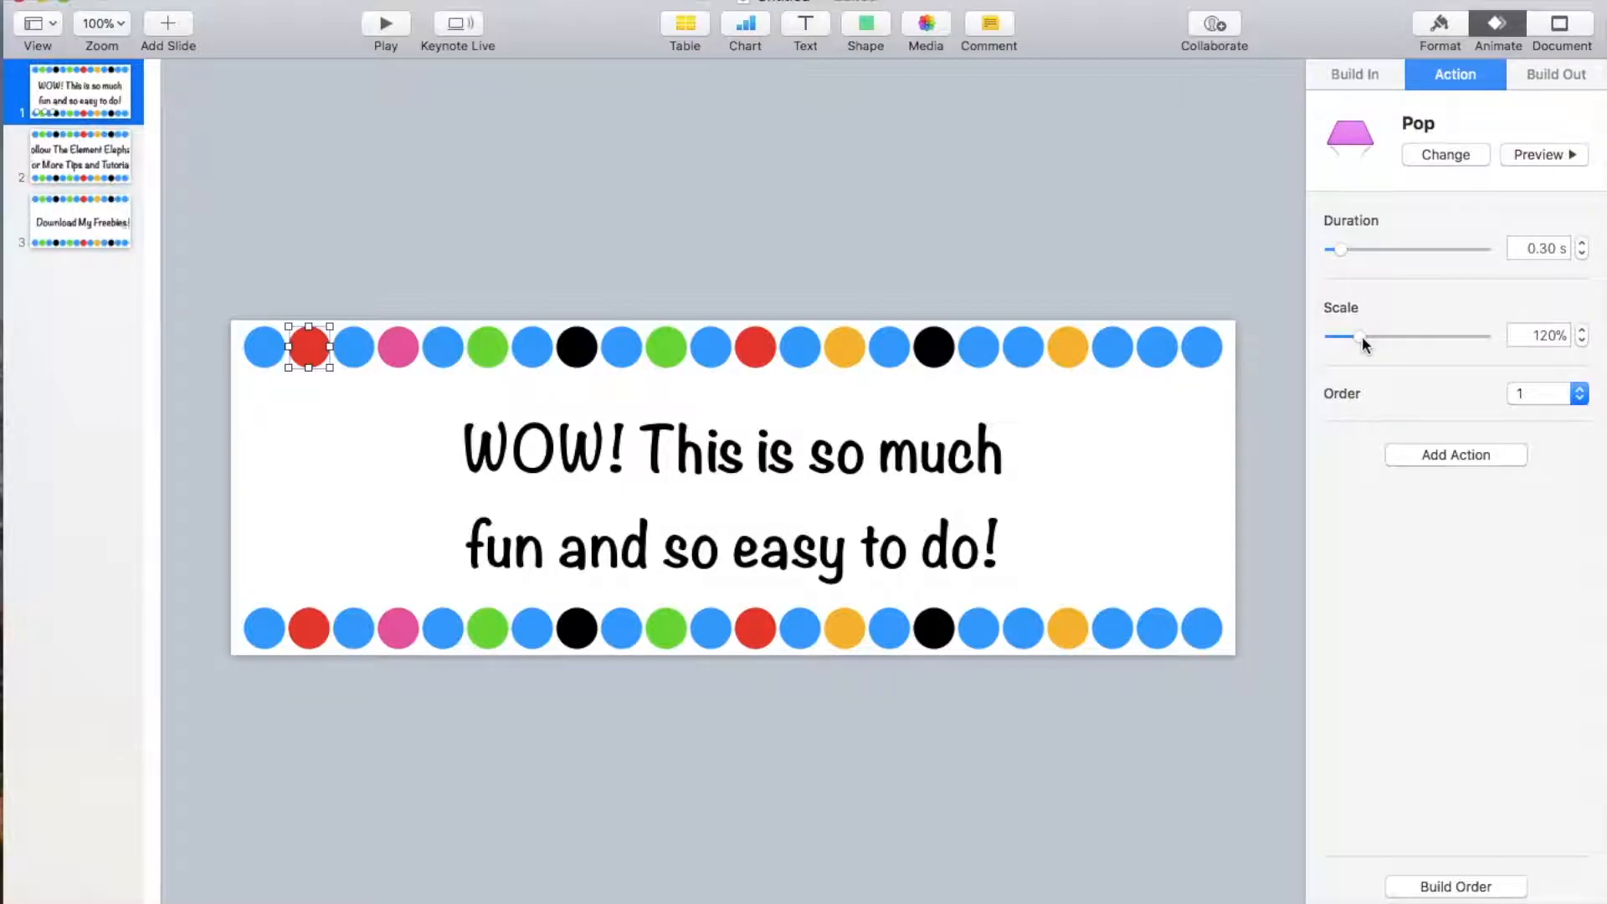
Try different Pop scales on the red circle at the start of the upper row and preview the effect
left_click_drag(1363, 337, 1349, 337)
left_click_drag(1348, 337, 1457, 338)
left_click(1537, 157)
left_click_drag(1462, 343, 1382, 342)
Set the Pop action's scale to 136% for all circles in the upper row
left_click(1148, 392)
left_click_drag(1245, 328, 266, 355)
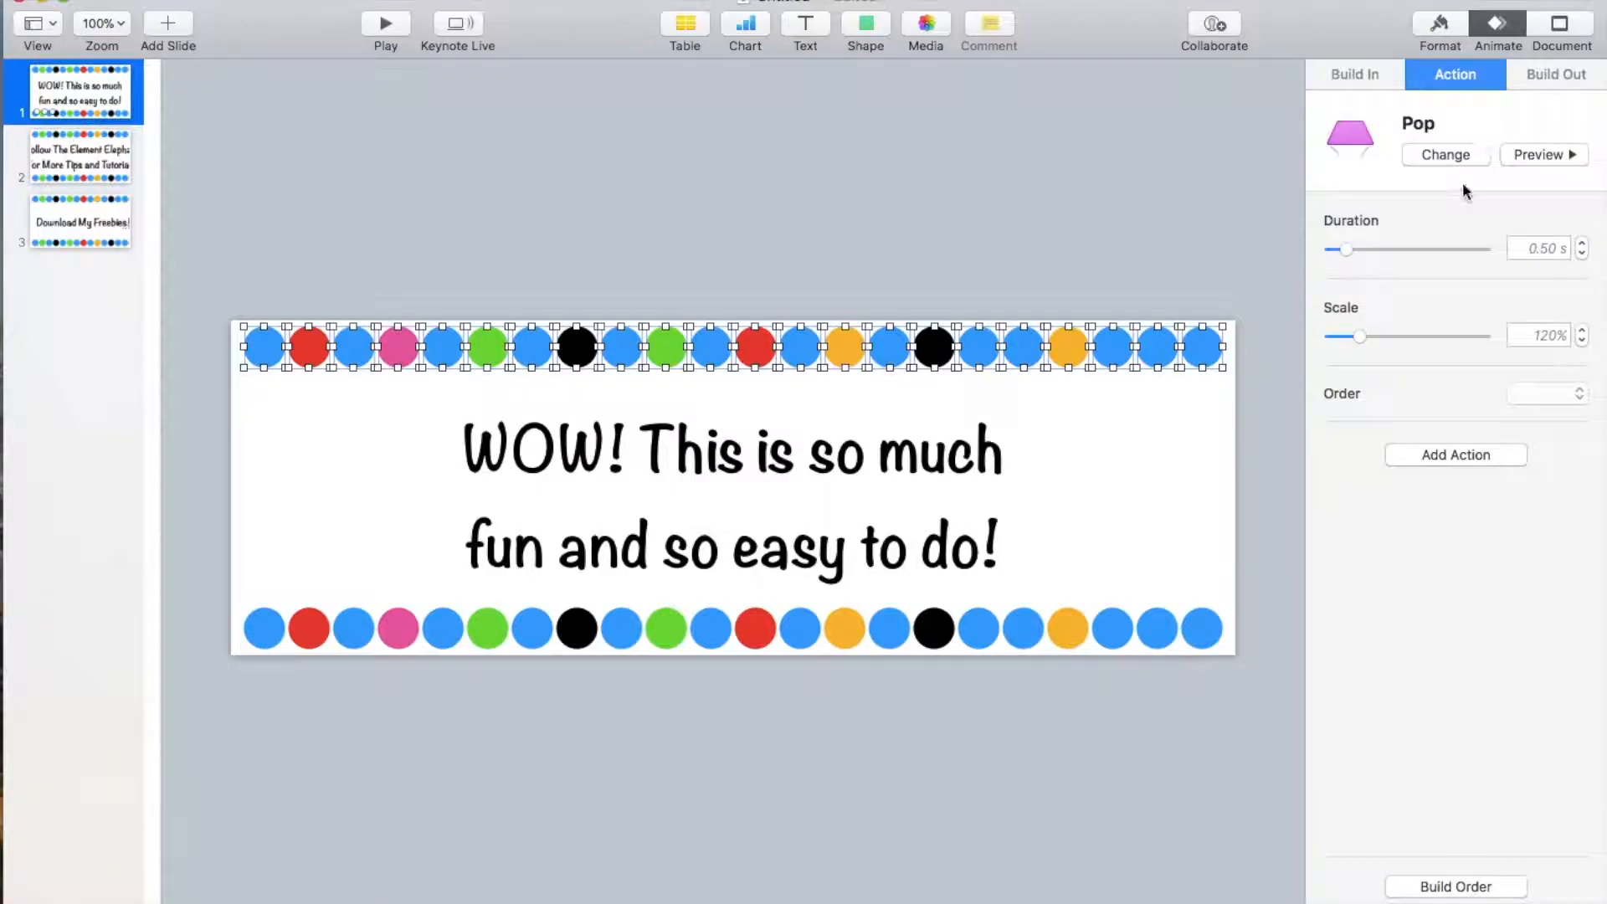
left_click_drag(1360, 336, 1387, 336)
Set all the upper-row circles' Pop builds to start After Previous Build and preview the sequence
left_click(1455, 889)
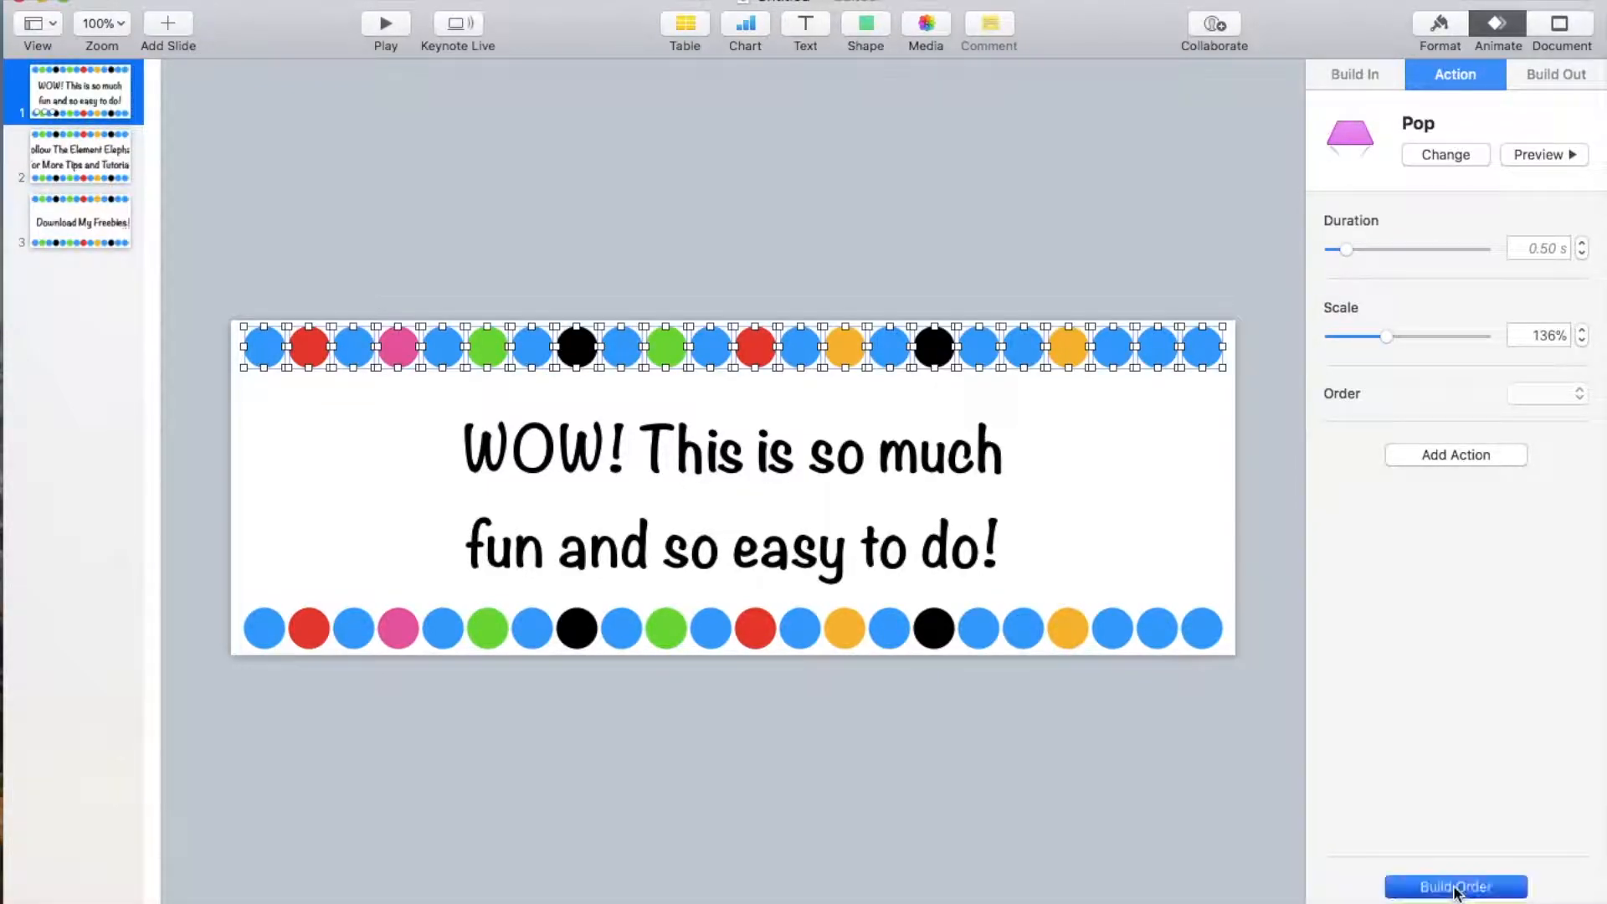
left_click(1288, 645)
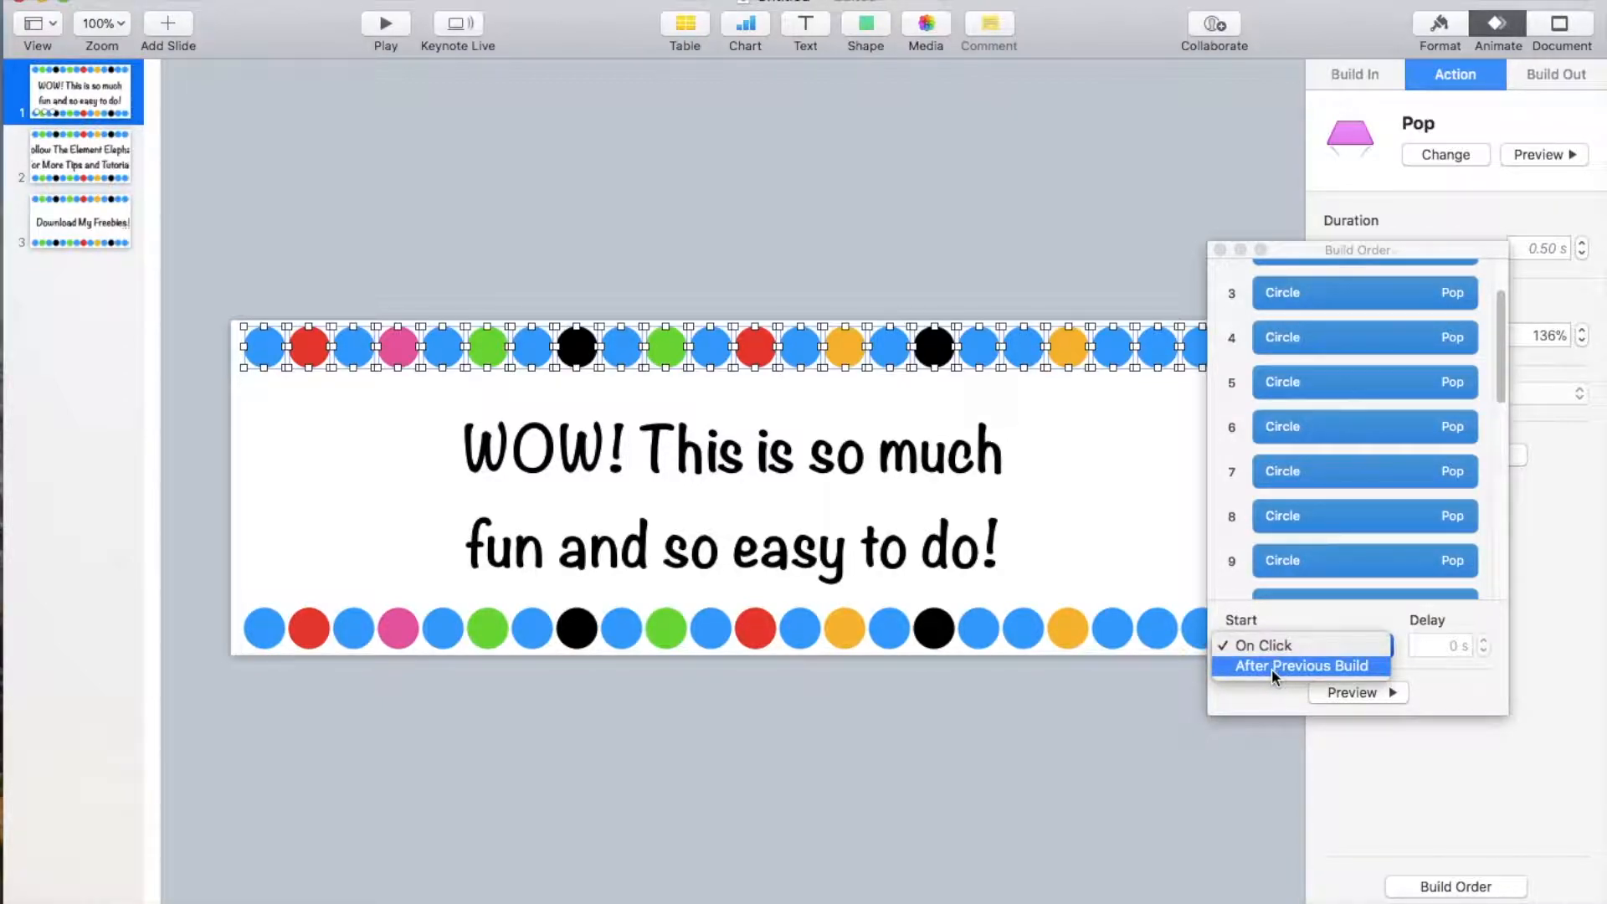
left_click(1273, 667)
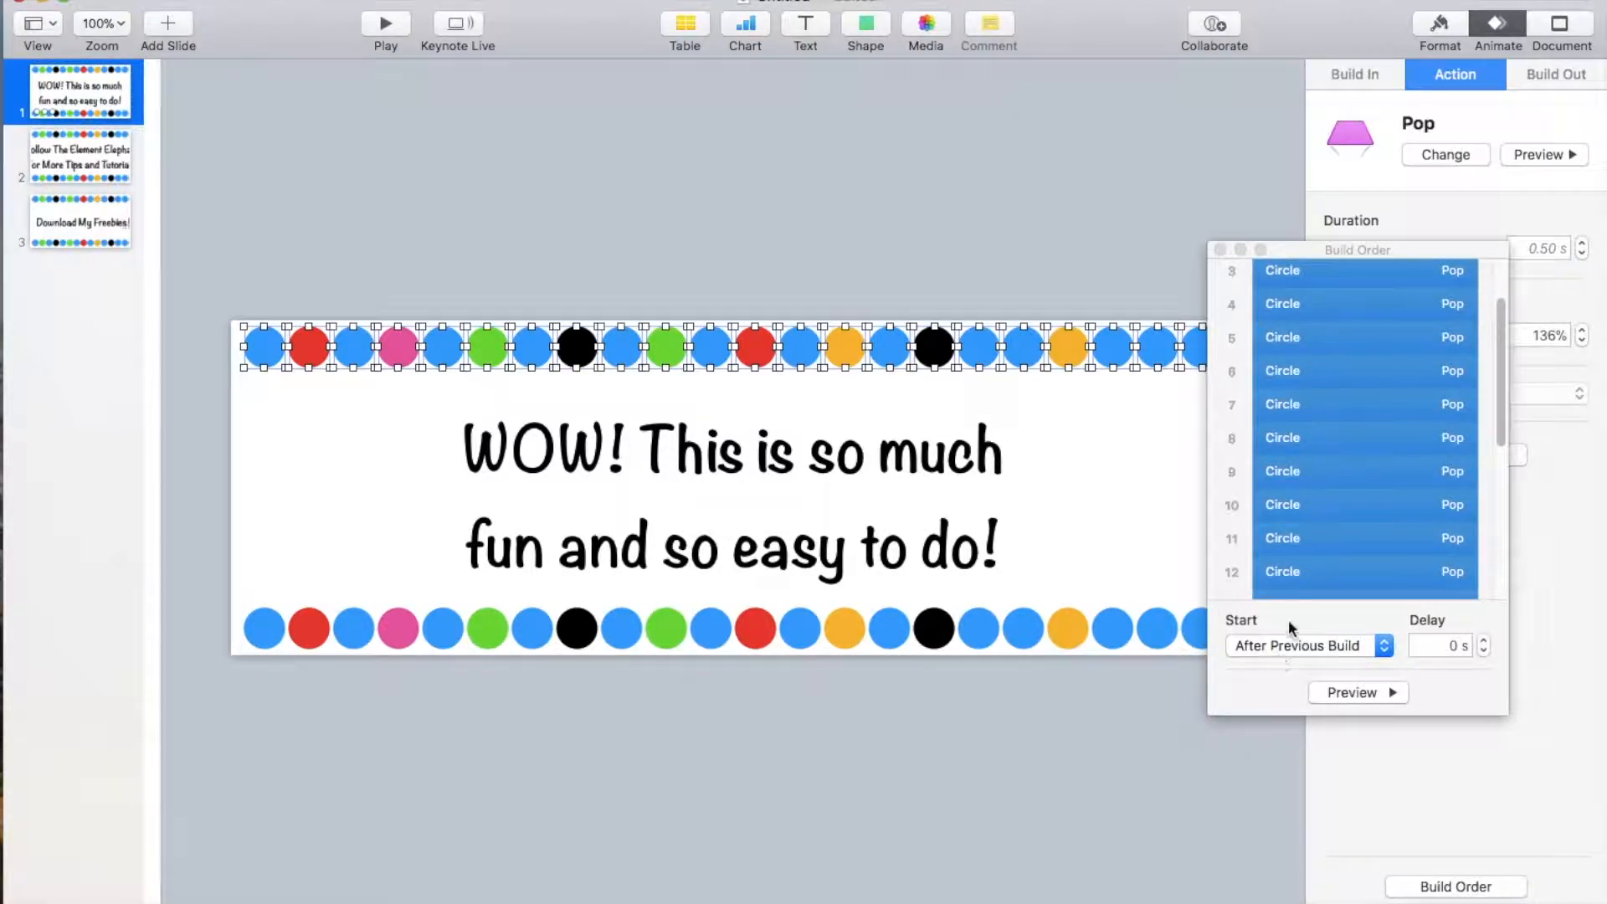
scroll(1369, 368, "down", 10)
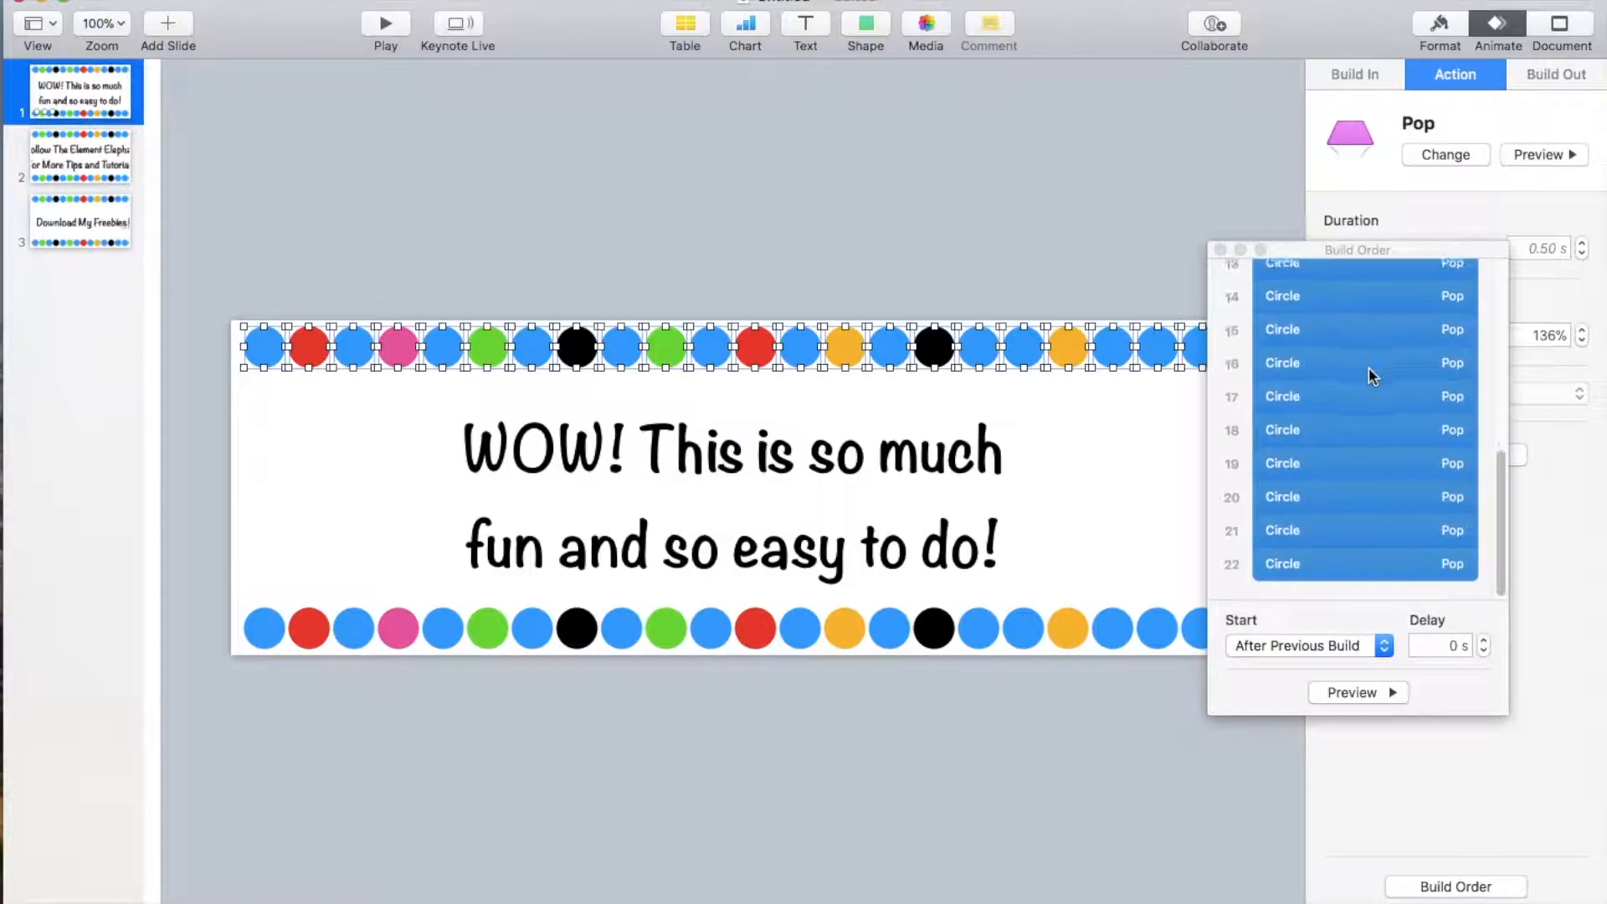
scroll(1369, 369, "up", 3)
scroll(1370, 369, "down", 3)
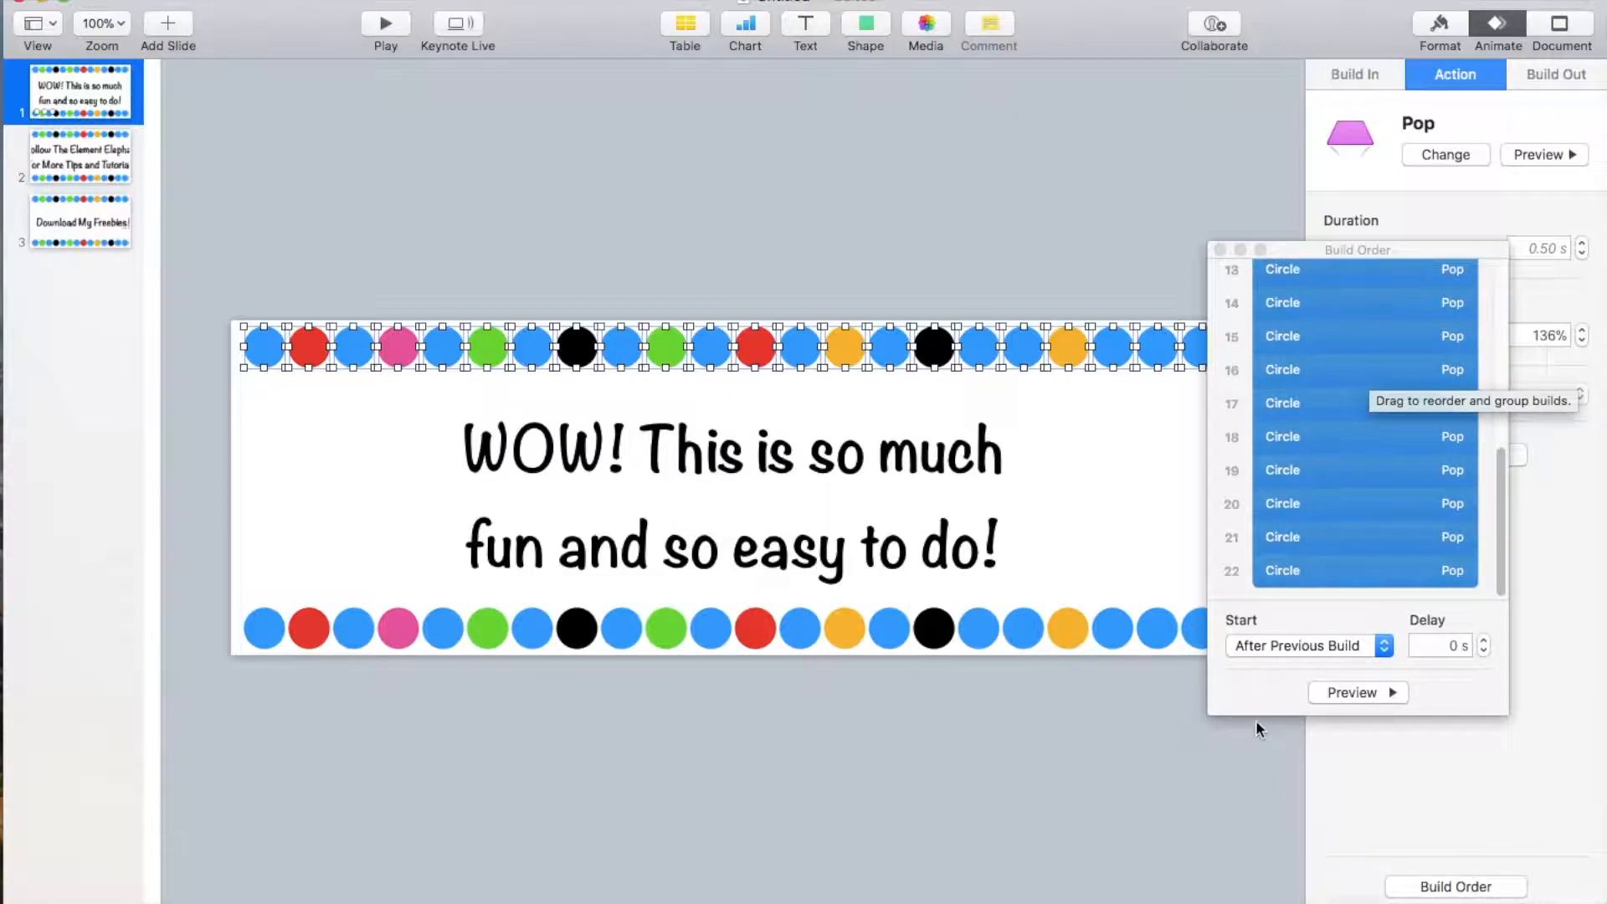
left_click(1356, 692)
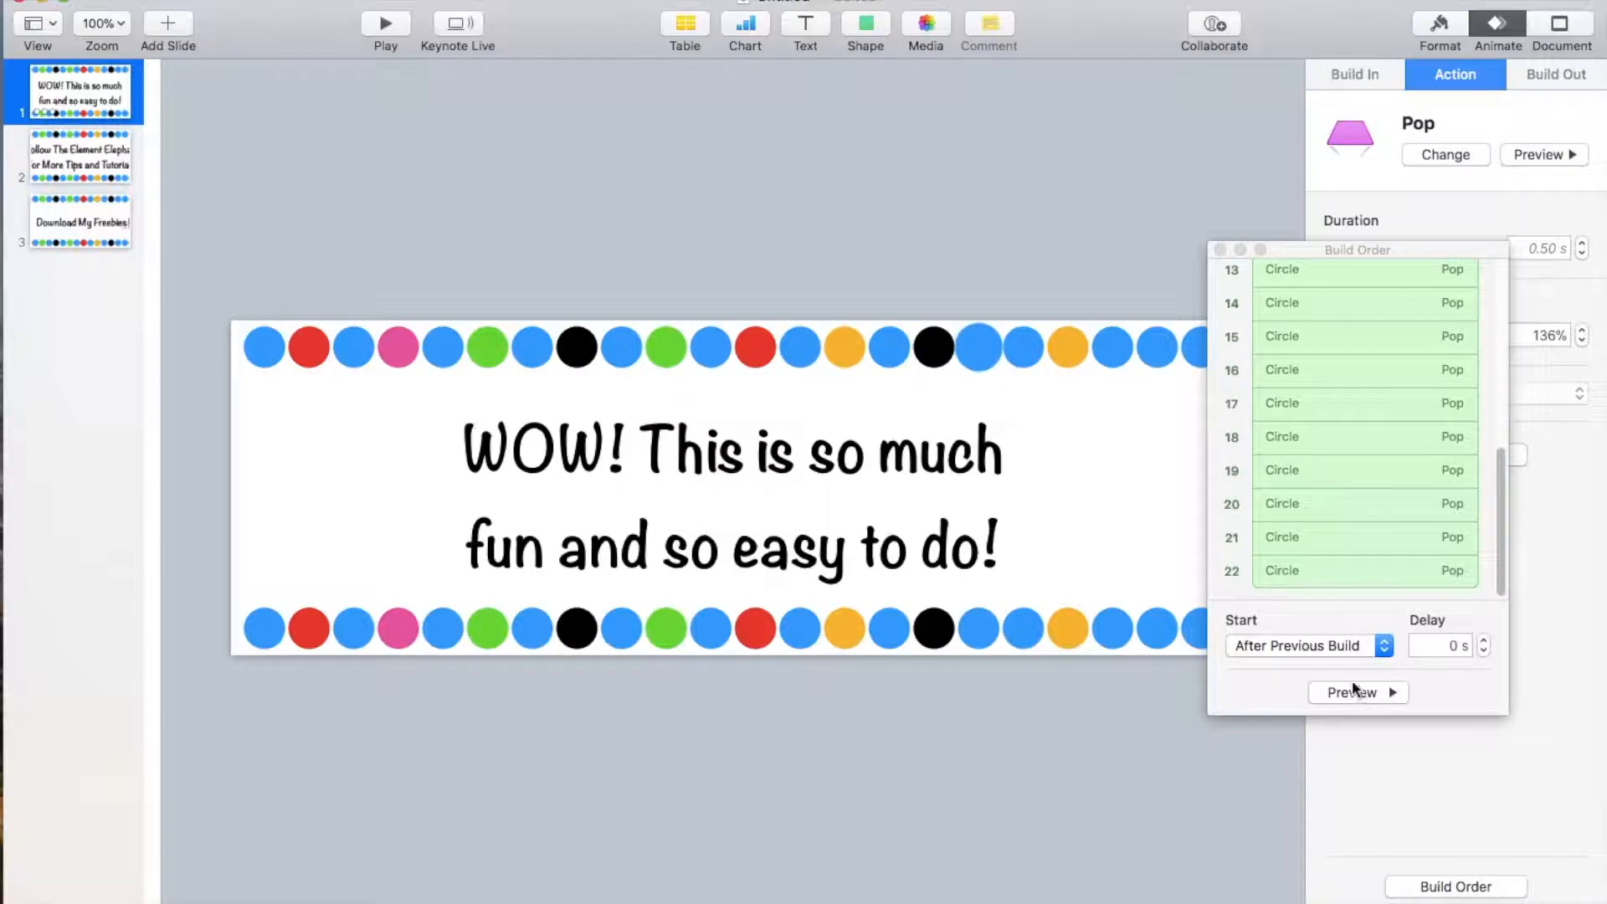
left_click(1220, 251)
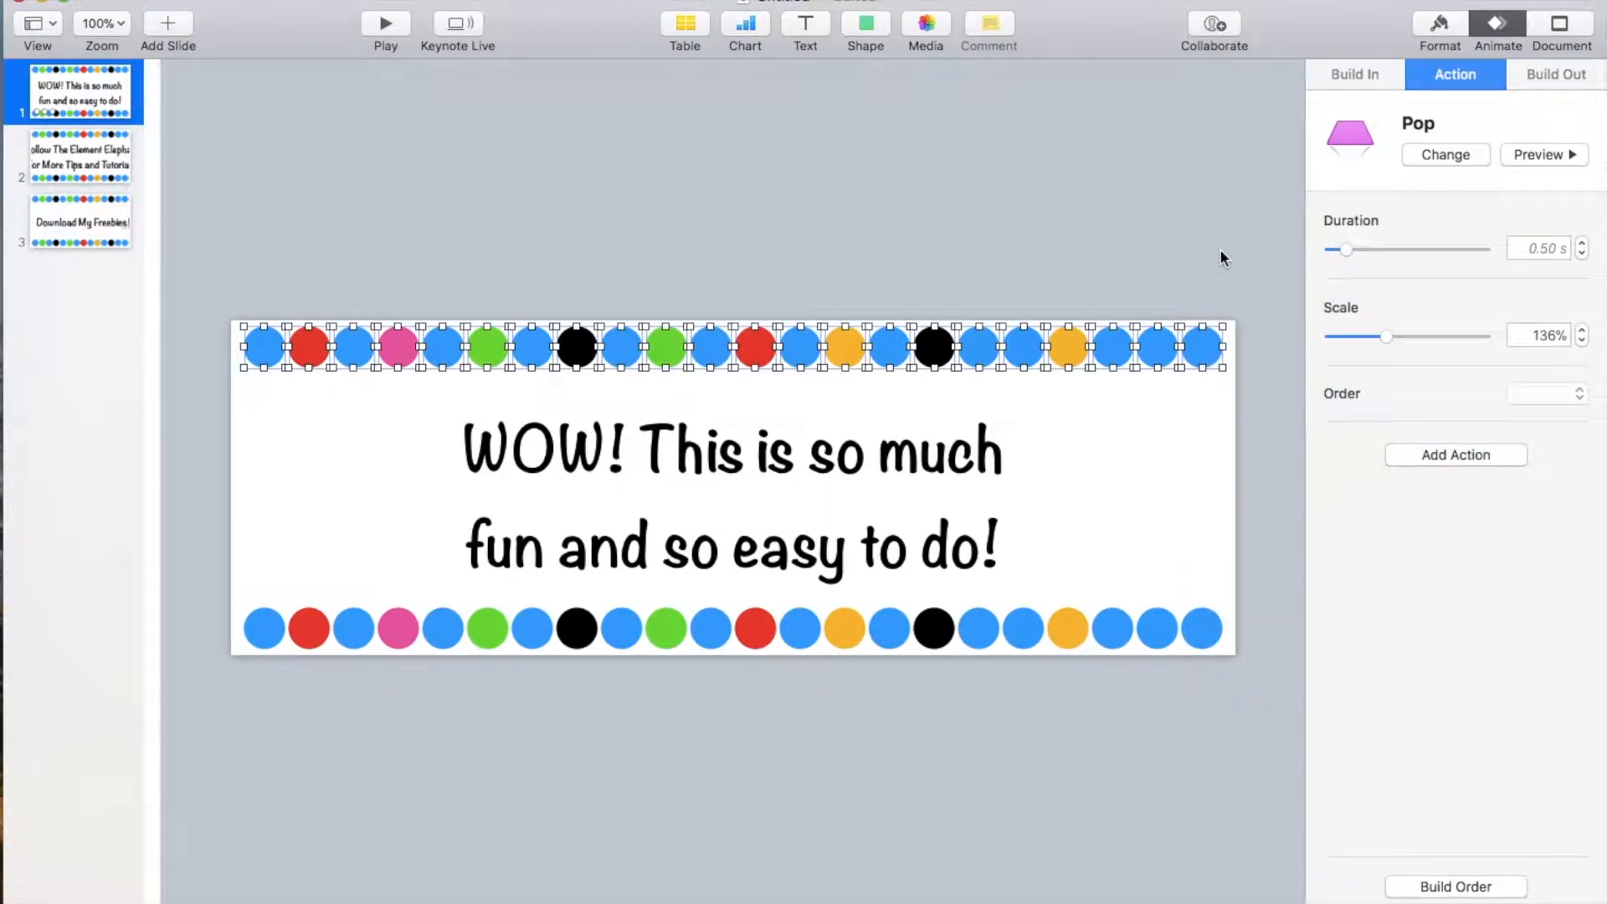
left_click(1220, 250)
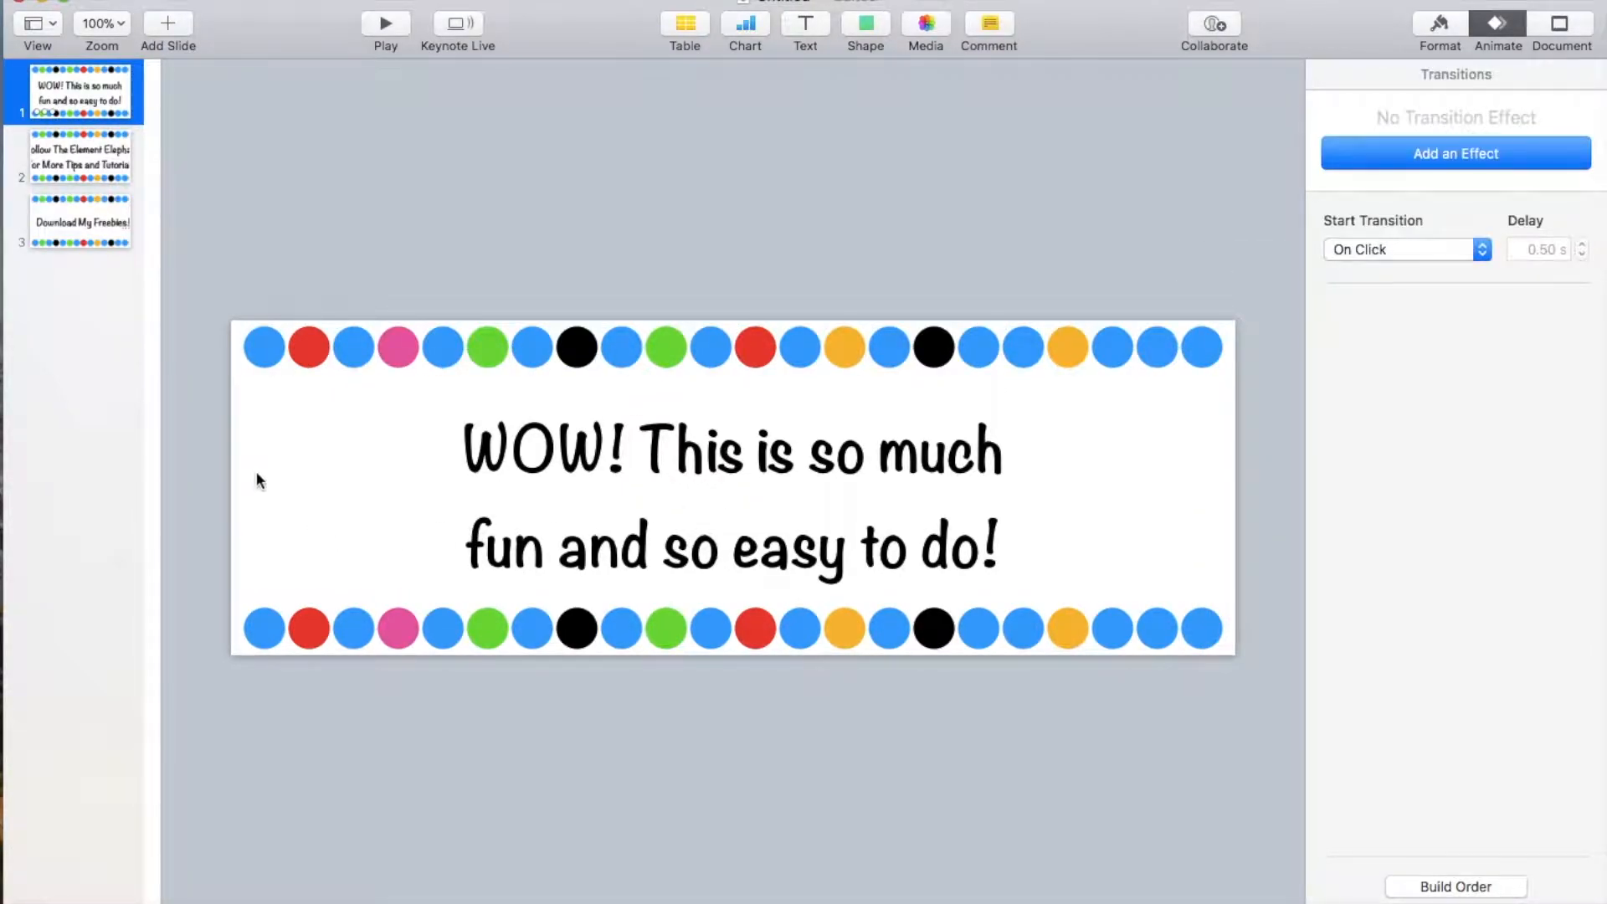
Give the "WOW! This is so much fun and so easy to do!" text a 2.25 s Typewriter build-in and preview it
left_click(491, 494)
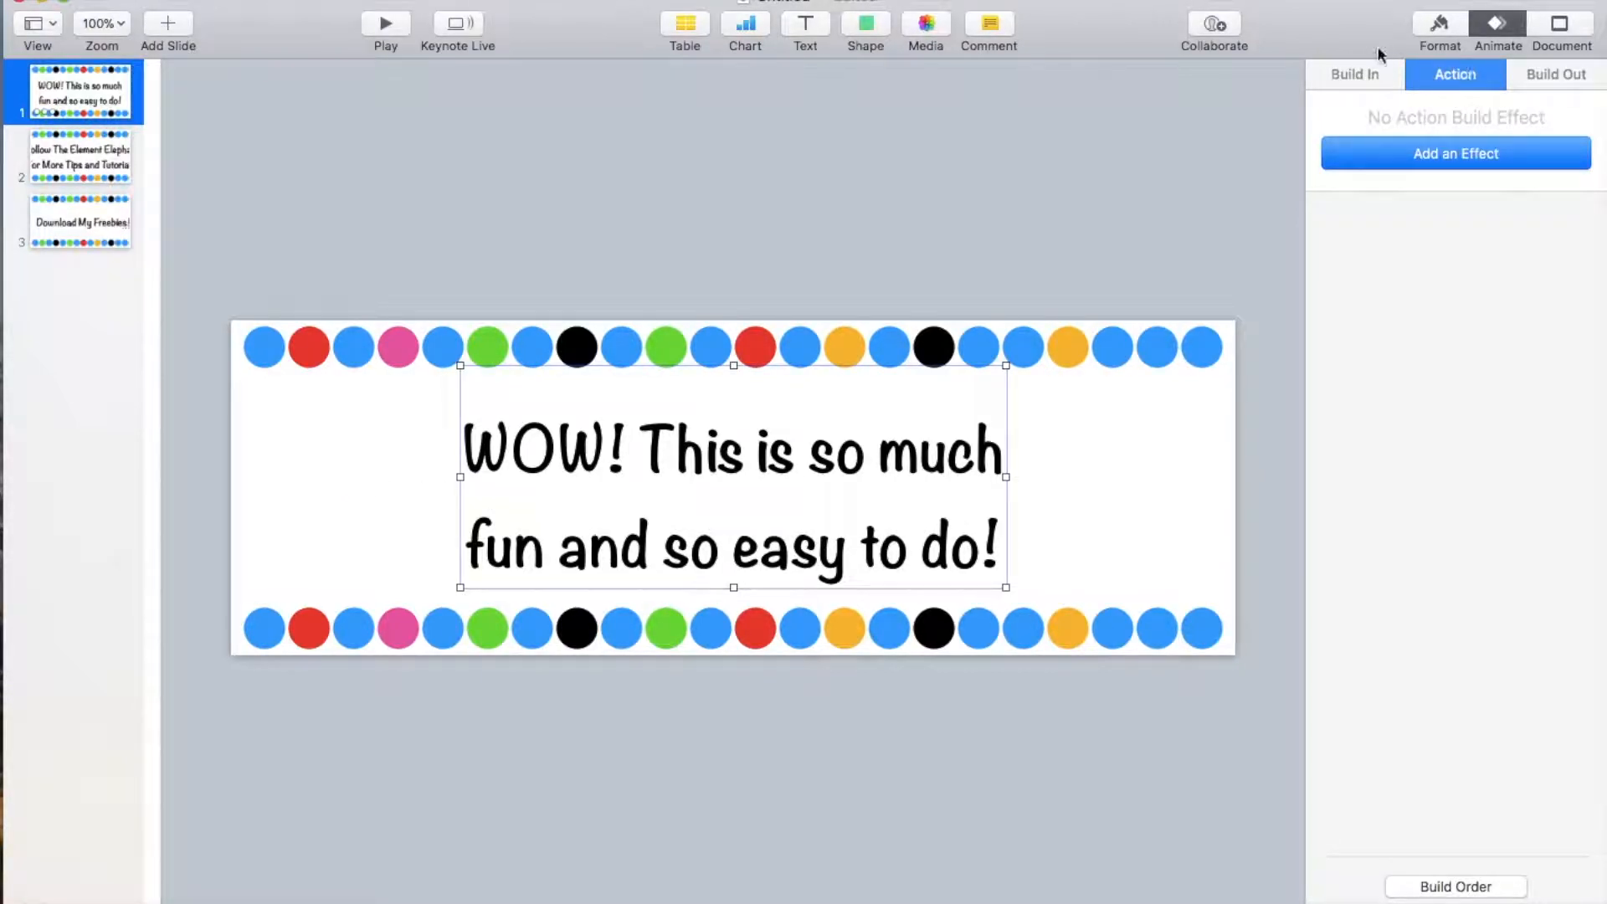
left_click(1365, 74)
left_click(1418, 159)
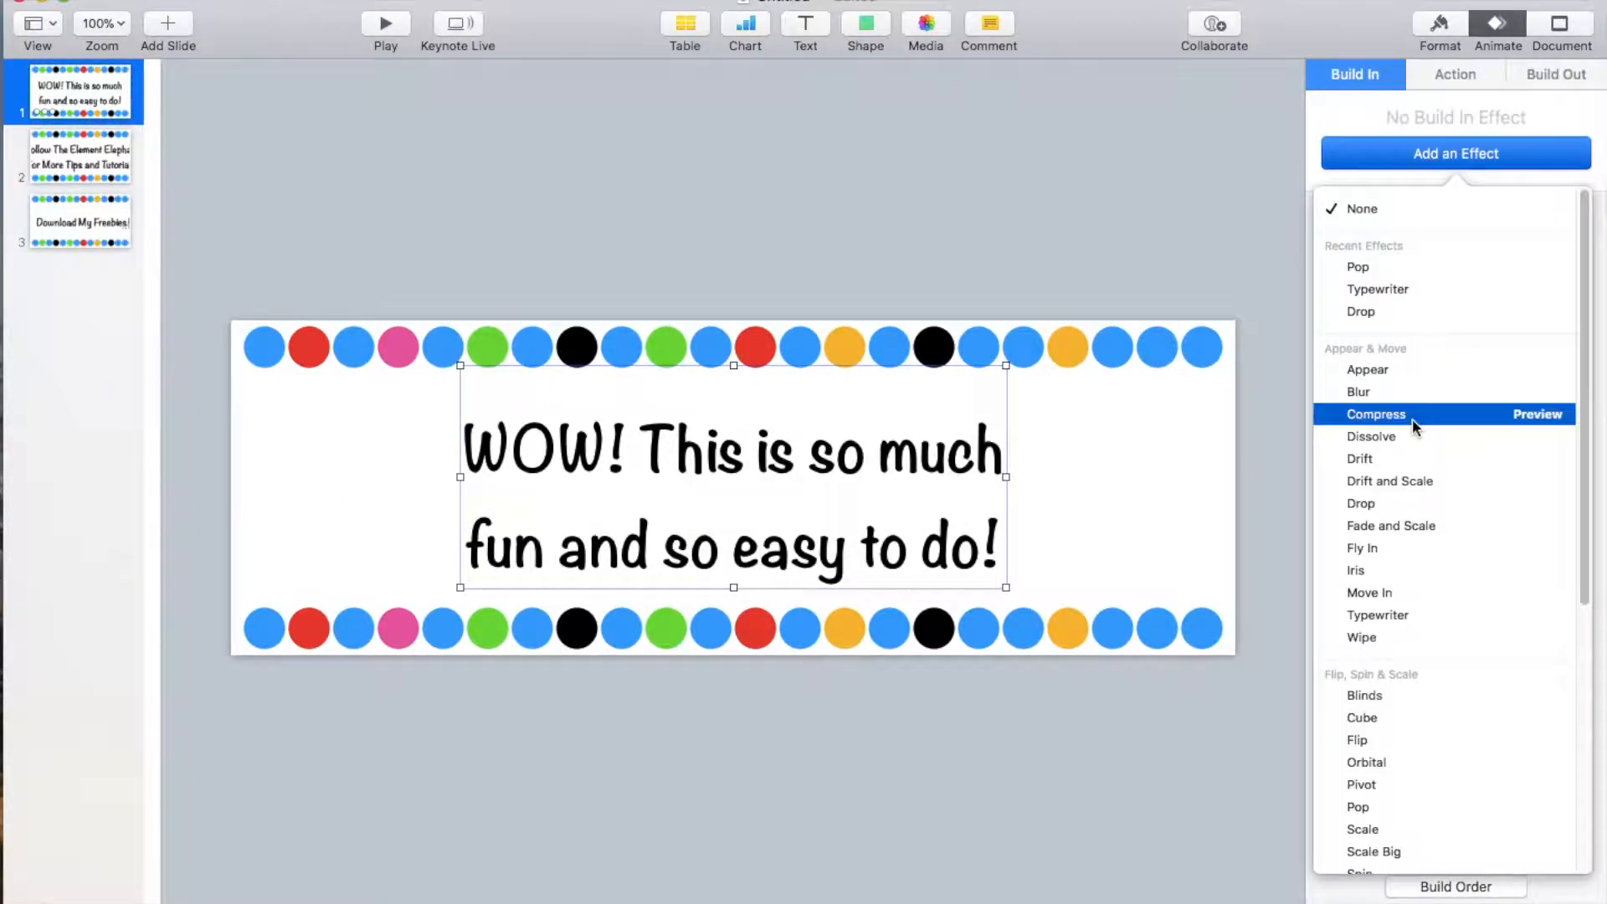
left_click(1374, 617)
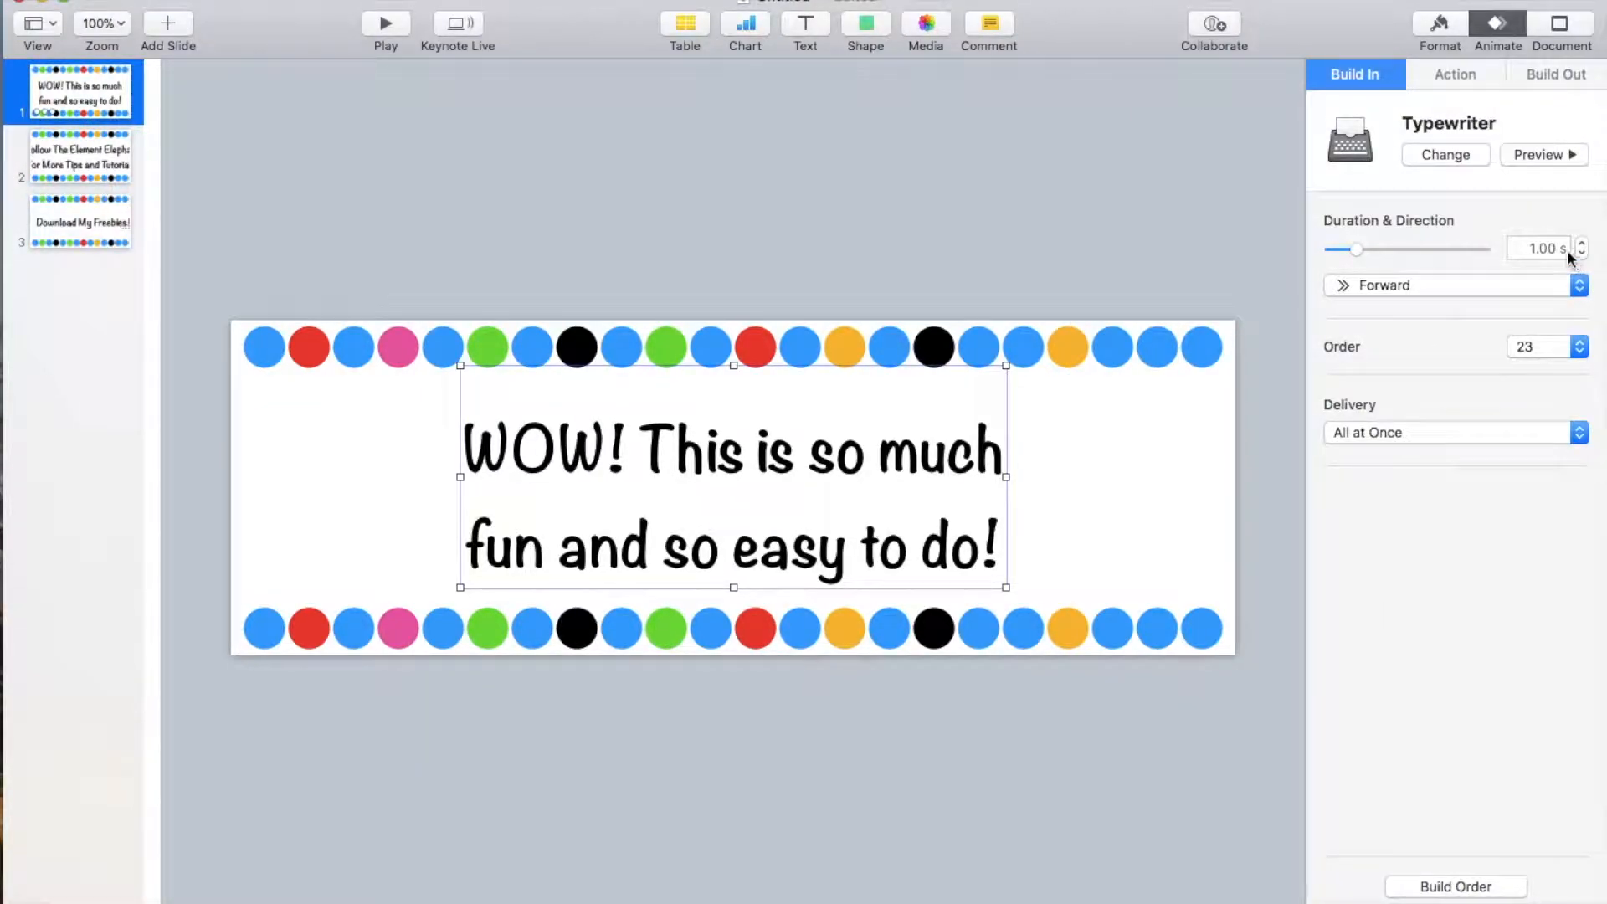
left_click_drag(1355, 251, 1377, 251)
left_click(1539, 162)
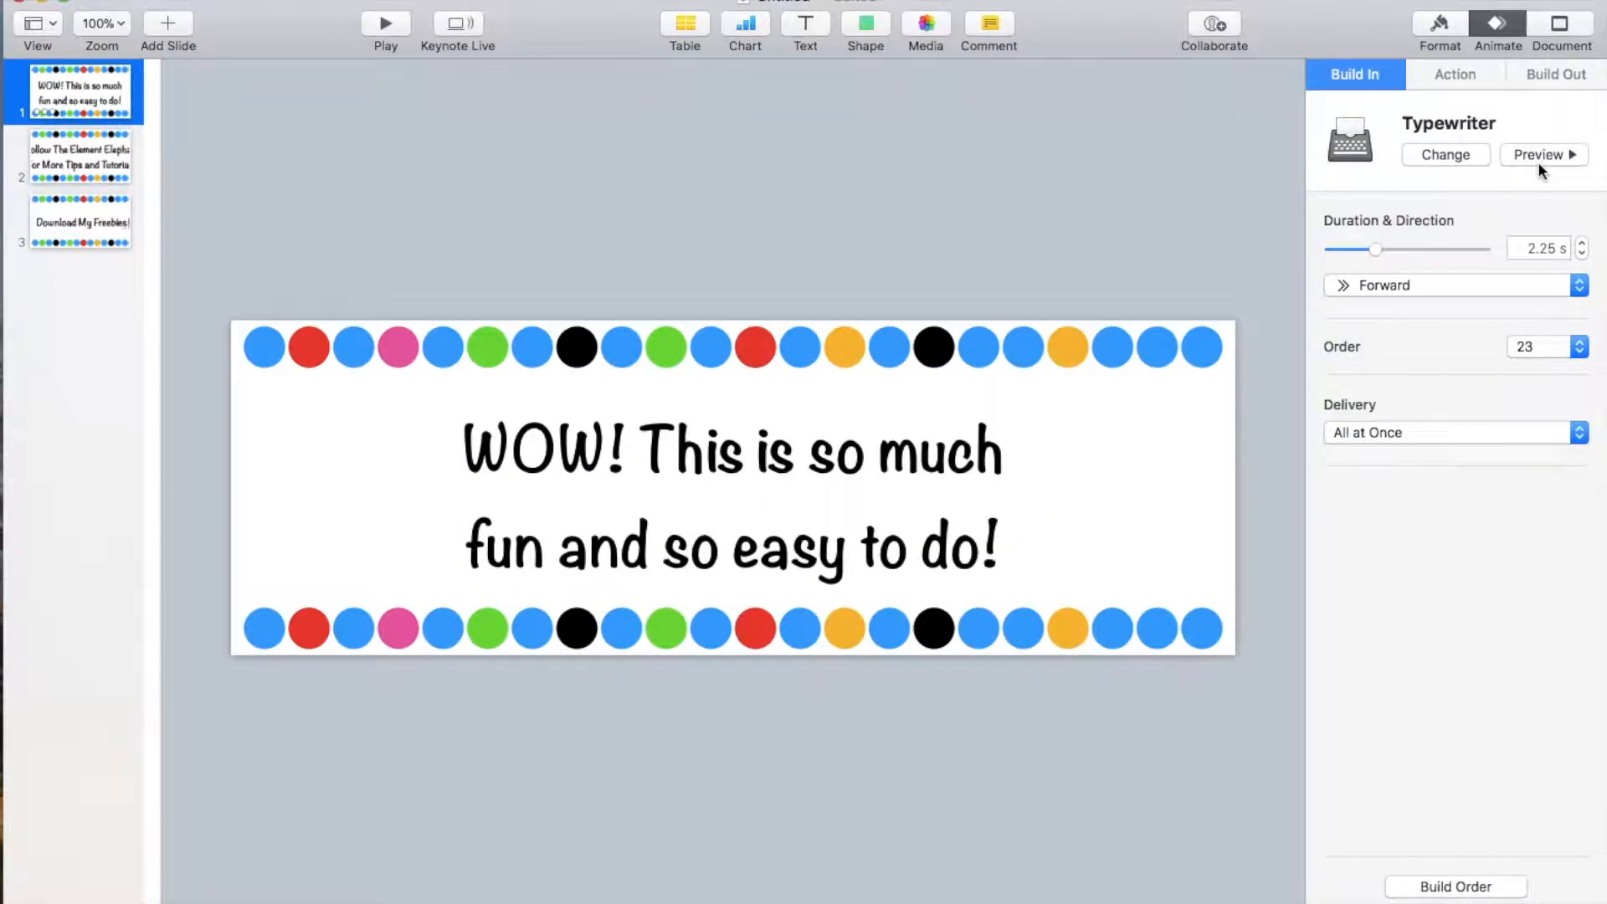
Group all circles in the lower row and add a Pop action to the group
left_click(293, 658)
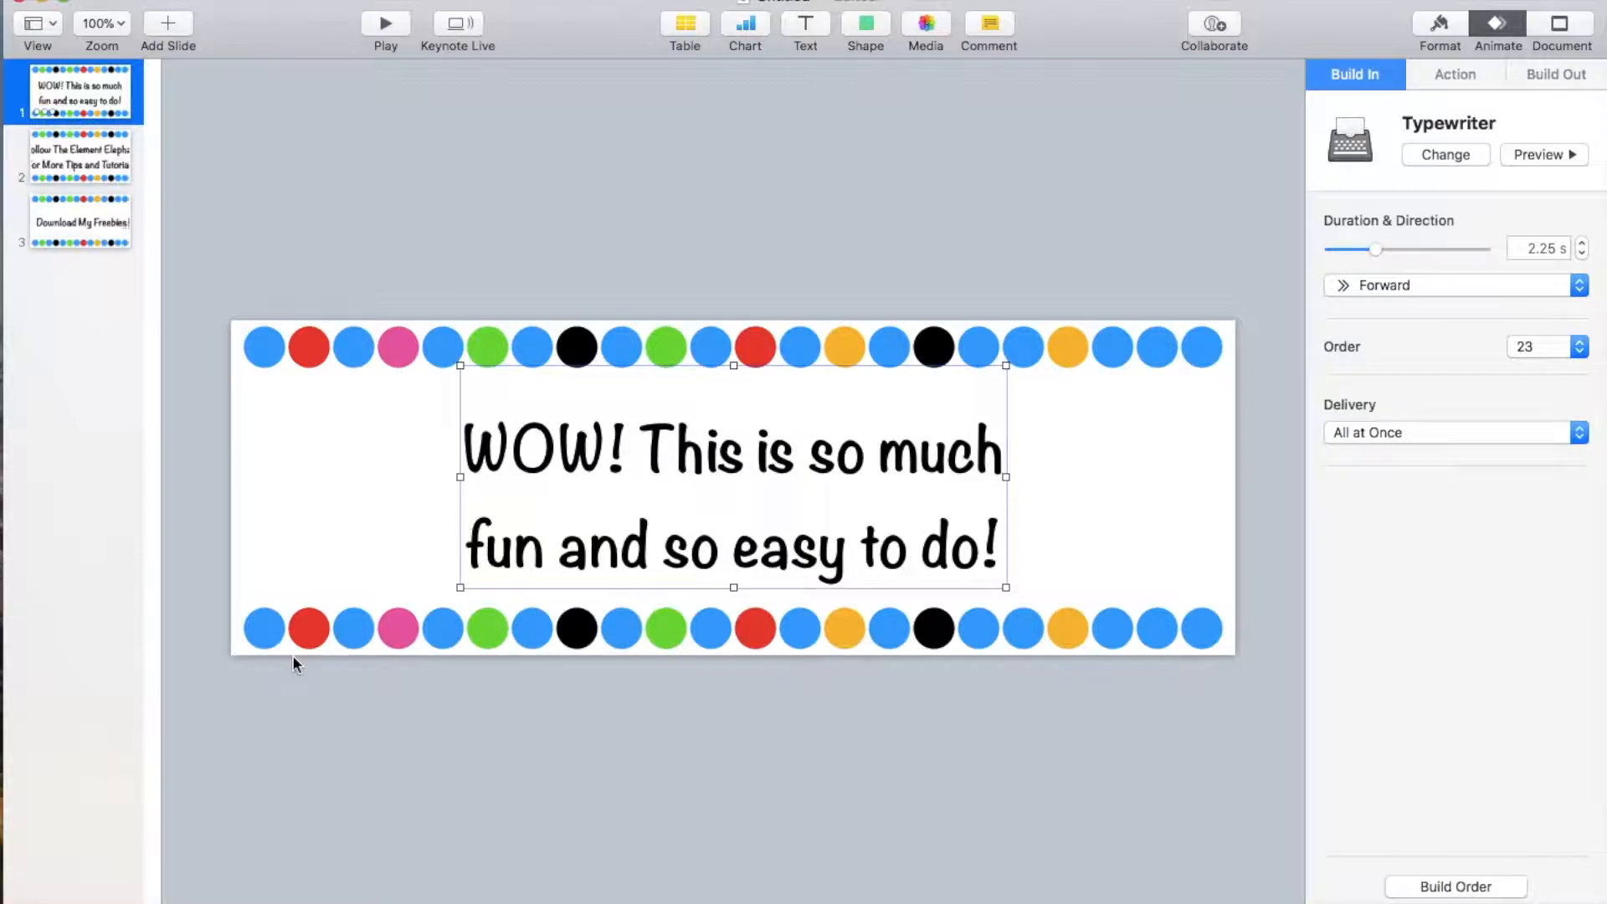
left_click_drag(217, 630, 1216, 641)
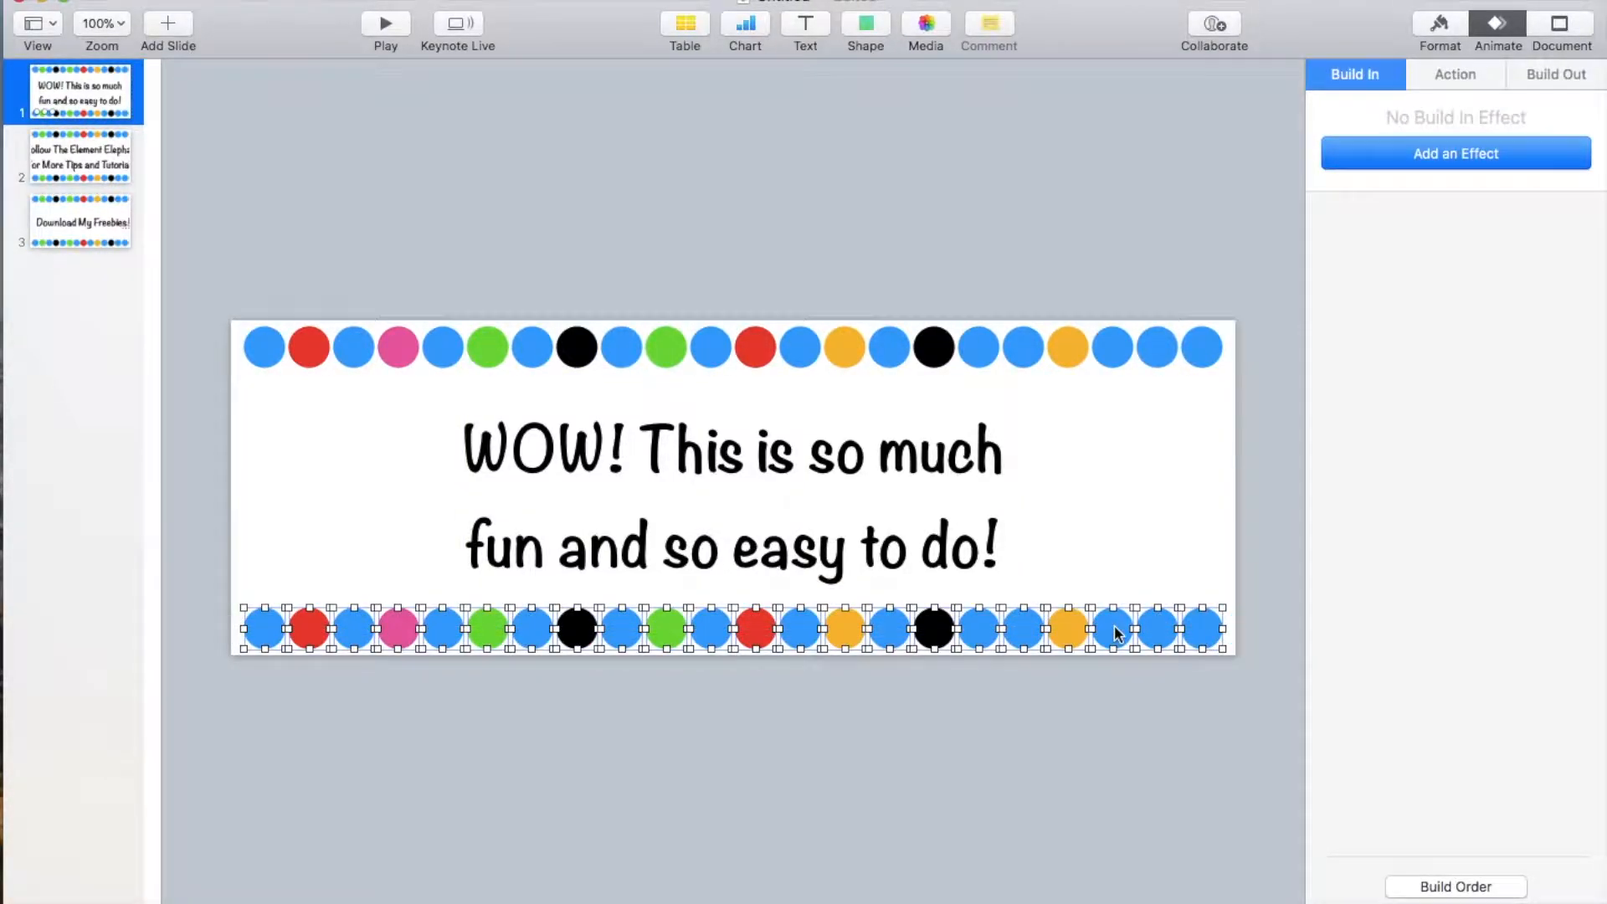
right_click(1114, 630)
left_click(1152, 546)
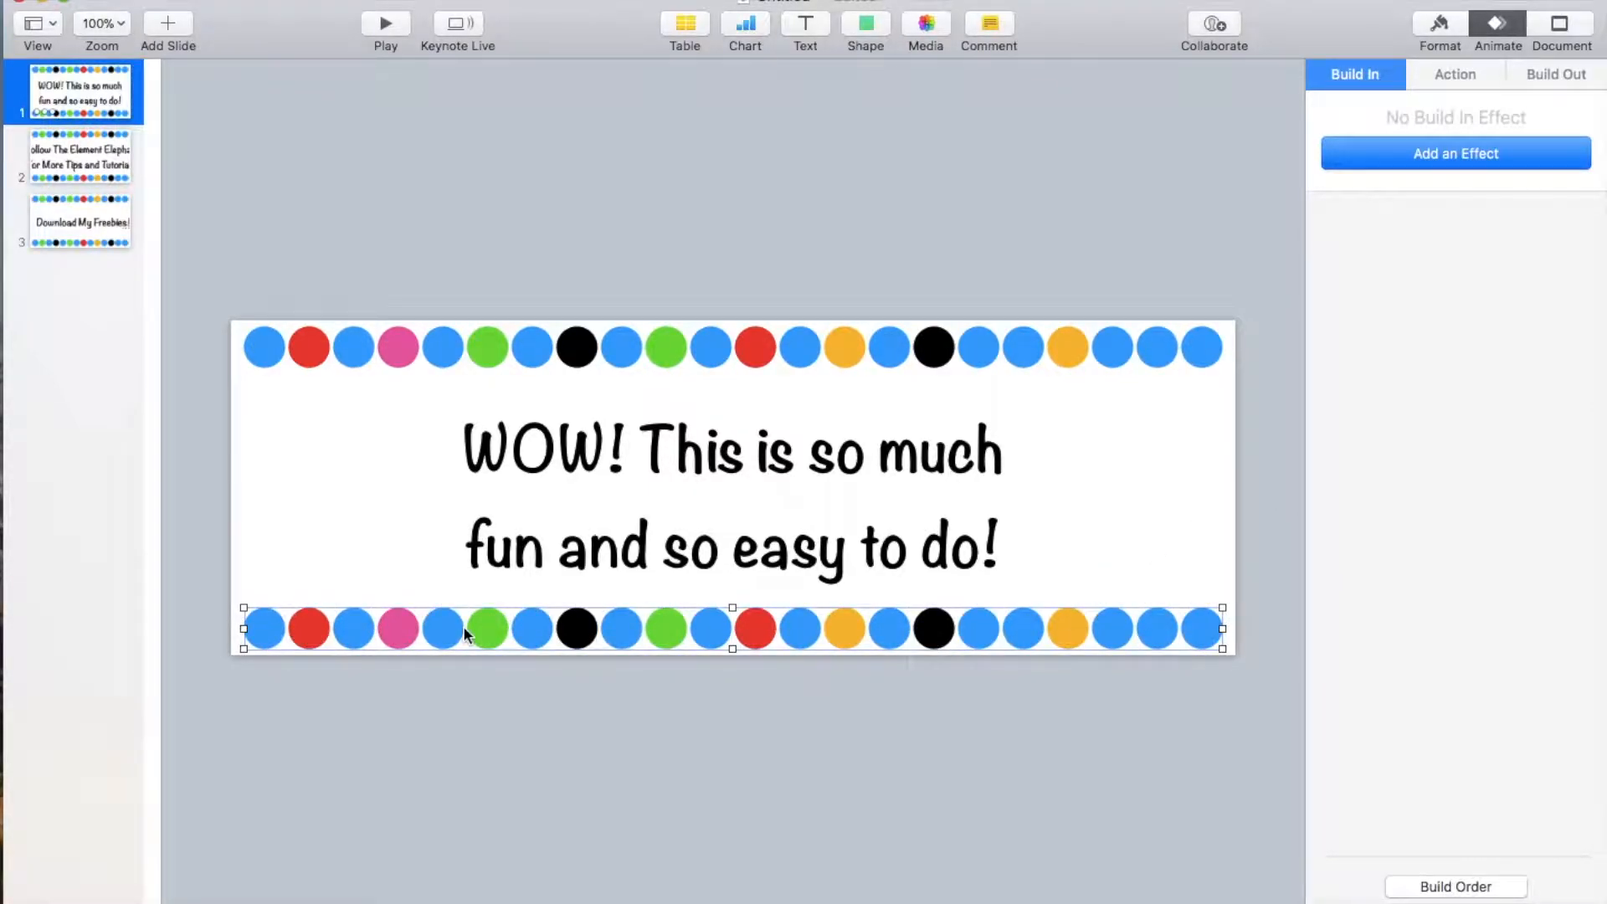
left_click(1446, 84)
left_click(1429, 155)
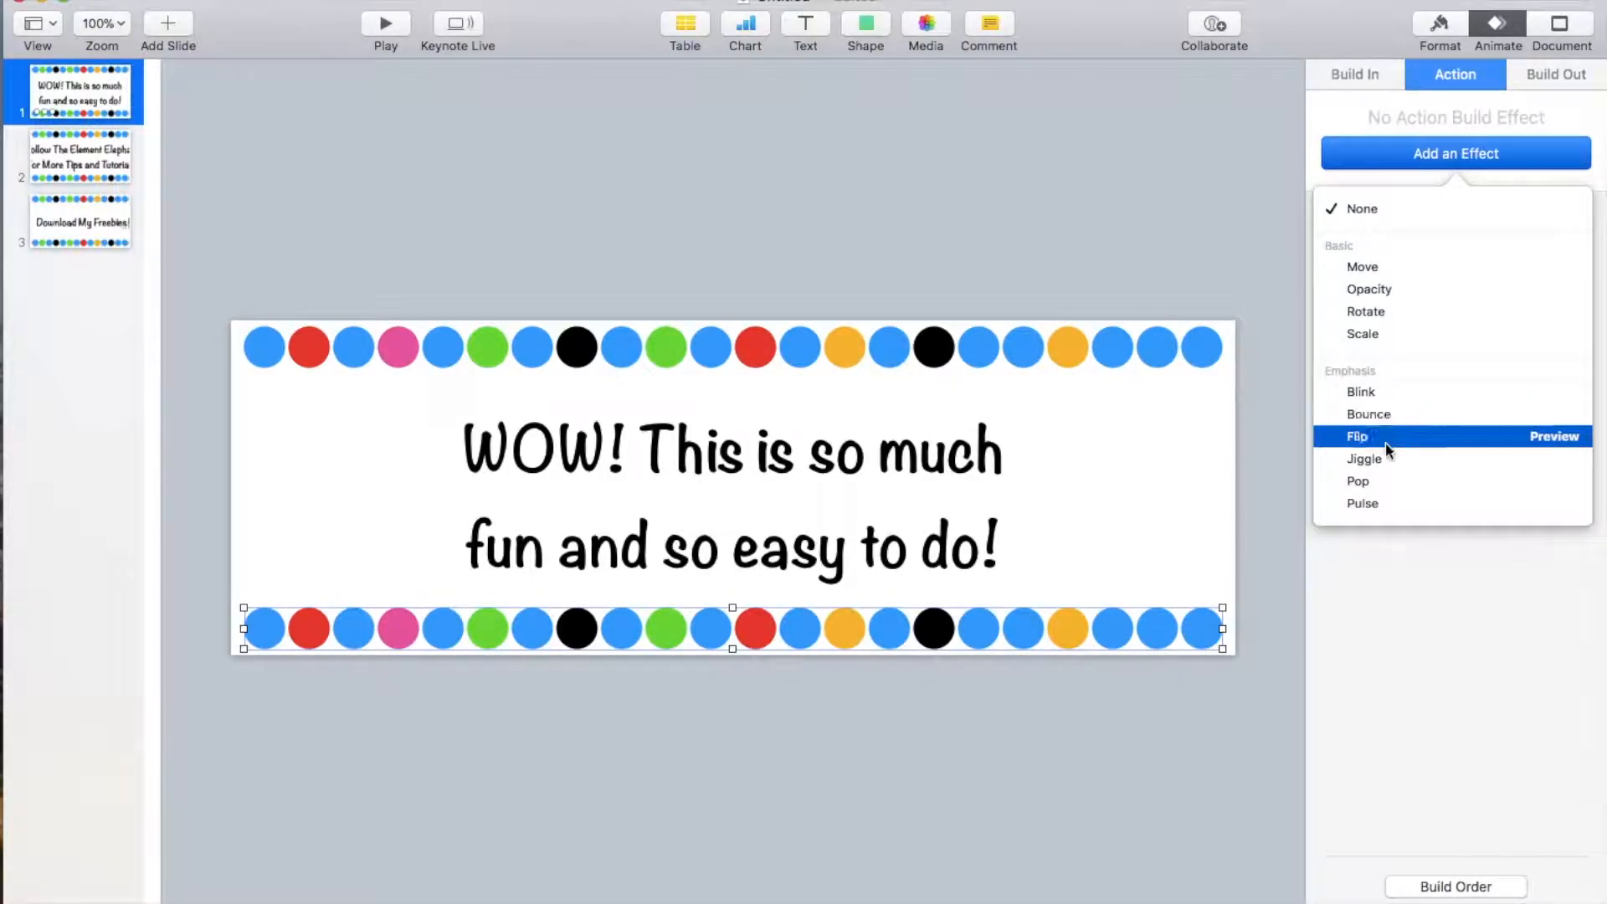
left_click(1363, 480)
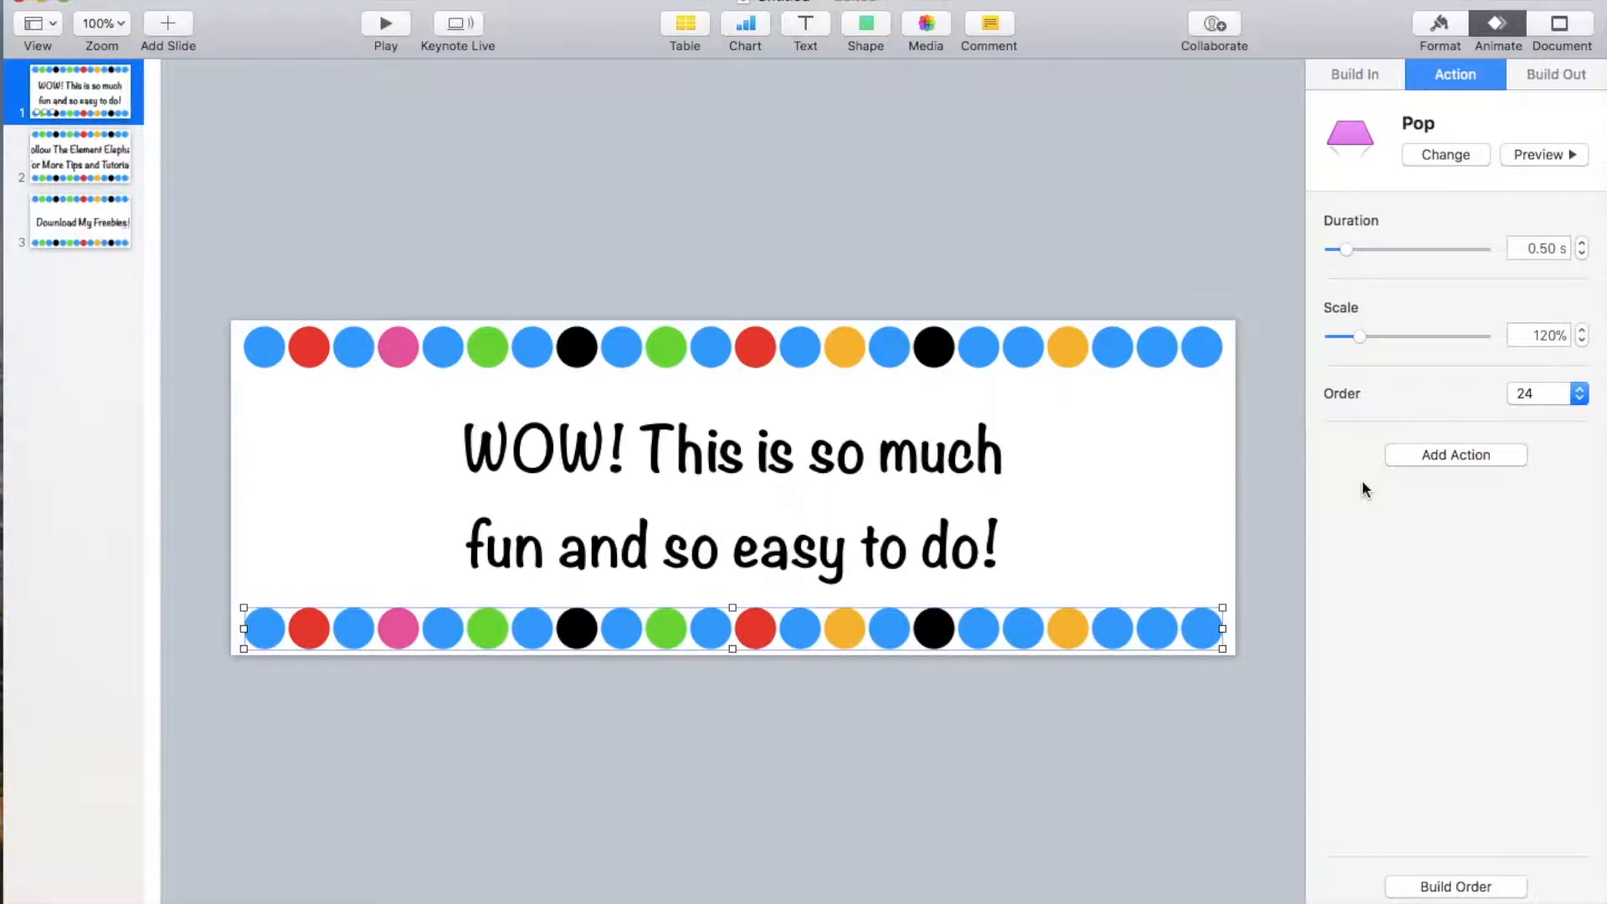
Move the text's Typewriter build to the first place in the build order
left_click(1430, 889)
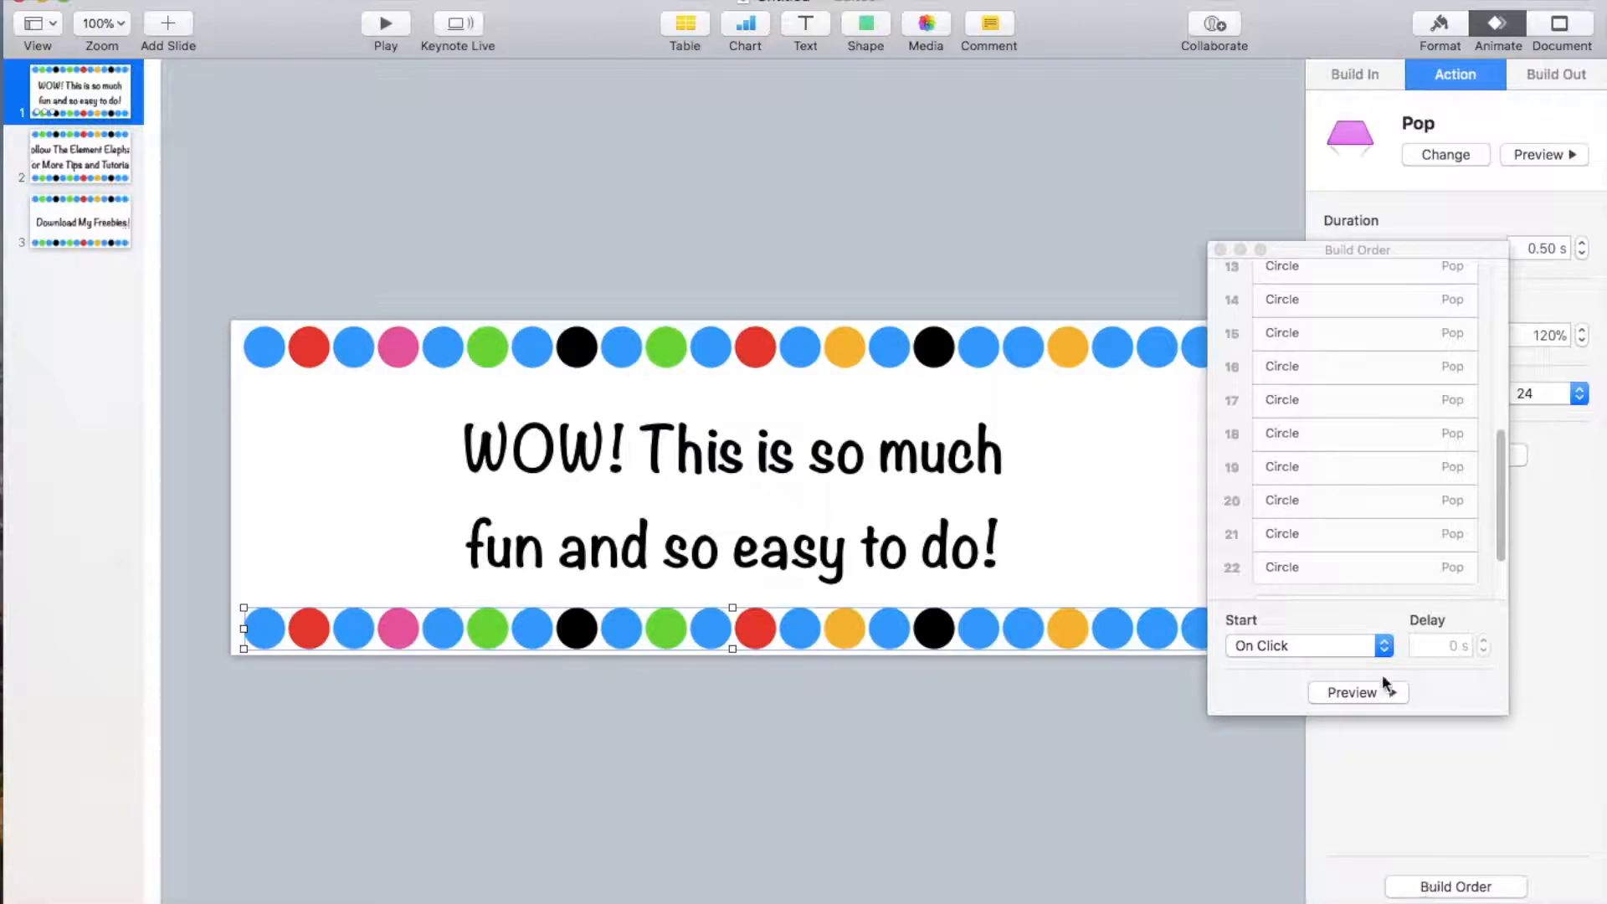
scroll(1348, 509, "down", 3)
scroll(1349, 506, "up", 5)
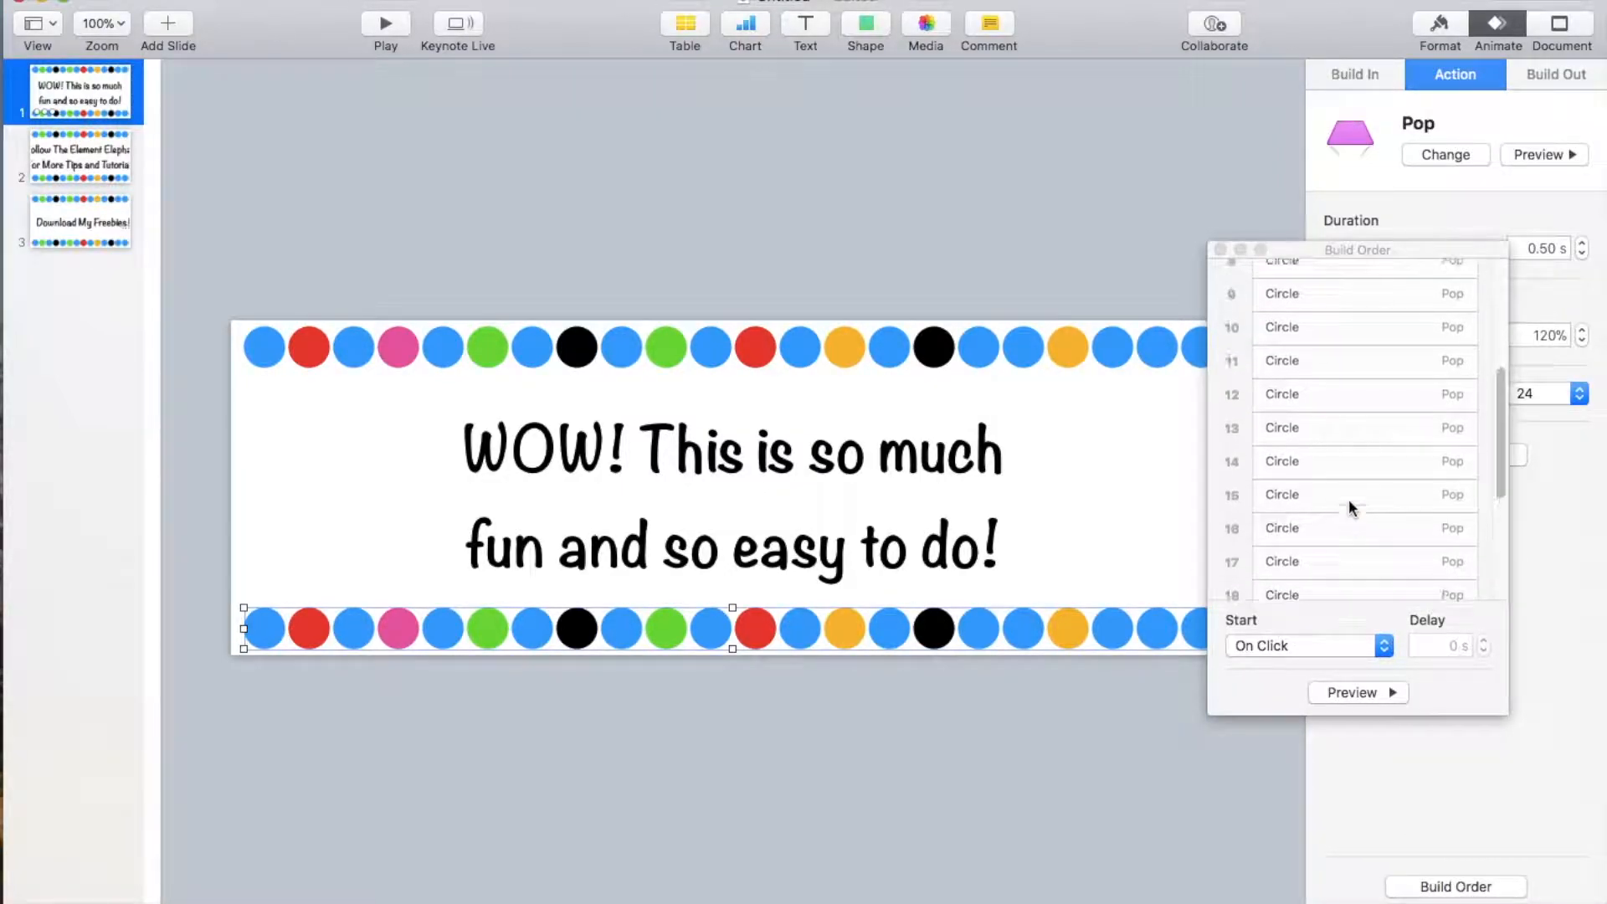
scroll(1379, 560, "up", 2)
scroll(1380, 560, "down", 5)
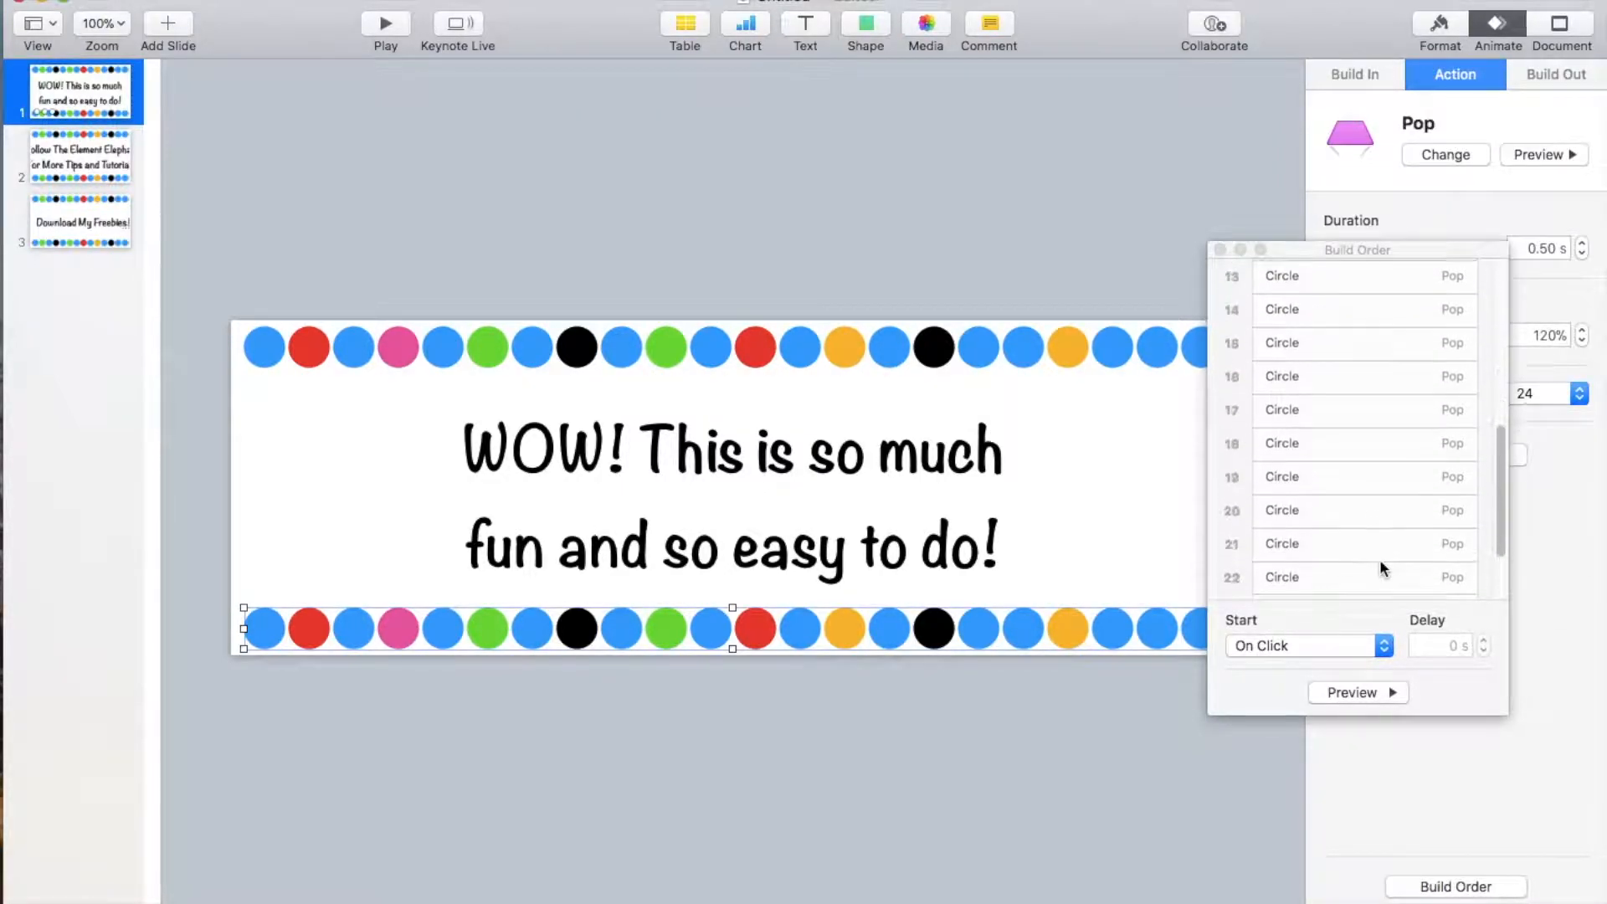
scroll(1380, 560, "down", 2)
left_click(1304, 524)
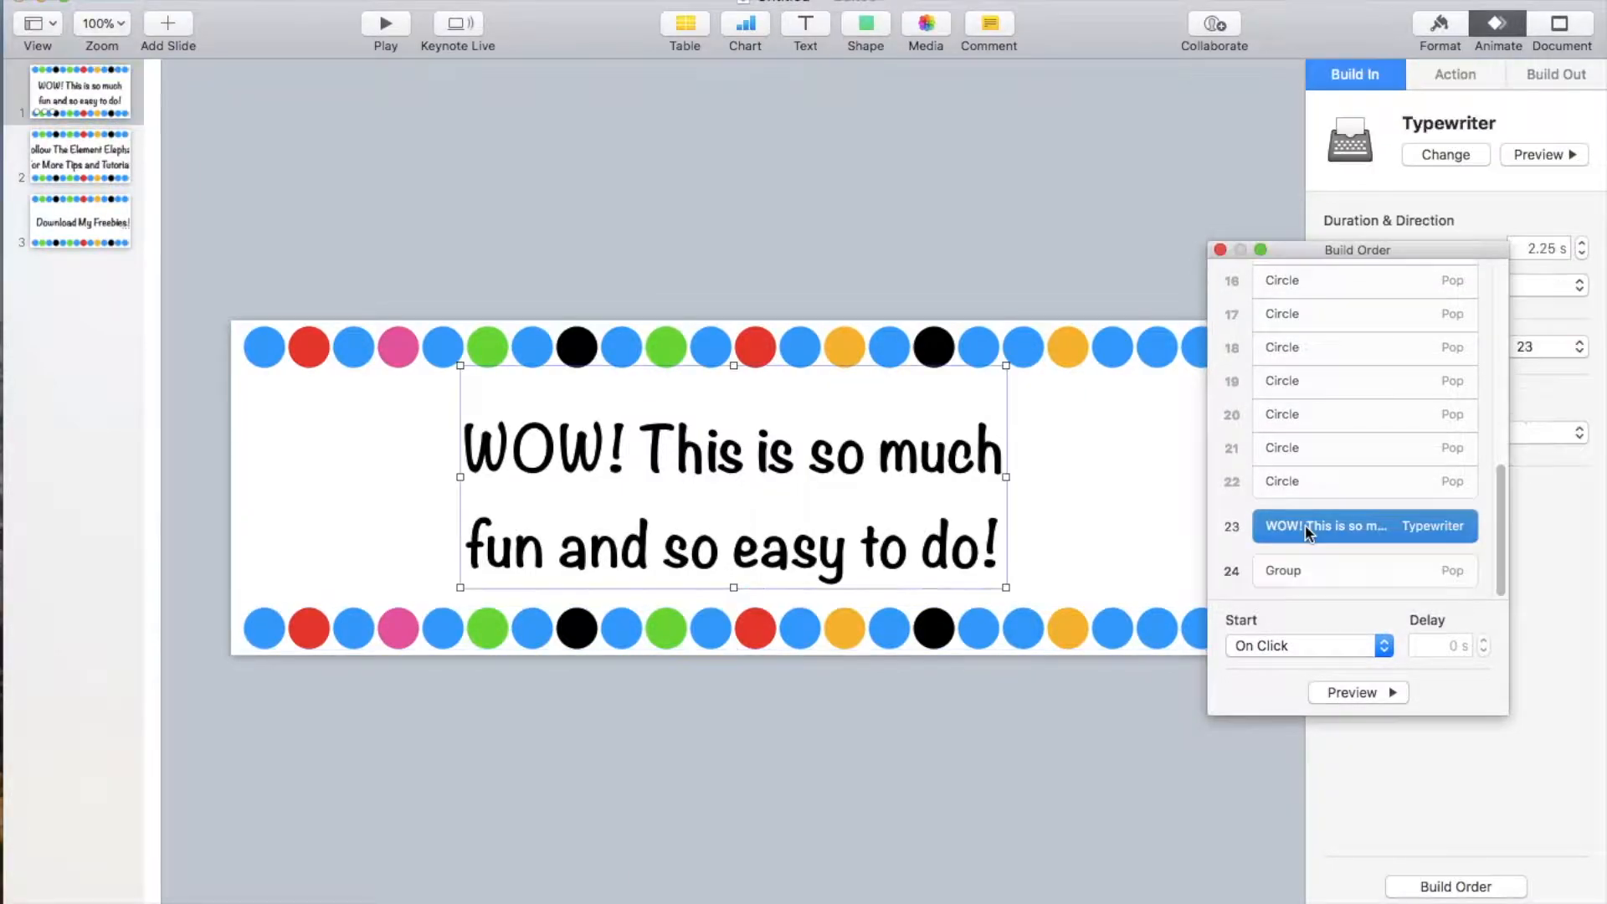
left_click(1279, 649)
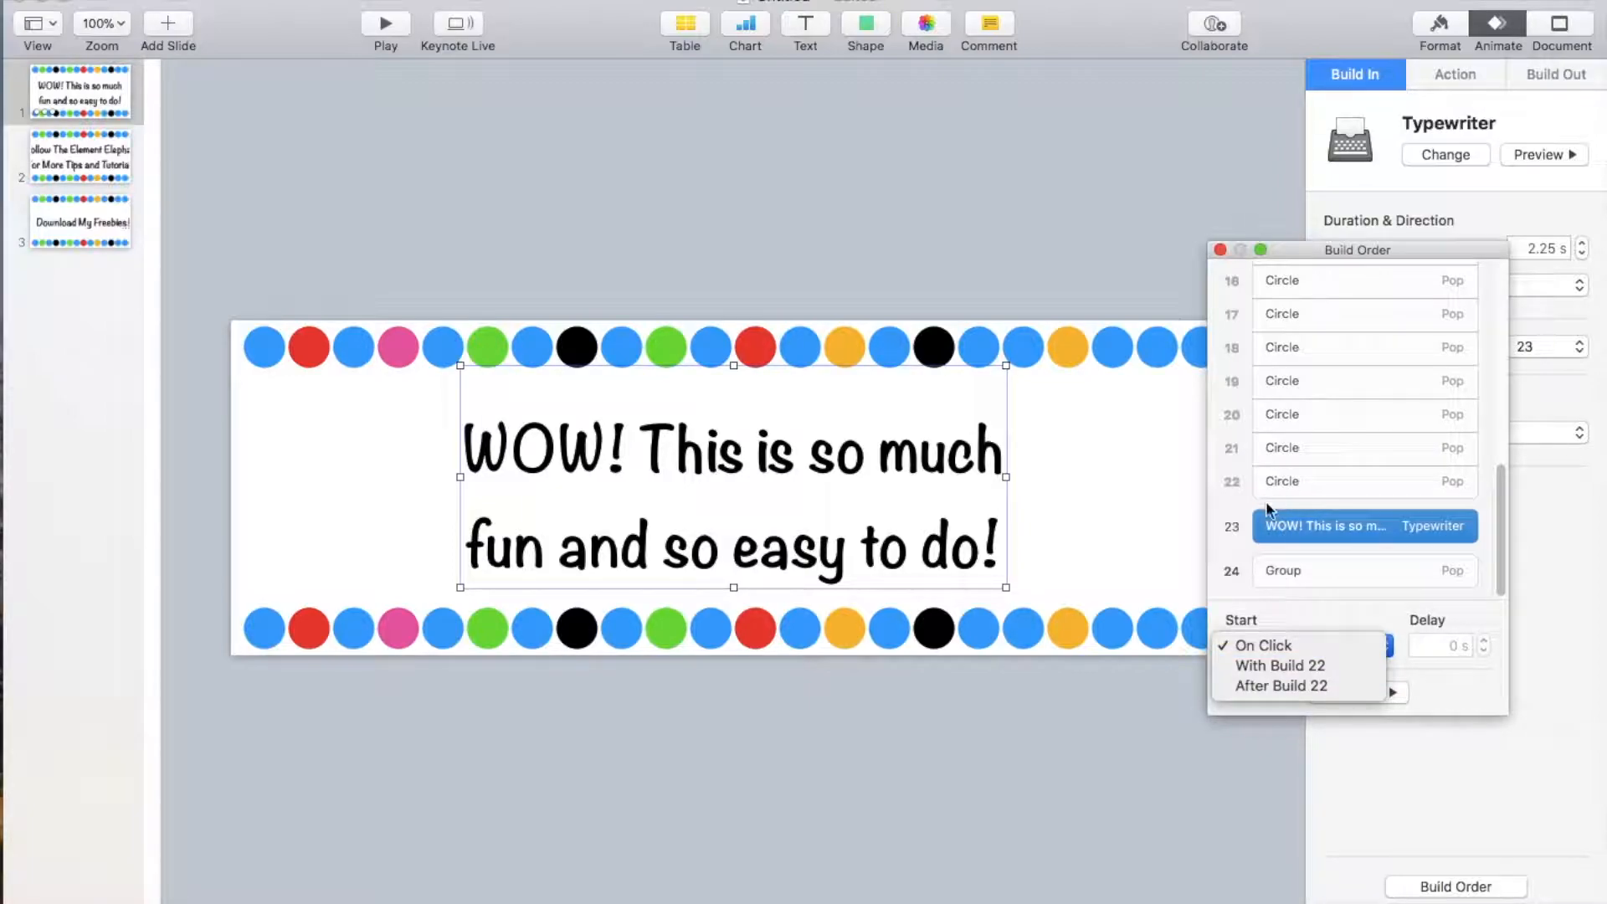
left_click(1265, 592)
left_click_drag(1324, 527, 1308, 265)
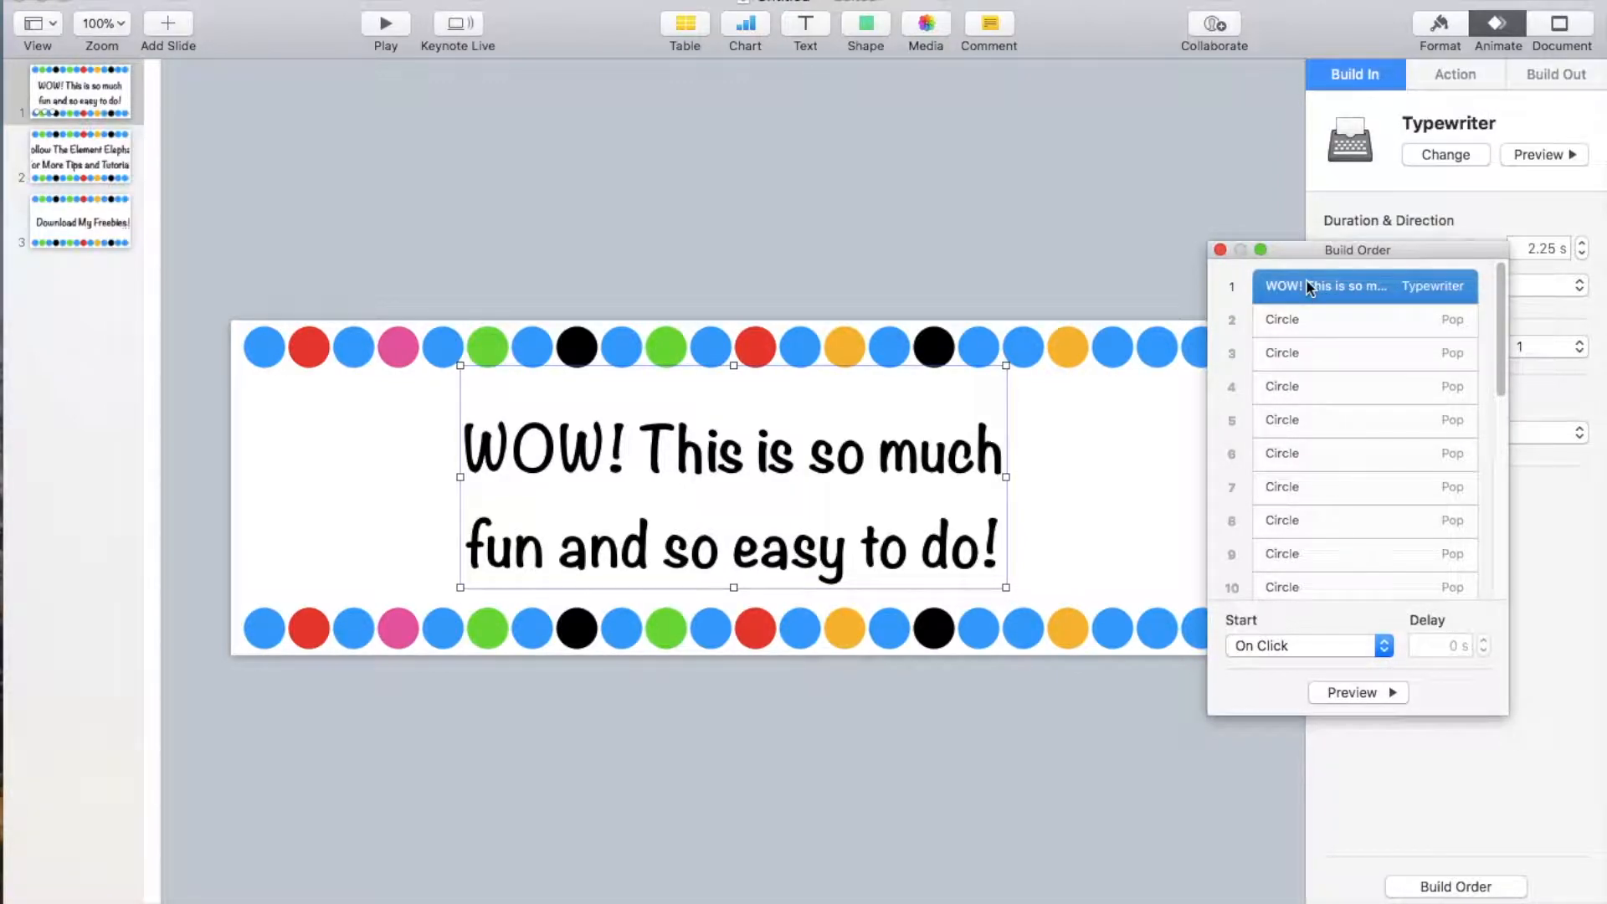
Set the text's Typewriter build to start After Transition and preview the slide's builds
left_click(1283, 646)
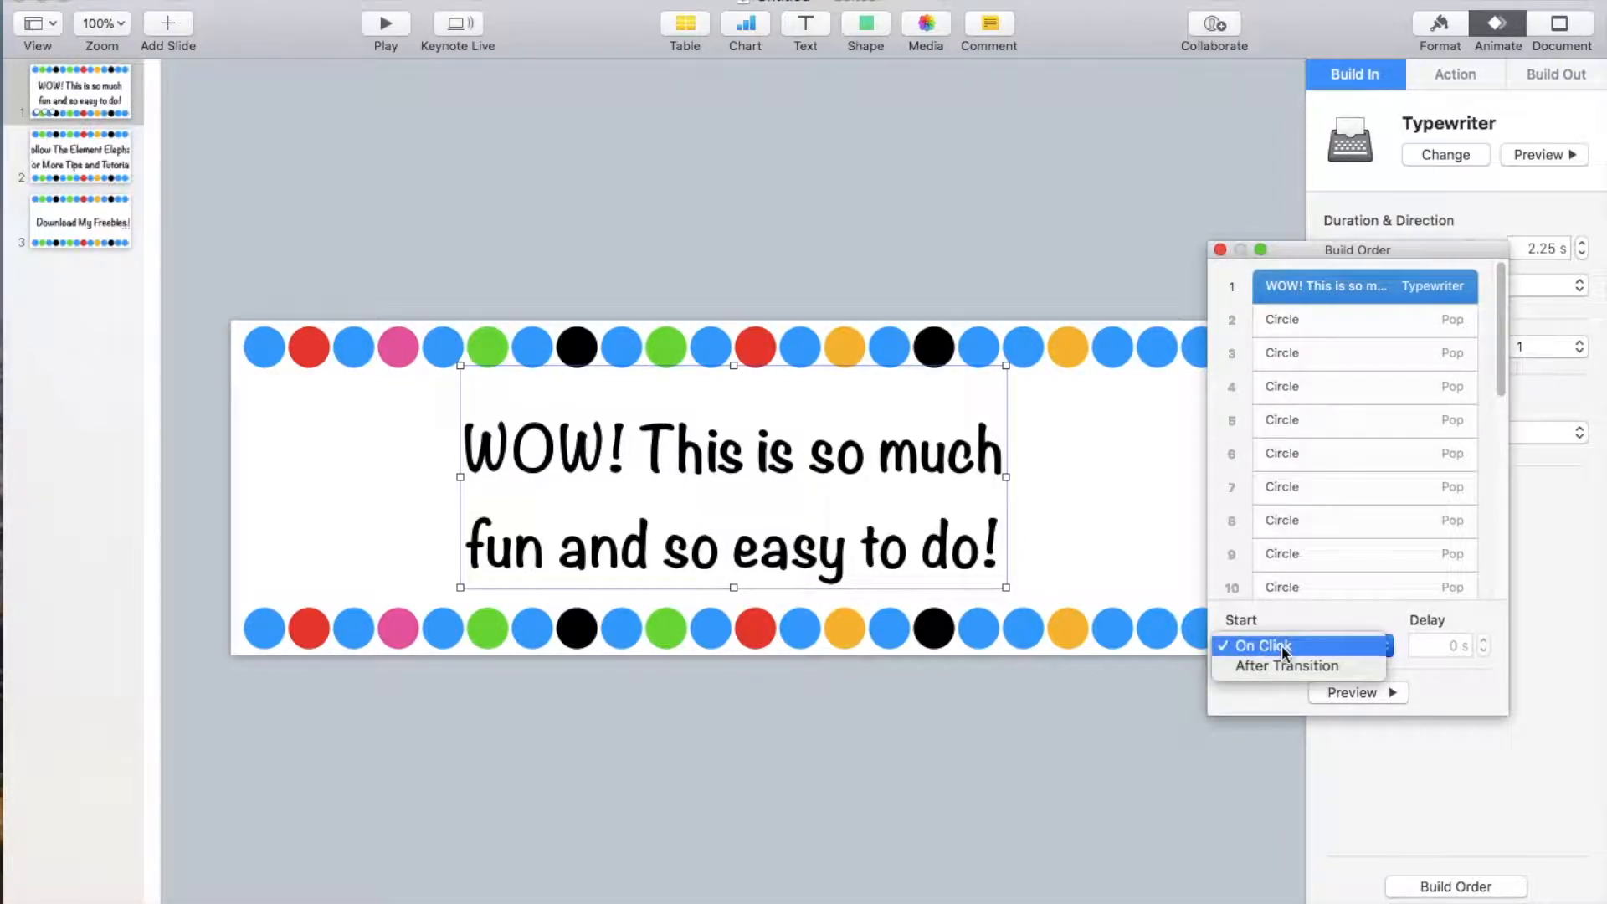
left_click(1309, 665)
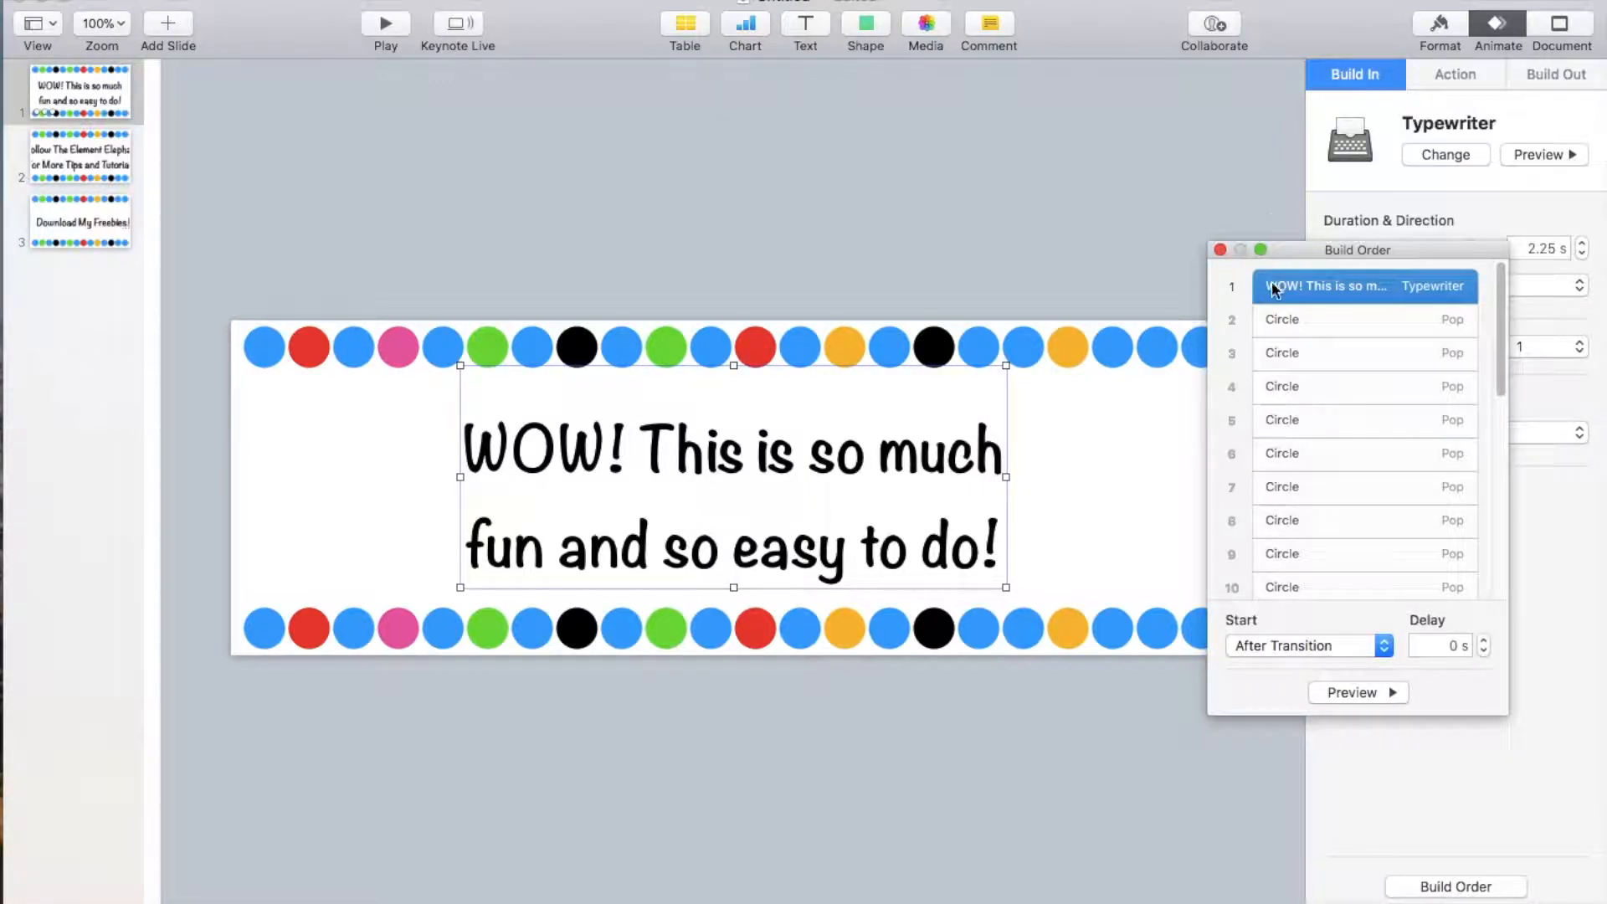
left_click(1340, 692)
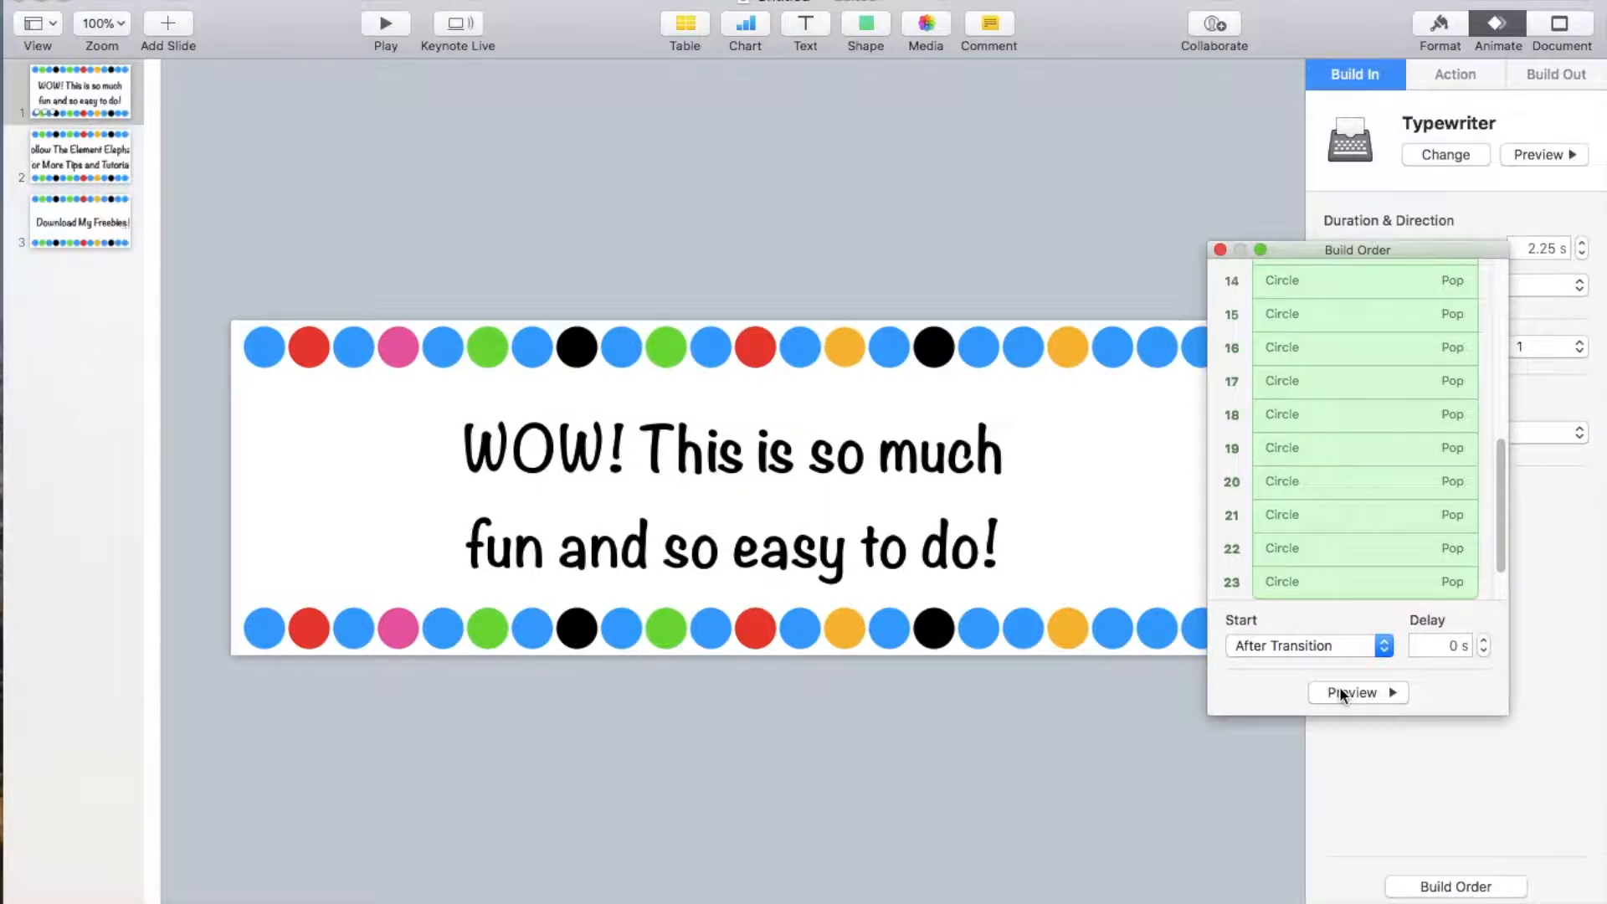
Set the first circle's Pop build, second in the build order, to start With Build 1 and preview the builds
left_click(1336, 353)
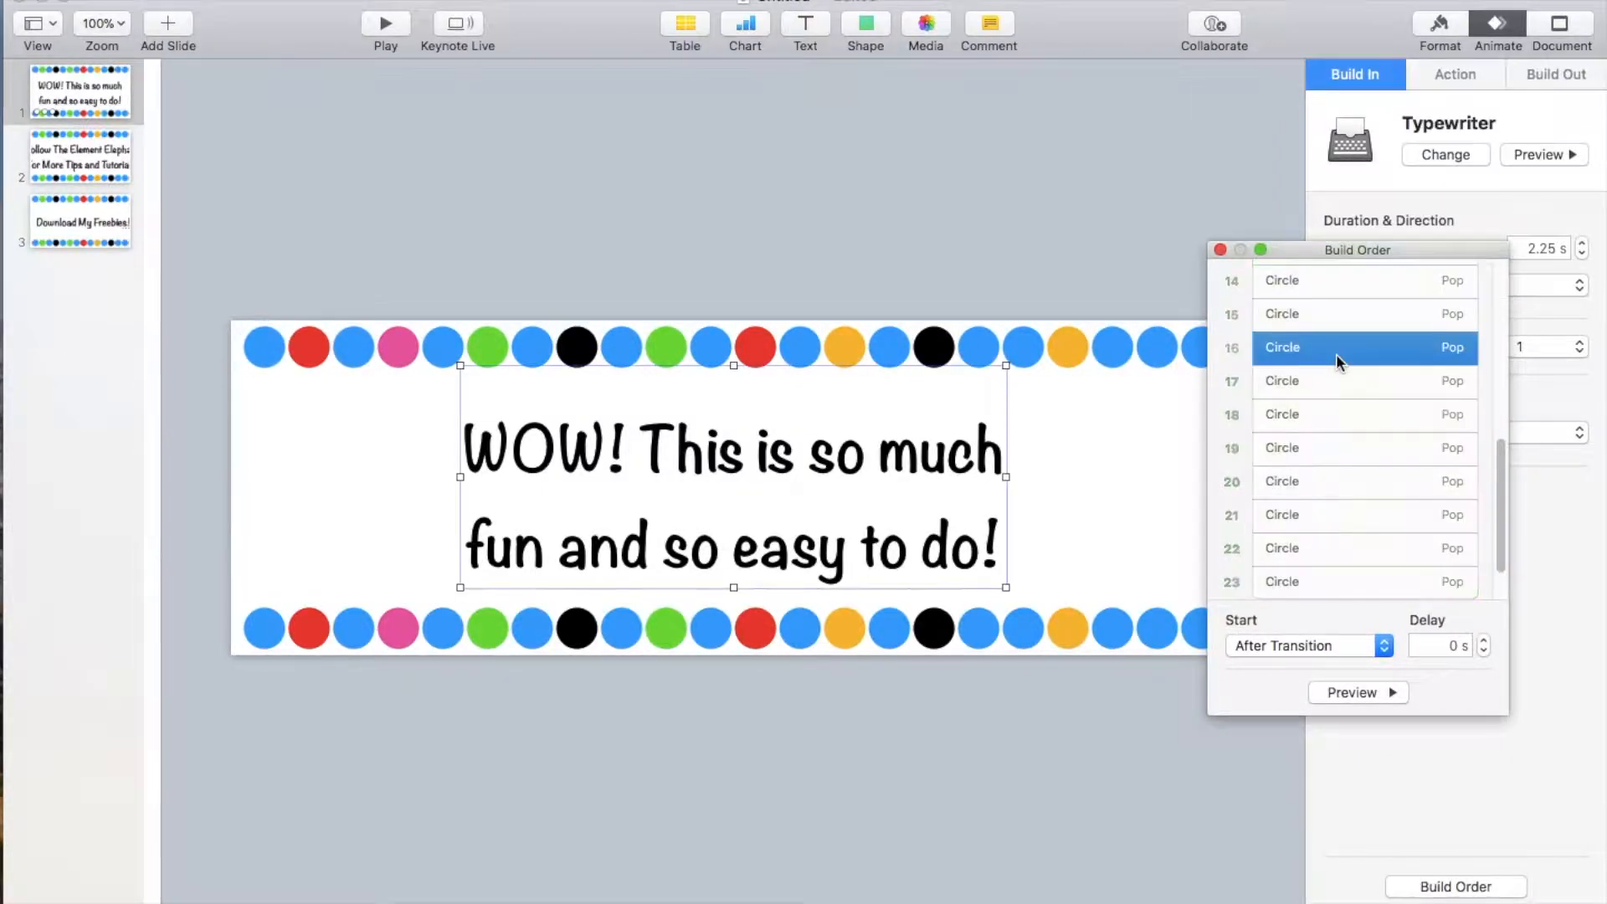
scroll(1336, 354, "up", 5)
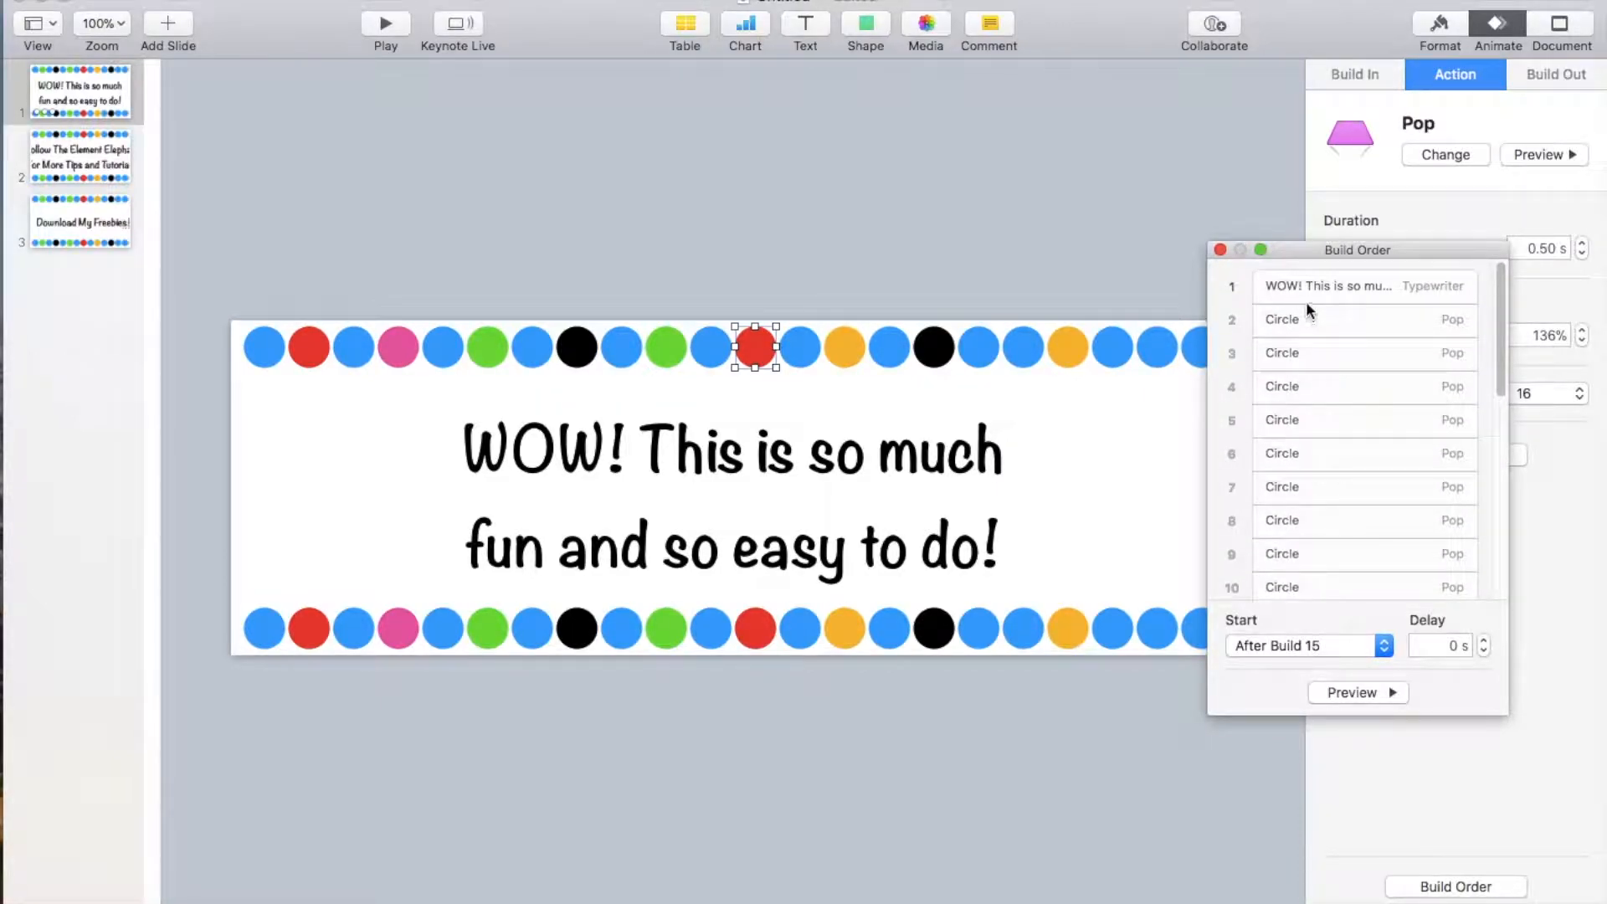
left_click(1308, 312)
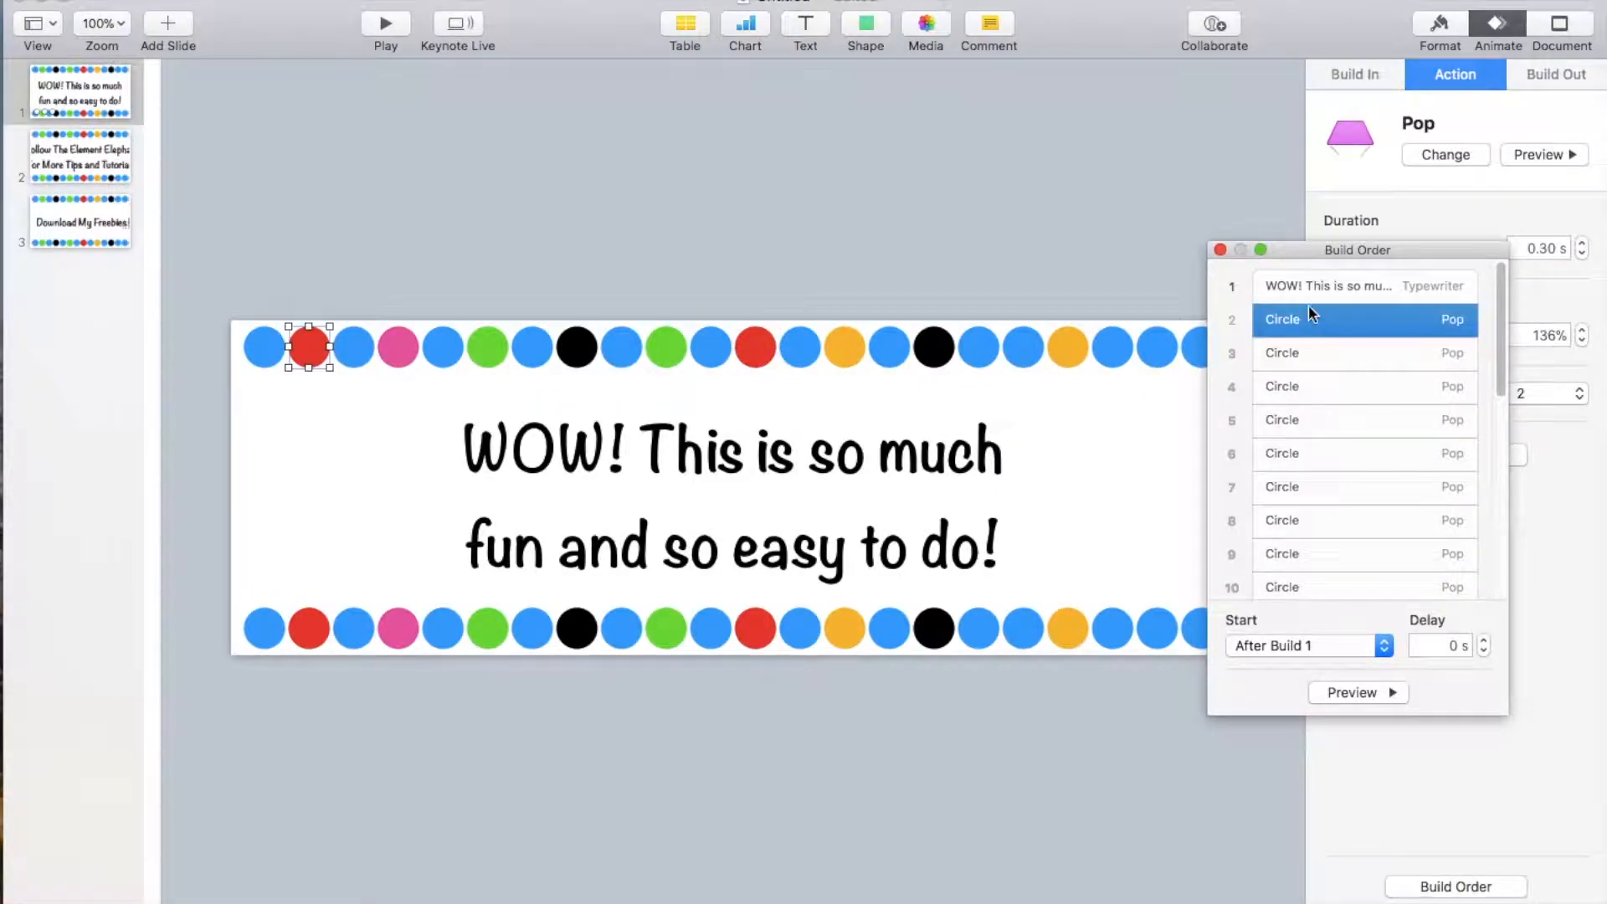
left_click(1348, 658)
left_click(1338, 665)
left_click(1362, 695)
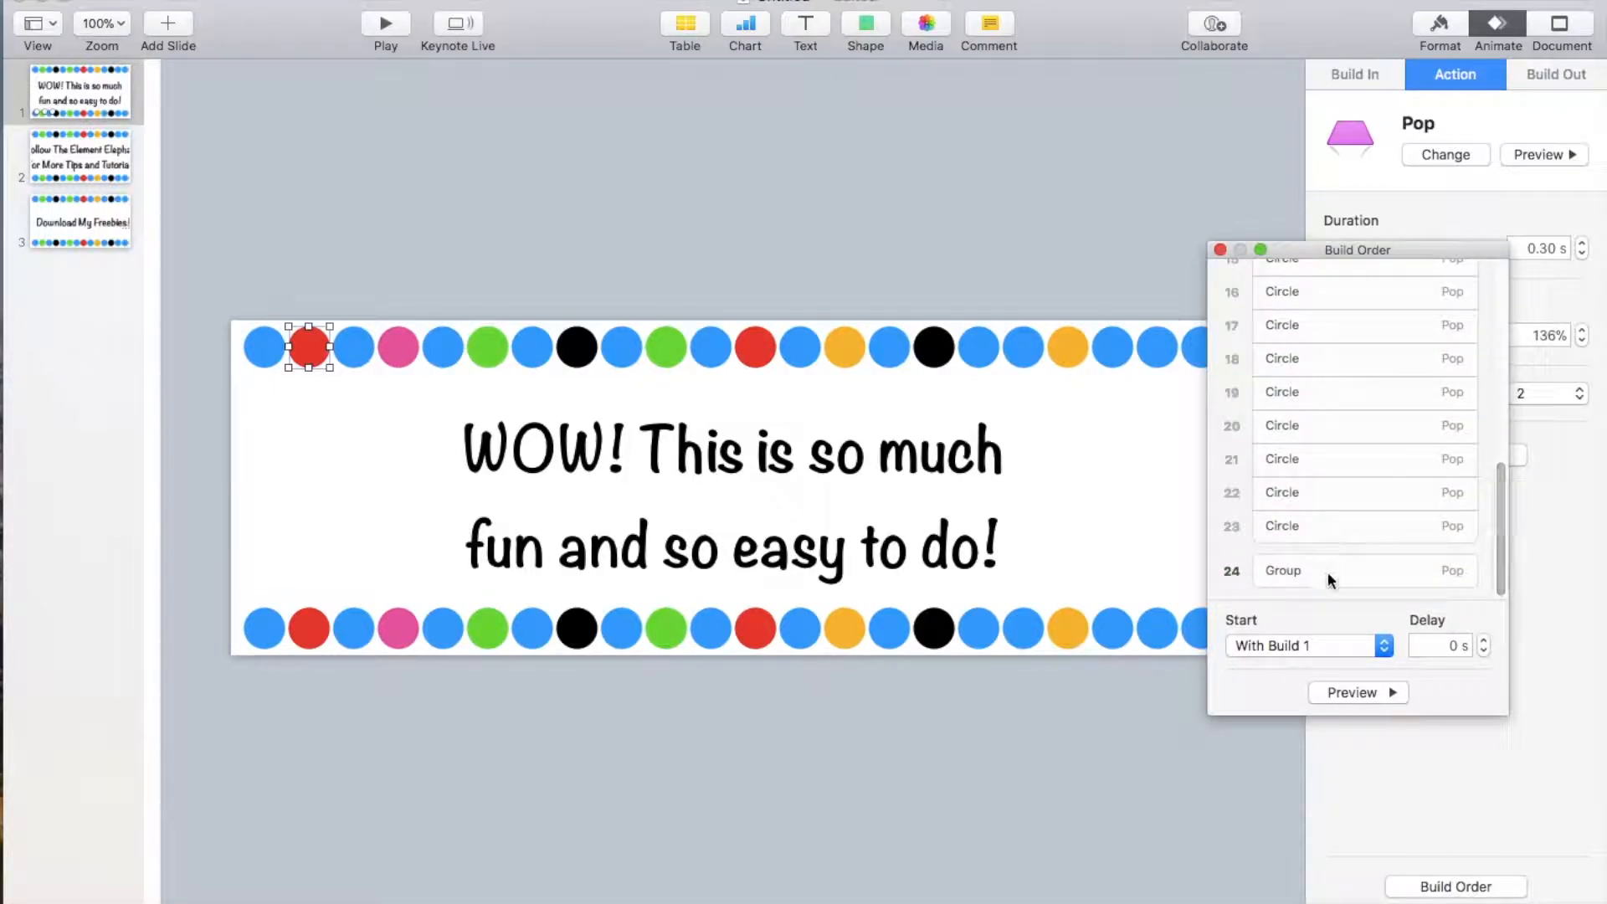
Set the lower-row group's Pop build to start With Build 23 and preview the full build sequence
left_click(1331, 579)
left_click(1339, 693)
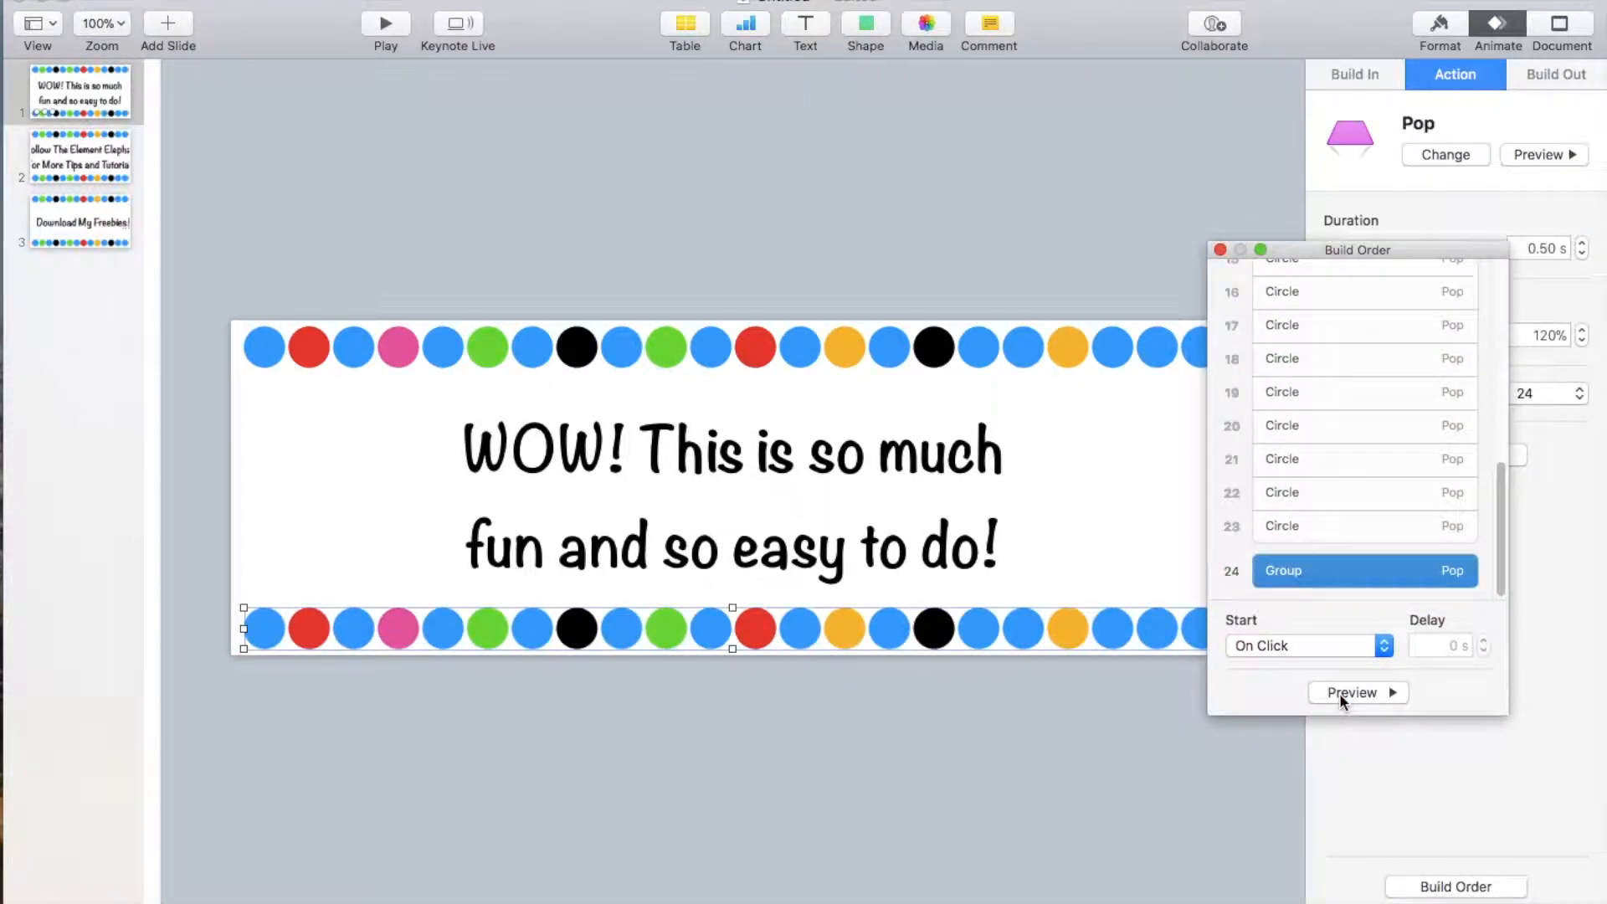
mouse_move(1328, 574)
left_mouse_down()
mouse_move(1316, 244)
mouse_move(1279, 581)
mouse_move(1303, 569)
left_mouse_up()
left_click(1301, 645)
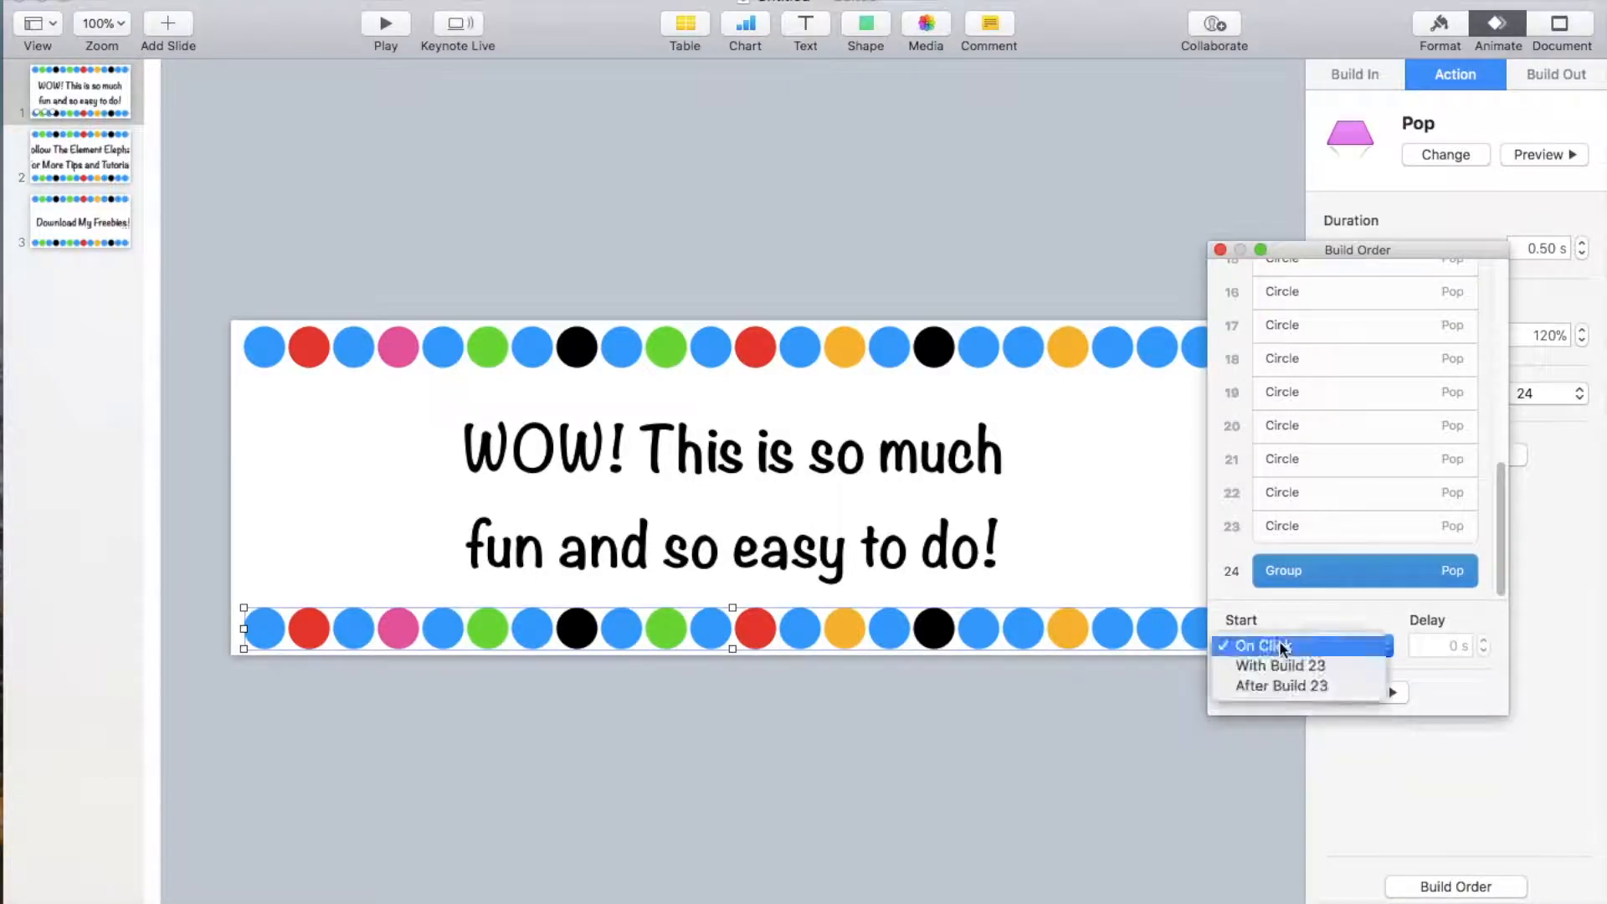
left_click(1282, 663)
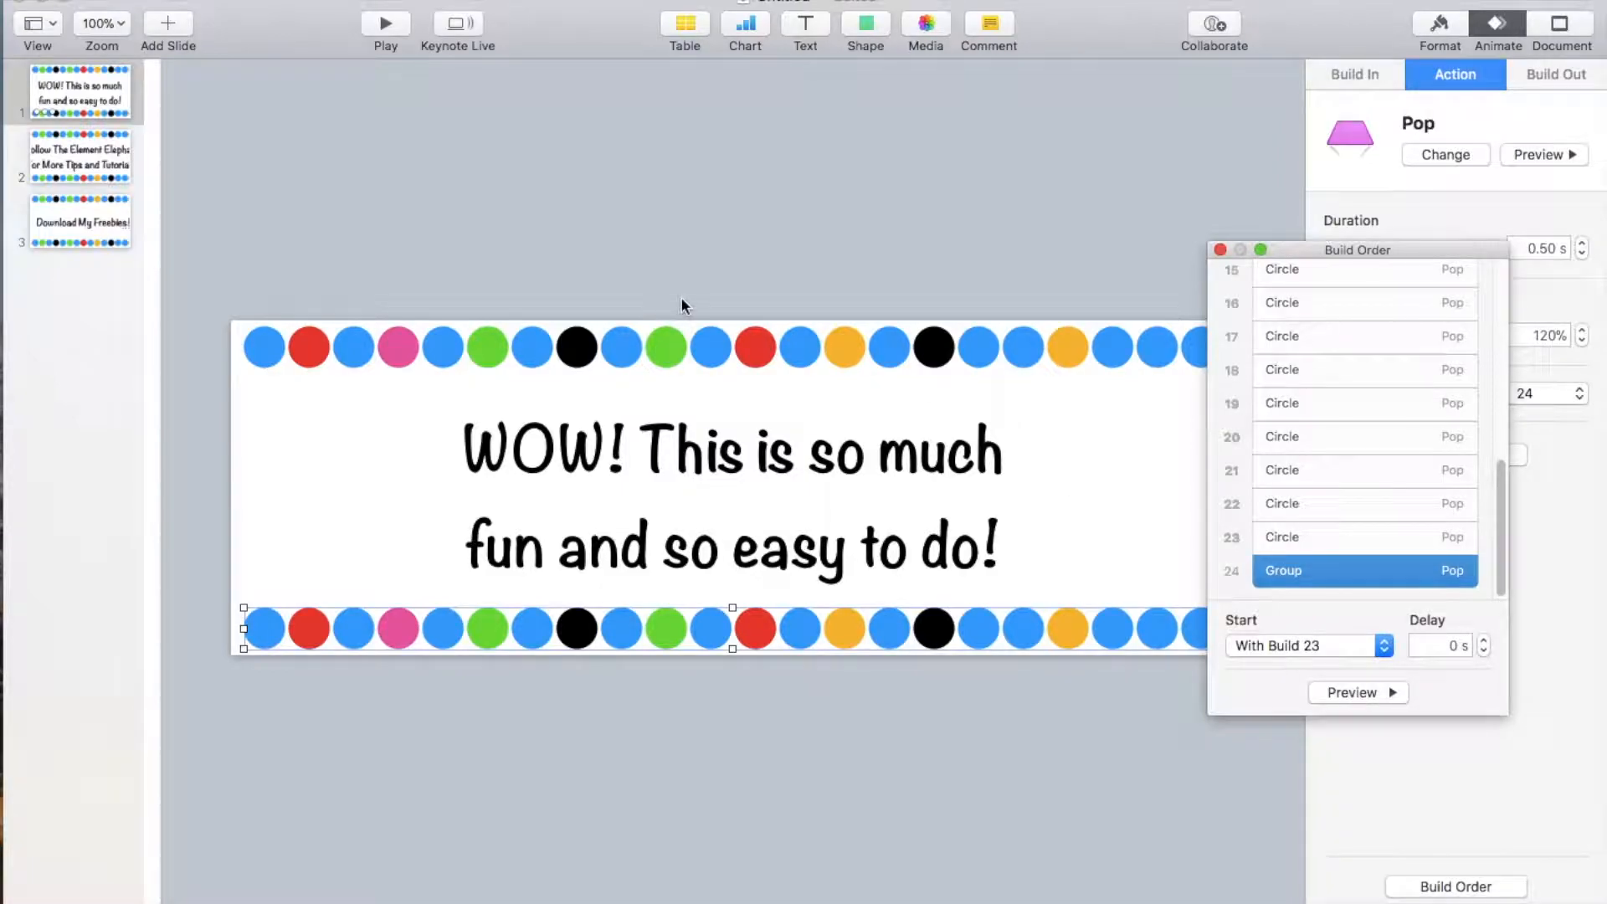
left_click(1336, 692)
left_click(720, 673)
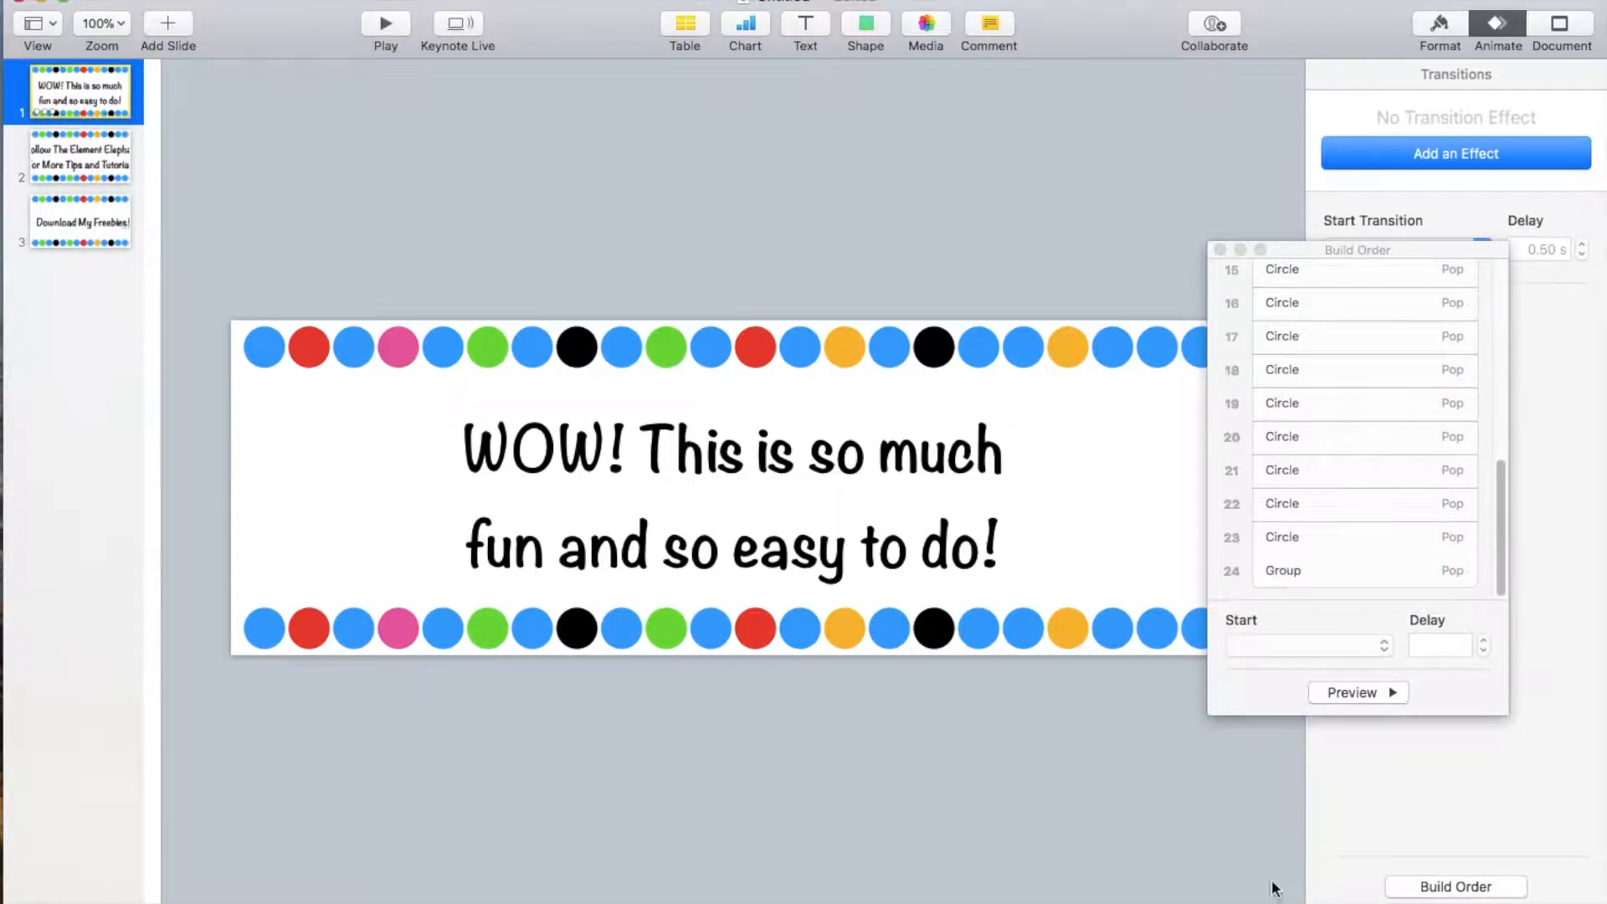
Set the transitions of the first and second slides to start automatically
left_click(1221, 251)
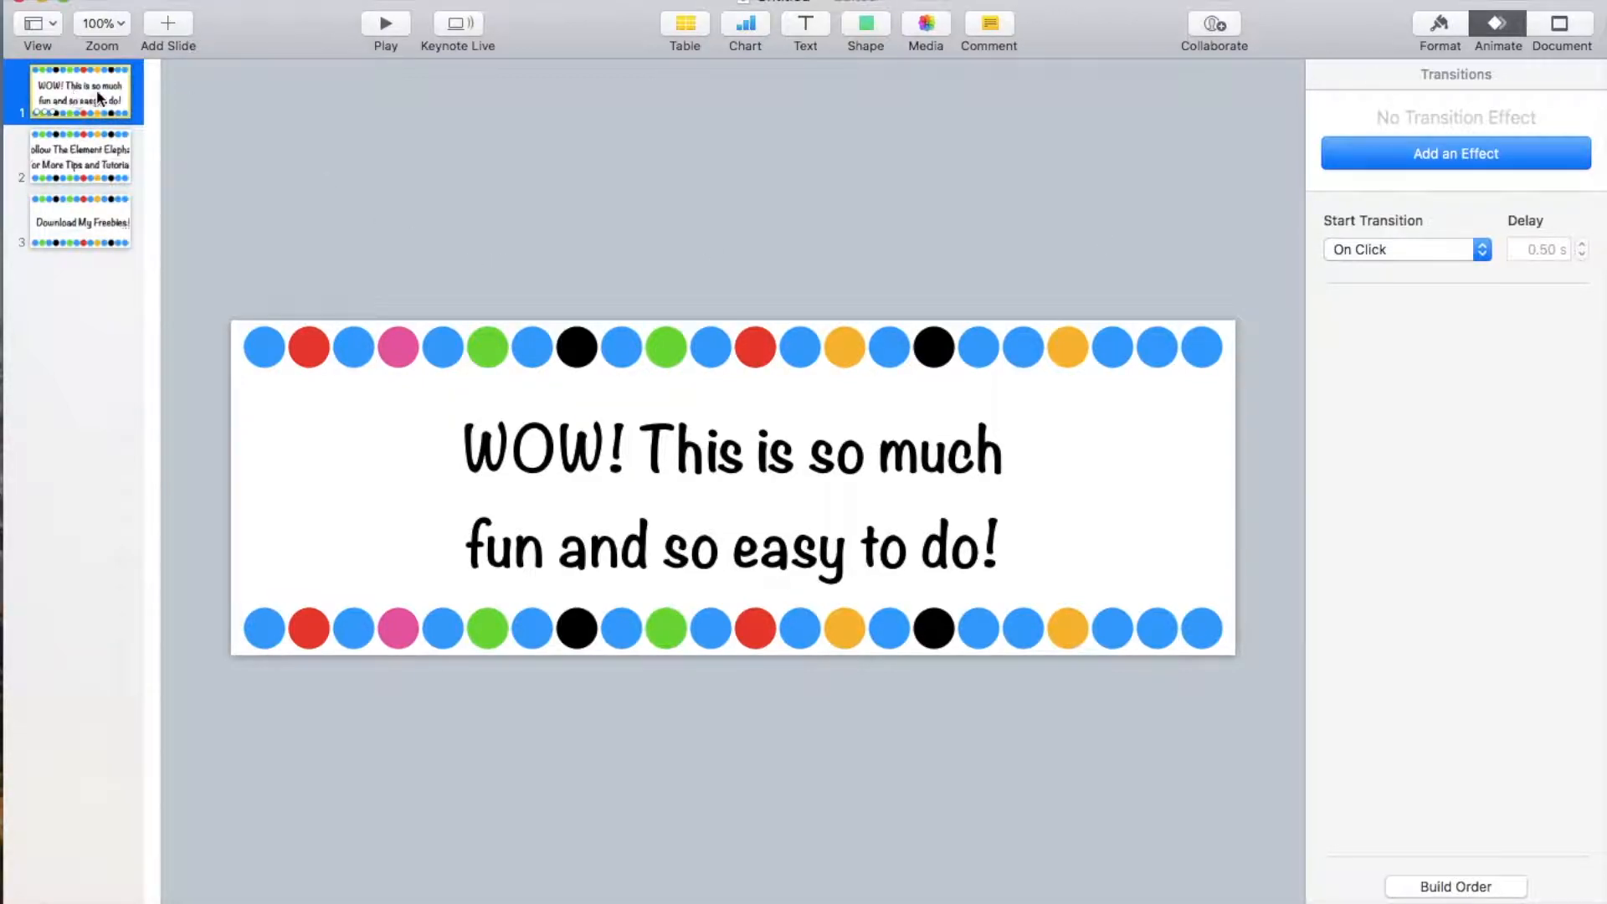
left_click(1406, 249)
left_click(1413, 269)
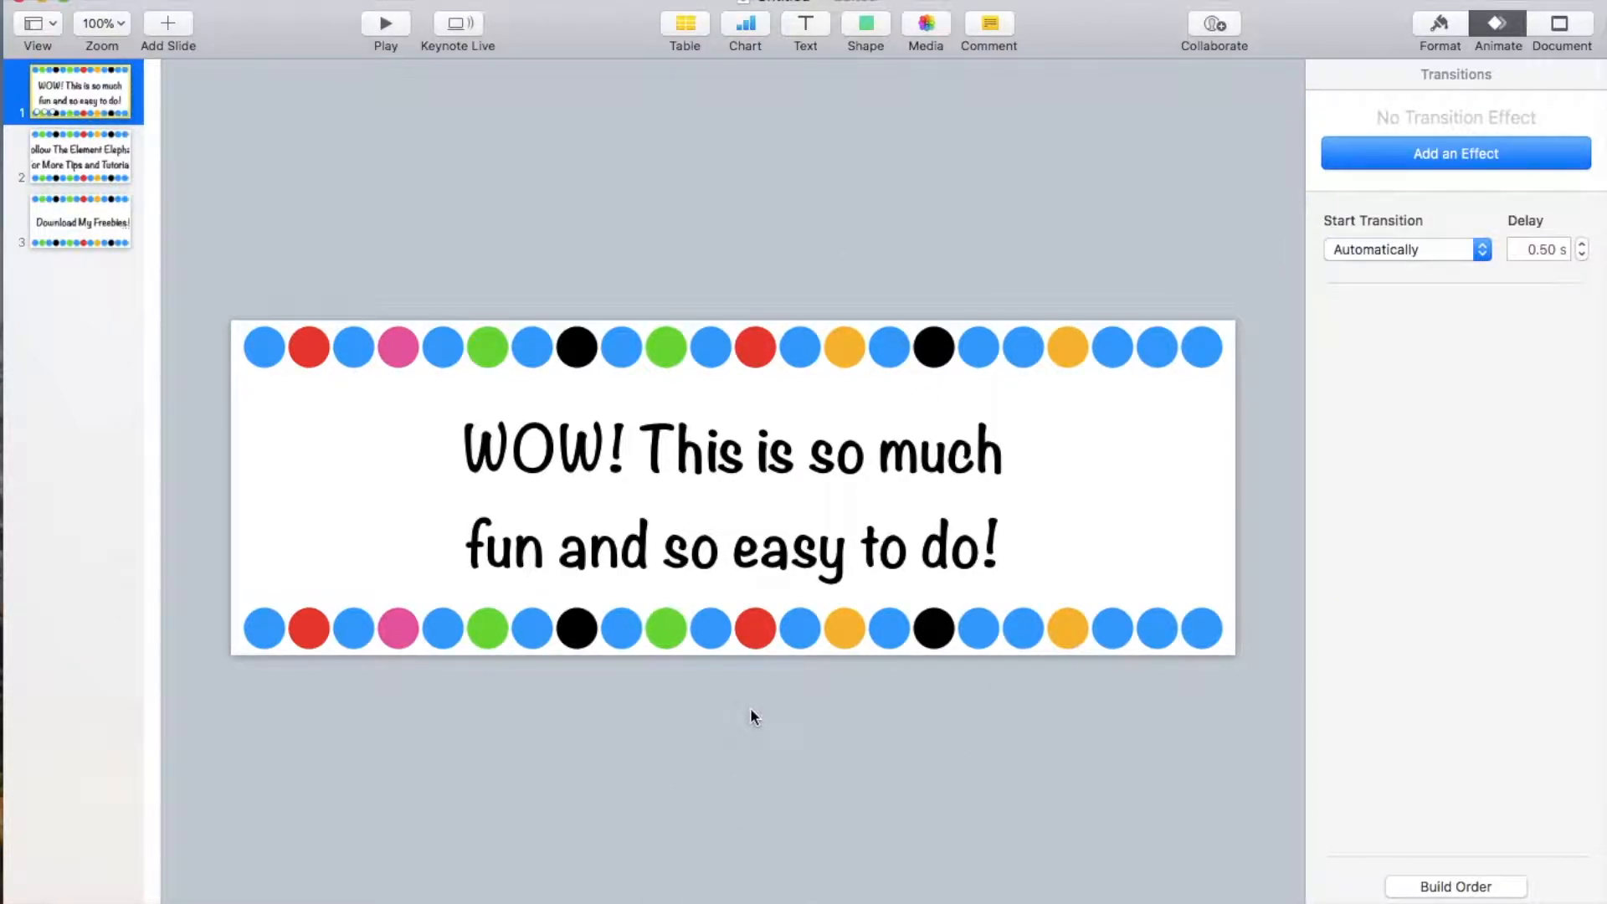
left_click(116, 163)
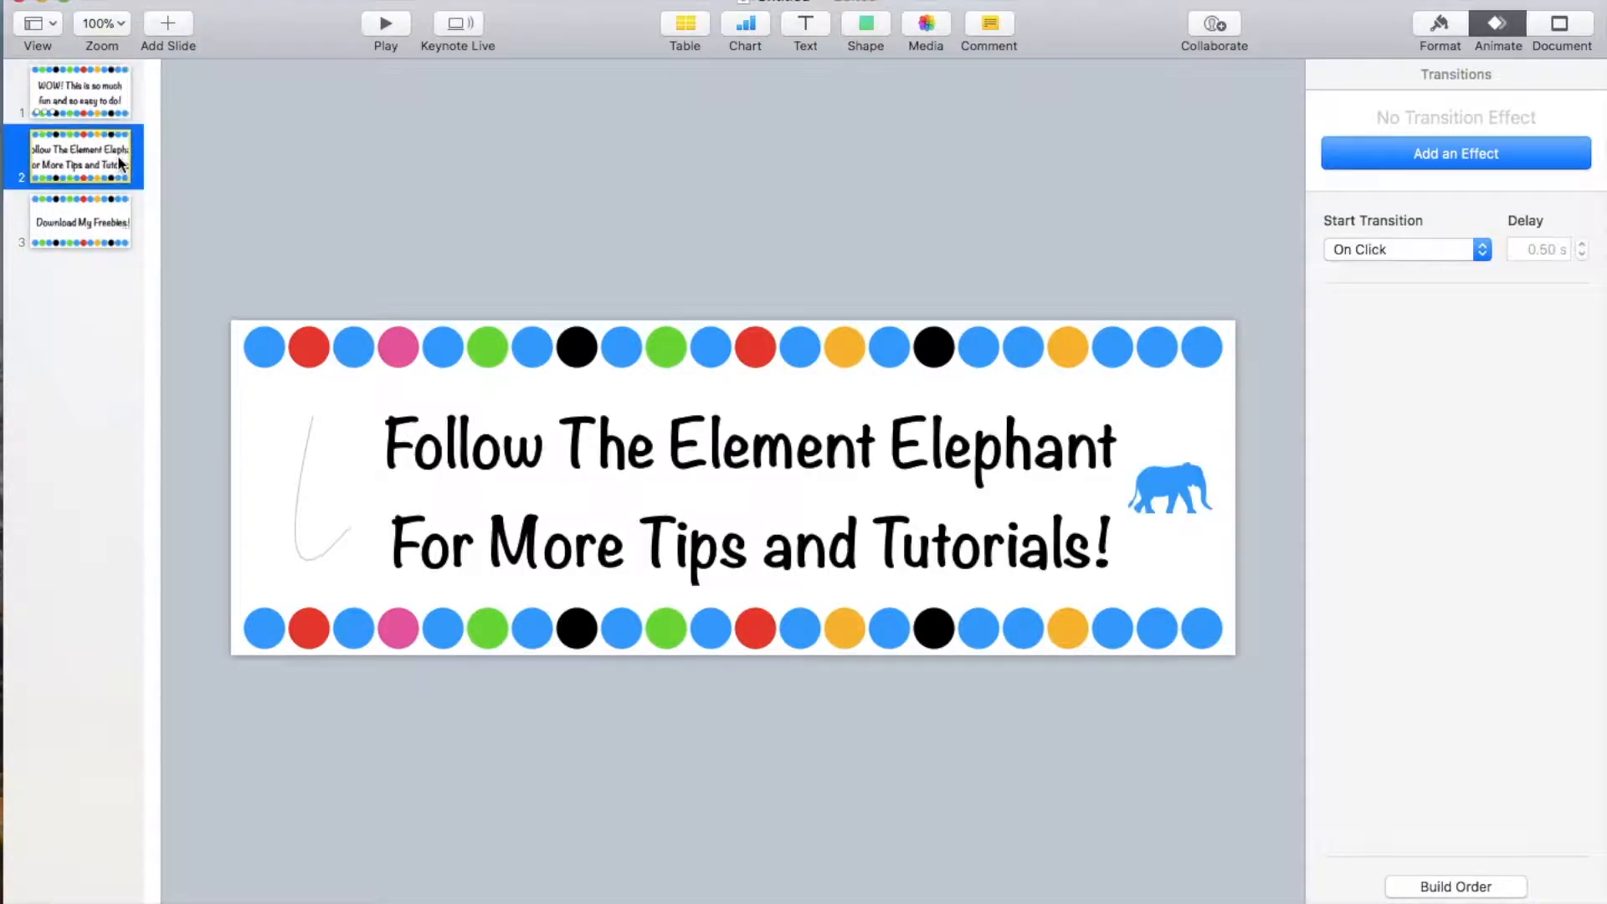
left_click(1385, 250)
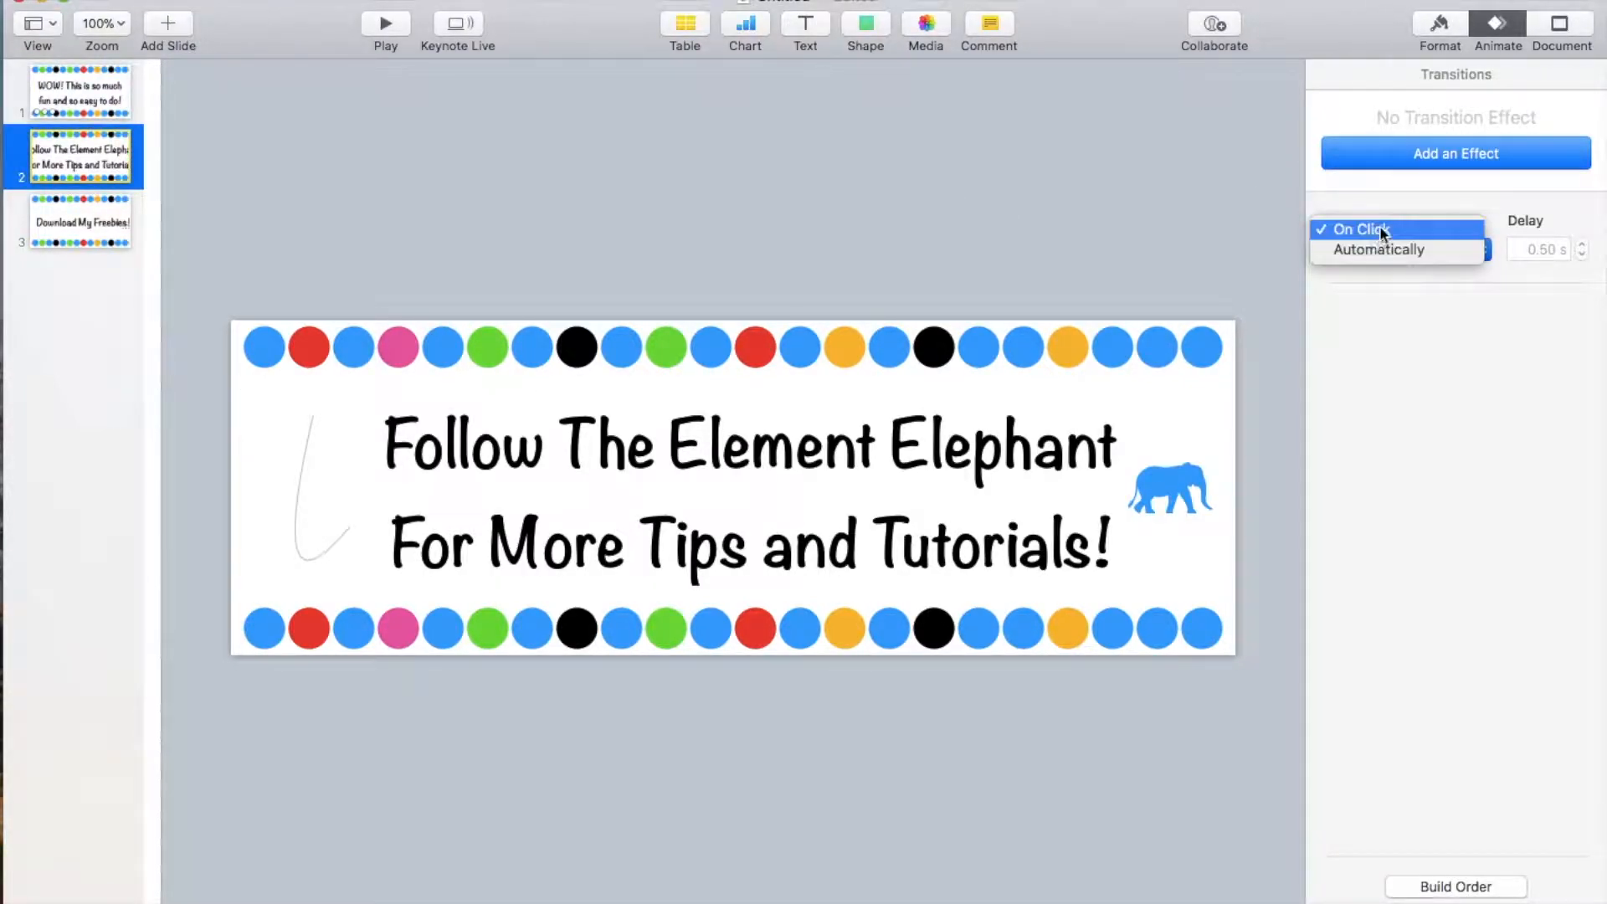
left_click(1389, 250)
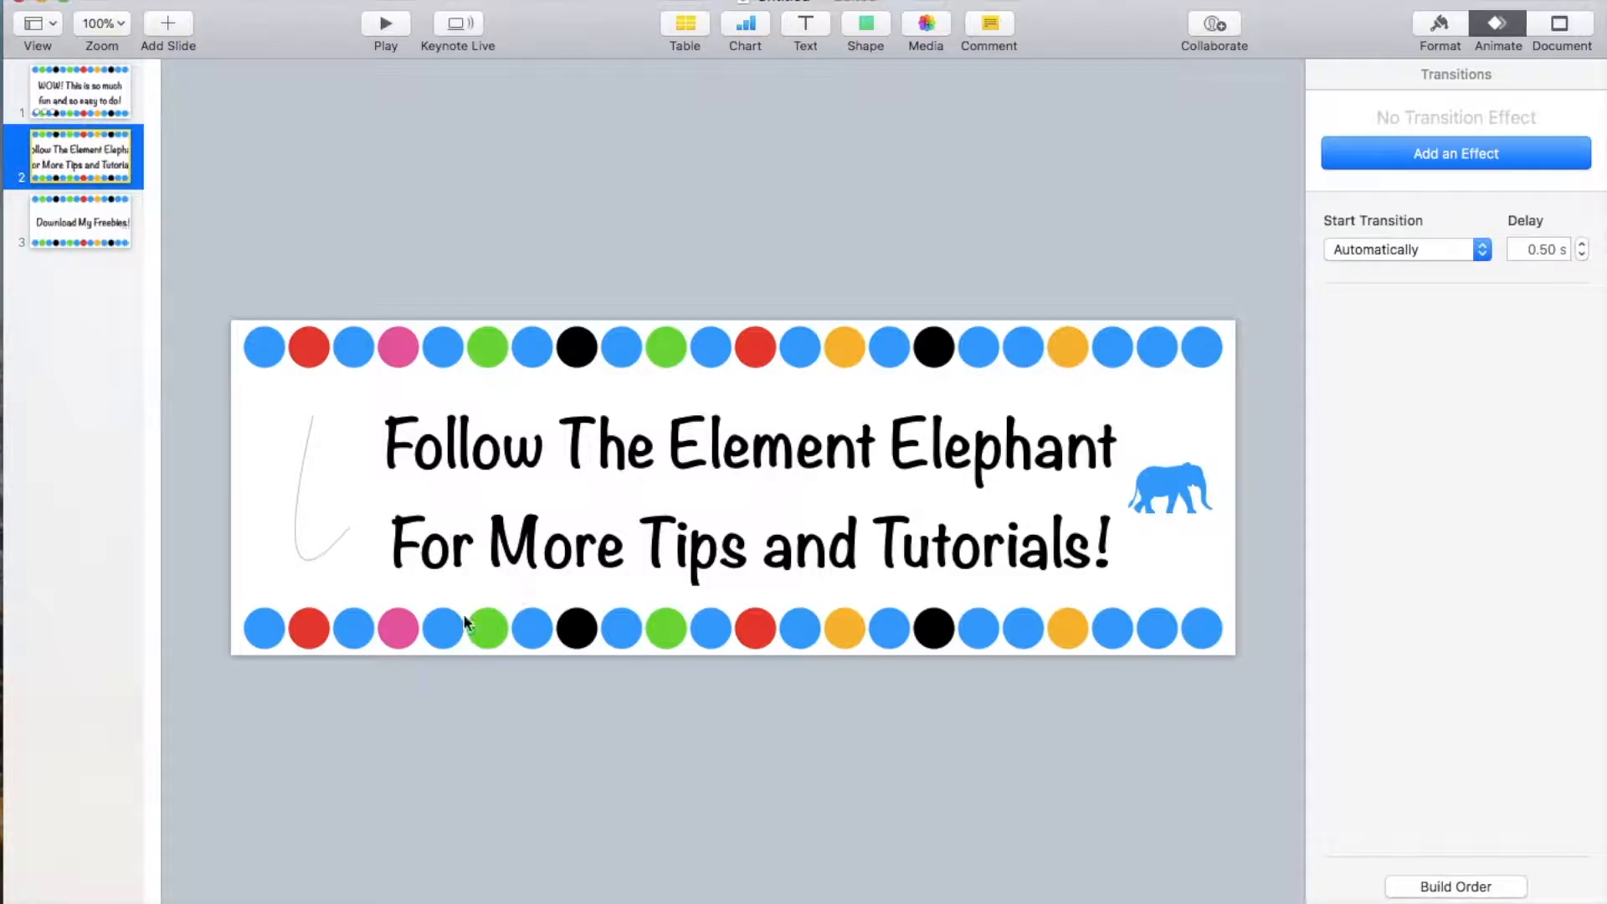
Apply the thin double-headed arrow stroke to the second slide's curved line and set its width to 7 pt
left_click(329, 558)
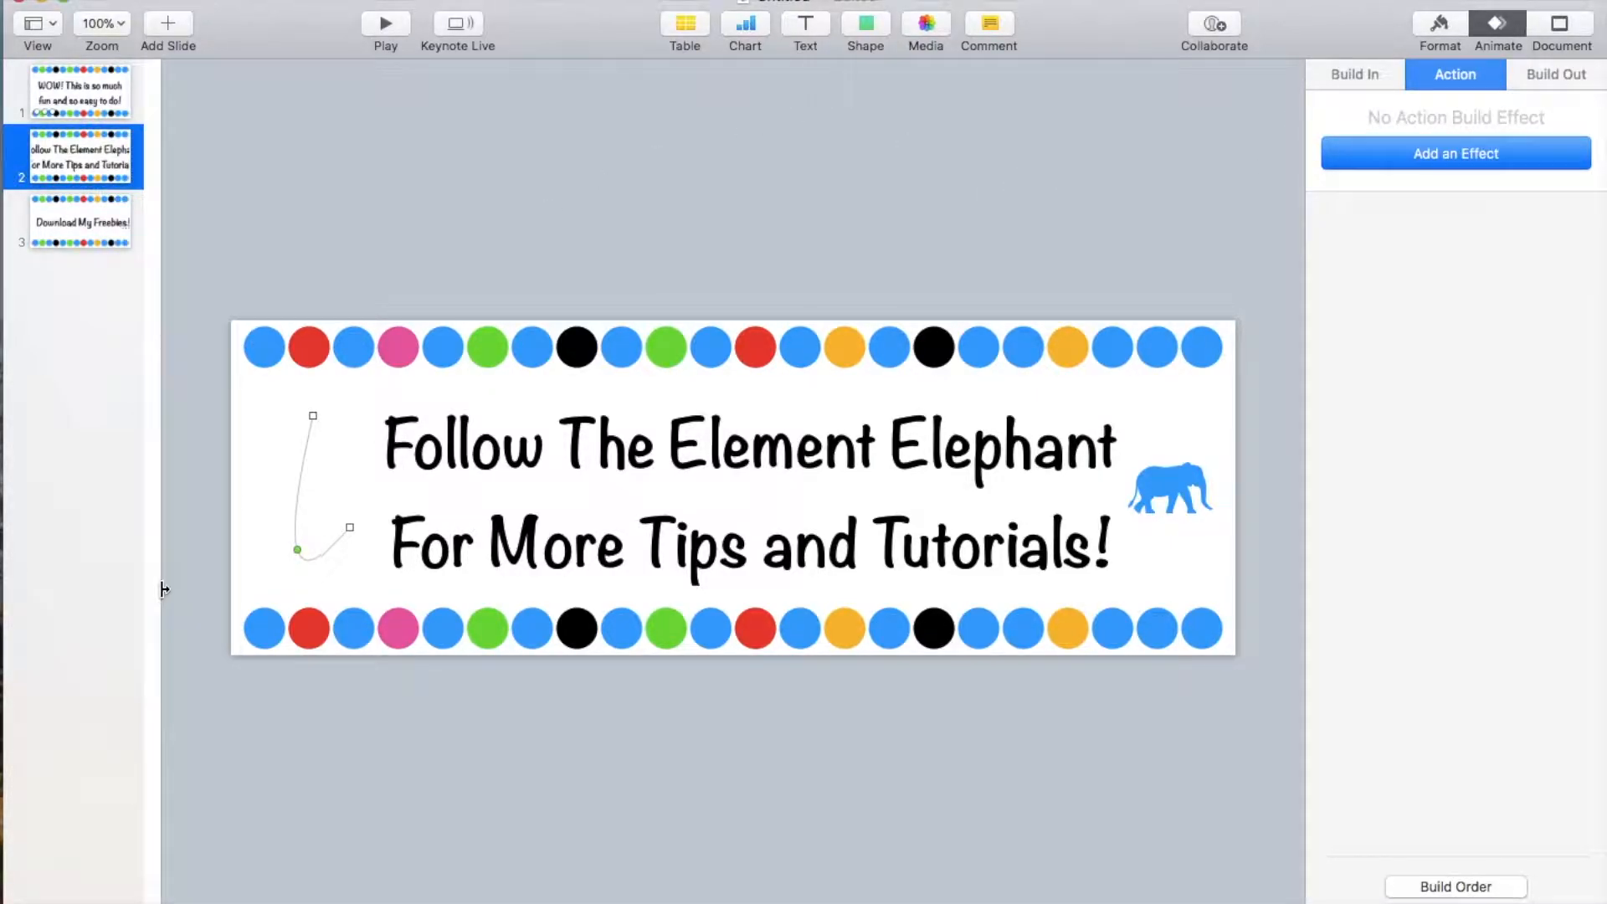
left_click(1451, 33)
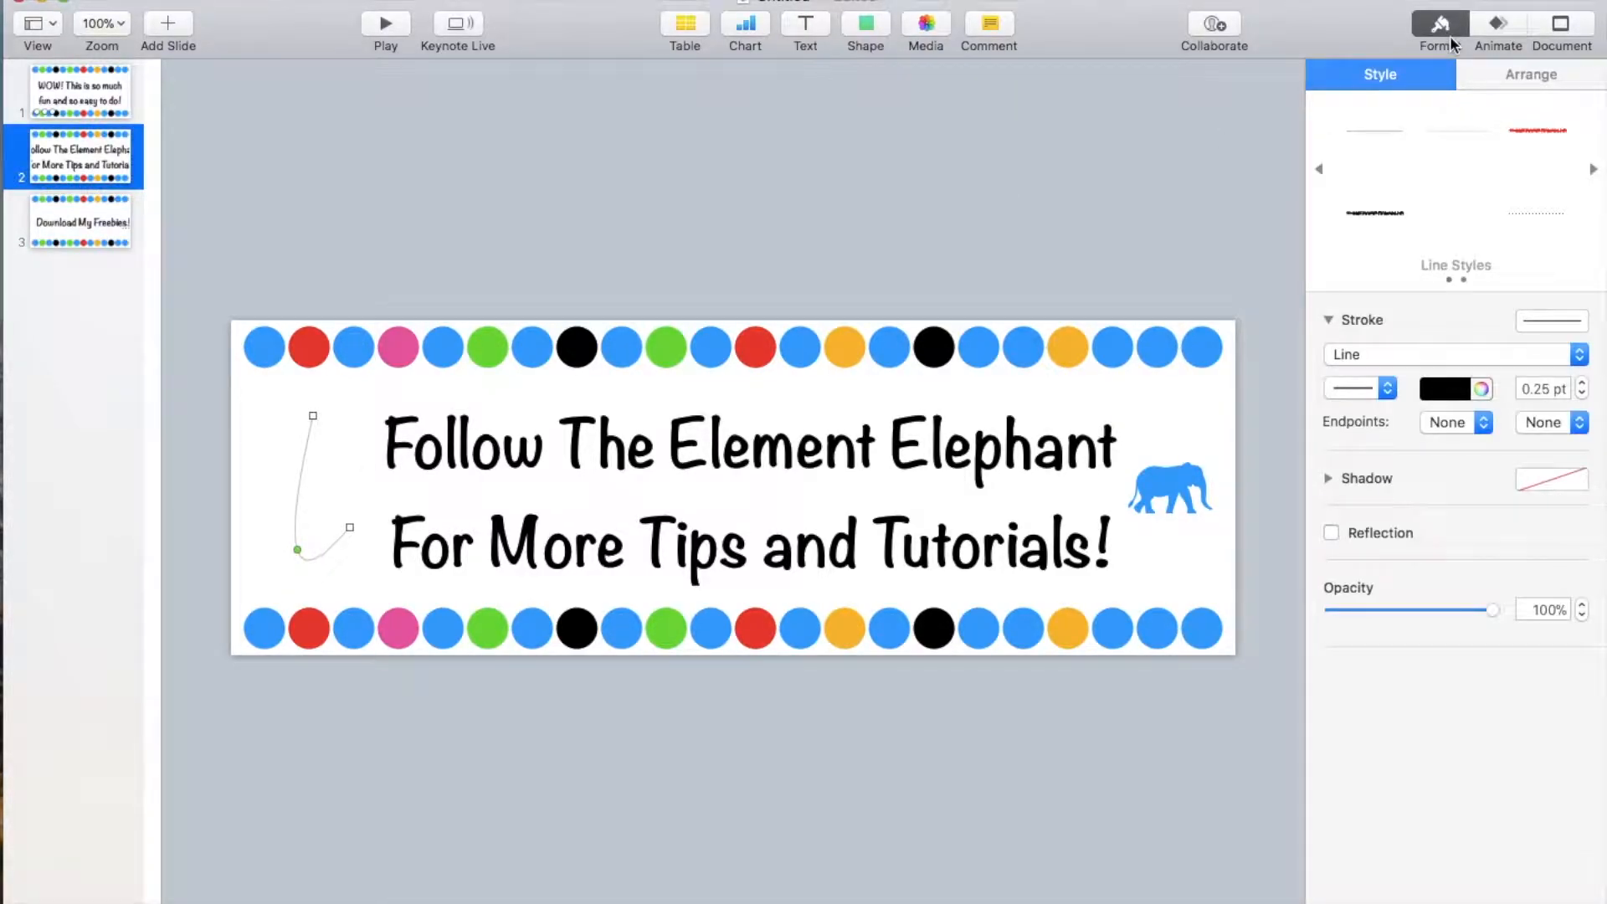
left_click(1561, 322)
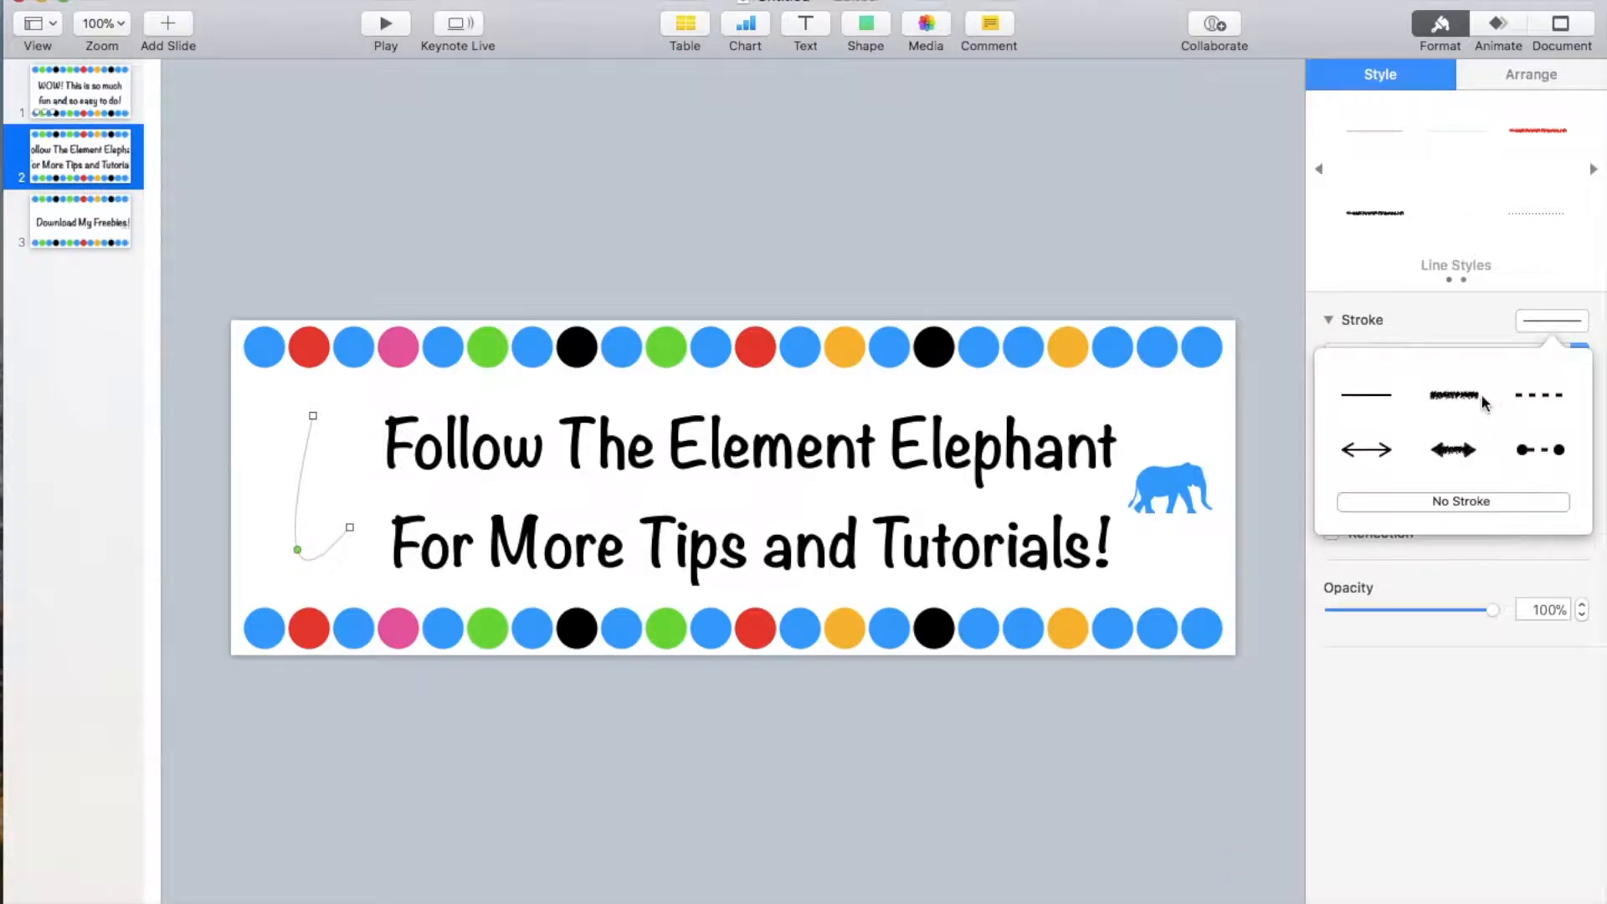
left_click(1370, 449)
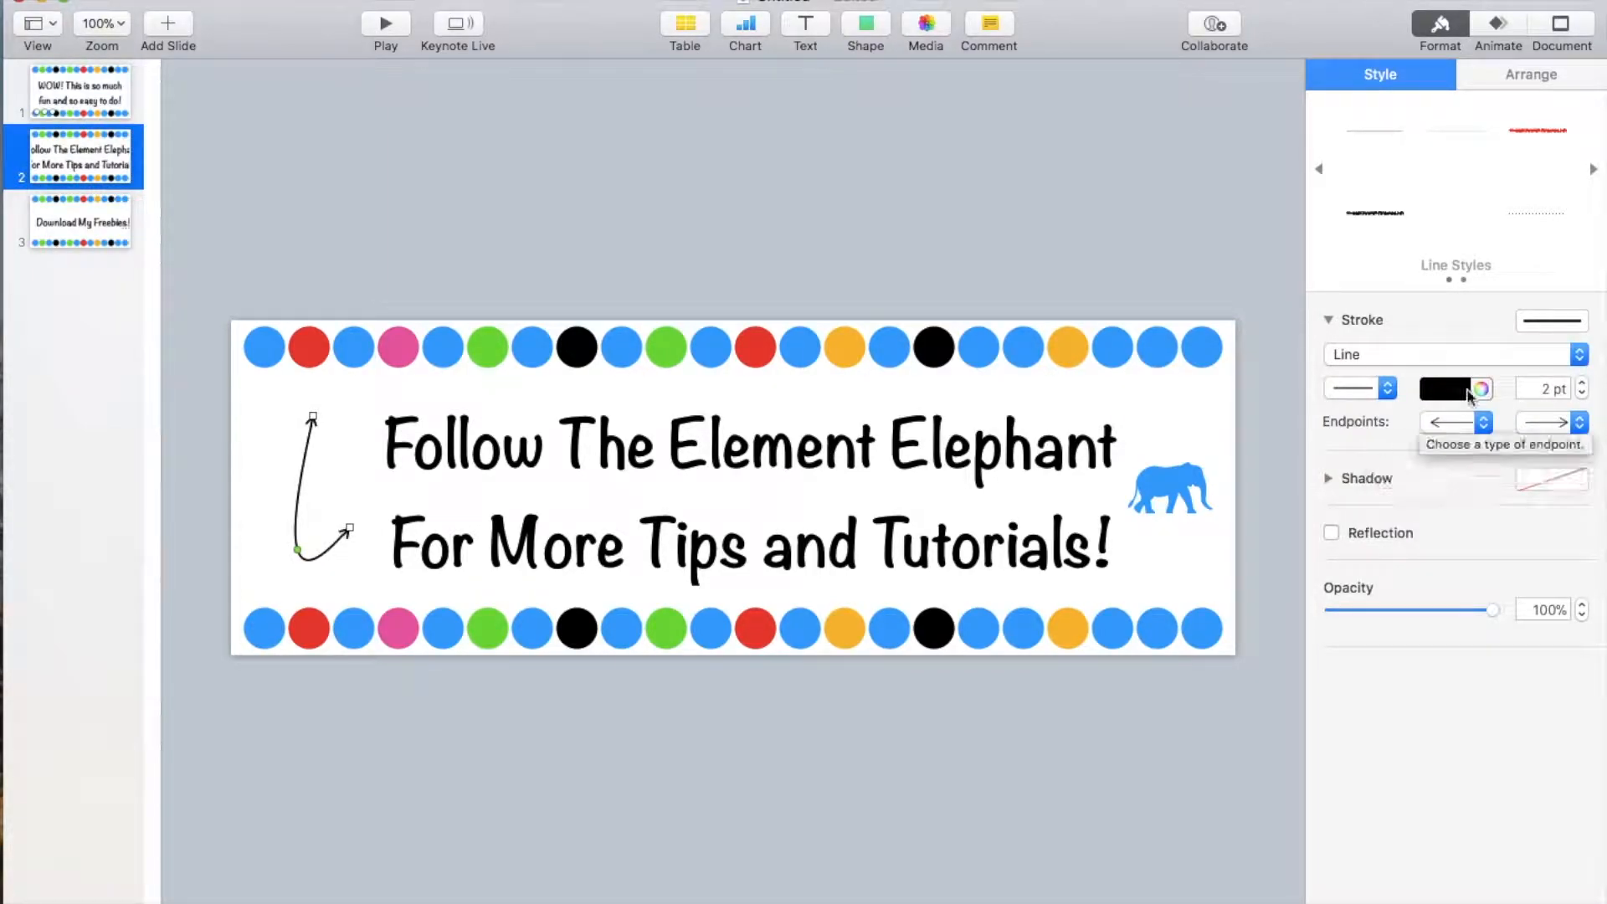
left_click(1583, 385)
left_click(1584, 385)
left_click(1583, 385)
left_click(1584, 385)
left_click(1583, 385)
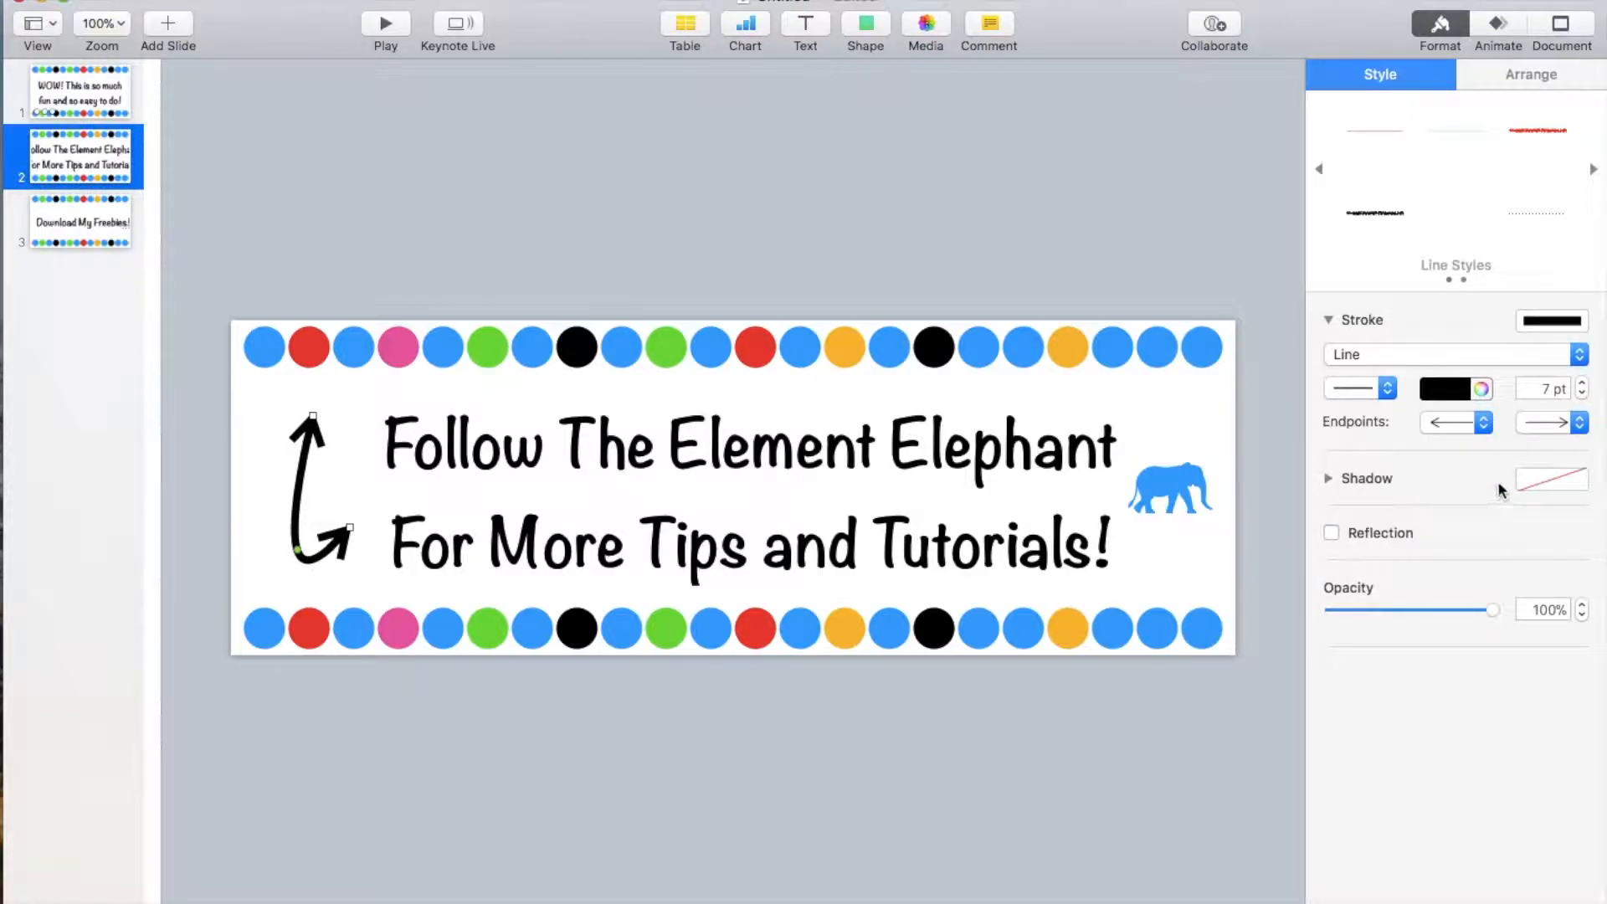
Give the curved line a solid arrowhead at its upper end and no endpoint at its lower end
left_click(1475, 423)
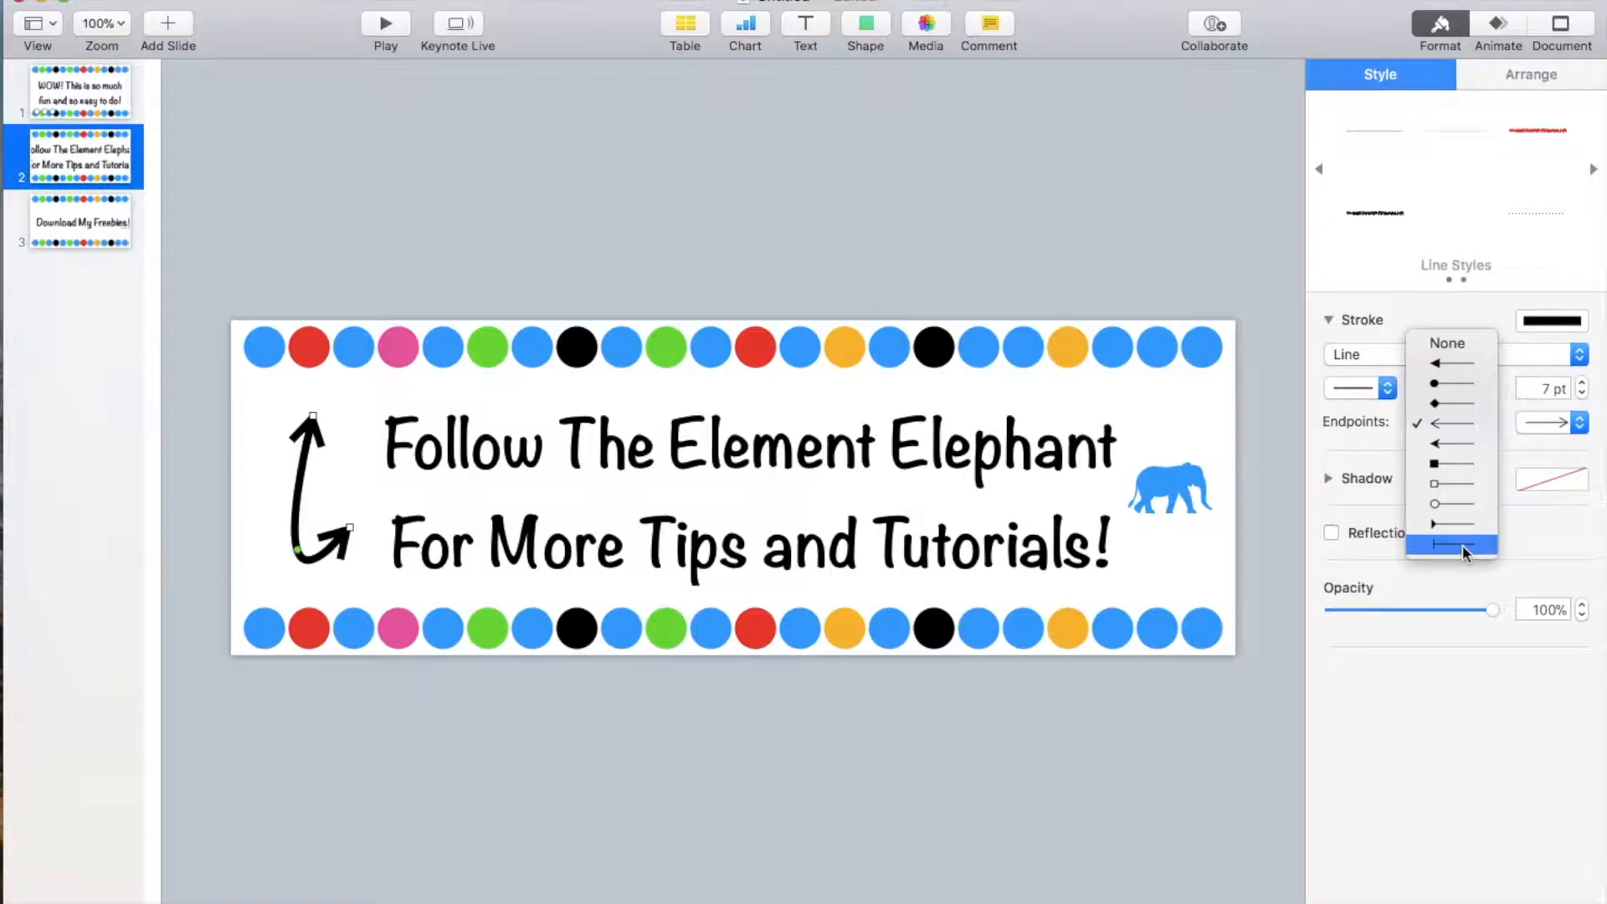
left_click(1446, 342)
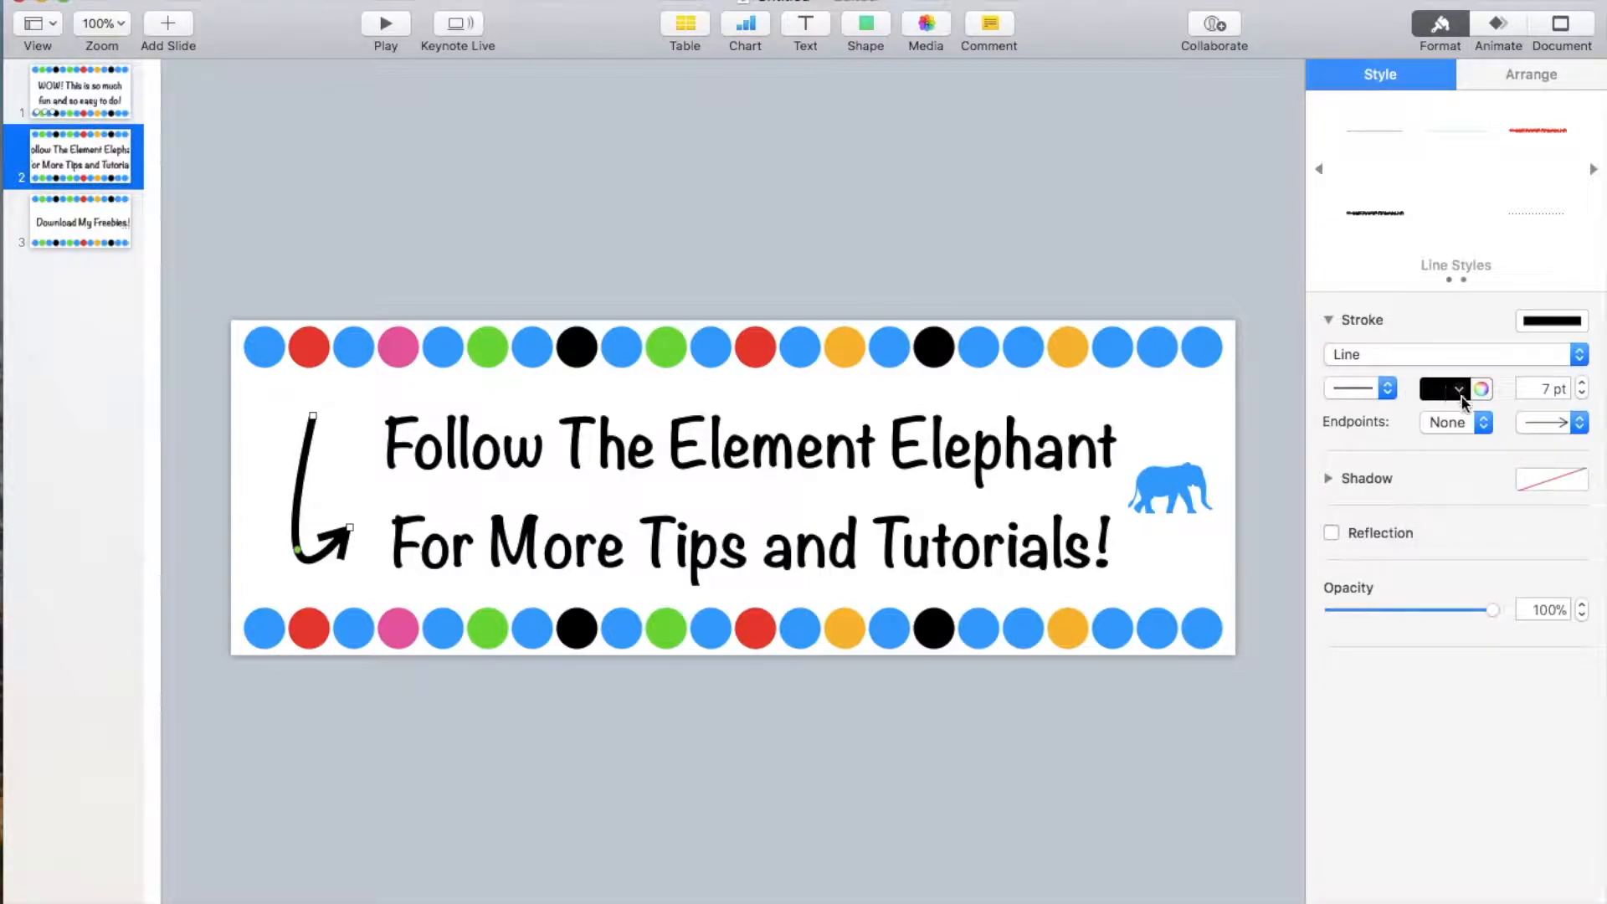
left_click(1461, 423)
left_click(1464, 452)
left_click(1571, 434)
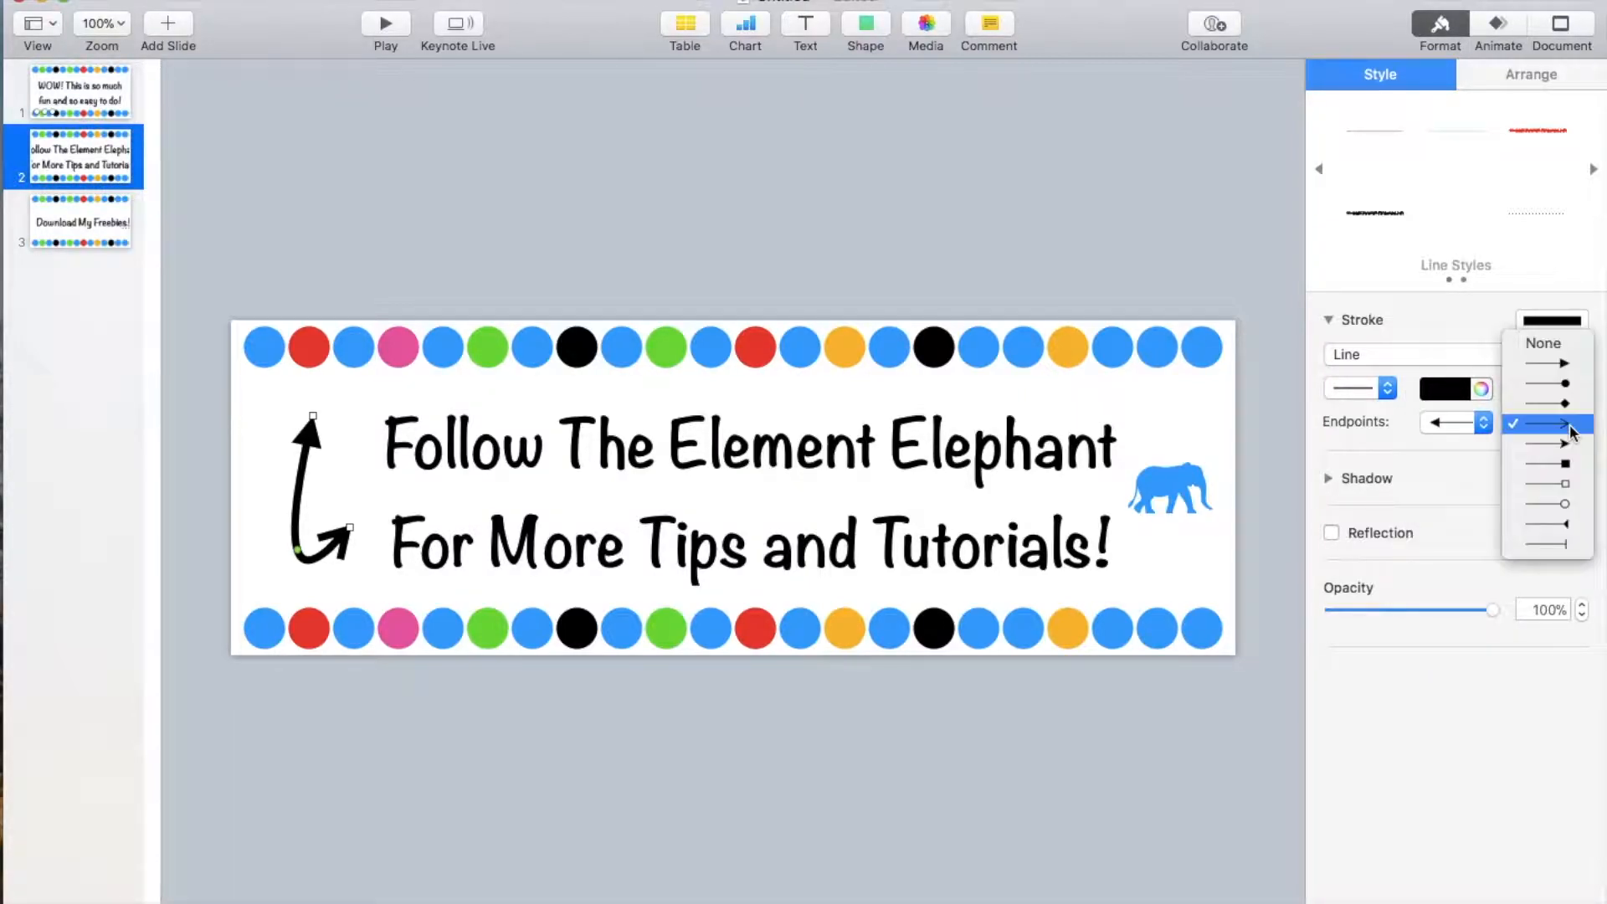
left_click(1553, 350)
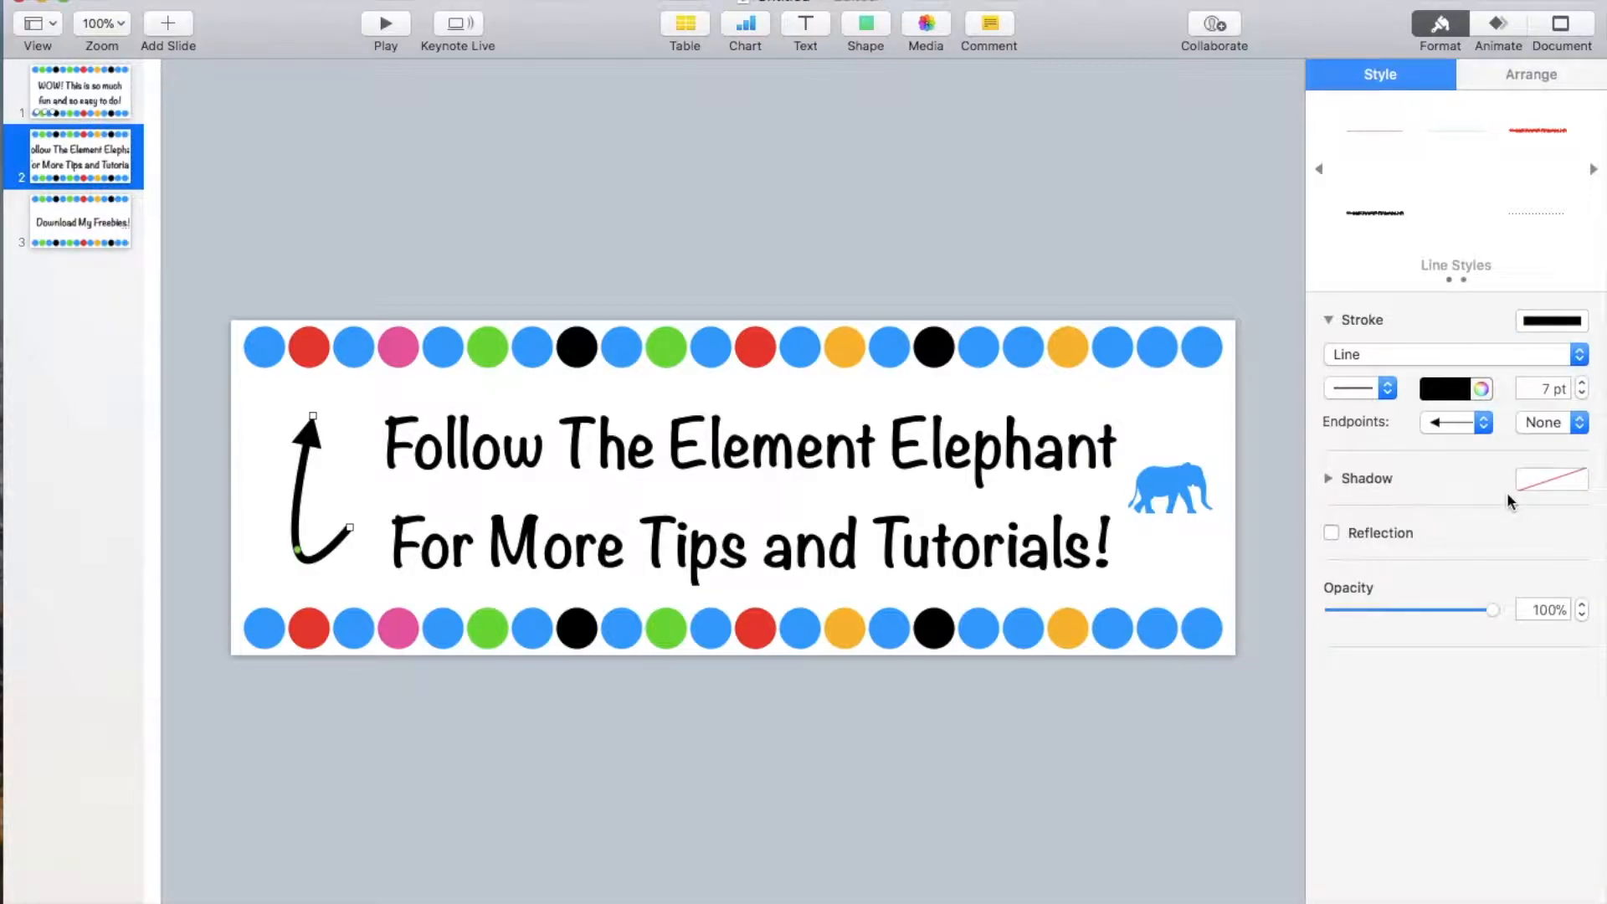
Change the curved arrow's line type to round dots and deselect it
left_click(1553, 353)
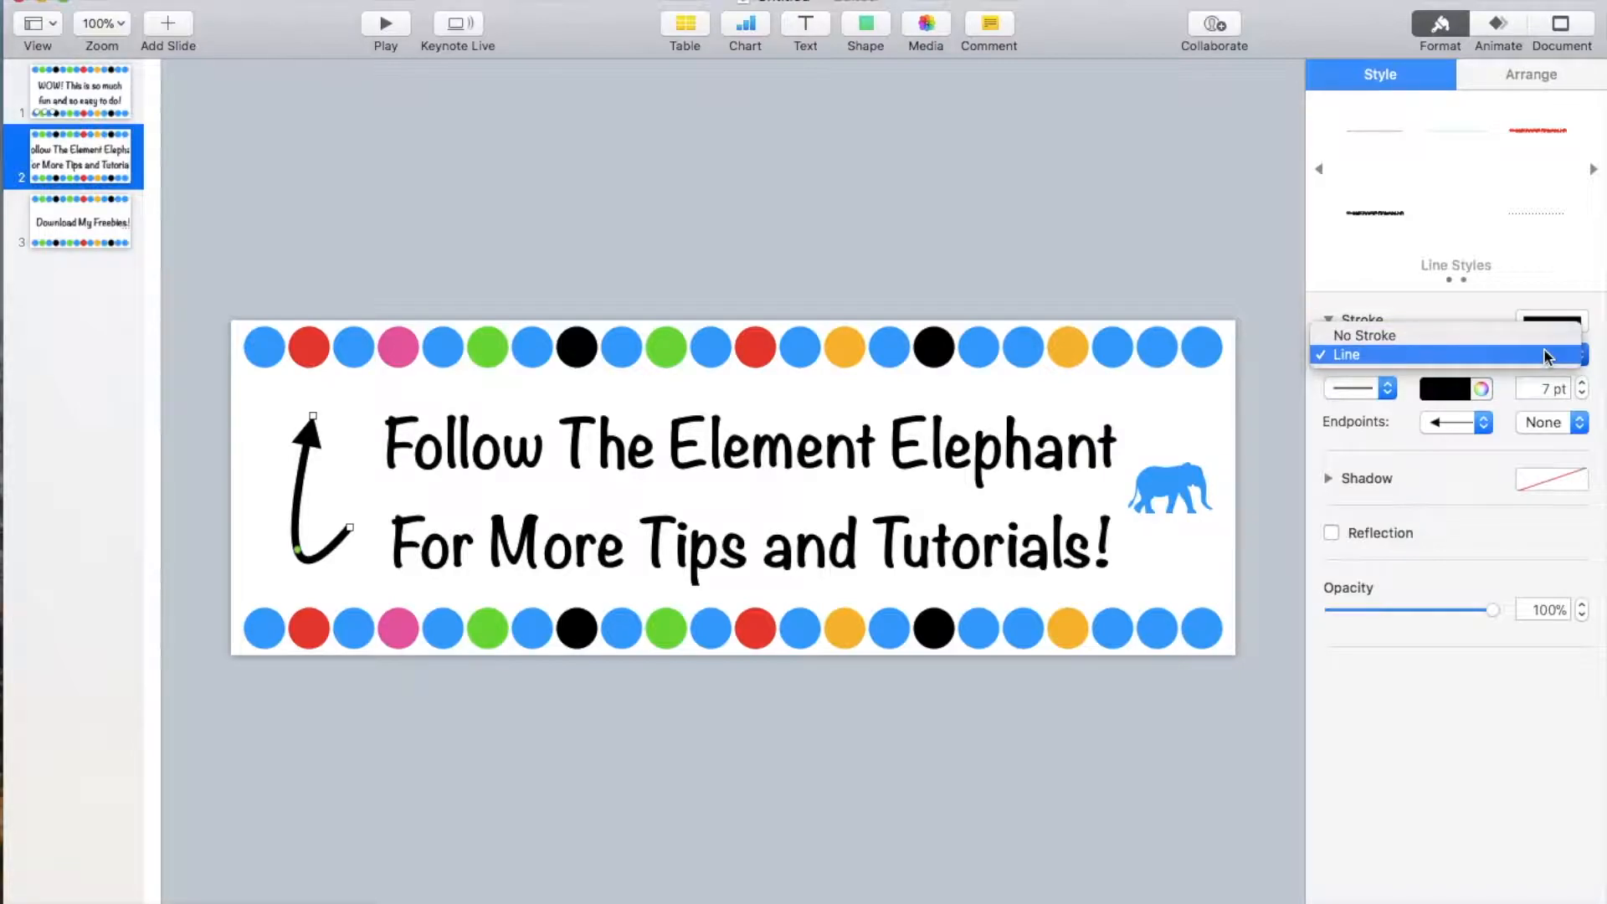
left_click(1378, 387)
left_click(1378, 388)
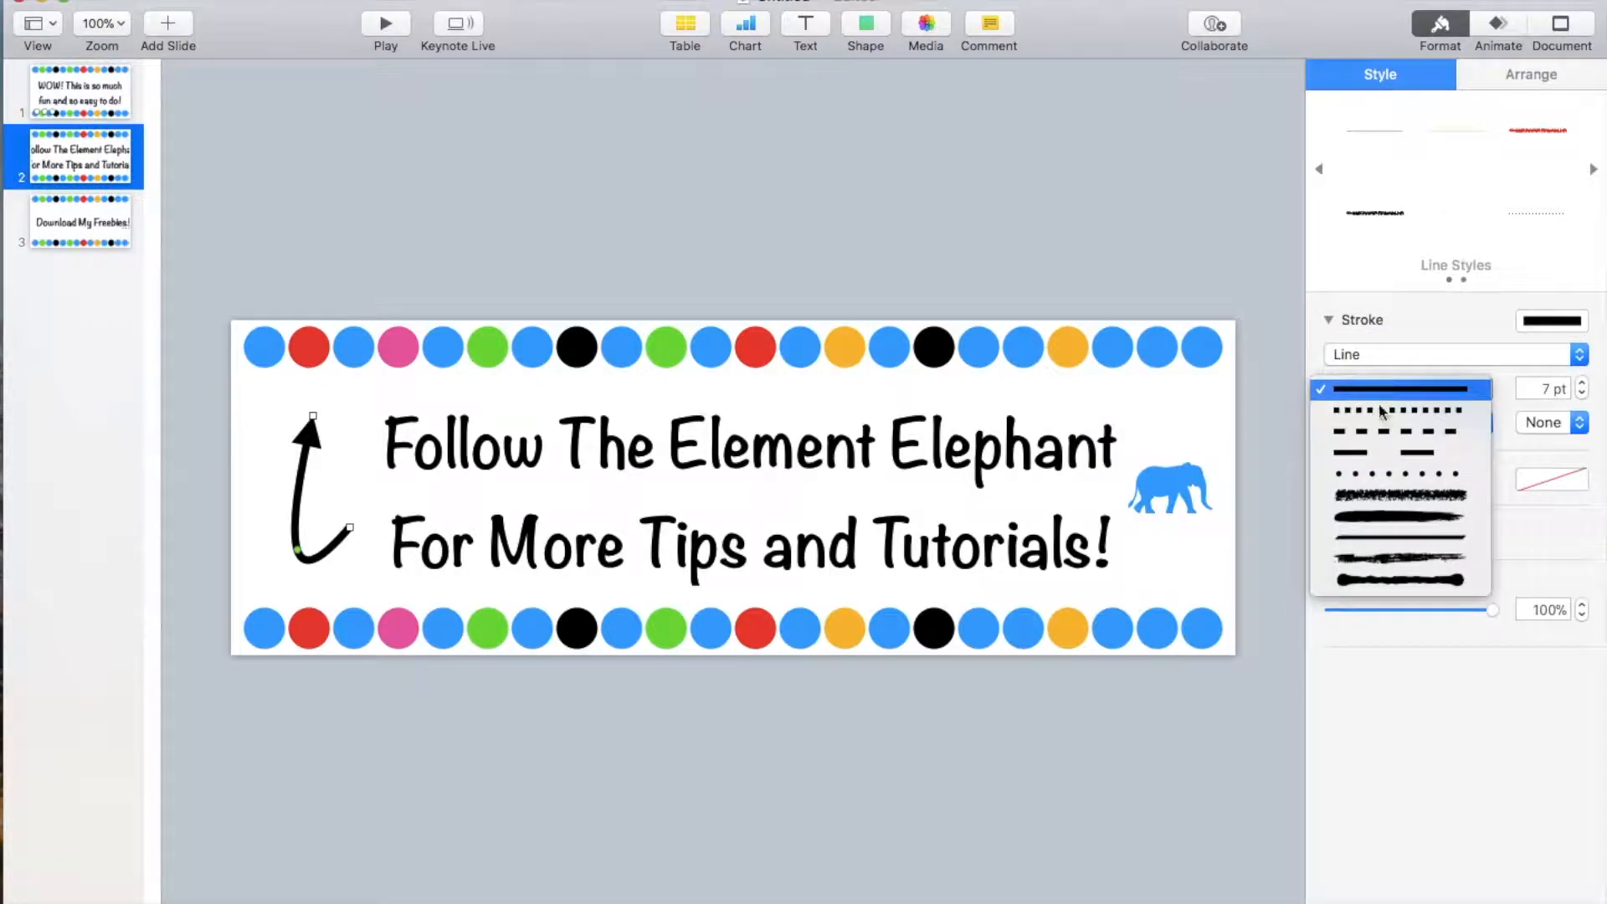
left_click(1396, 484)
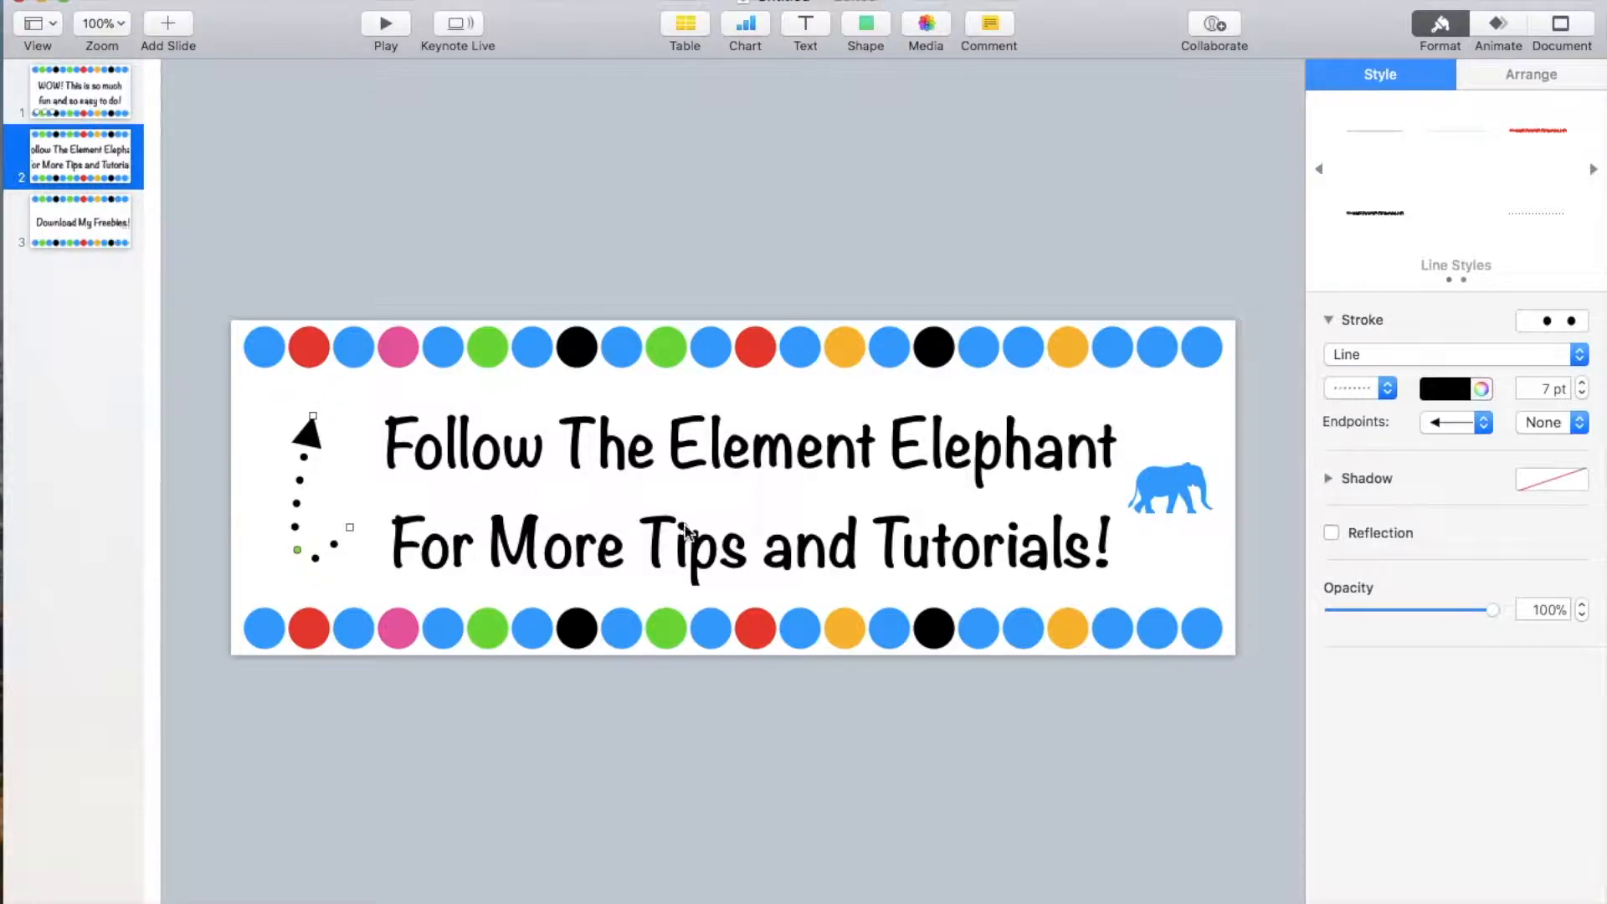
left_click(1011, 204)
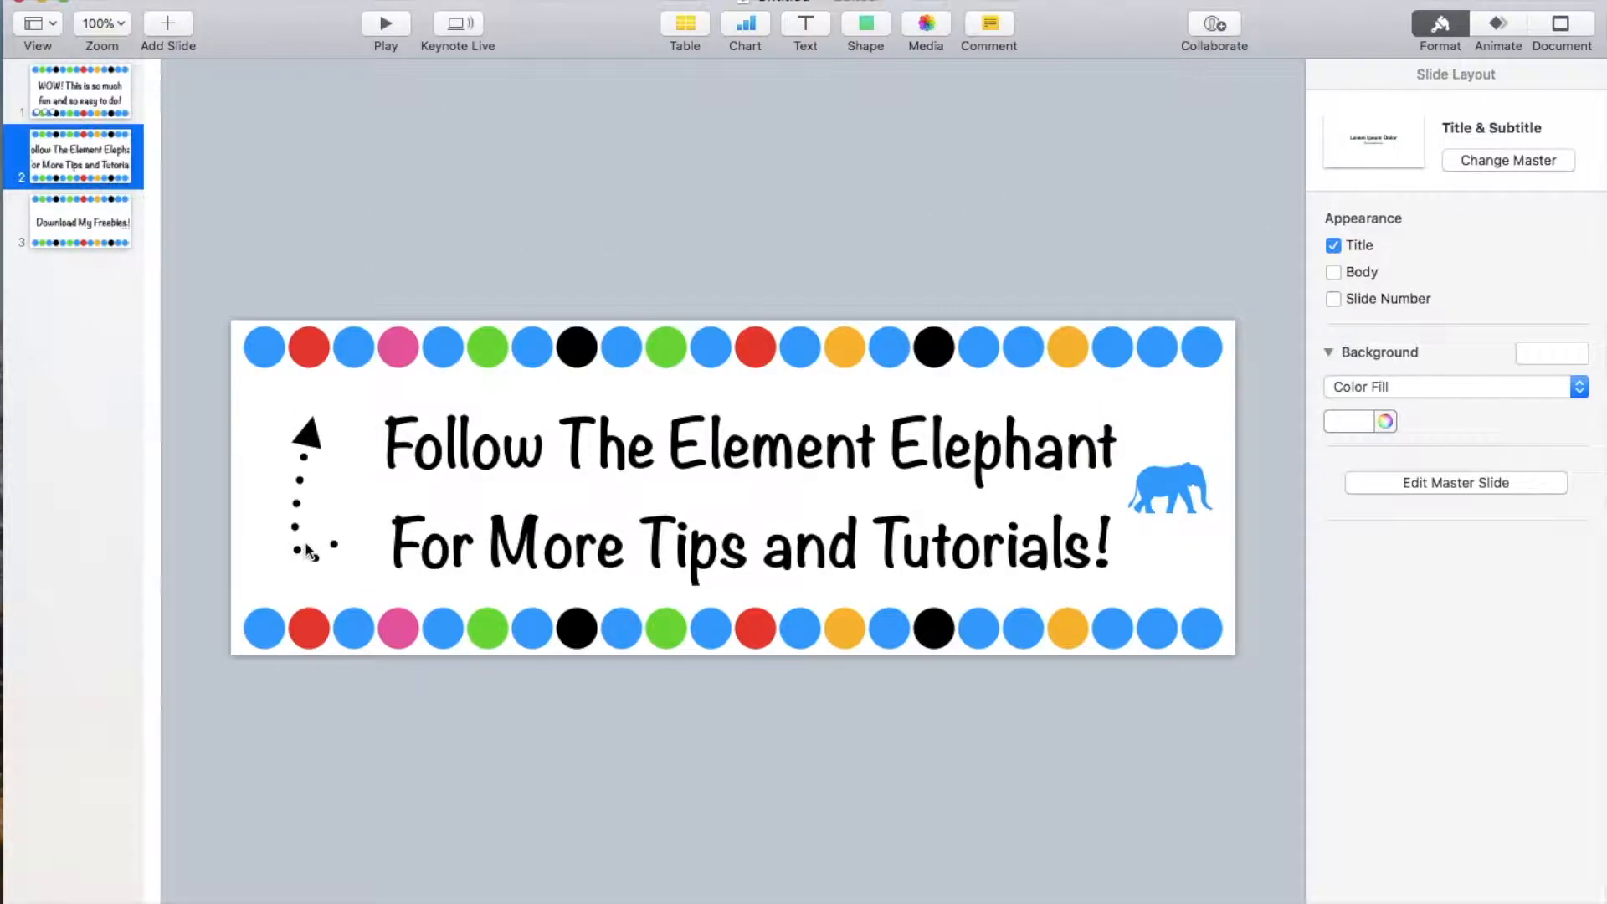
Add a Line Draw build-in effect to the dotted arrow
left_click(297, 518)
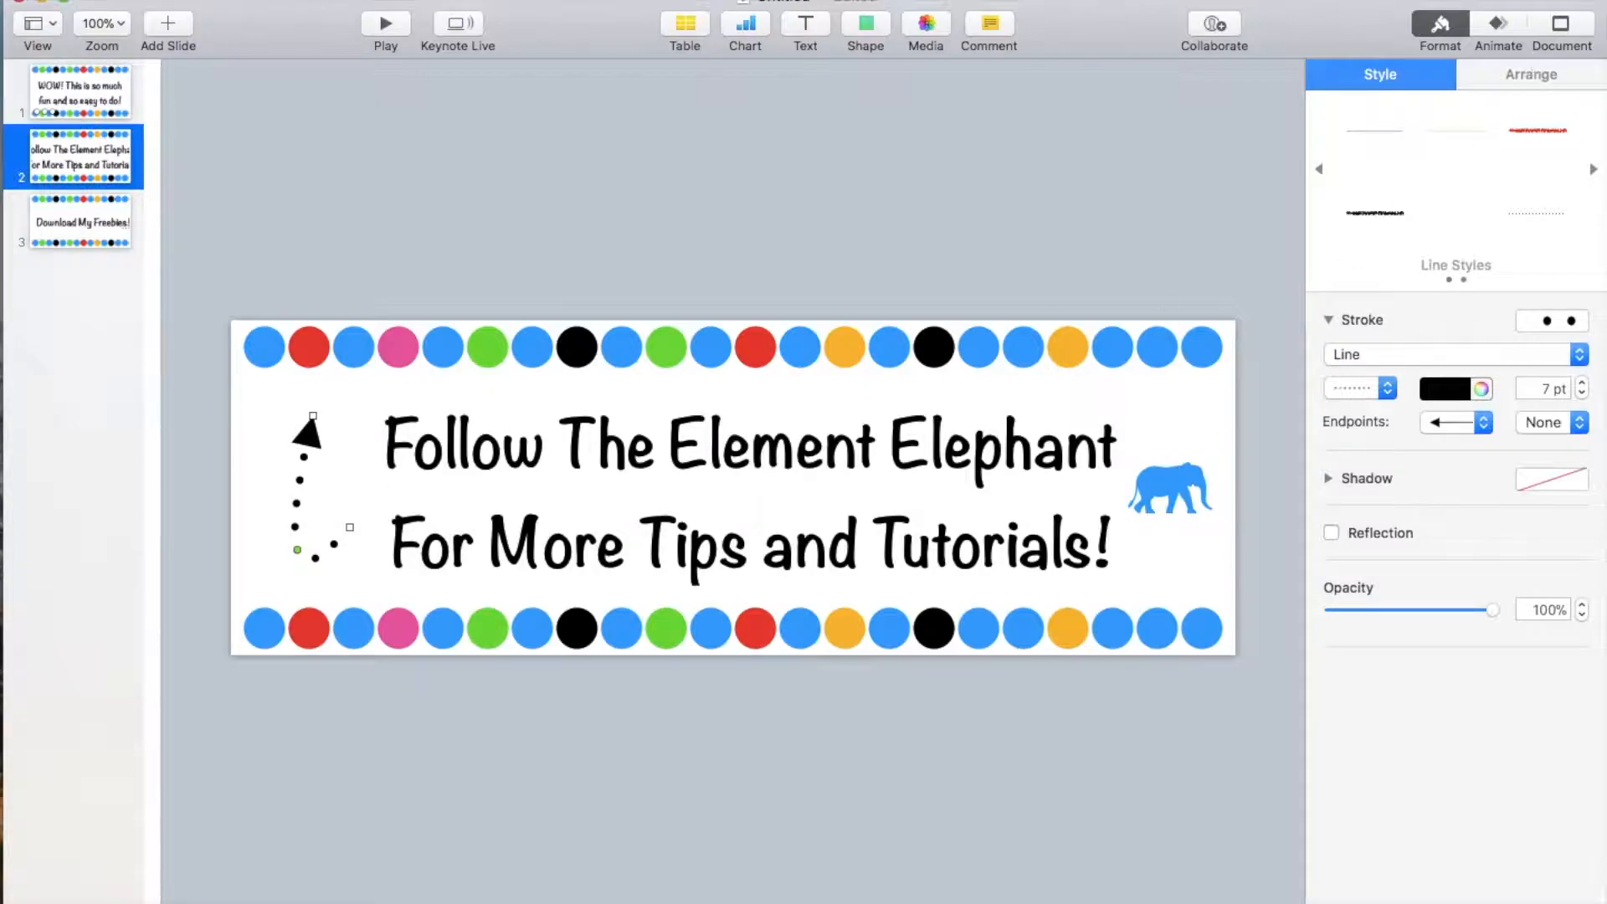
left_click(1500, 25)
left_click(1369, 73)
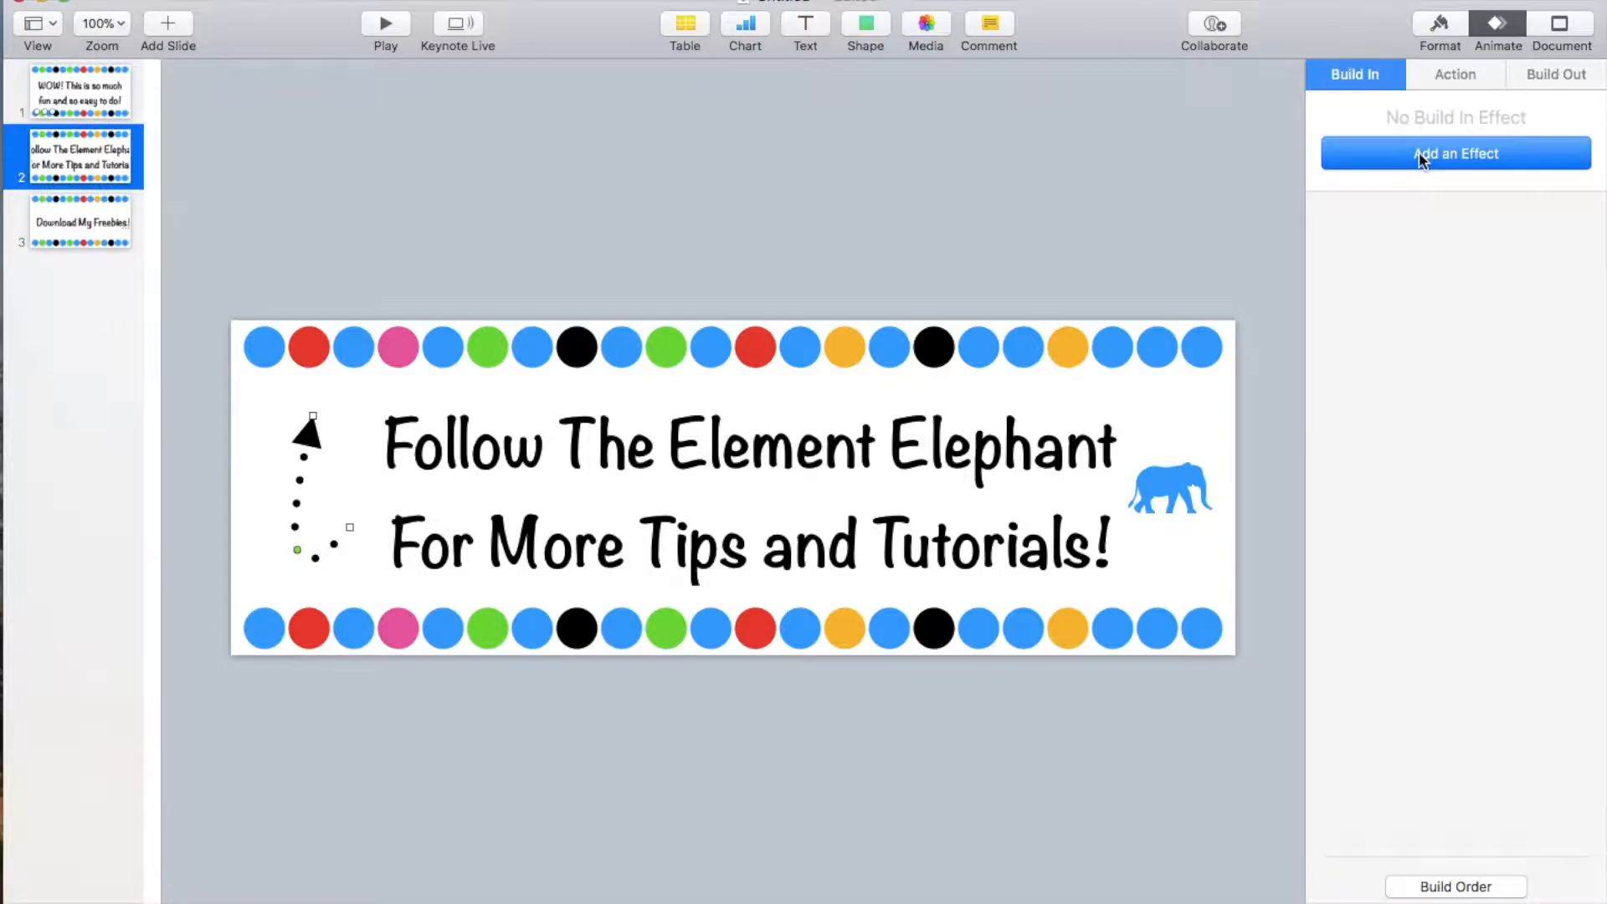
left_click(1421, 159)
scroll(1453, 593, "down", 10)
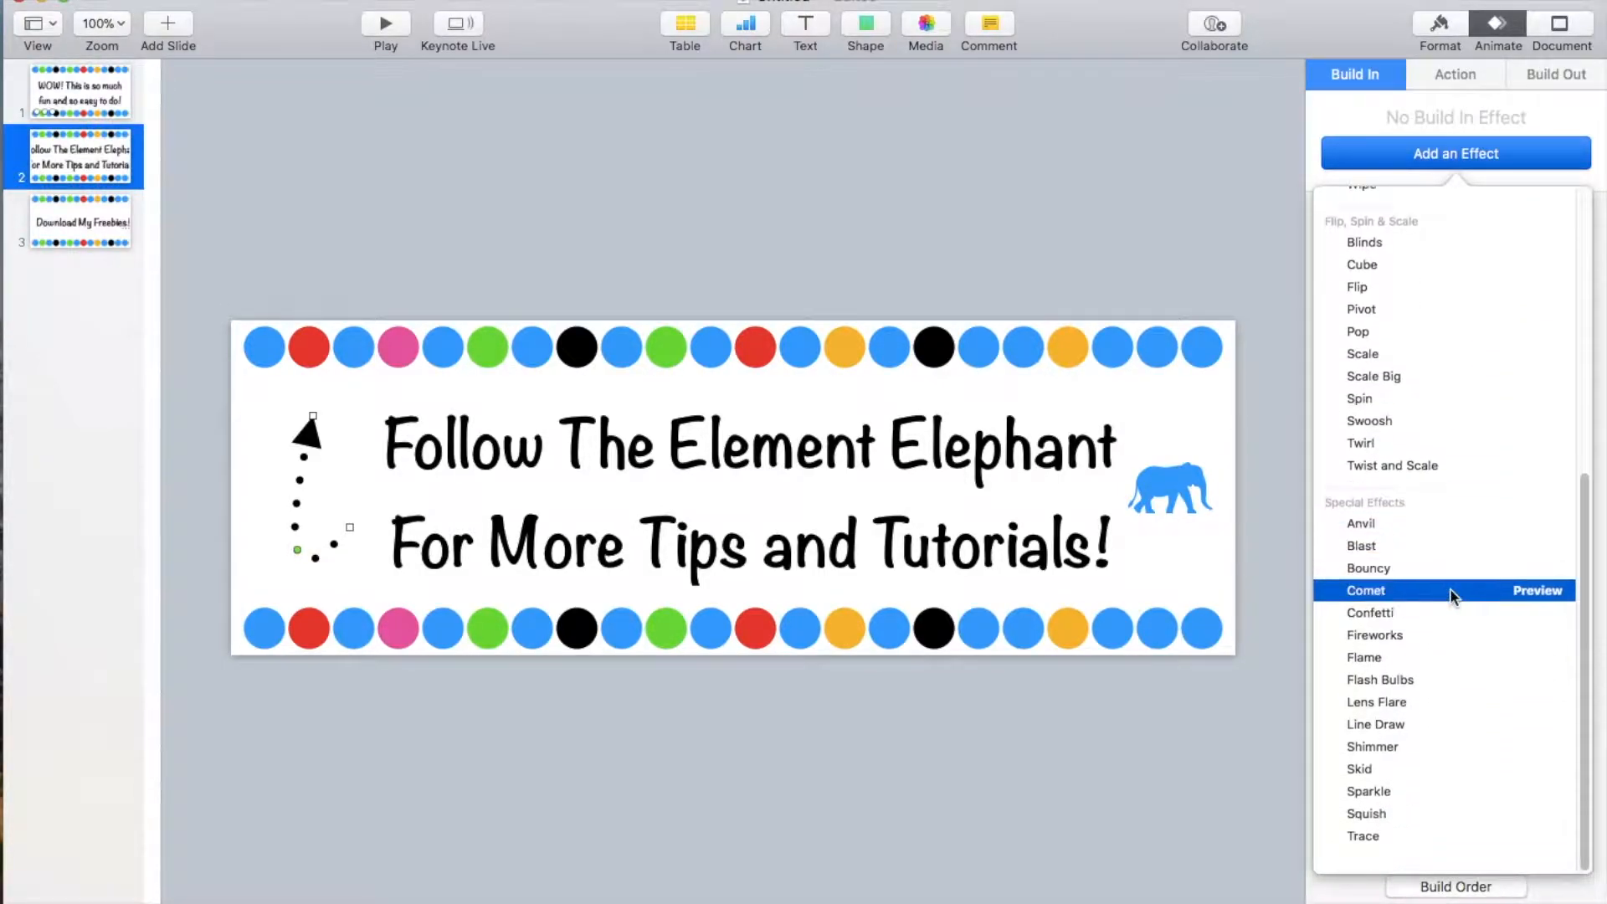
left_click(1376, 740)
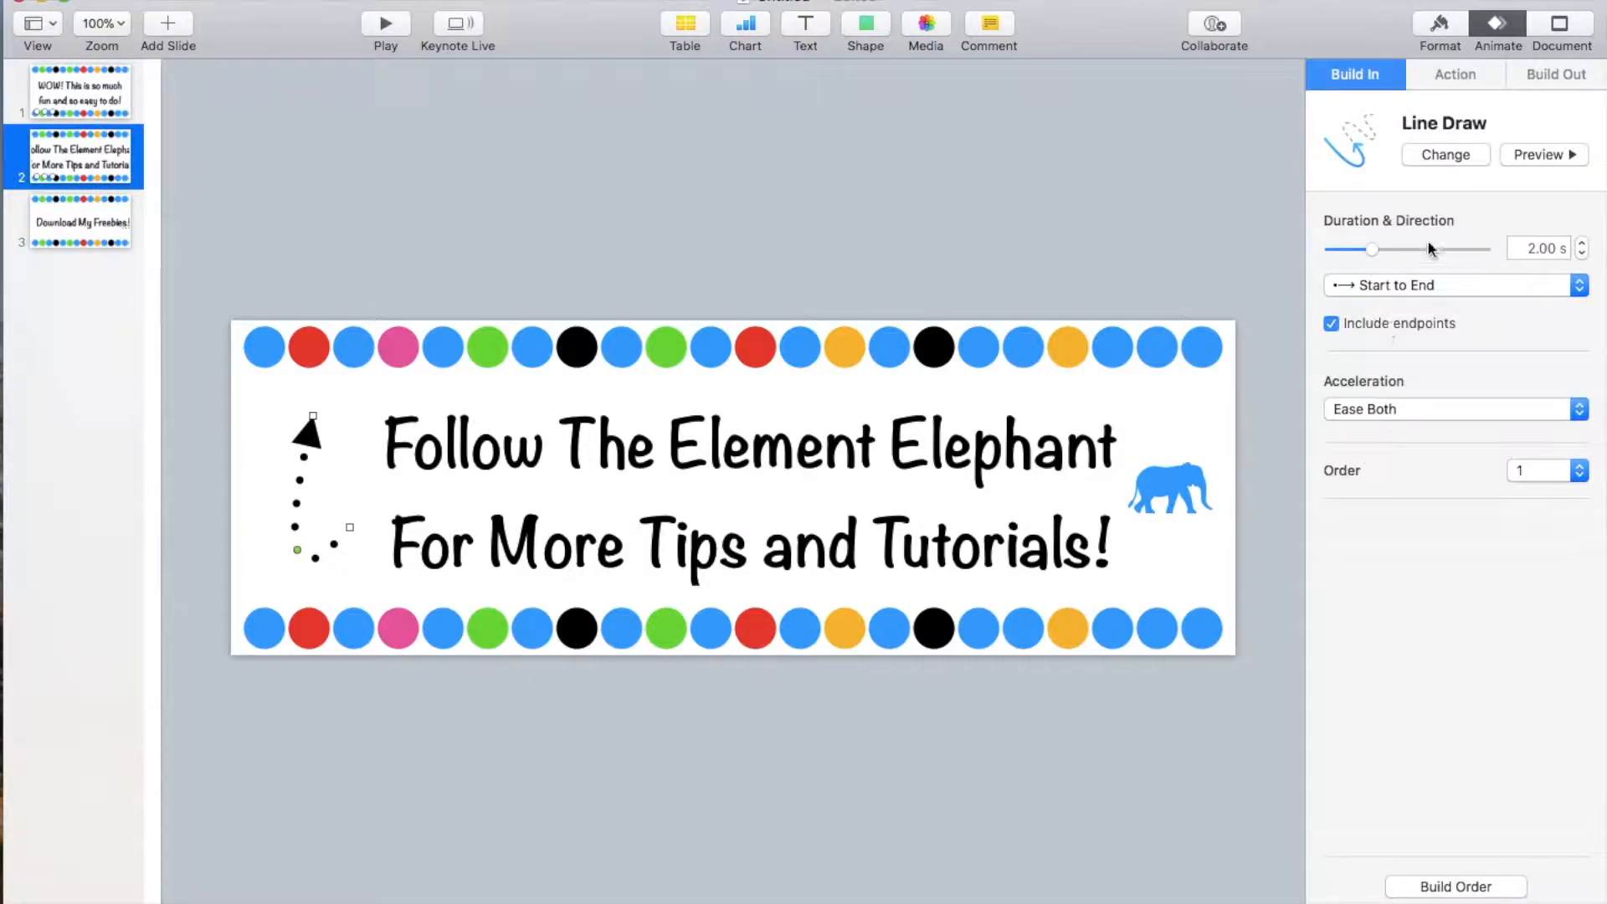
Set the dotted arrow's Line Draw build to start After Transition
left_click(1406, 885)
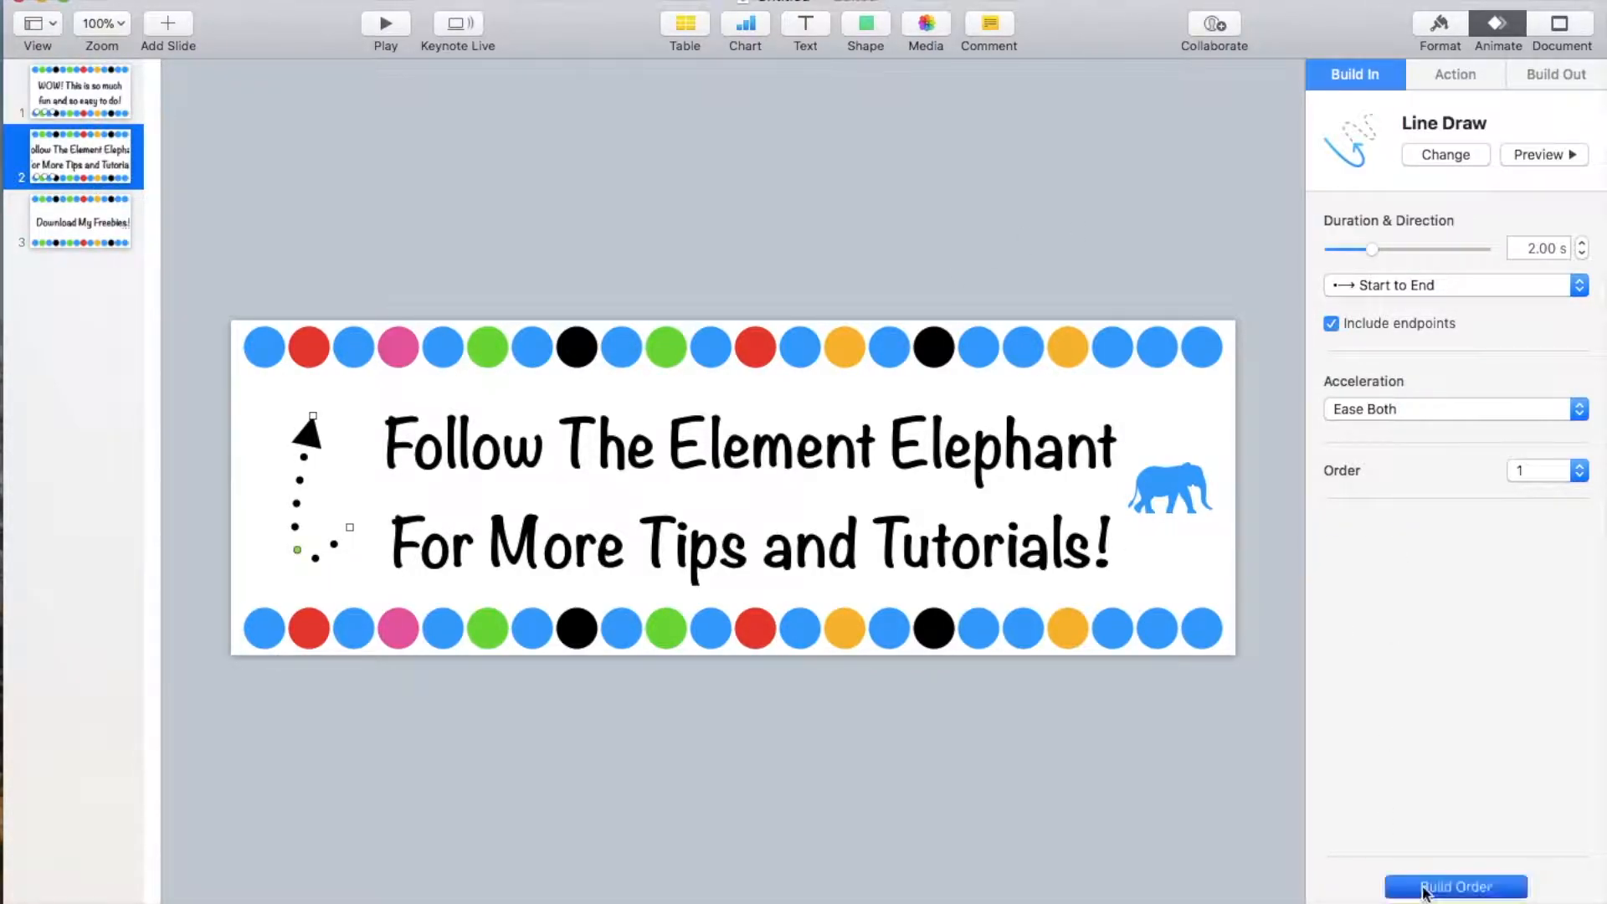
left_click(1331, 648)
left_click(1315, 668)
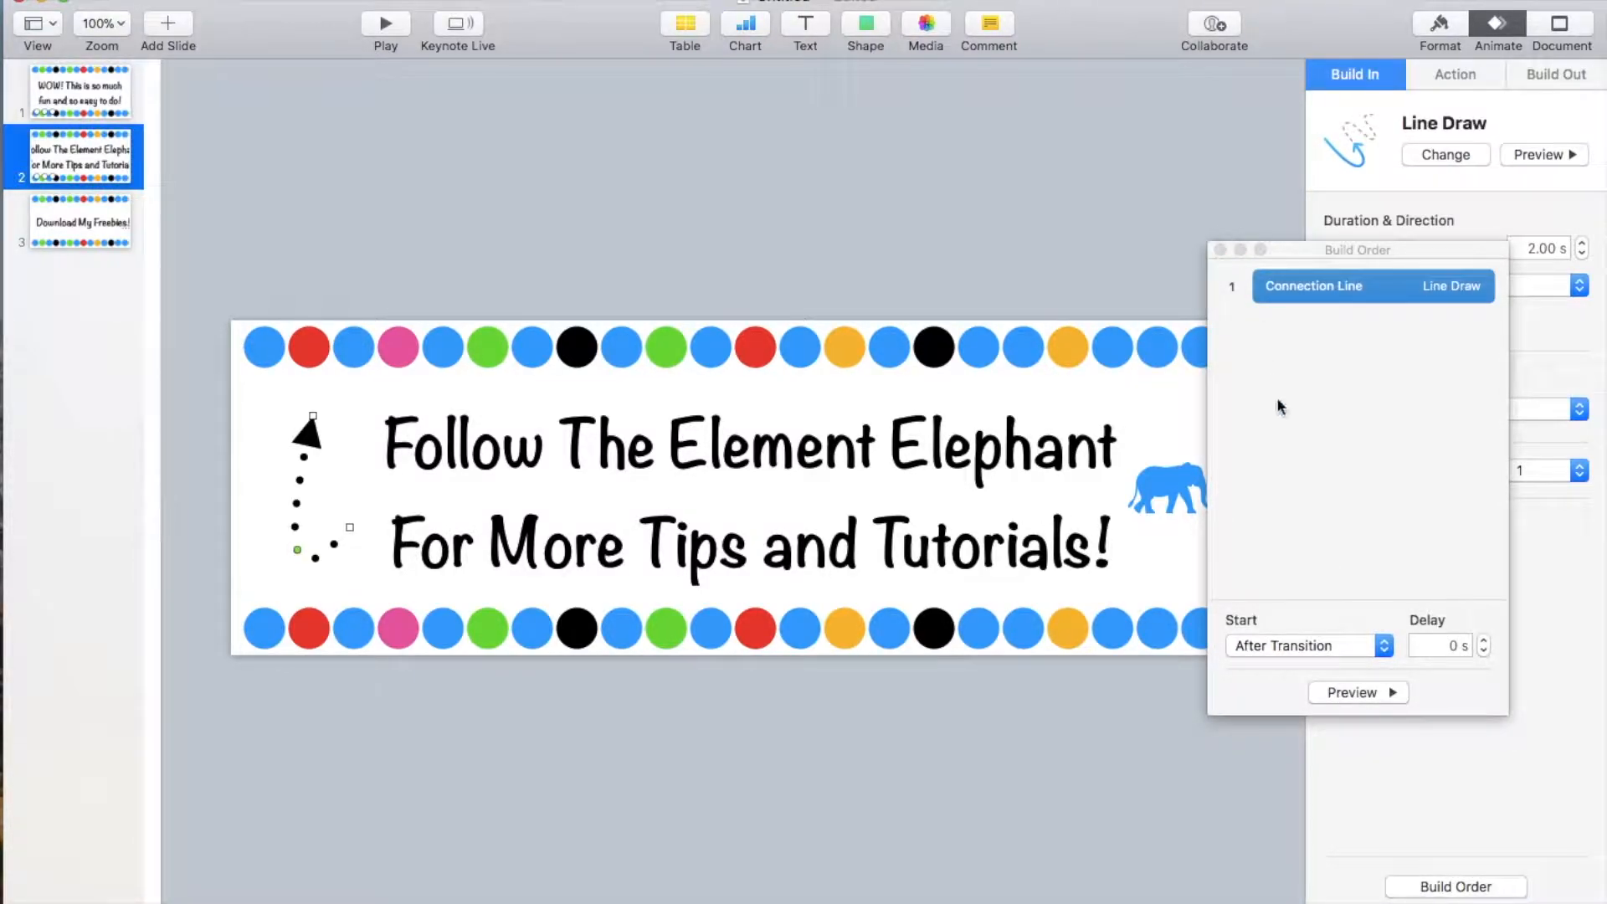
left_click(1221, 251)
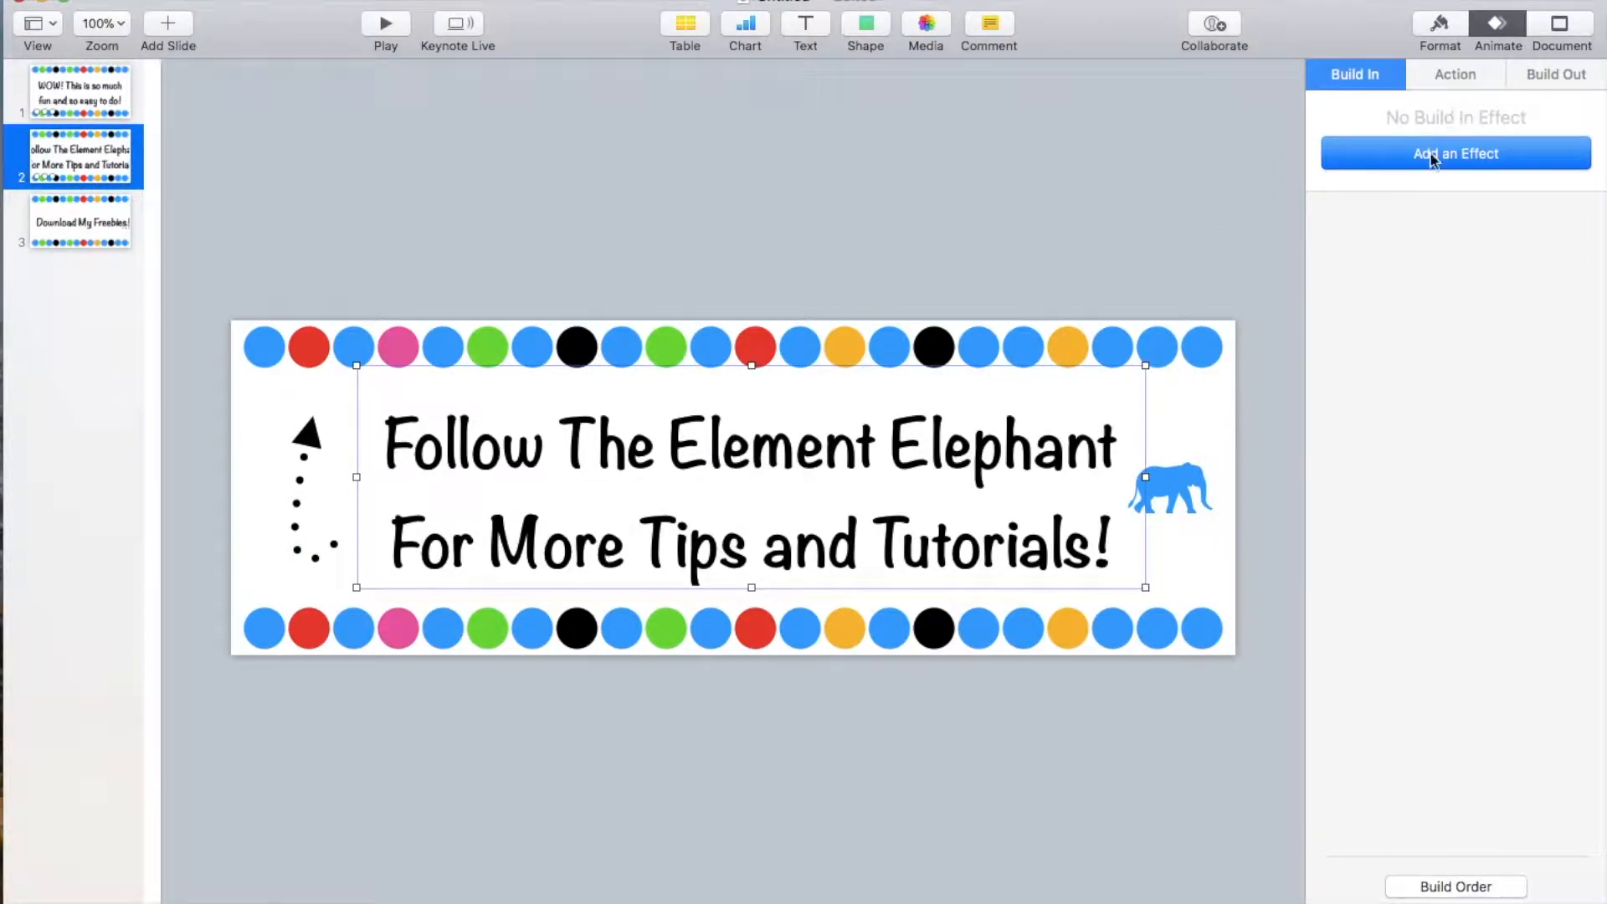
Add a Typewriter build-in to the second slide's text and set it to start With Build 1
left_click(1442, 157)
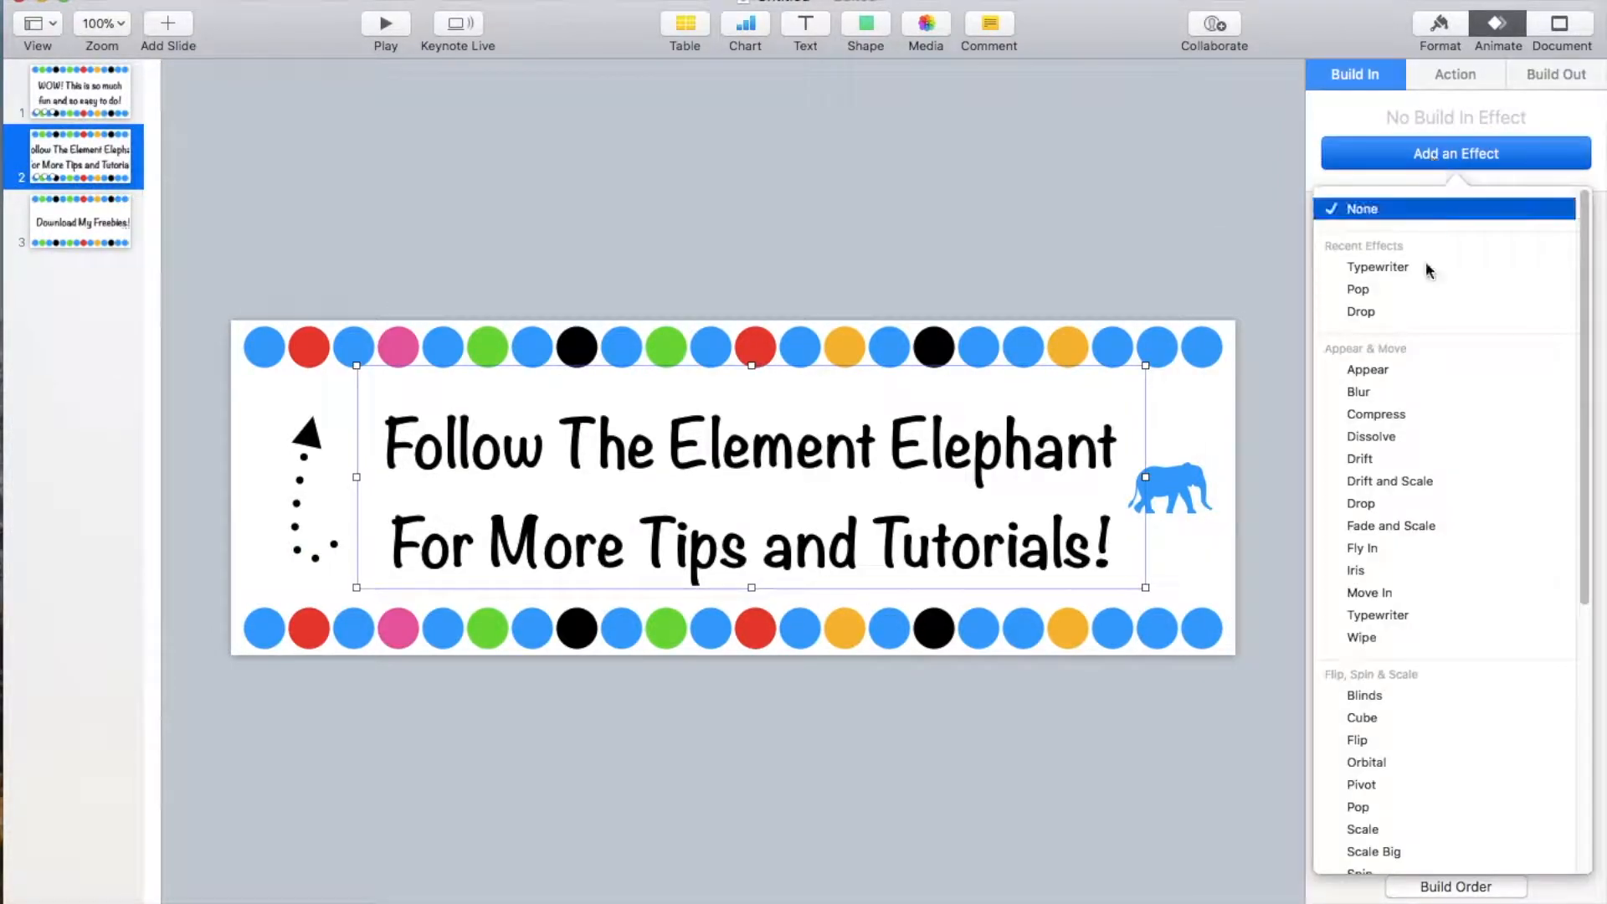
left_click(1383, 613)
left_click(1456, 886)
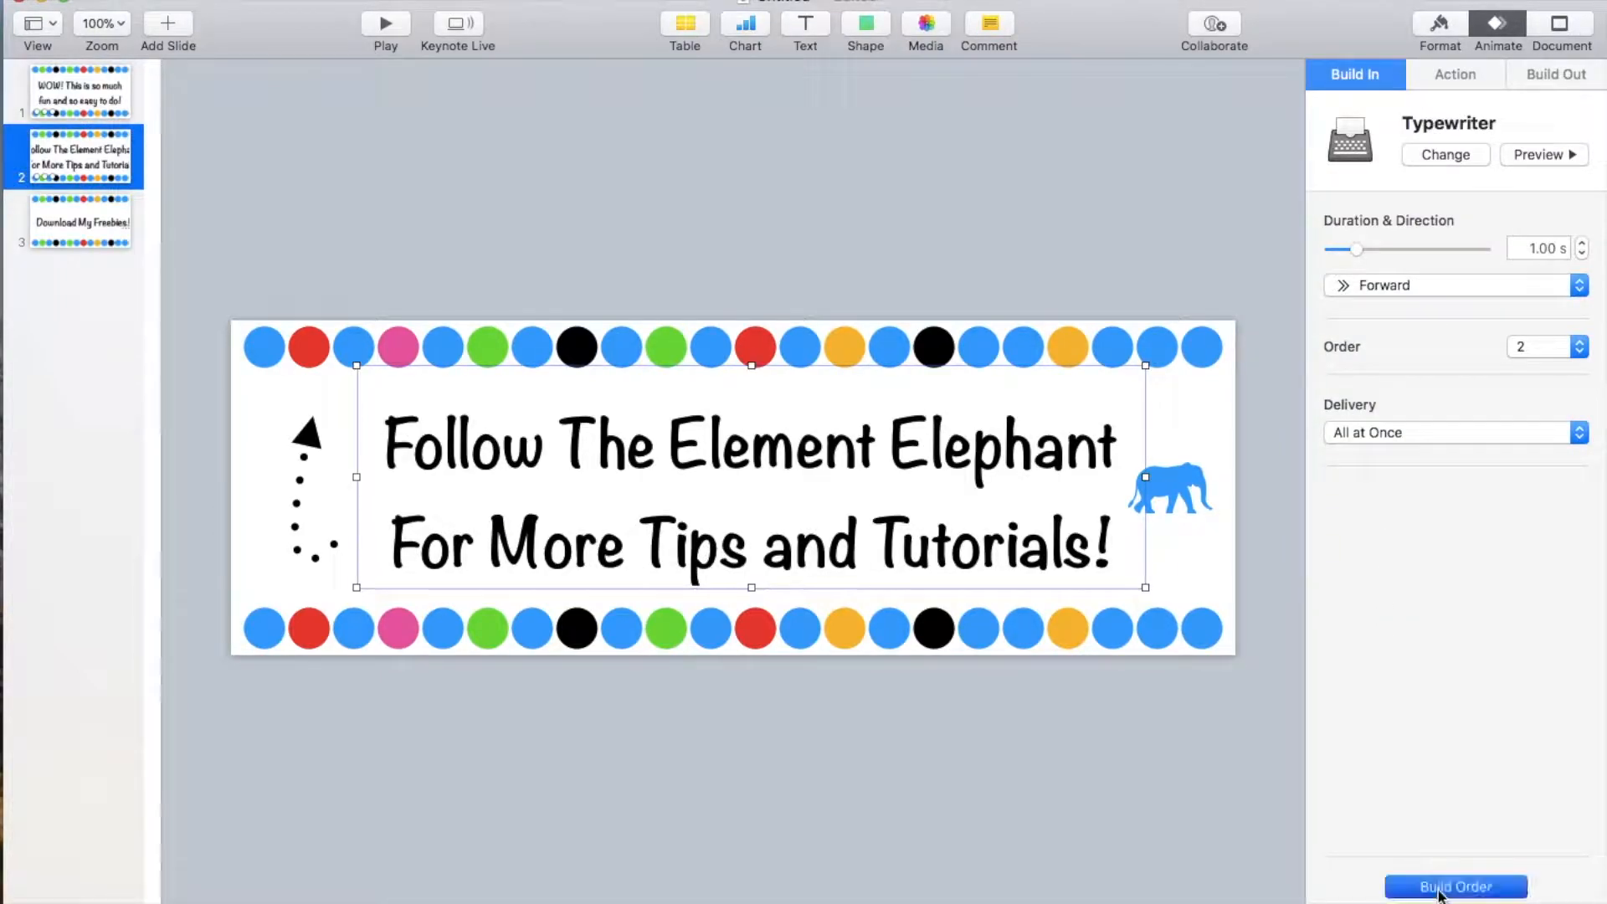
left_click(1282, 646)
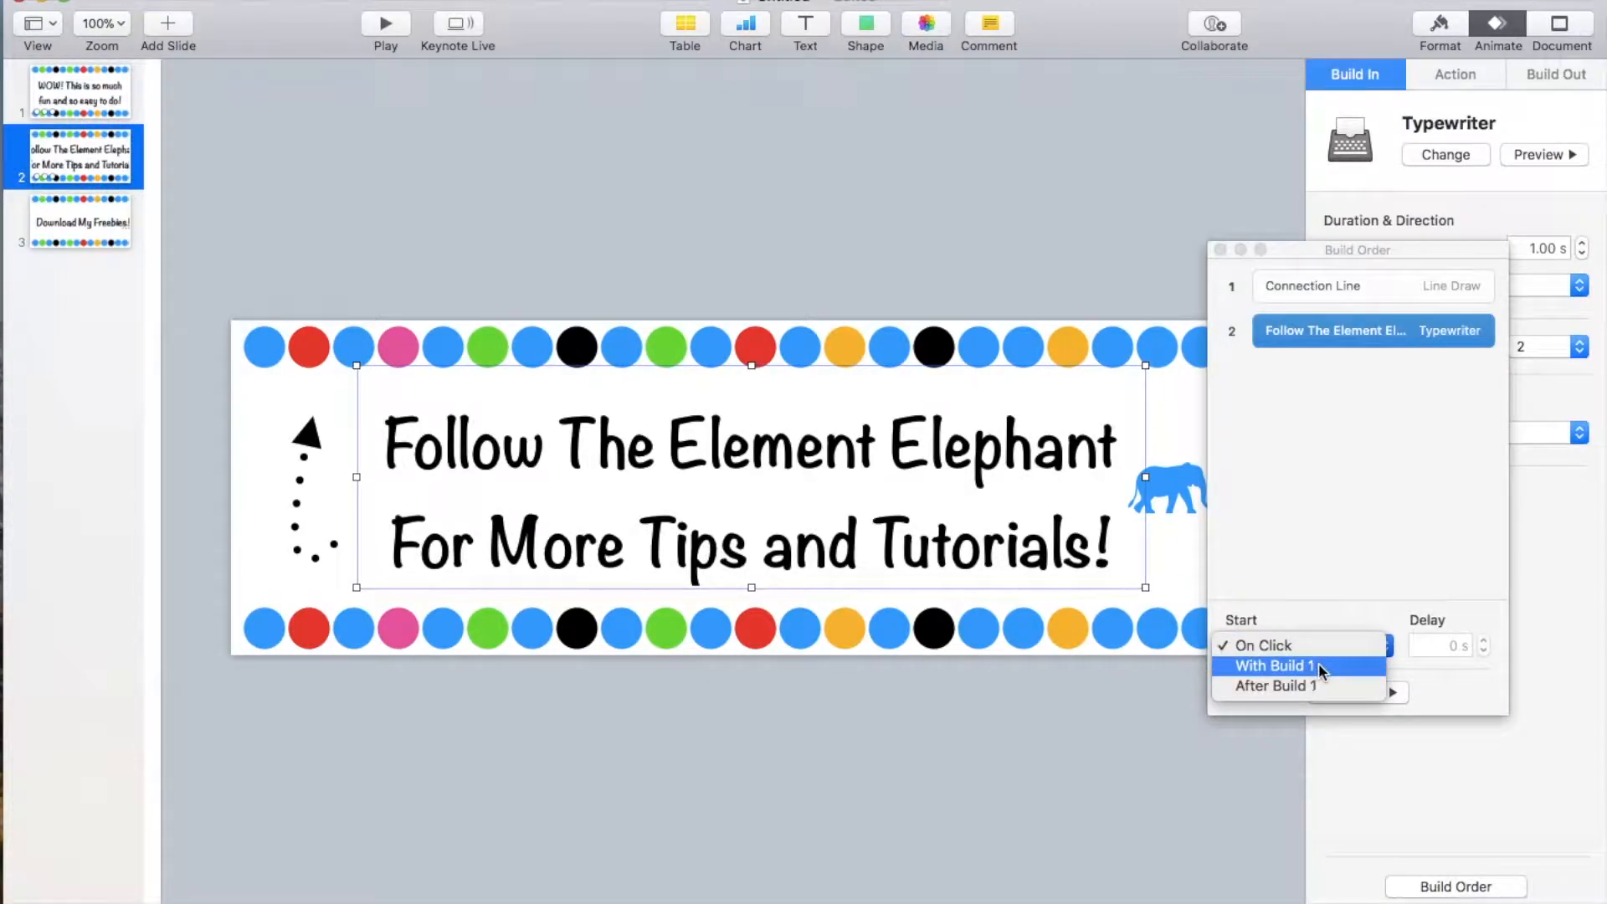
left_click(1303, 666)
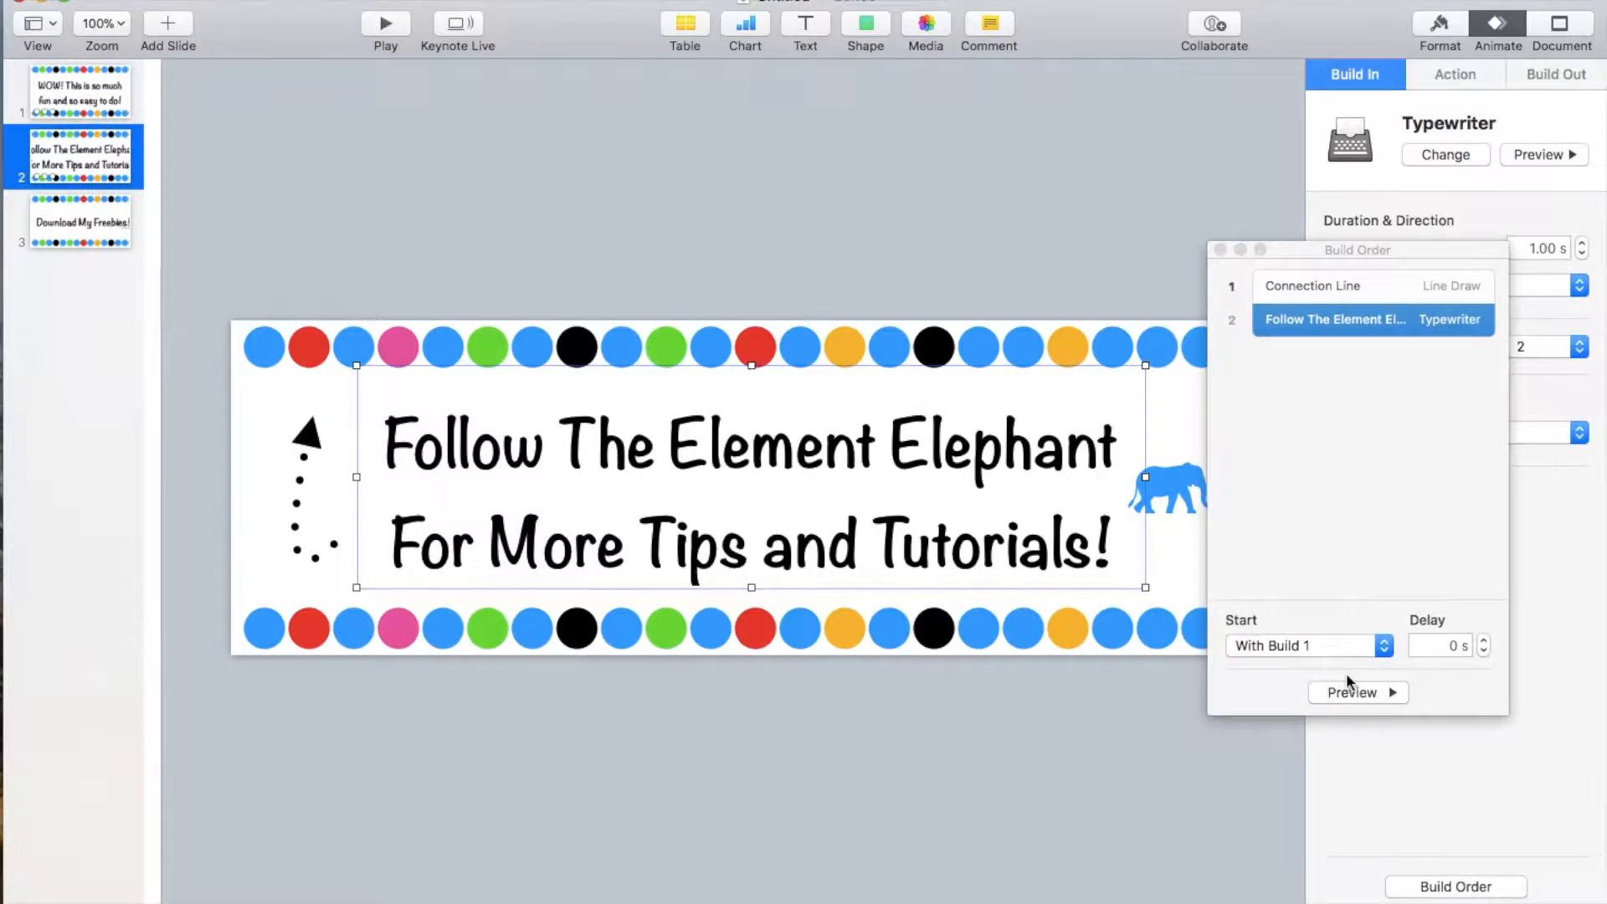
Preview the slide's builds, set the text's Typewriter duration to 2.50 s and preview the effect again
left_click(1357, 693)
left_click(1221, 250)
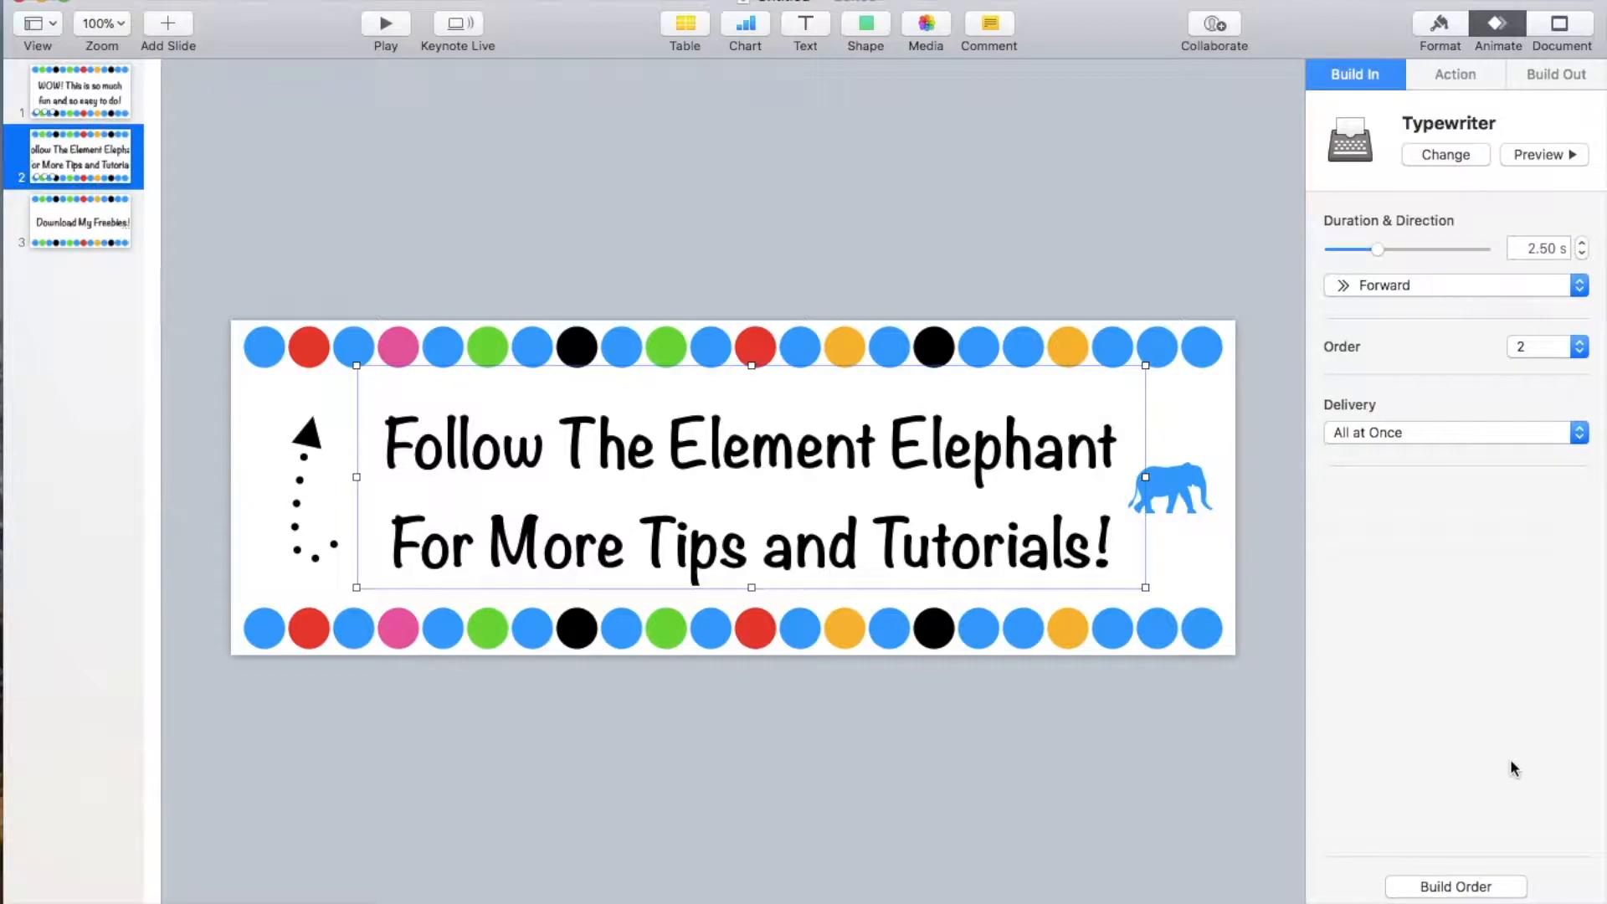
left_click(1549, 155)
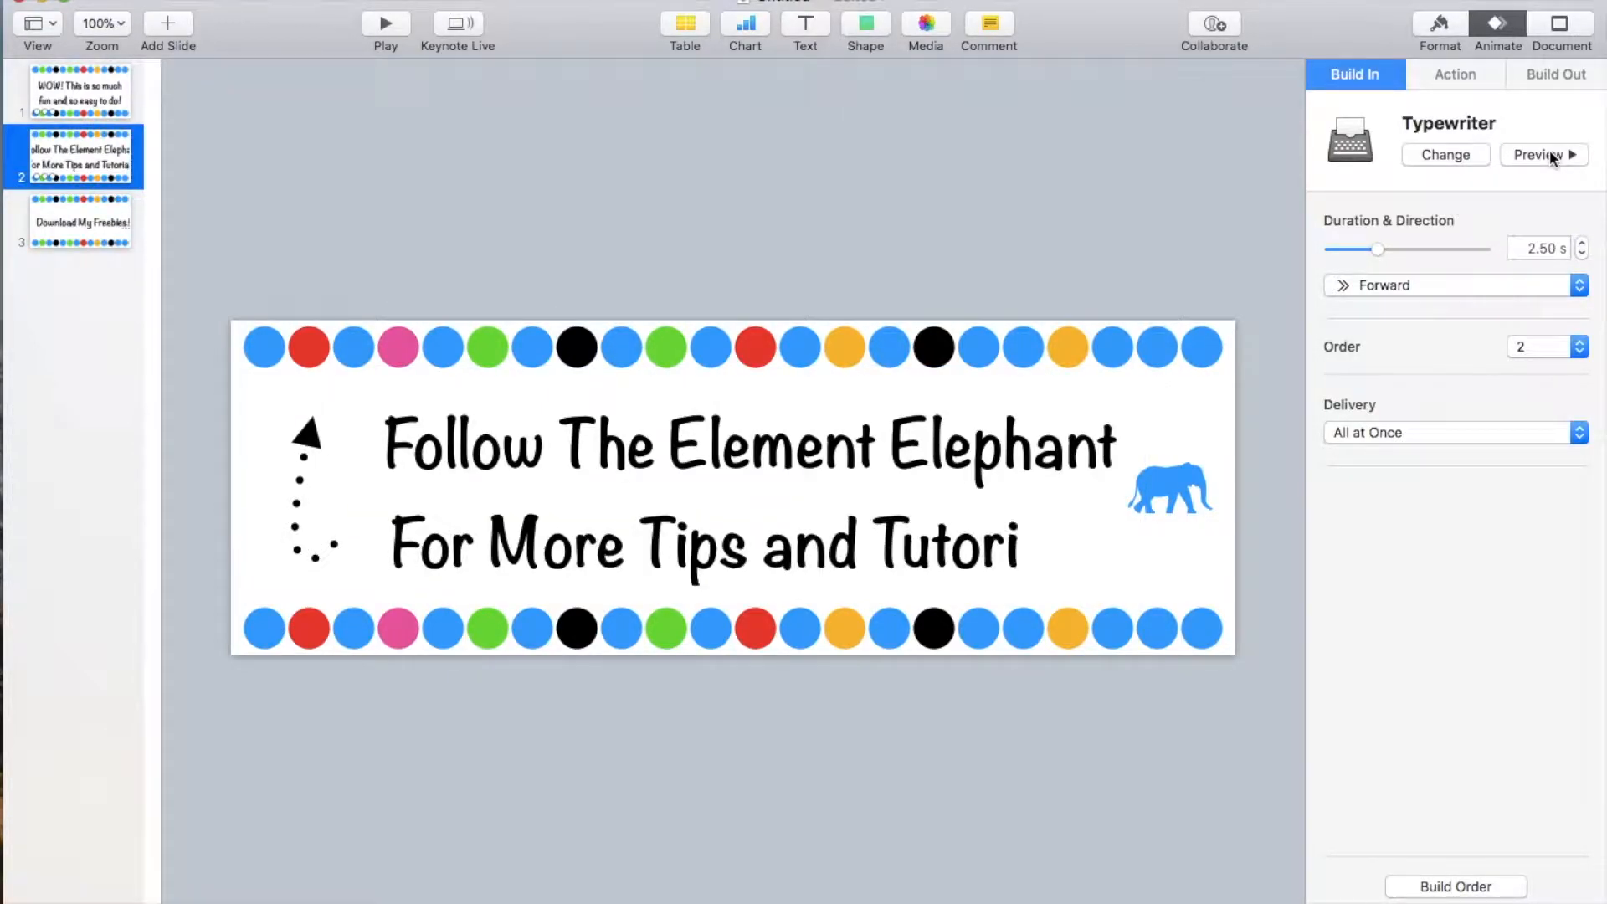
Add a Blink action to all lower-row circles and set the first circle's Blink duration to 0.60 s
left_click_drag(1254, 626, 236, 665)
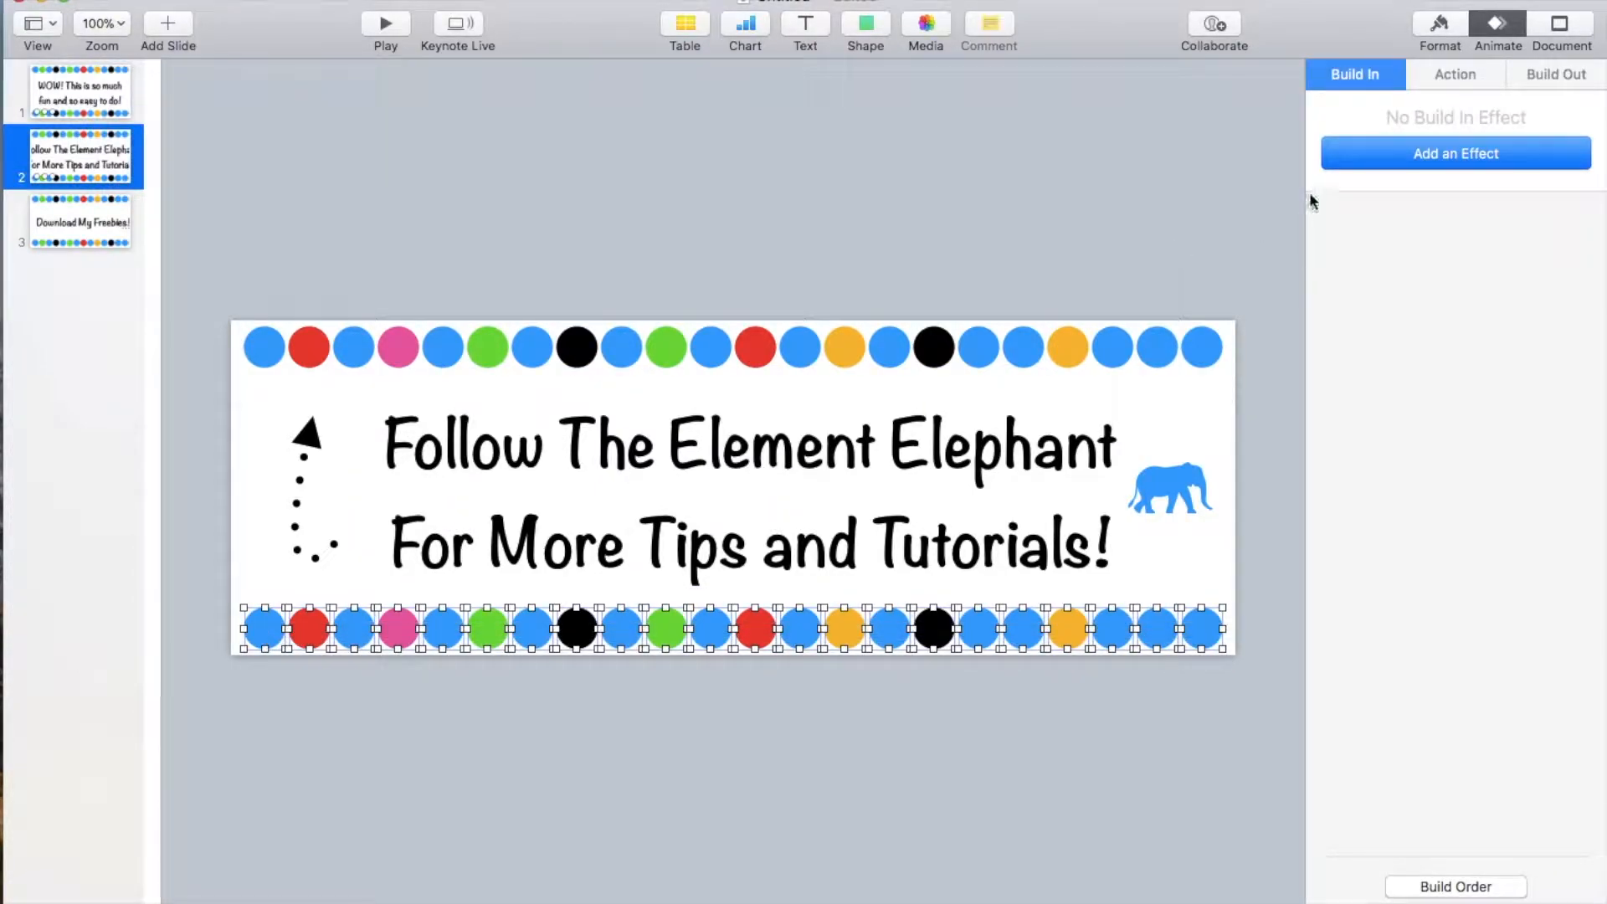
left_click(1457, 77)
left_click(1467, 154)
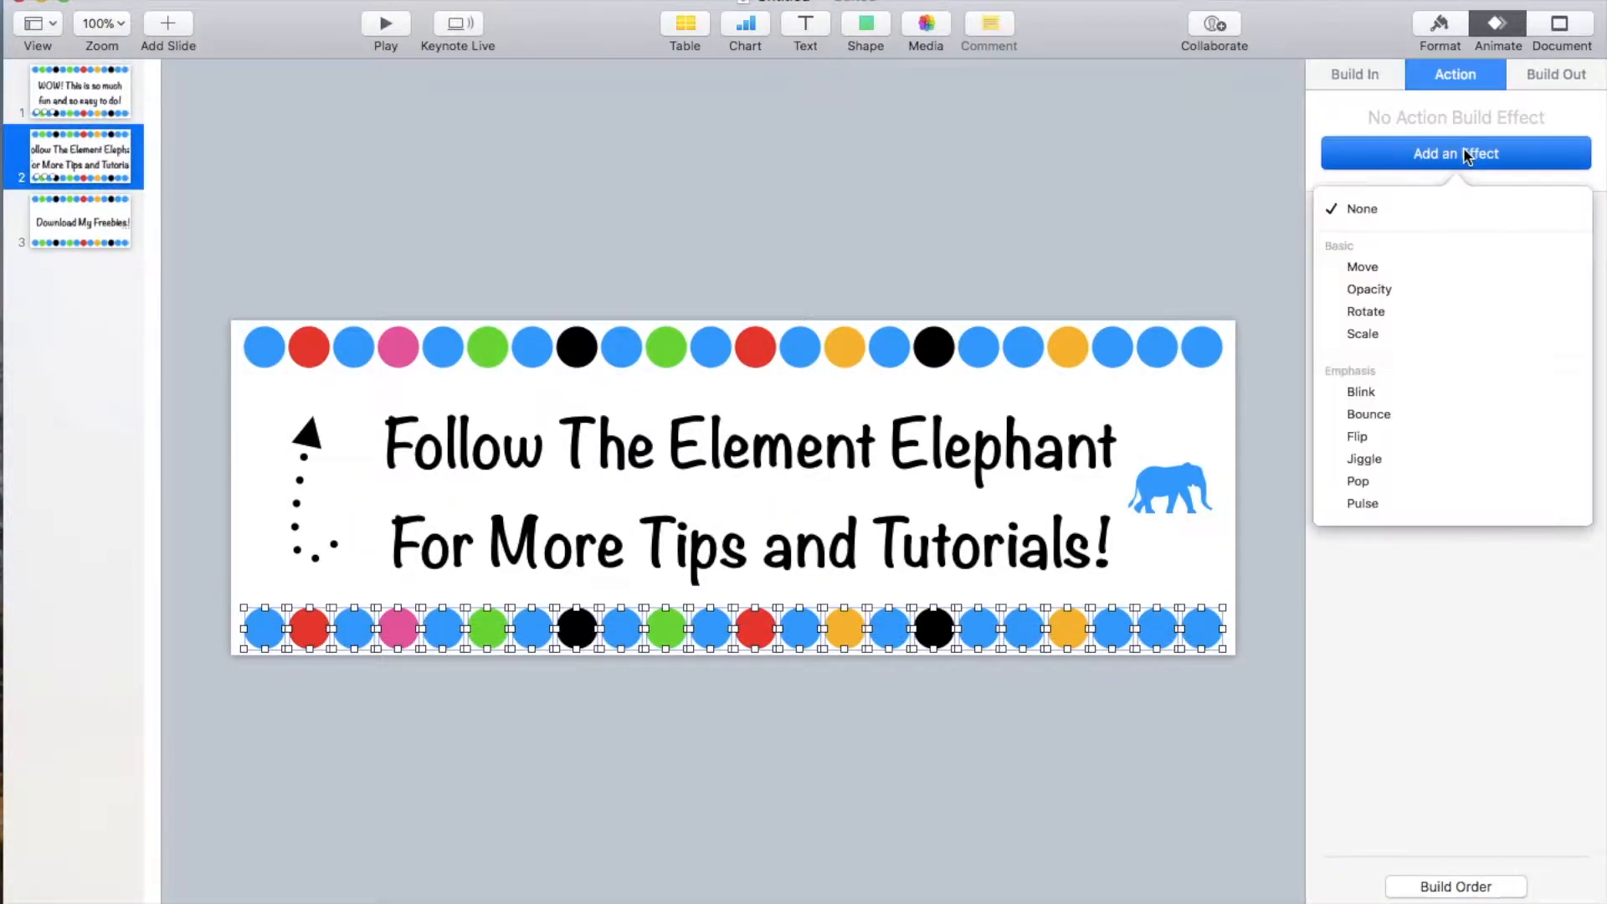
left_click(1393, 399)
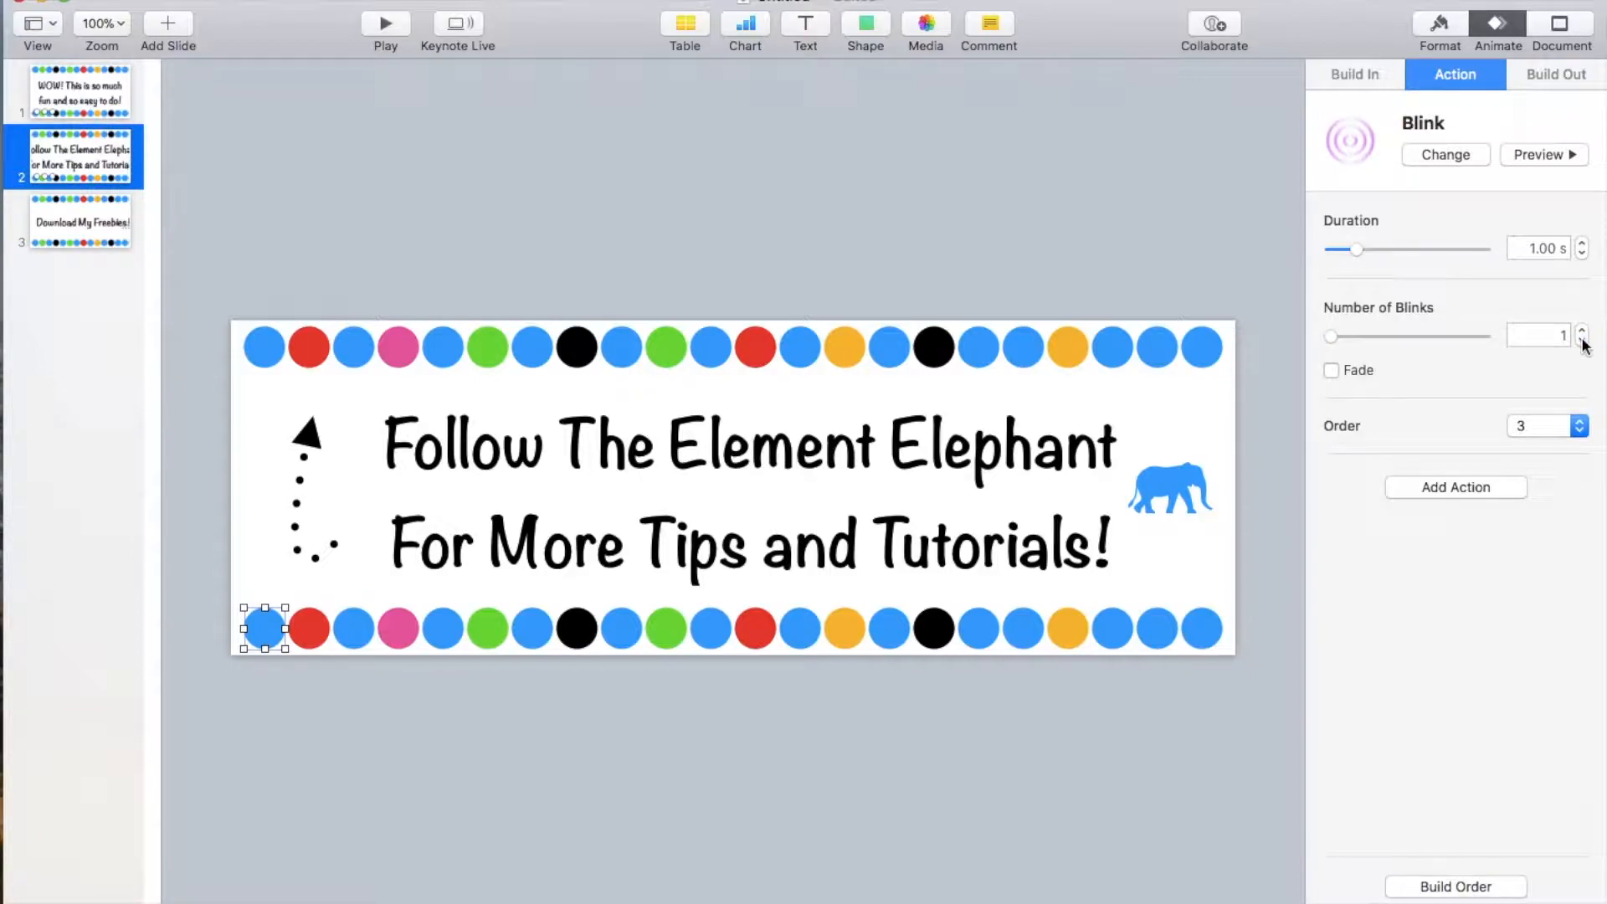
left_click_drag(1357, 255, 1367, 256)
Set all the lower-row circles' Blink builds on slide two to start With Previous Build and preview the build order
left_click(1417, 884)
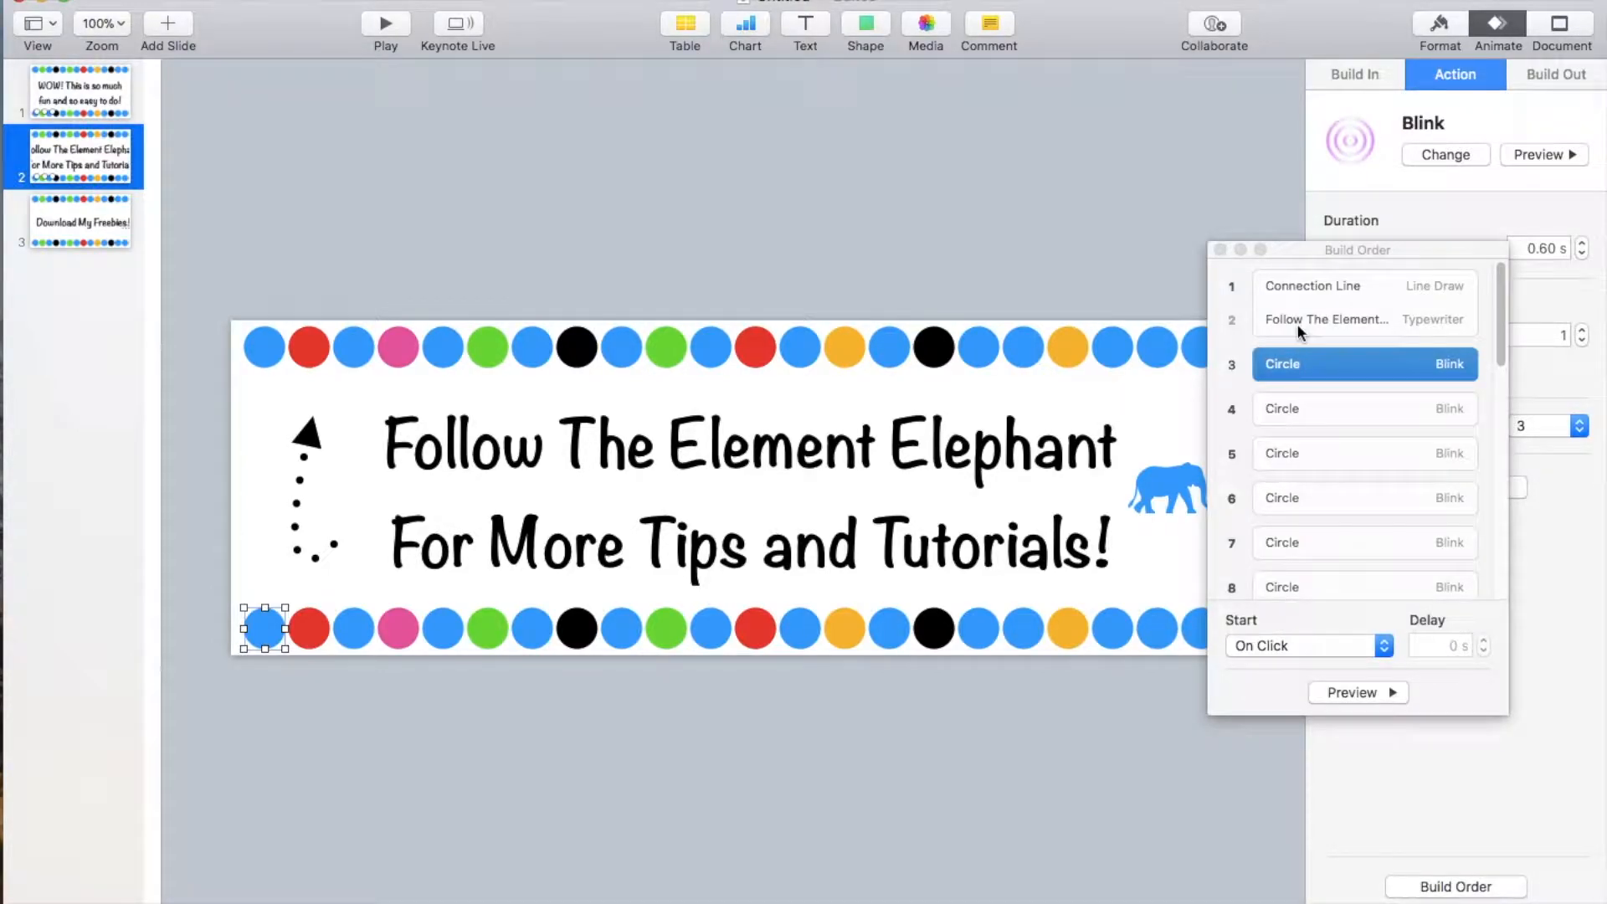
left_click(1297, 367)
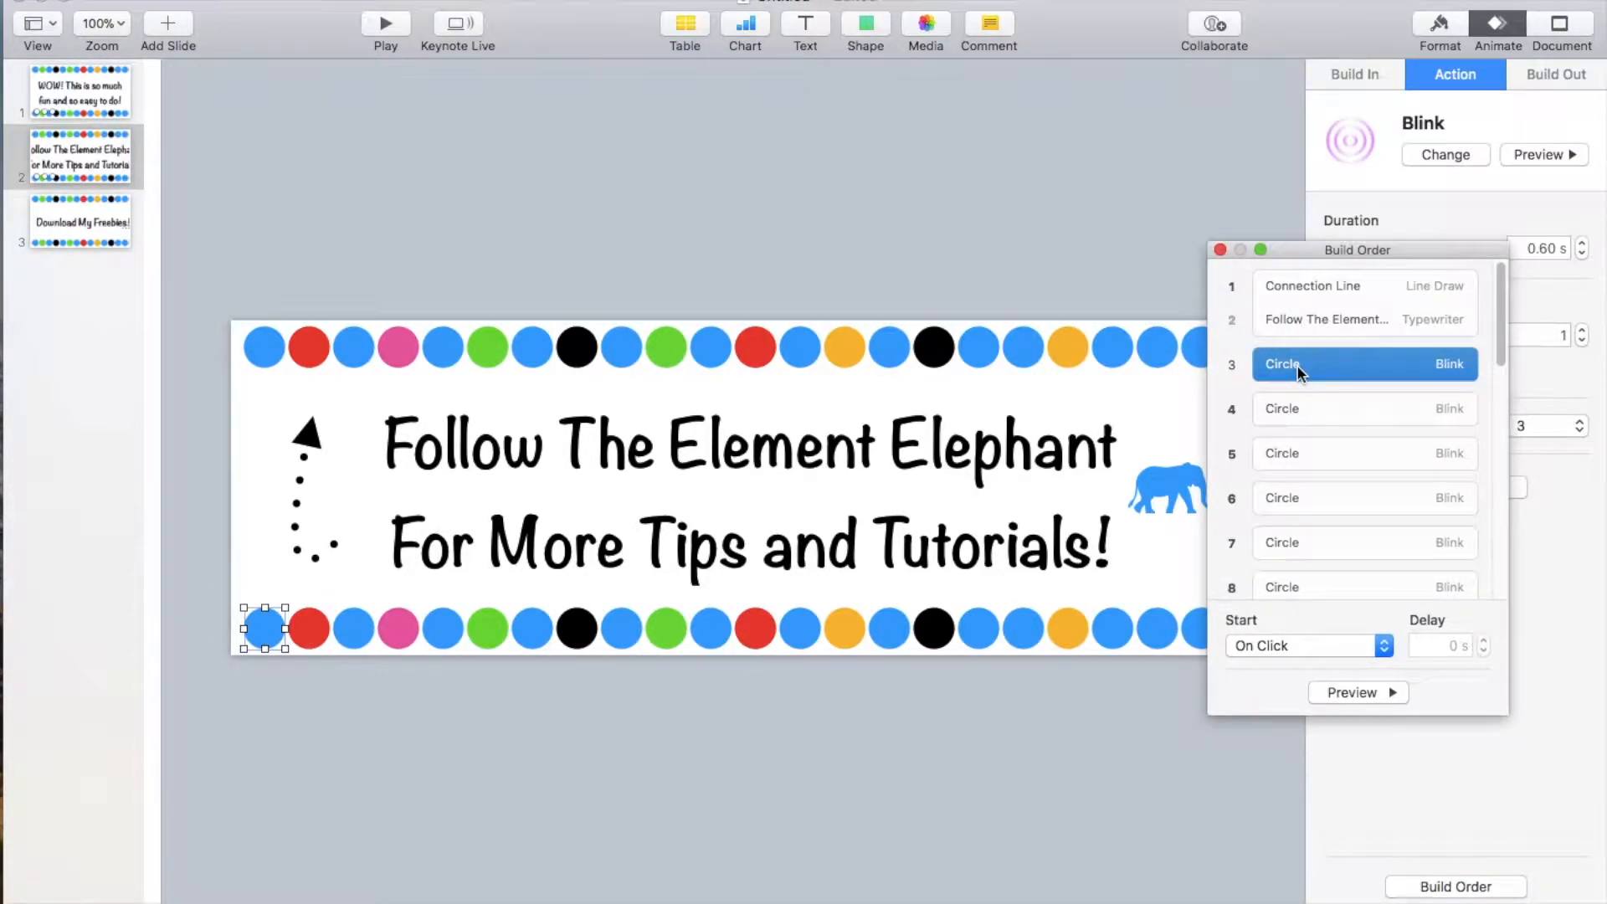
key("shift+Down")
key("shift+Down")
key("shift+Down")
key("shift+Down")
key("shift+Down")
key("shift+Down")
key("shift+Down")
key("shift+Down")
key("shift+Down")
key("shift+Down")
key("shift+Down")
key("shift+Down")
key("shift+Down")
key("shift+Down")
key("shift+Down")
key("shift+Down")
key("shift+Down")
key("shift+Down")
key("shift+Down")
key("shift+Down")
key("shift+Down")
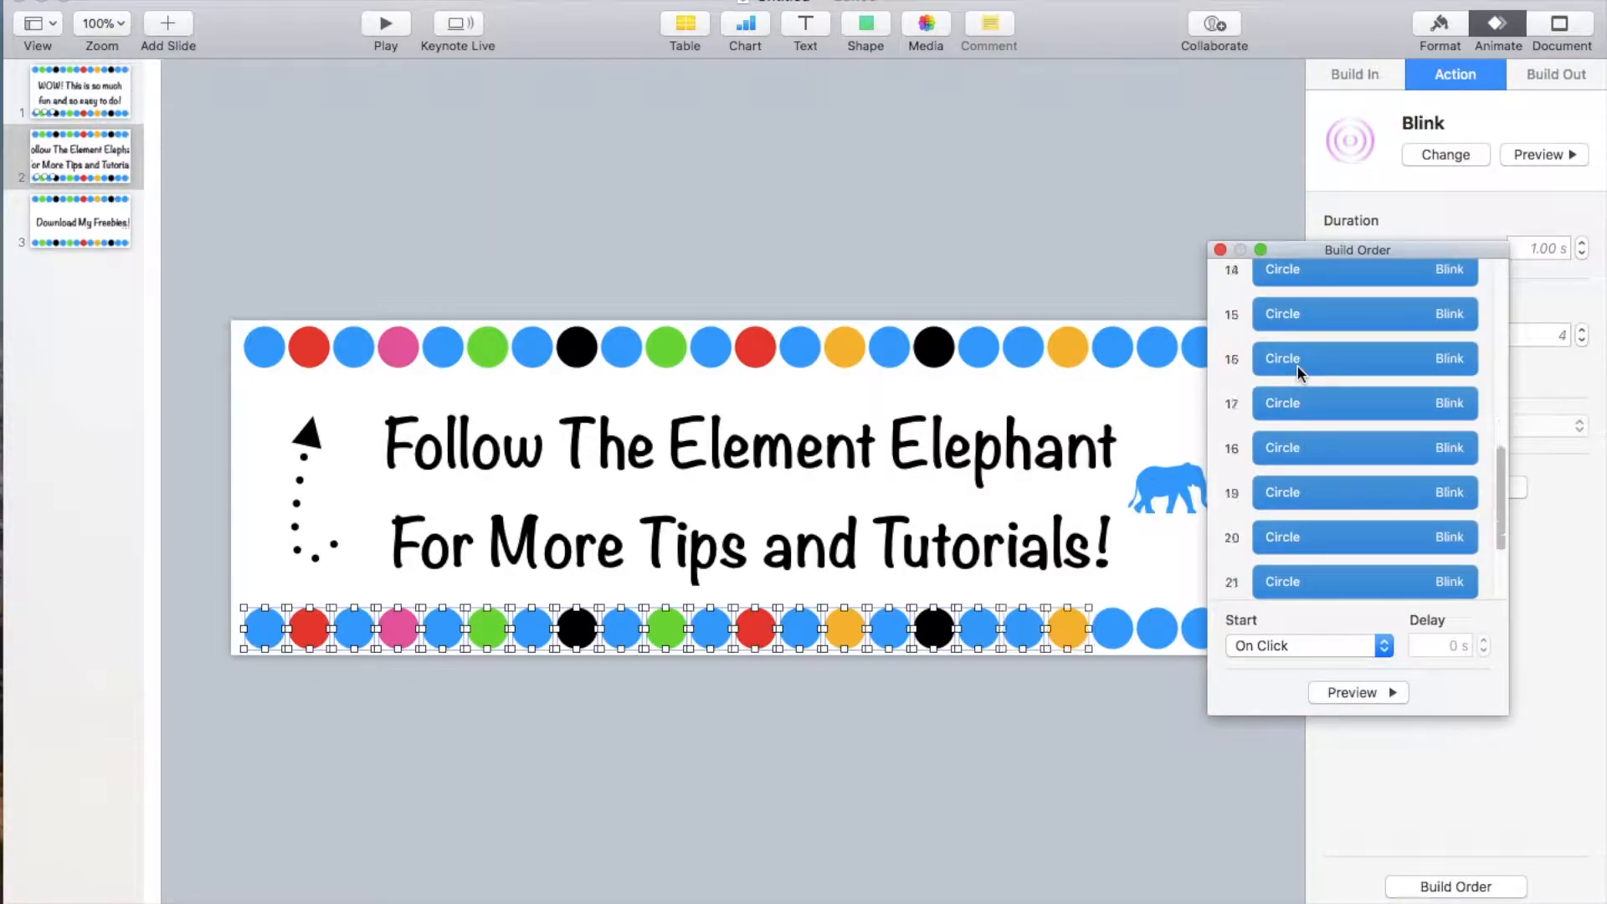
left_click(1336, 644)
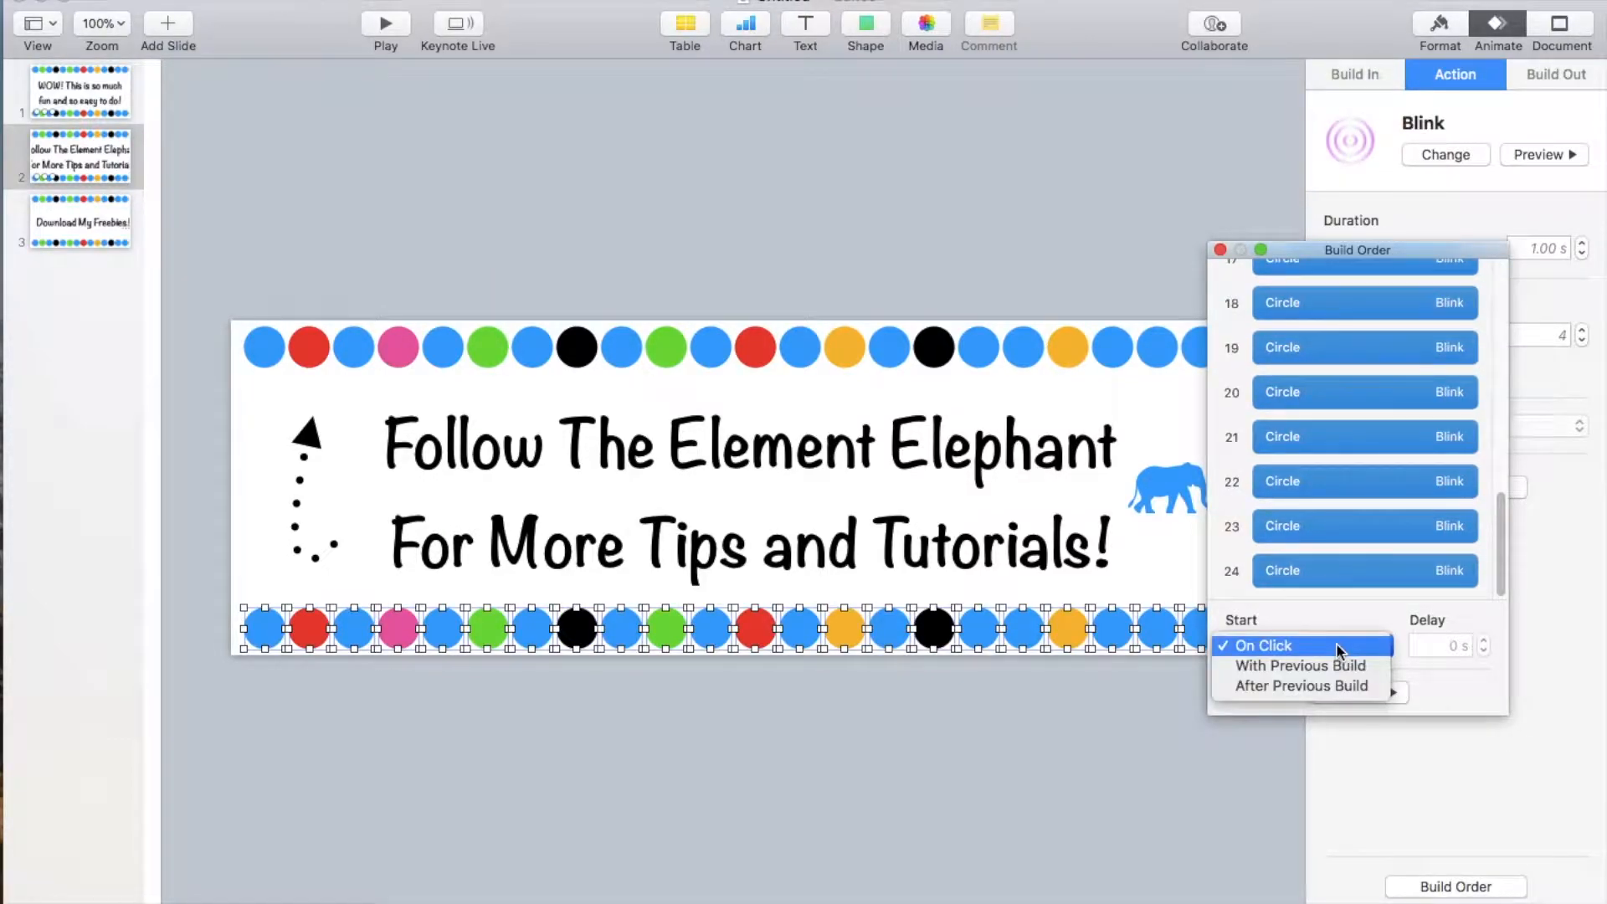
left_click(1338, 663)
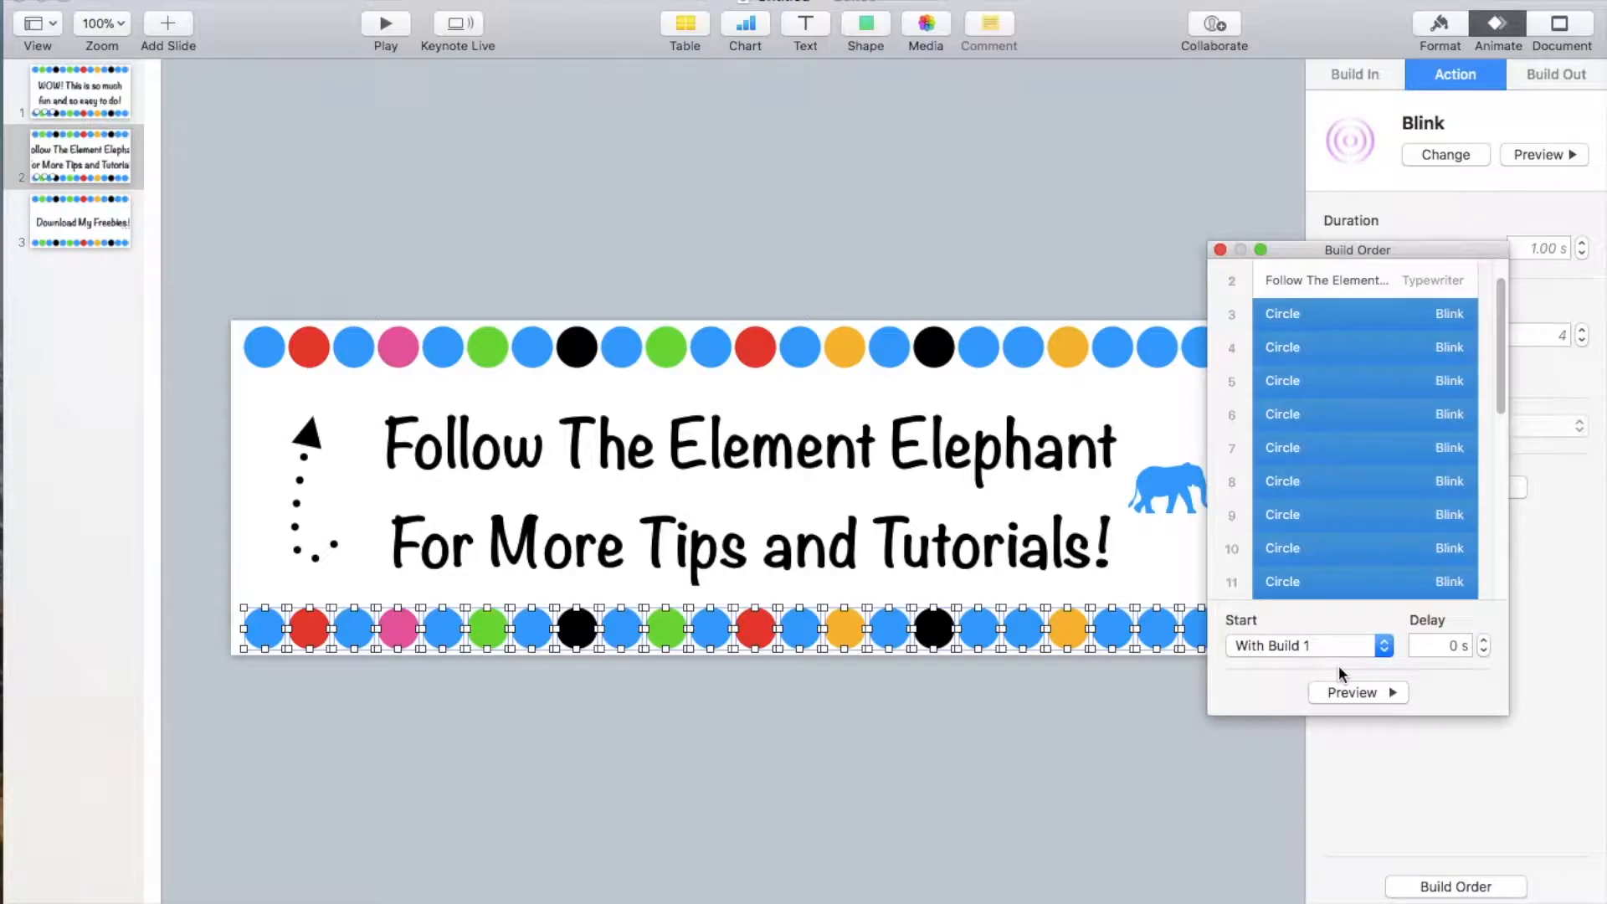
left_click(1352, 693)
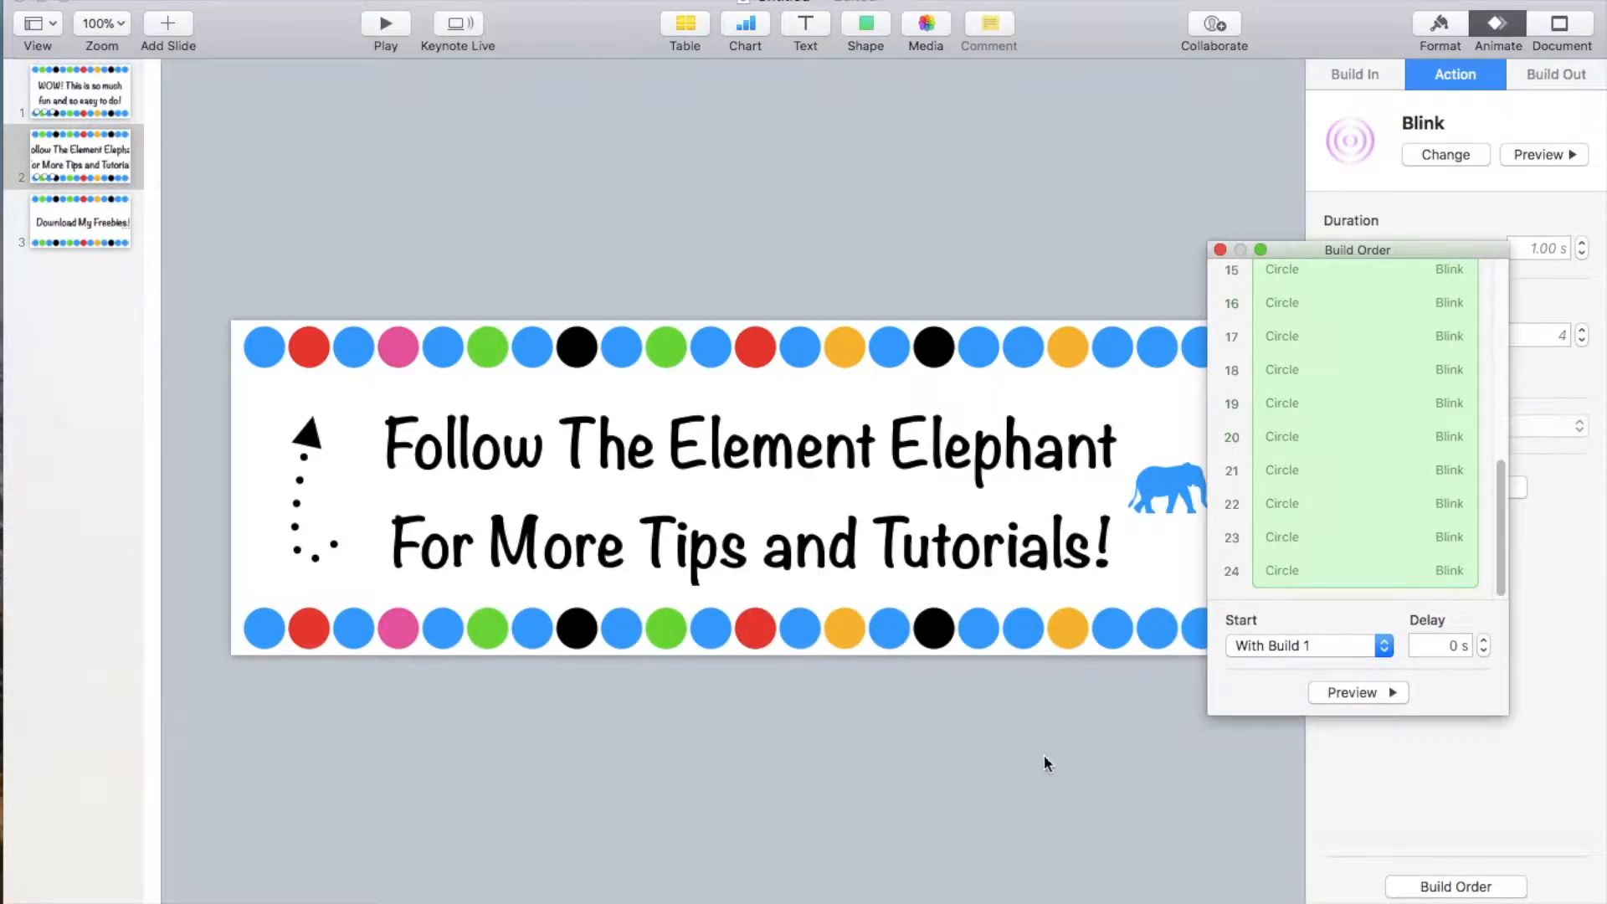
left_click(1146, 206)
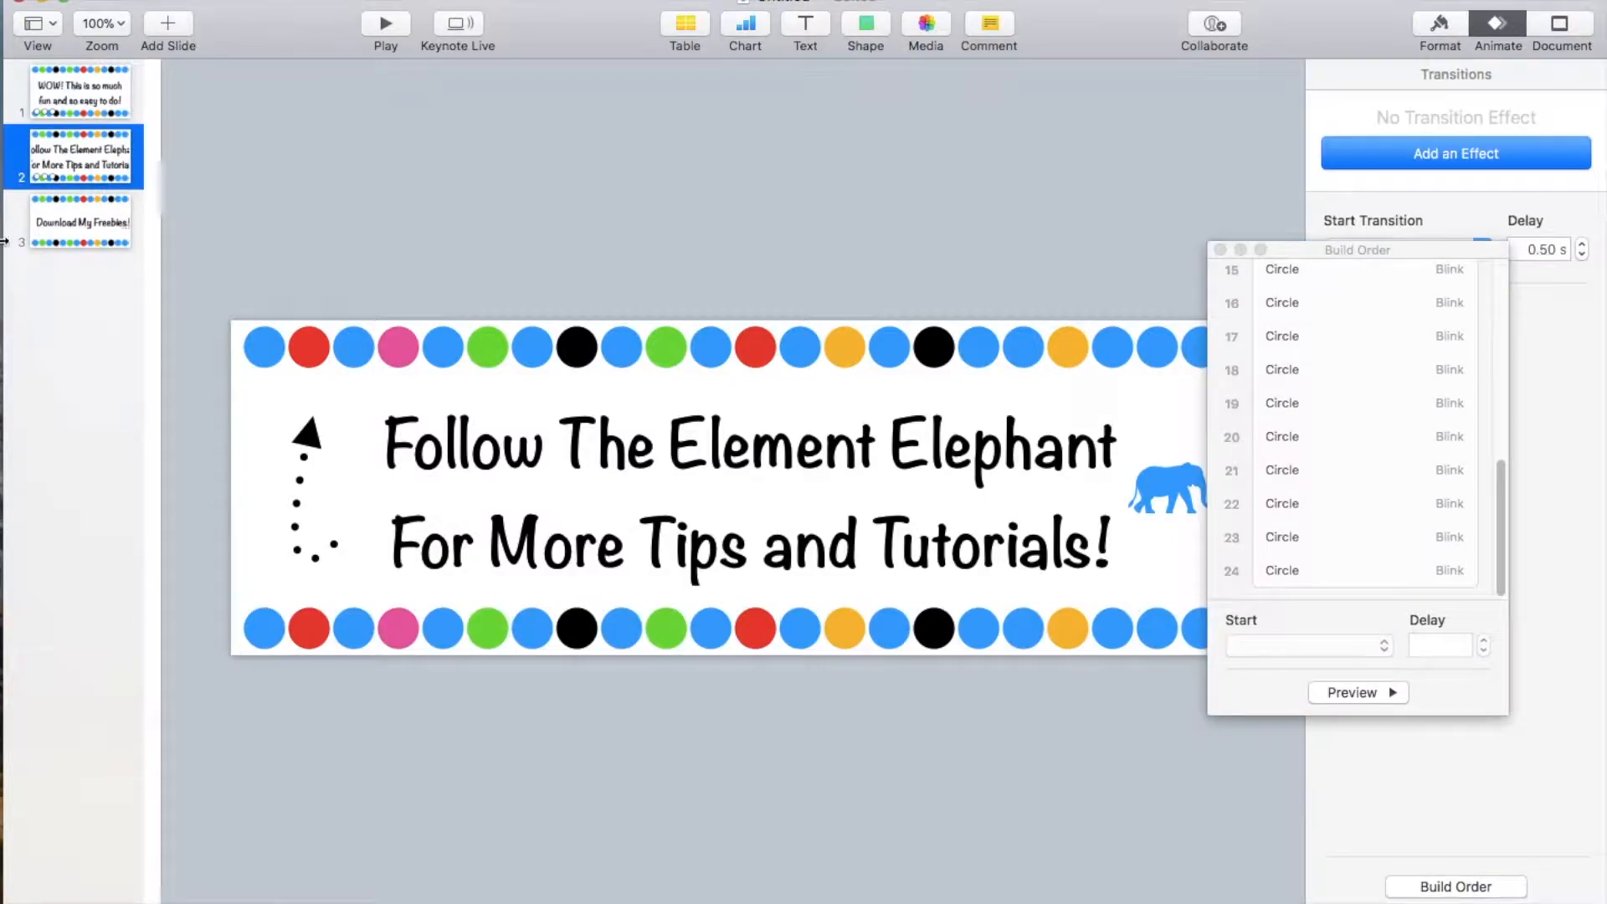
Add a Shimmer build-in to the elephant on the third slide
left_click(104, 243)
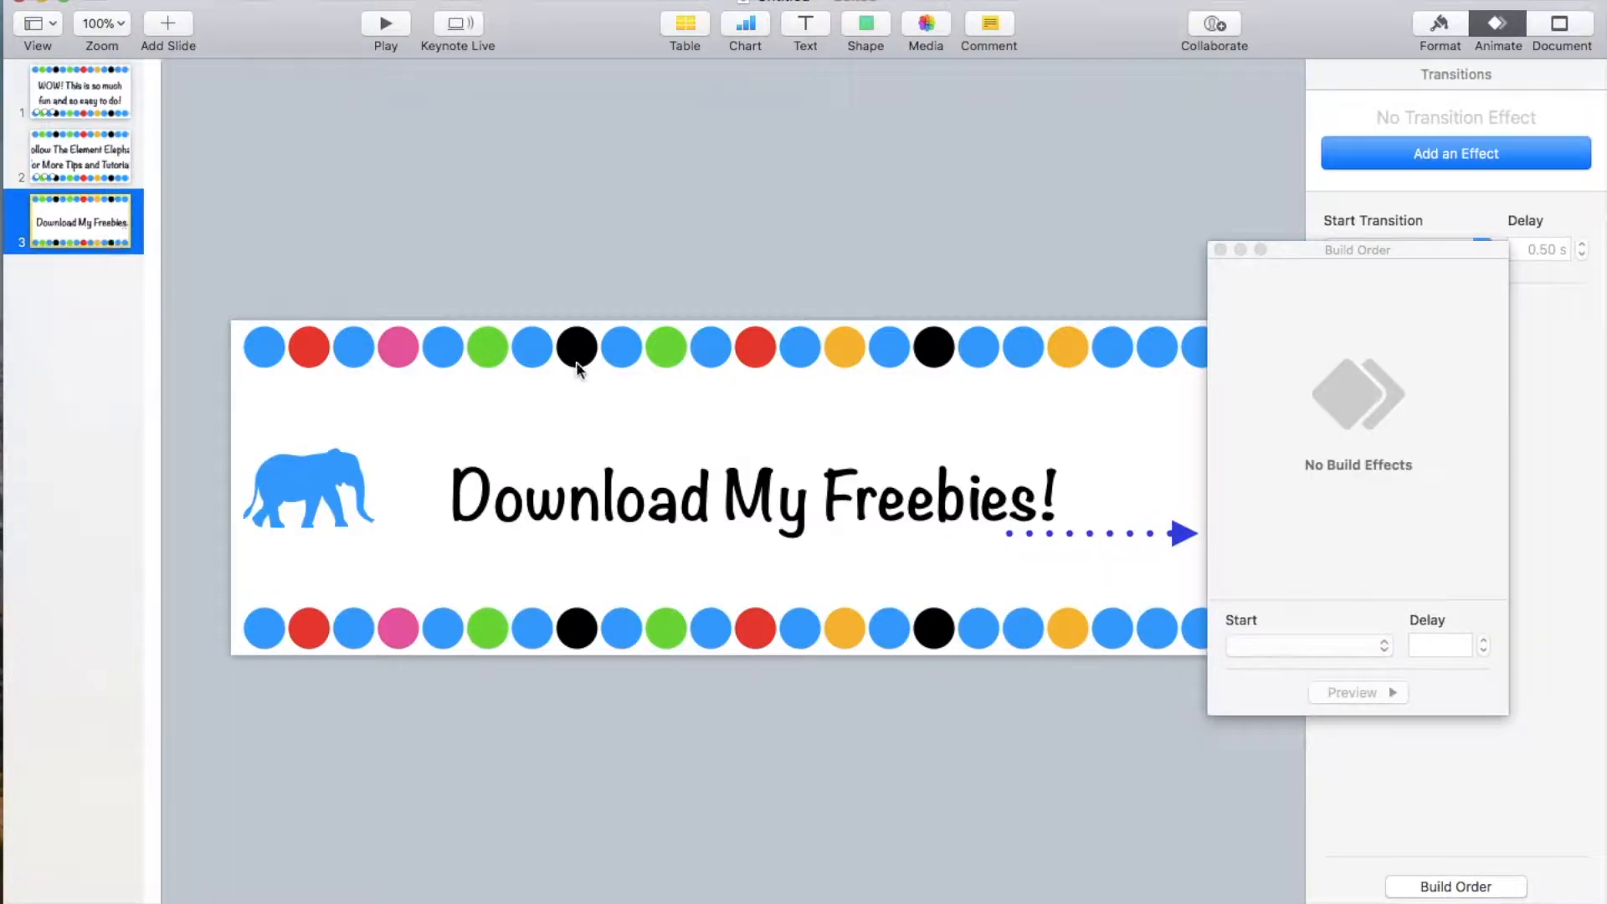
left_click(1220, 250)
left_click(303, 486)
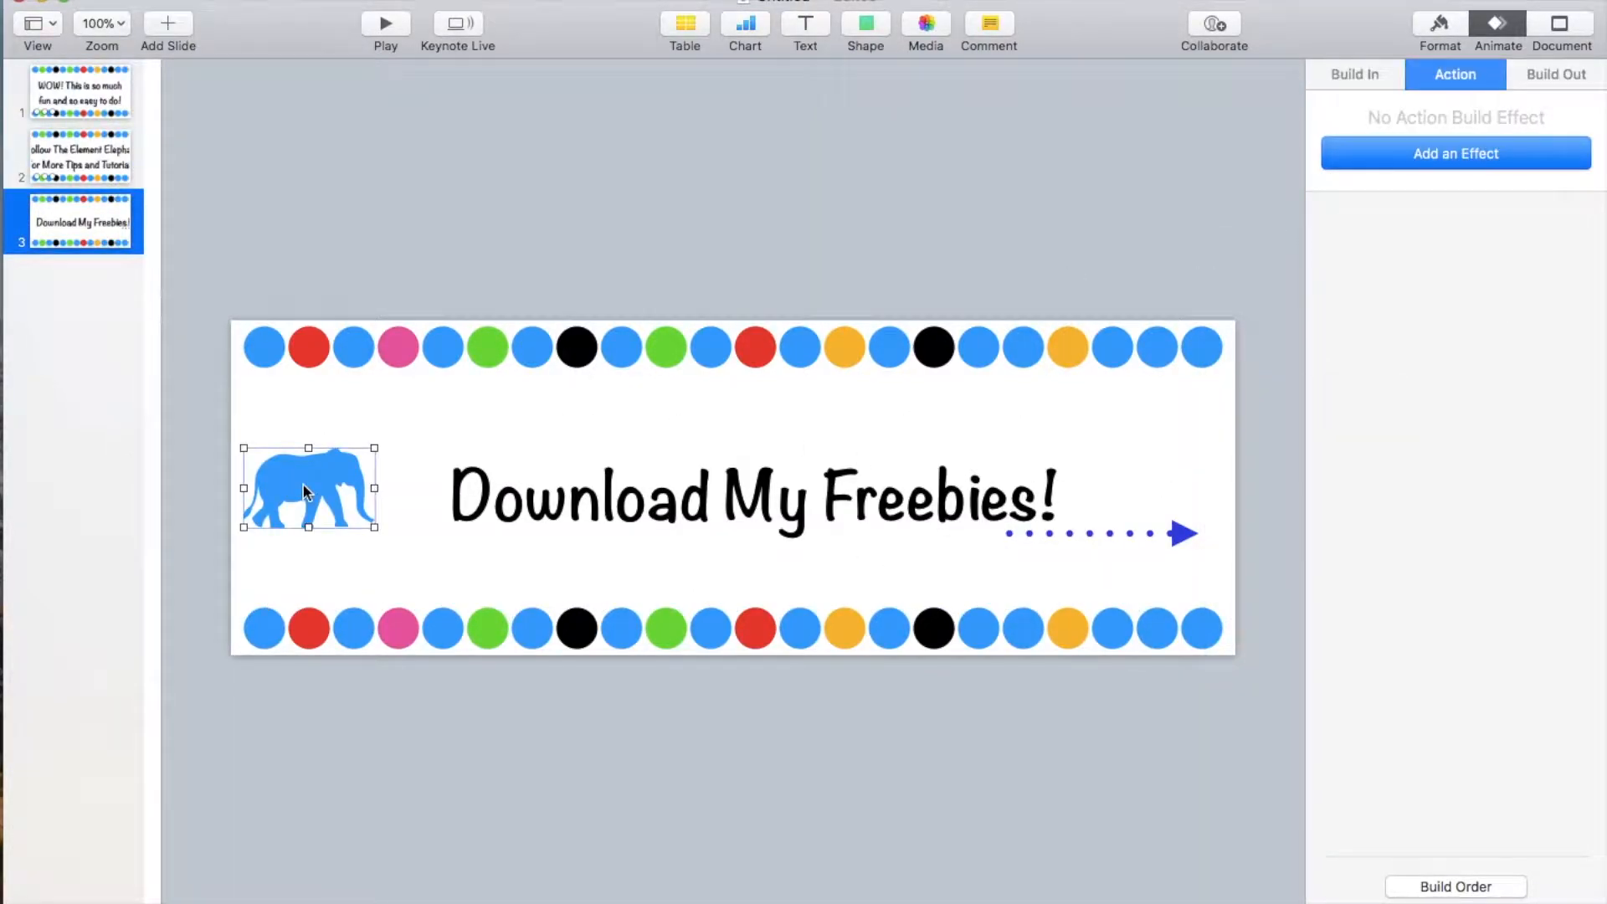
left_click(1363, 79)
left_click(1387, 154)
scroll(1419, 674, "down", 5)
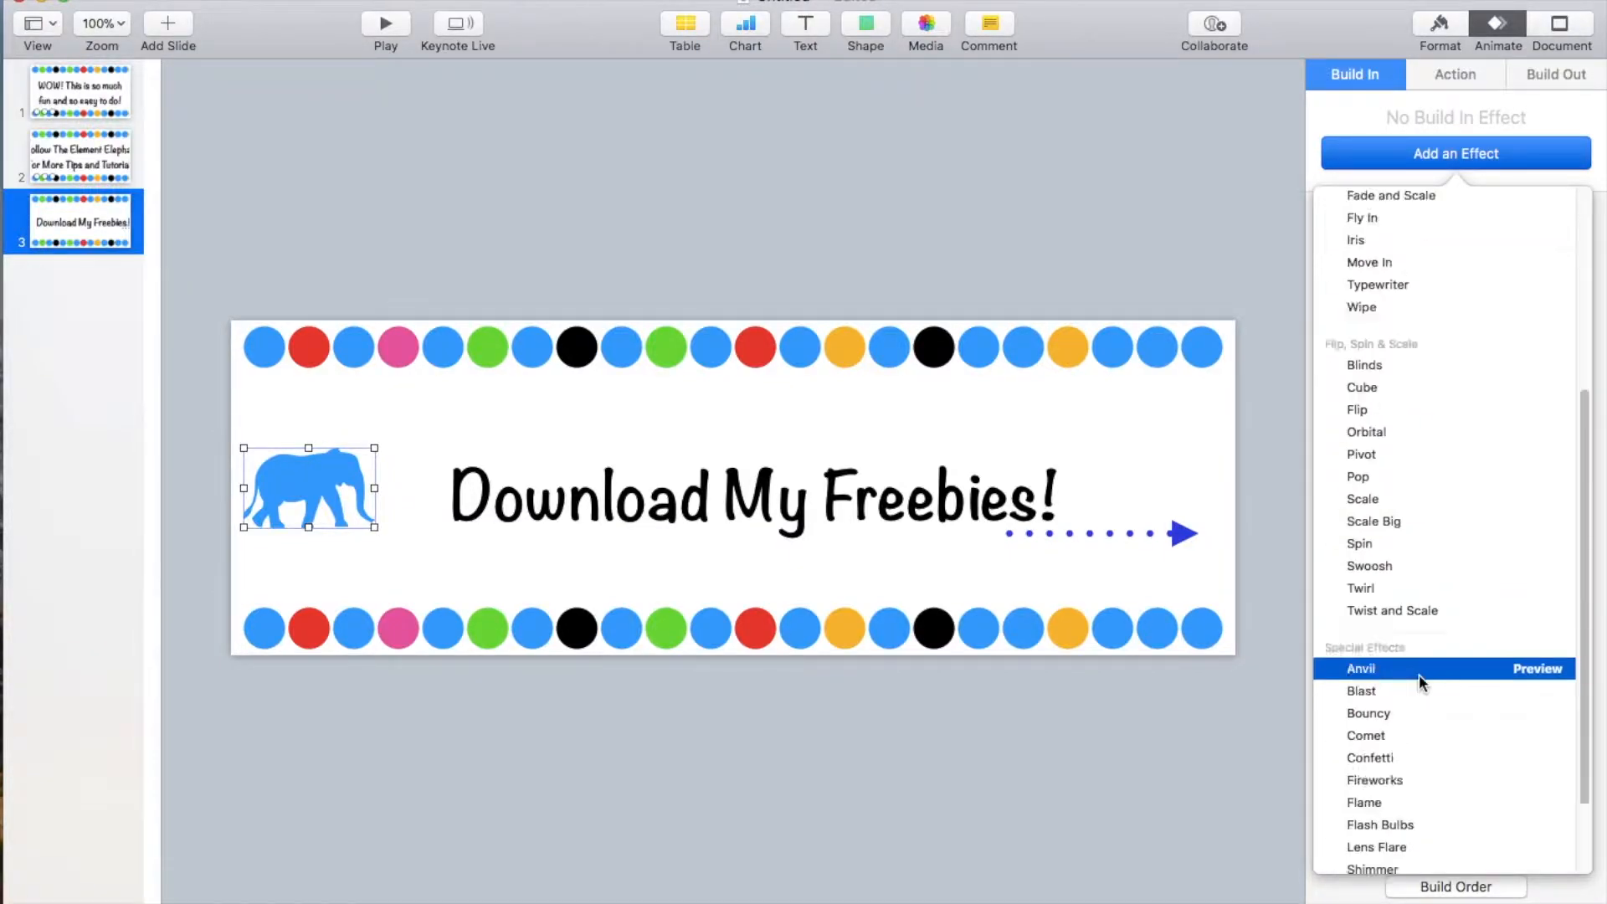
scroll(1419, 674, "down", 3)
left_click(1393, 755)
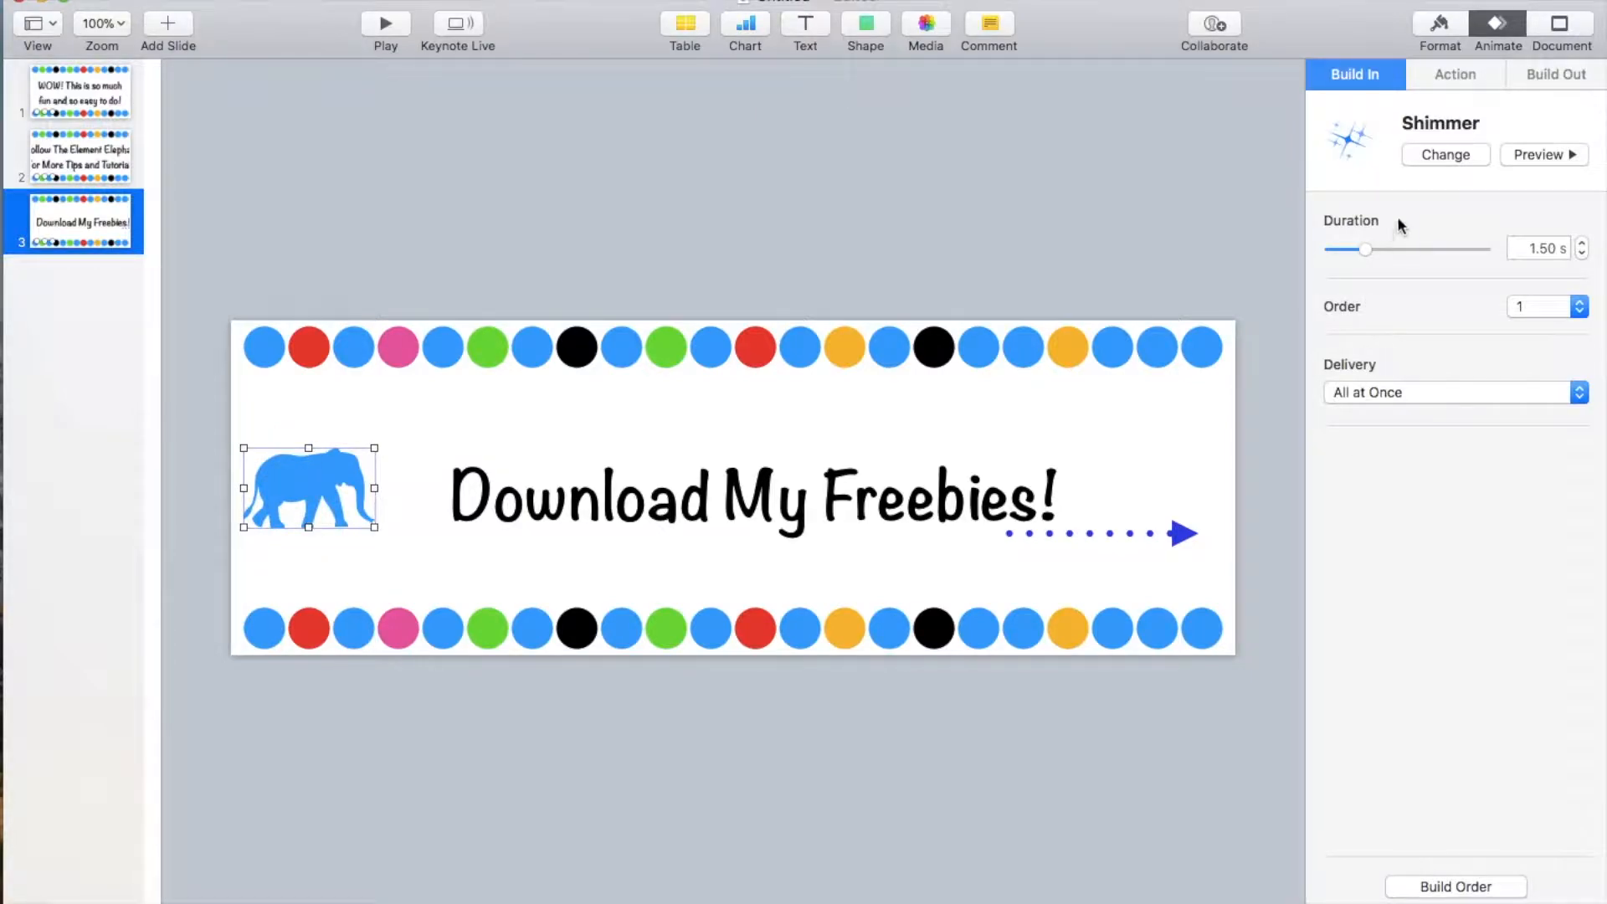
Add a Typewriter build-in to the "Download My Freebies!" text
left_click(915, 521)
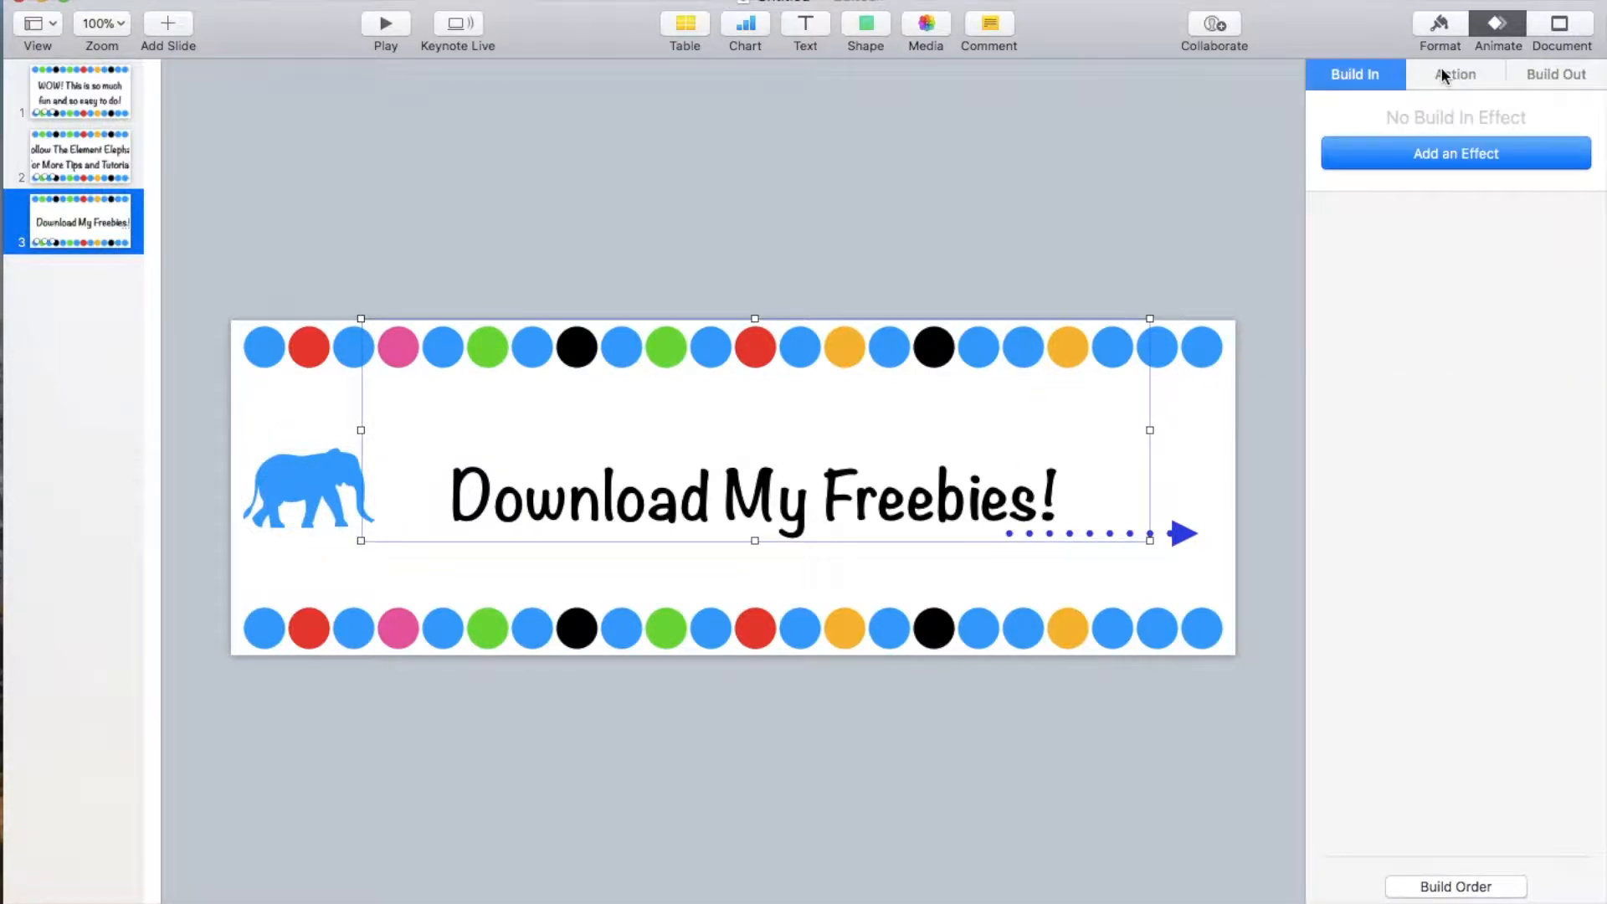
left_click(1441, 73)
left_click(1446, 155)
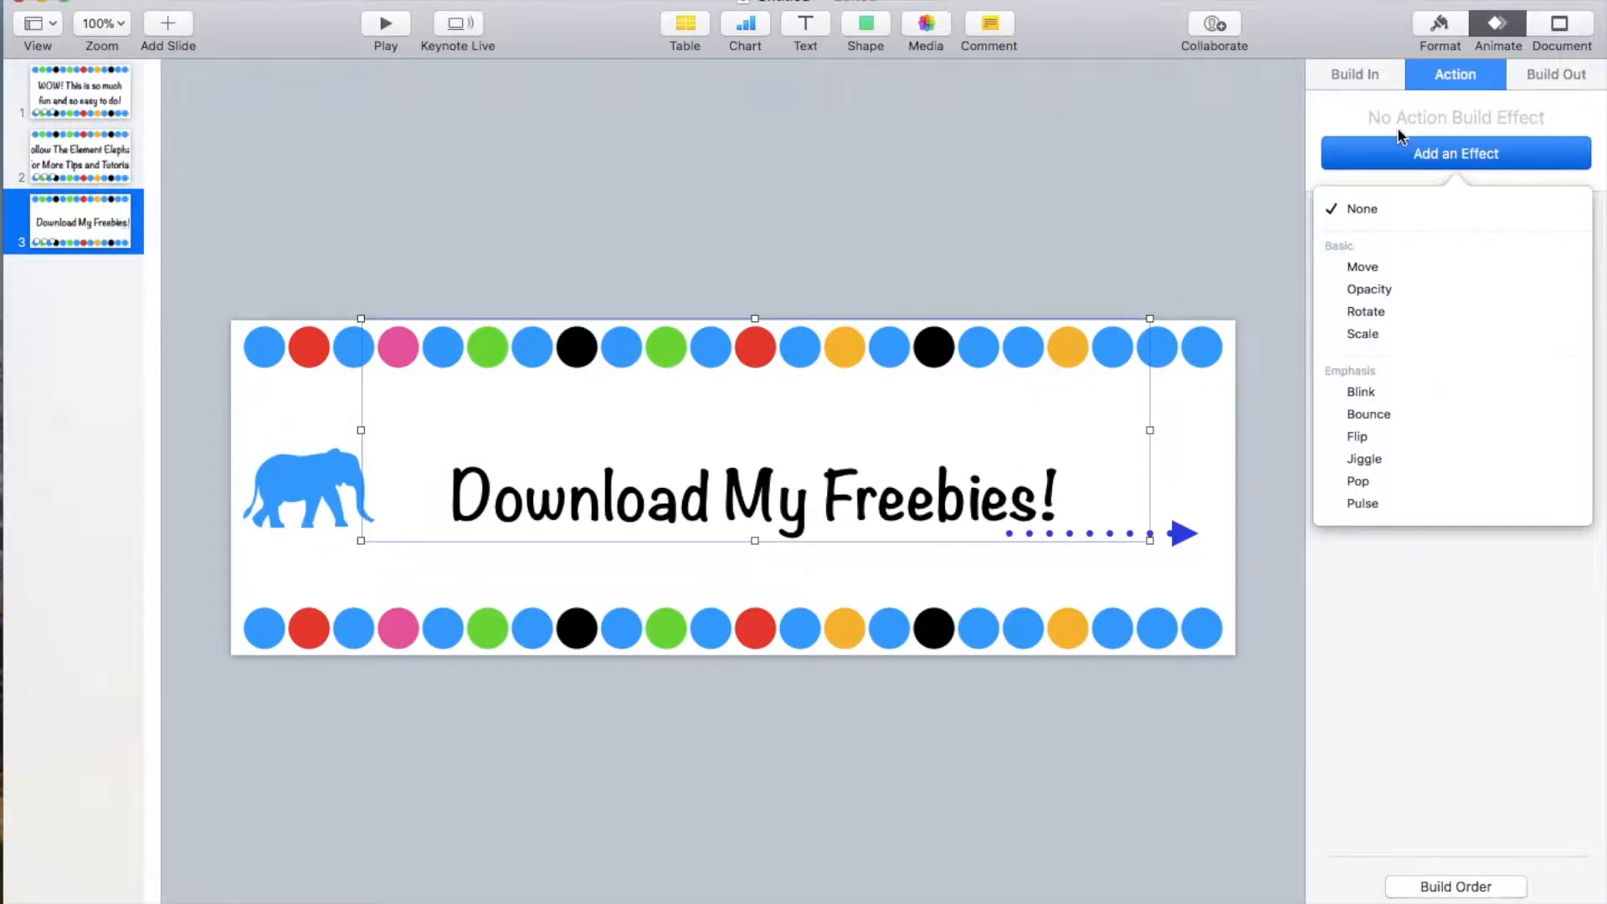
left_click(1354, 75)
left_click(1381, 144)
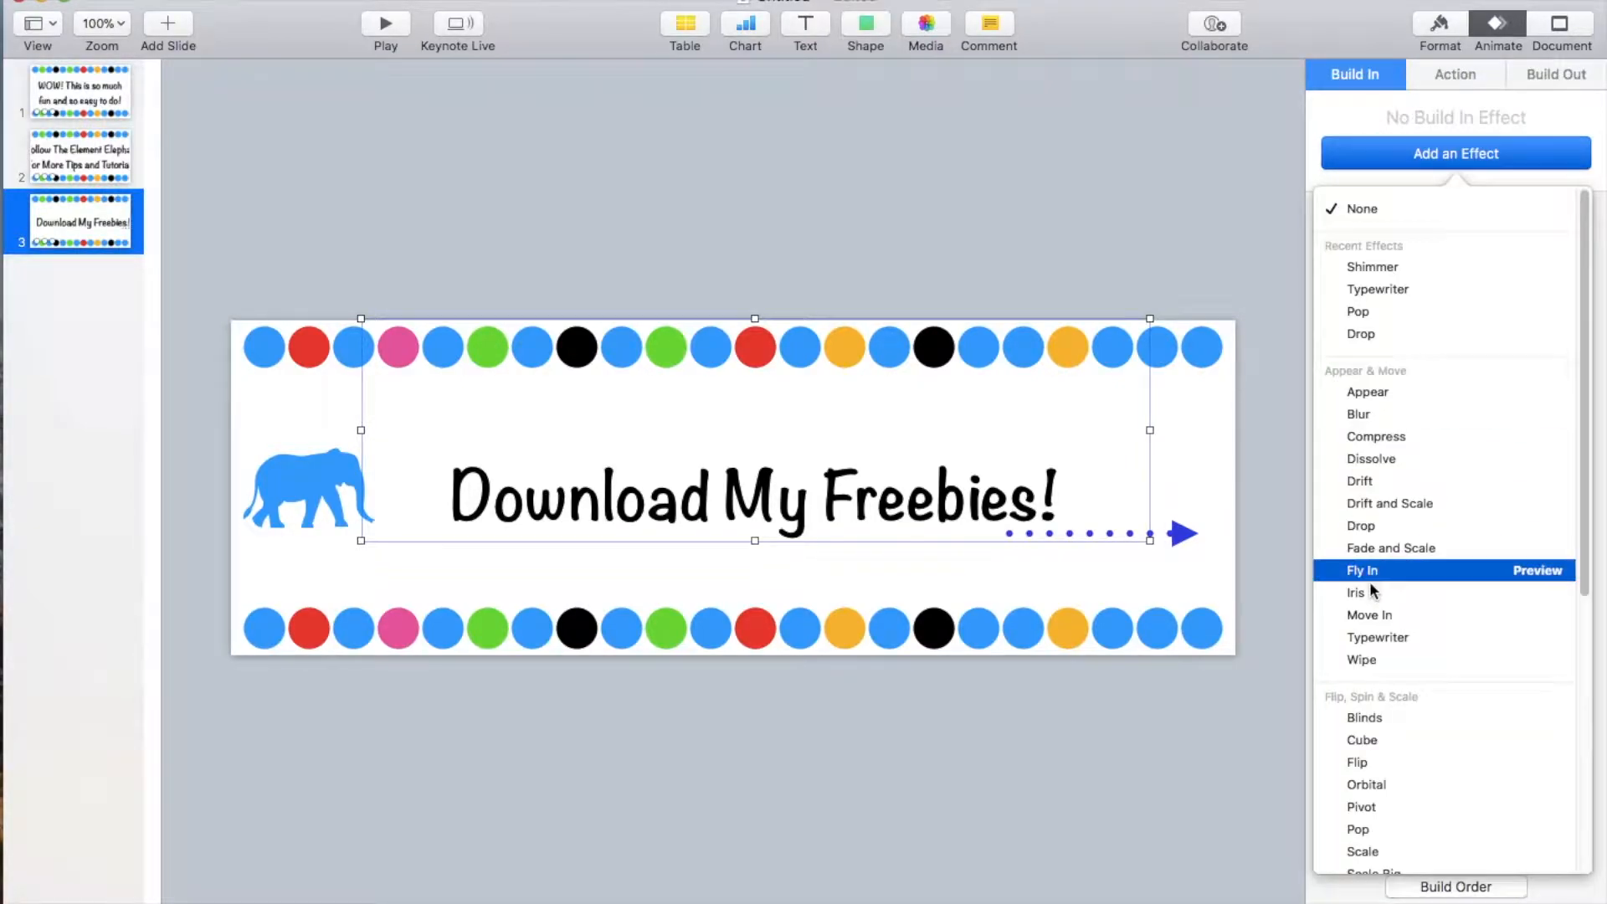
left_click(1395, 290)
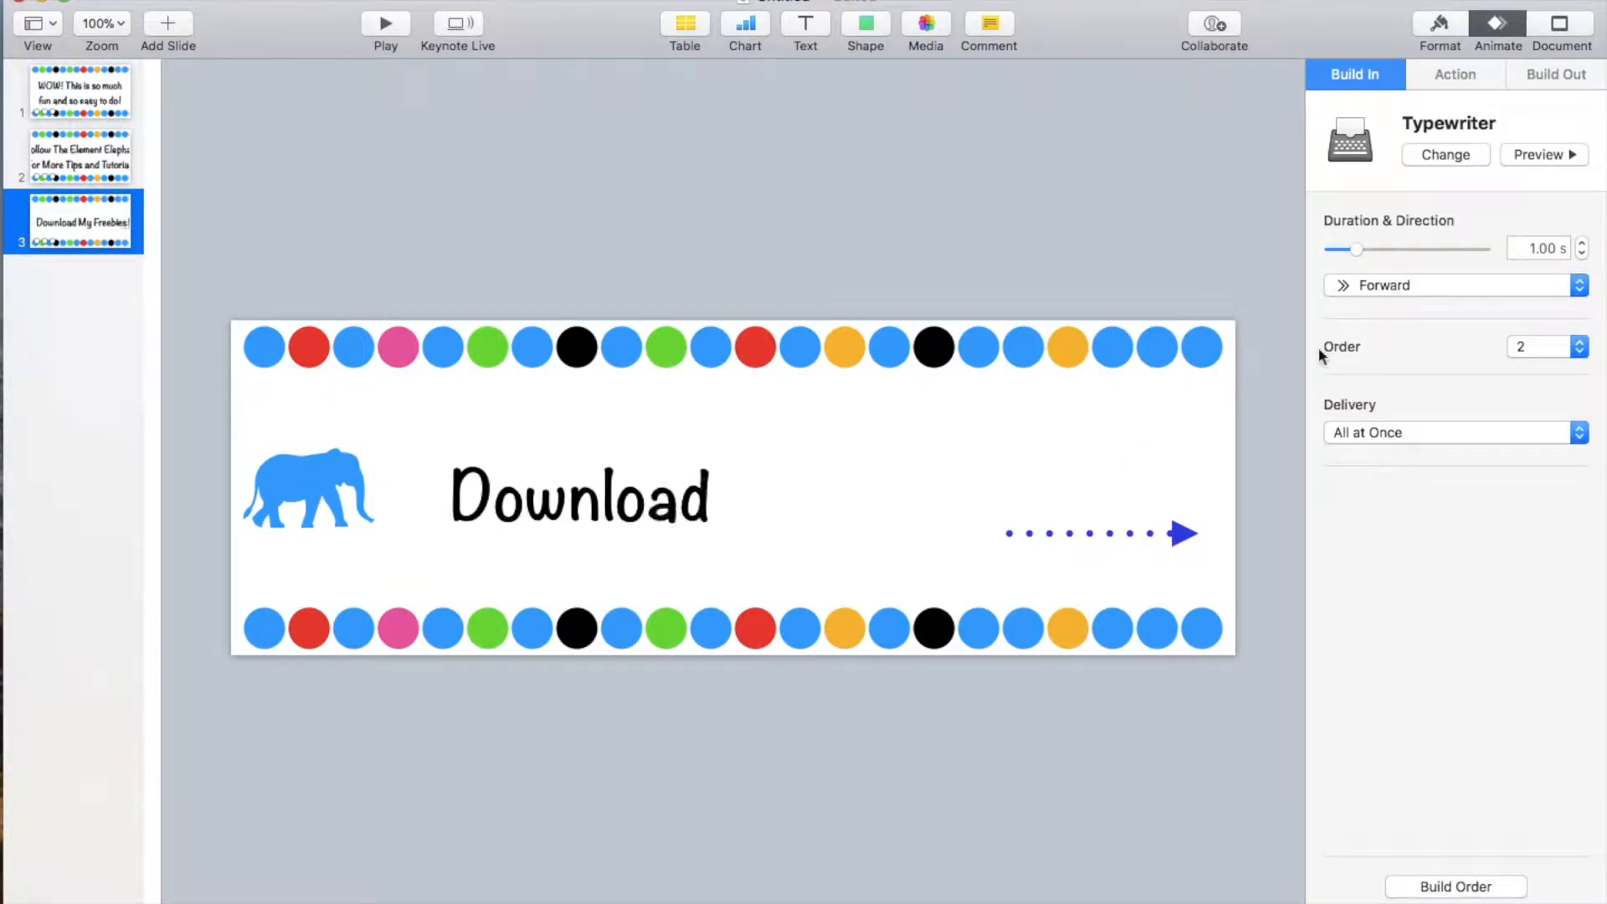
Add a Line Draw build-in to the blue dotted arrow on the third slide
left_click(1176, 536)
left_click(1431, 77)
left_click(1363, 78)
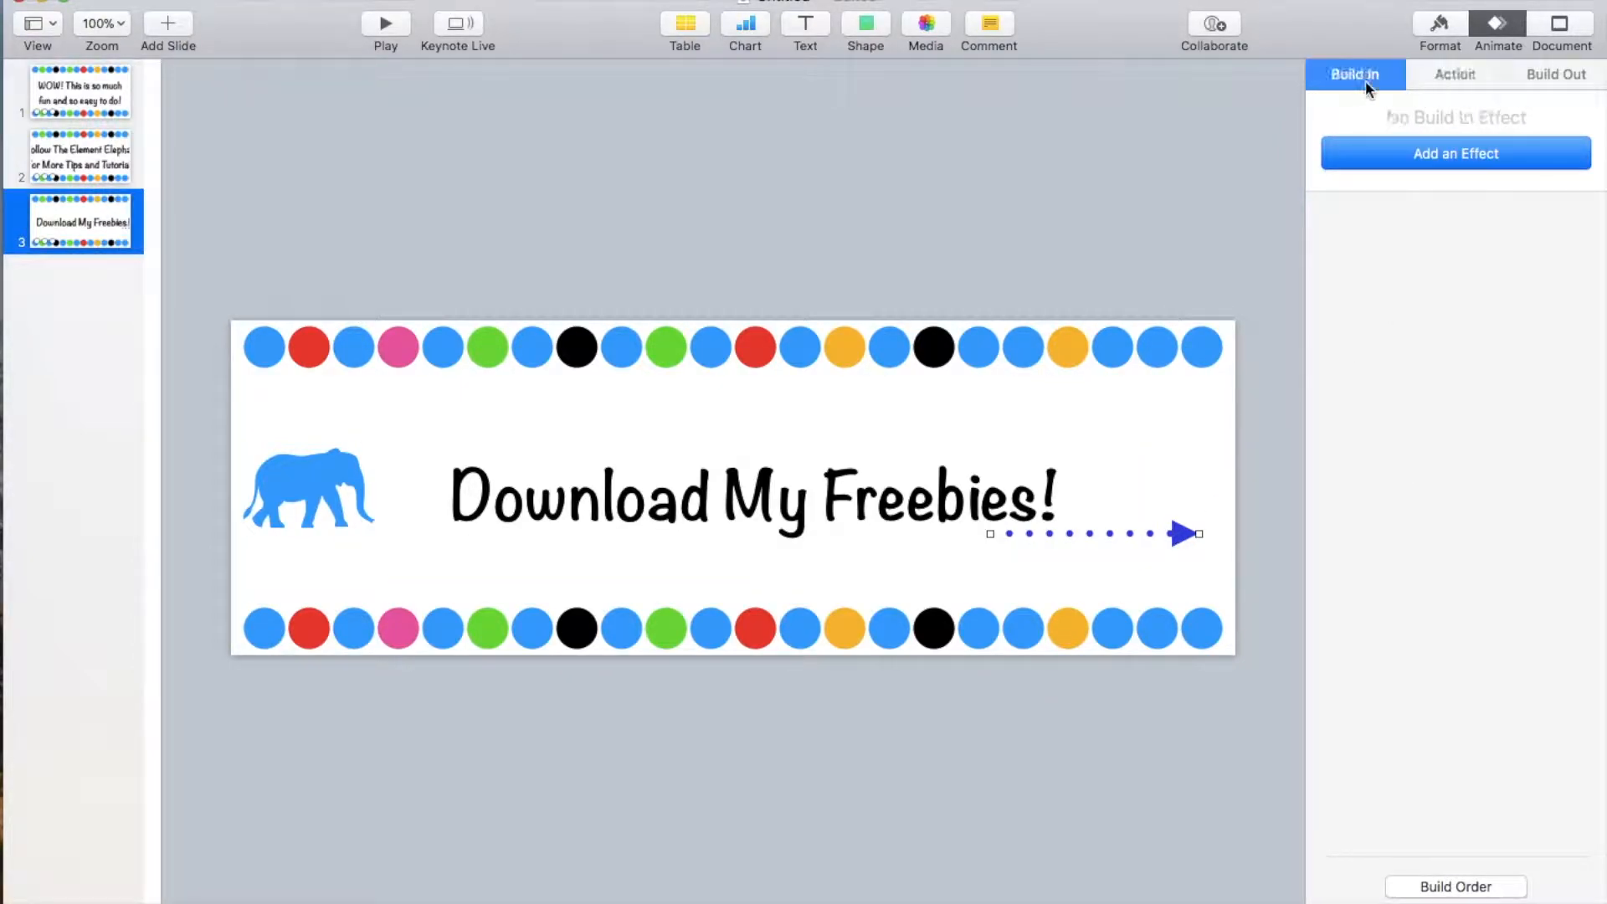
left_click(1399, 159)
scroll(1410, 675, "down", 10)
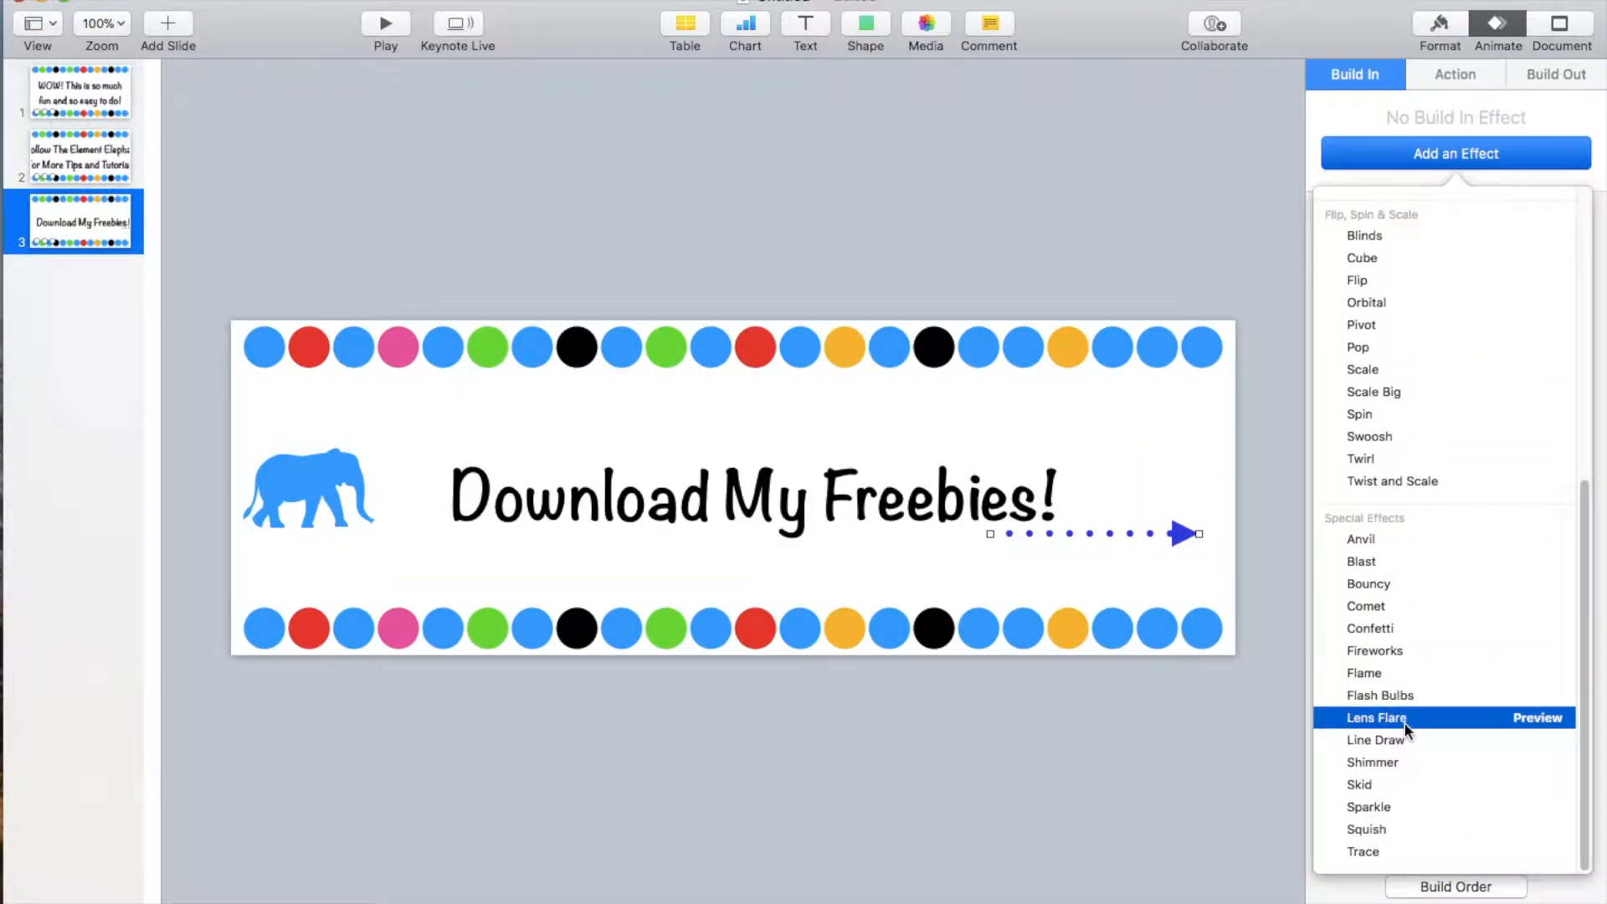
left_click(1396, 739)
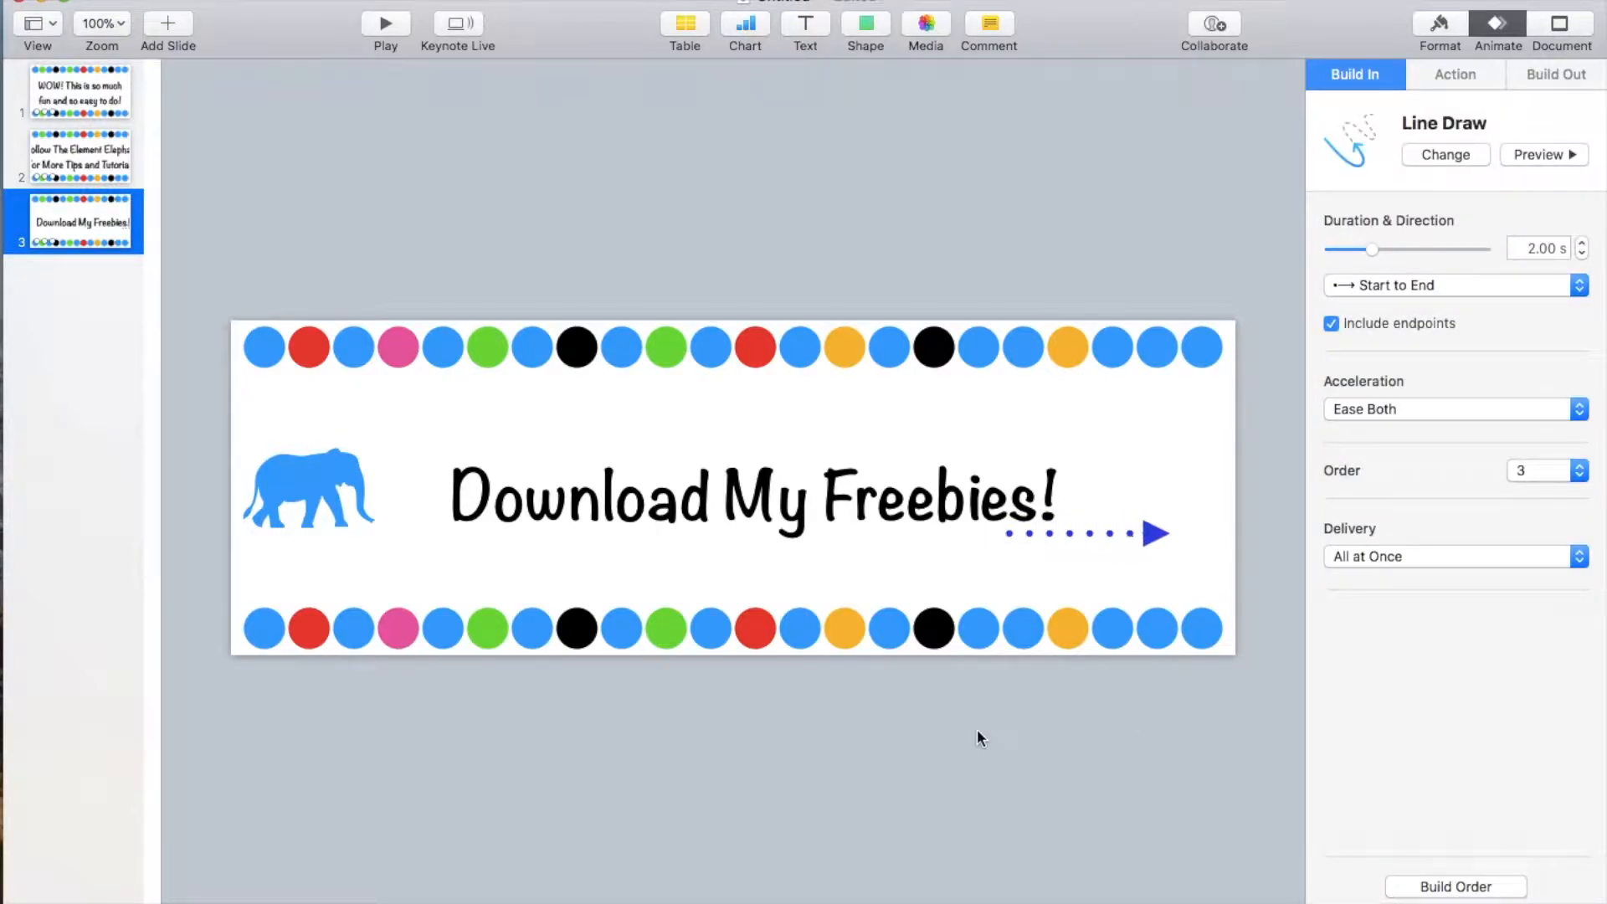
Set the third slide's Shimmer, Typewriter and Line Draw builds to start After Previous Build and preview them
left_click(1484, 889)
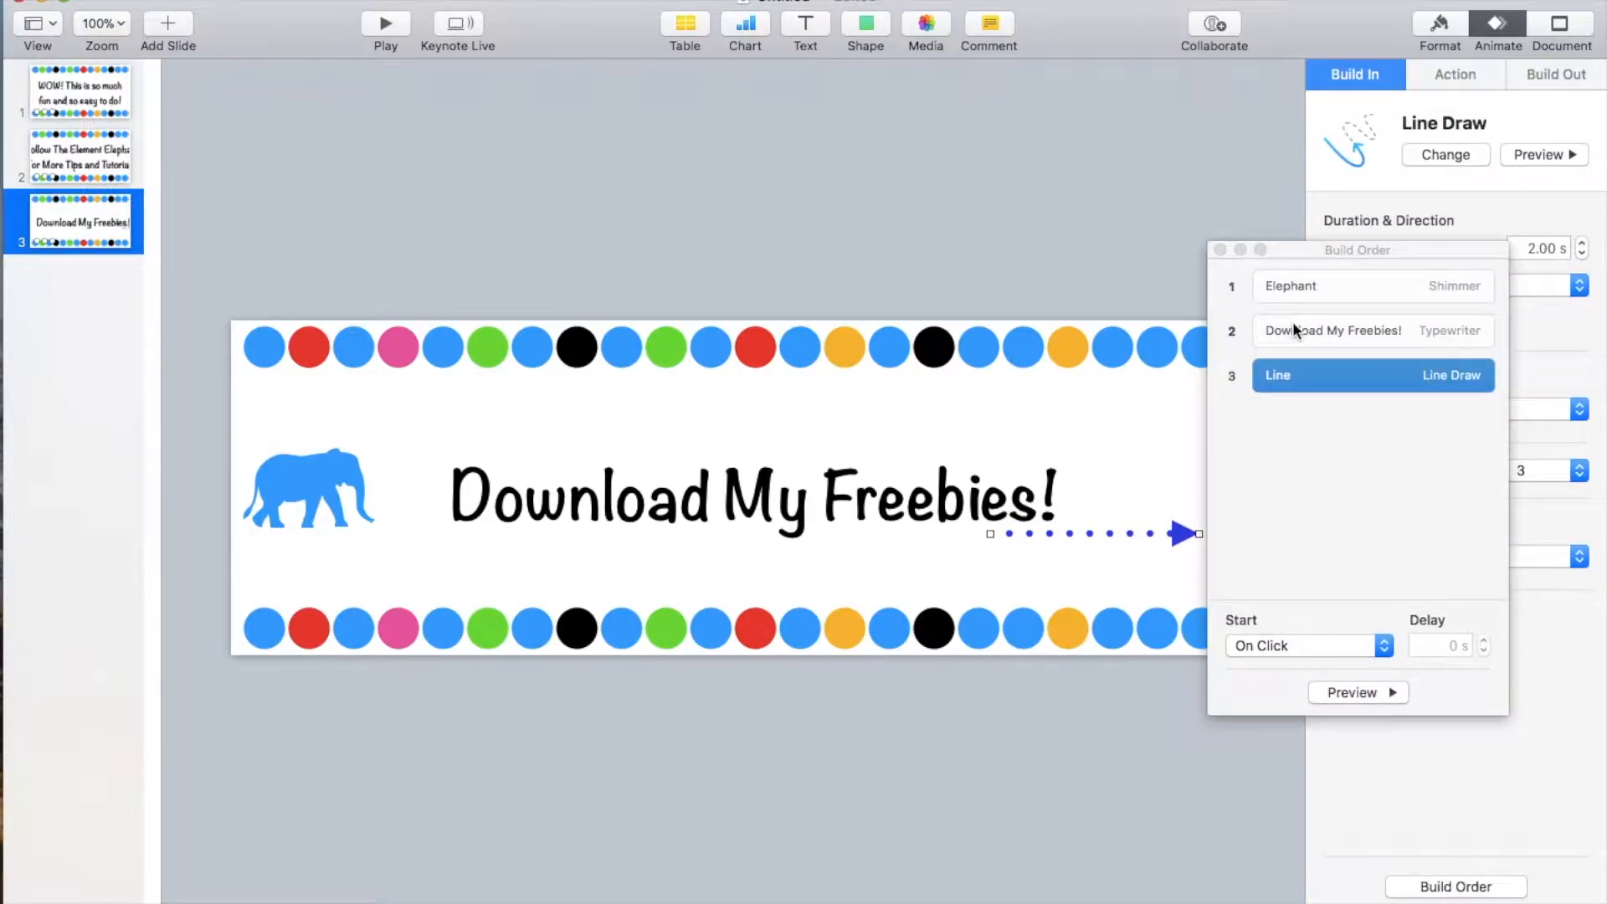
left_click_drag(1304, 434, 1288, 264)
left_click(1267, 649)
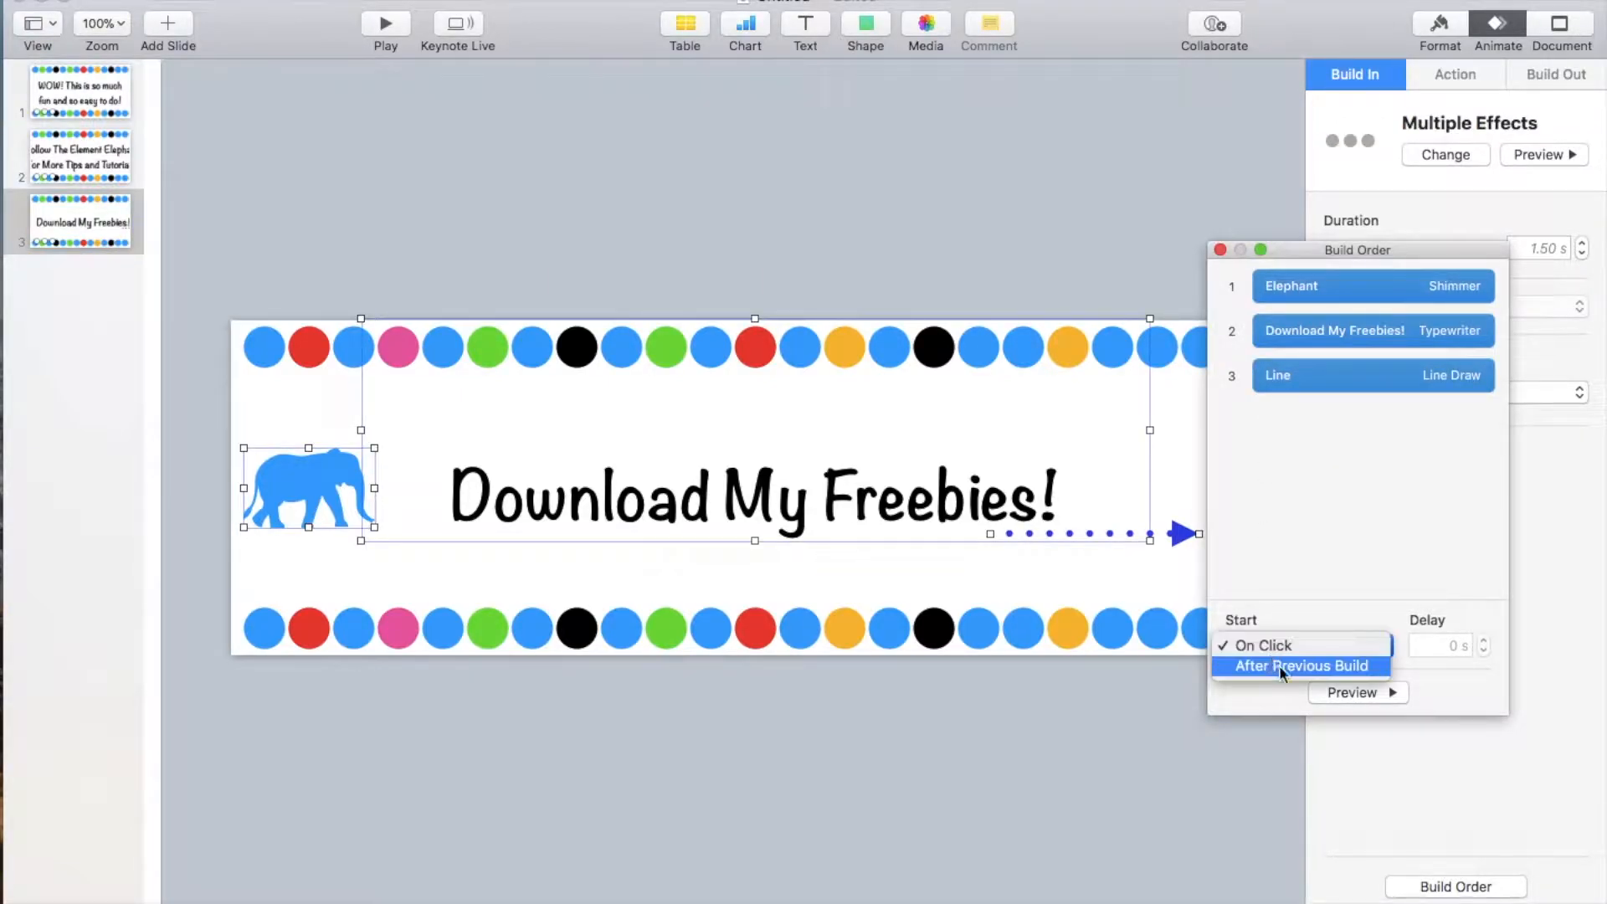
left_click(1279, 664)
left_click(1370, 449)
left_click(1368, 694)
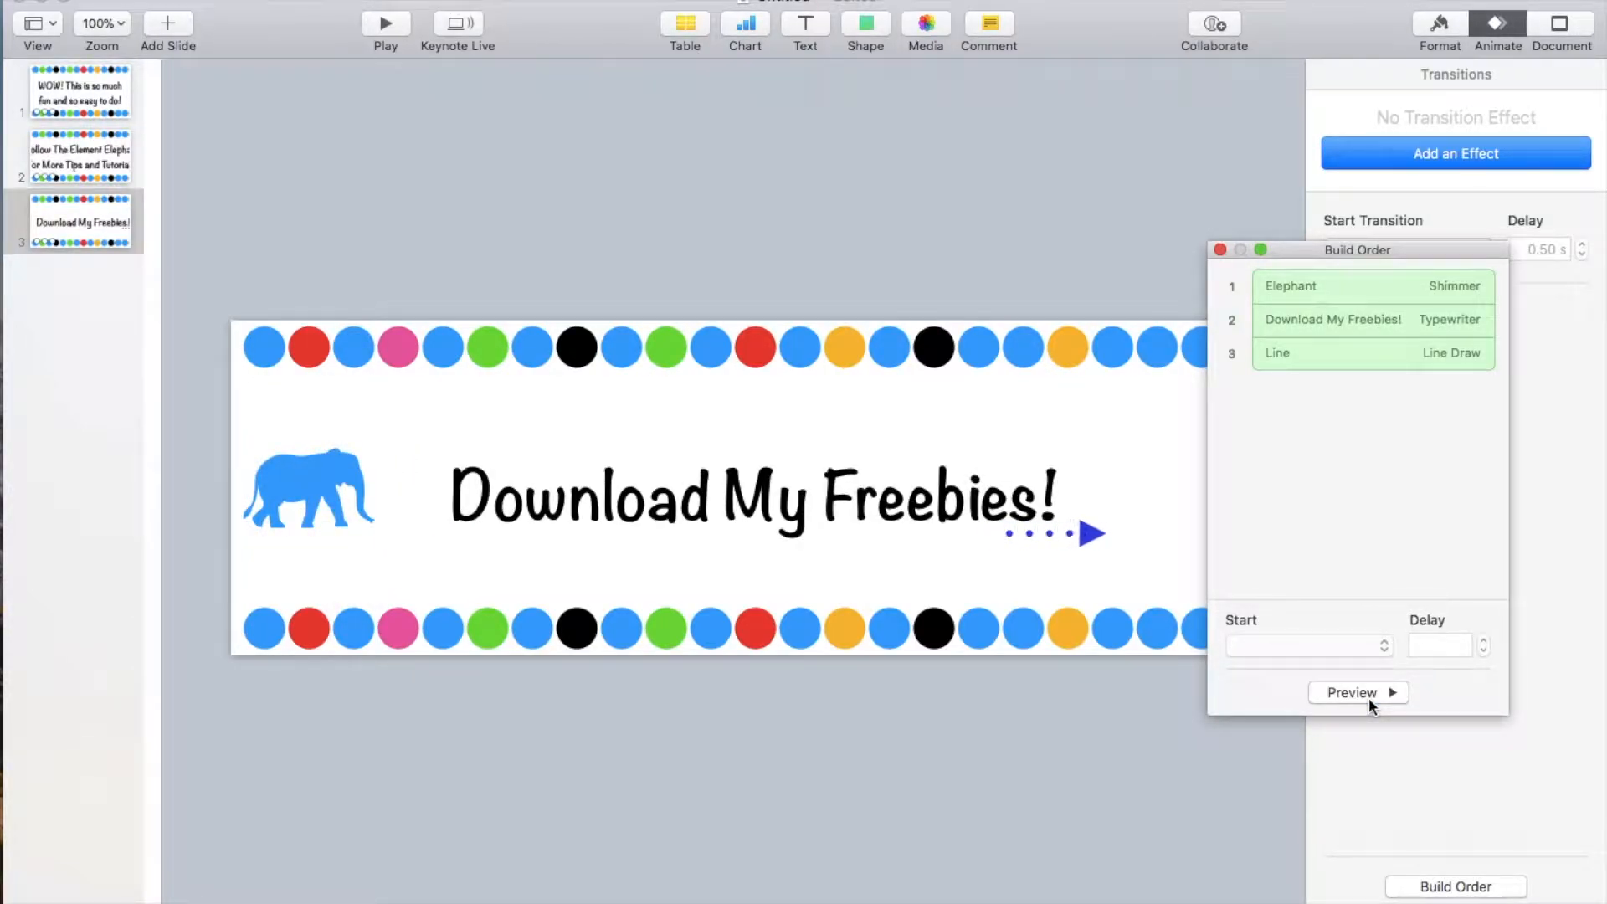
left_click(1219, 250)
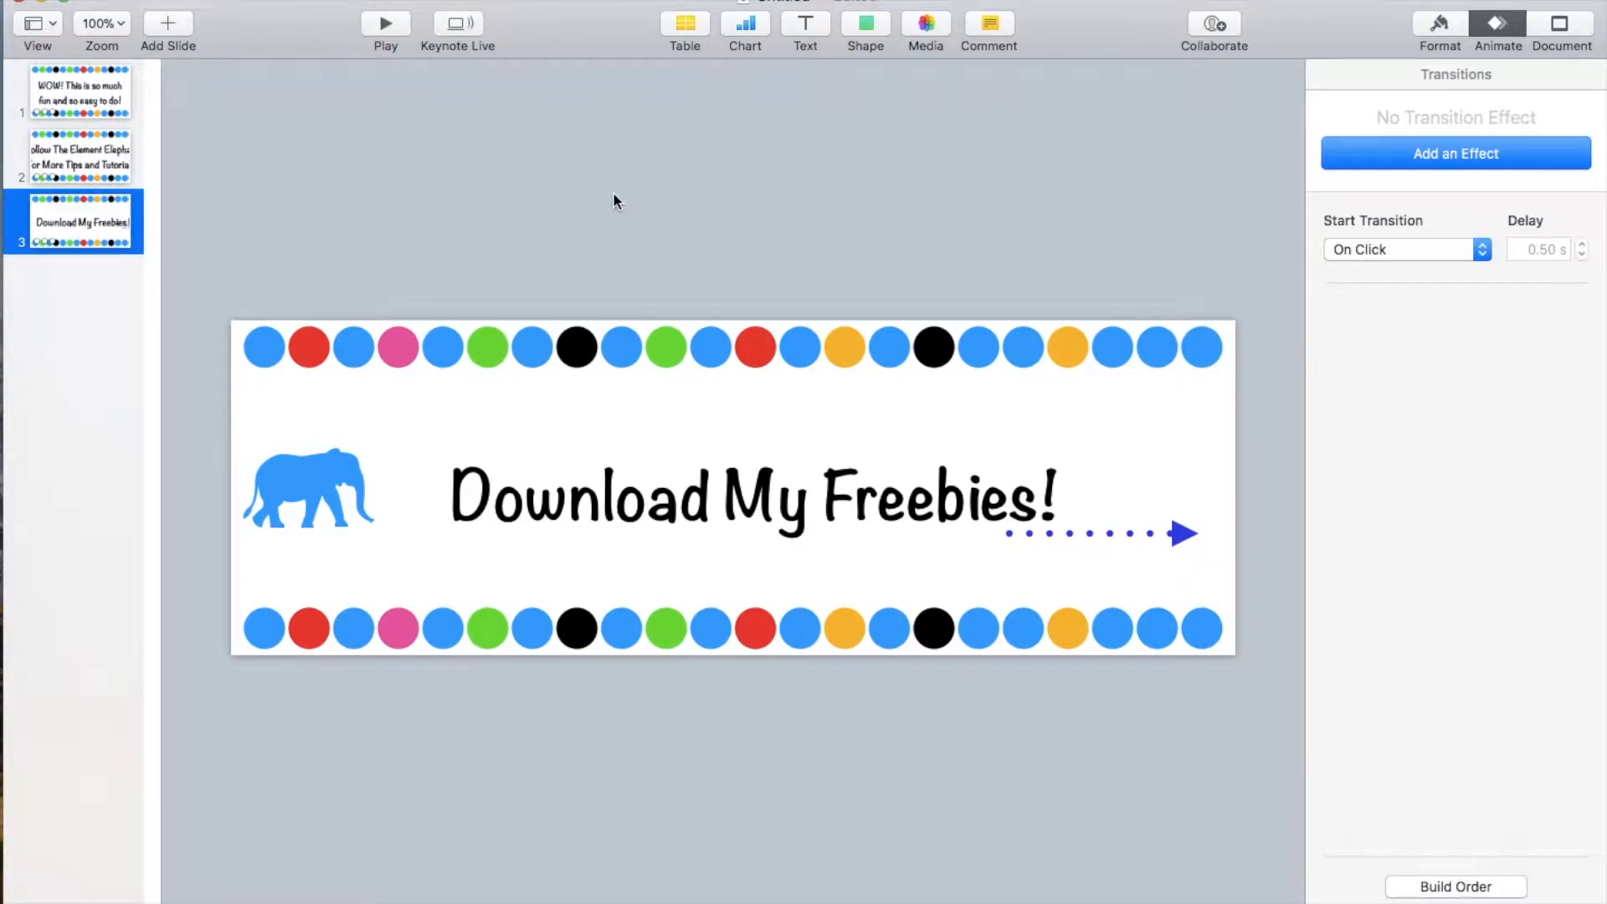
Set the third slide's transition to start Automatically and play the slideshow from the first slide
left_click(106, 104)
left_click(114, 170)
left_click(118, 220)
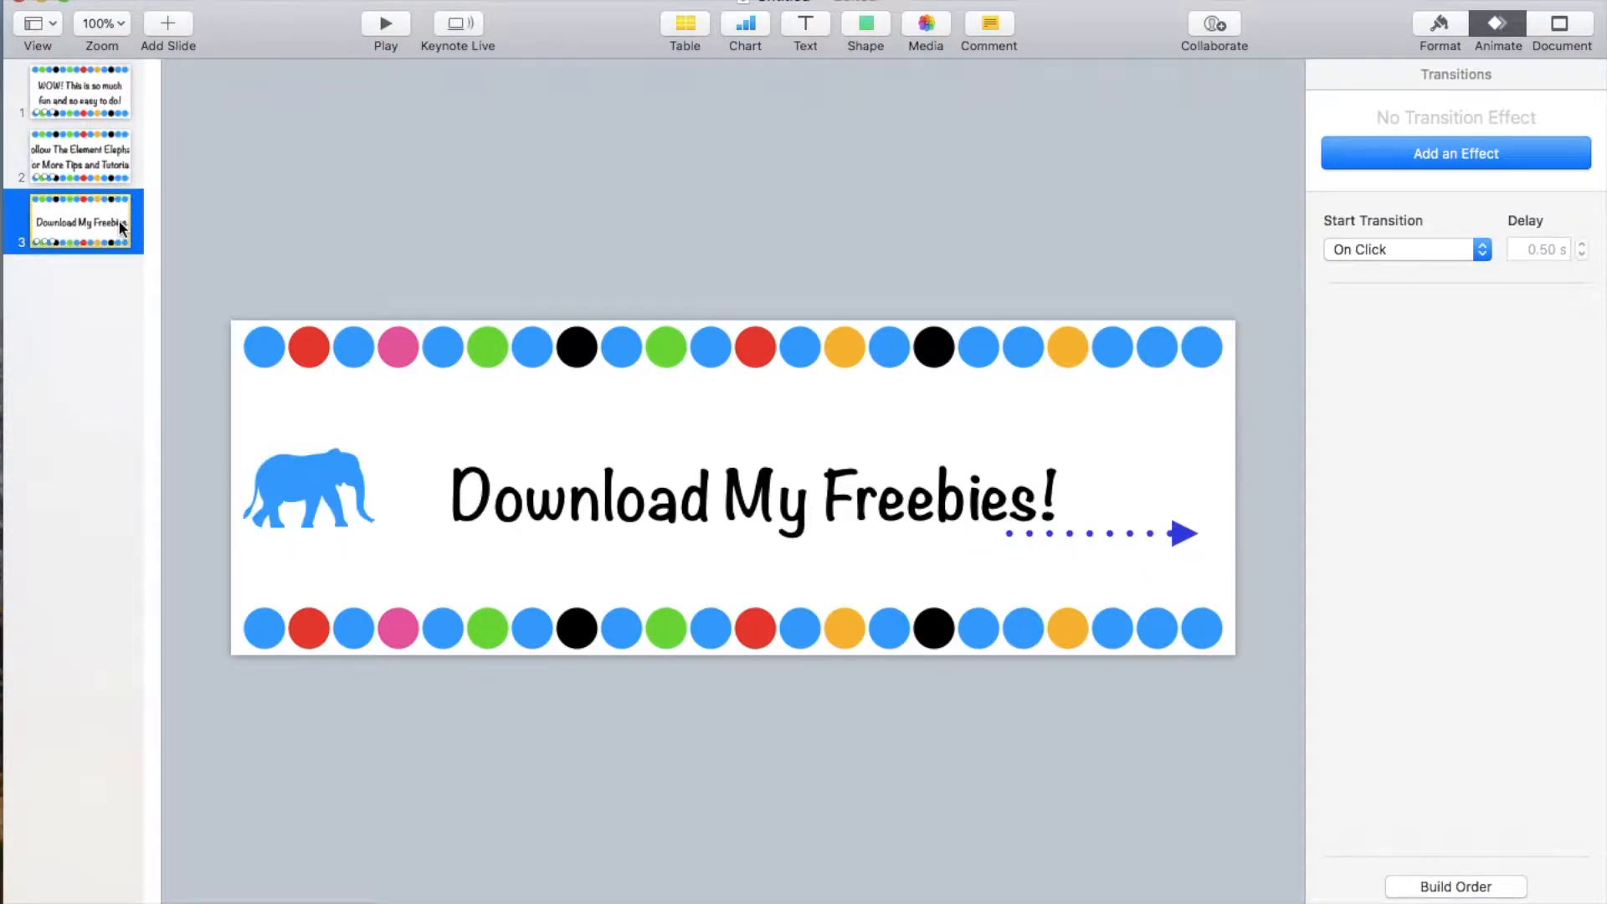
left_click(107, 107)
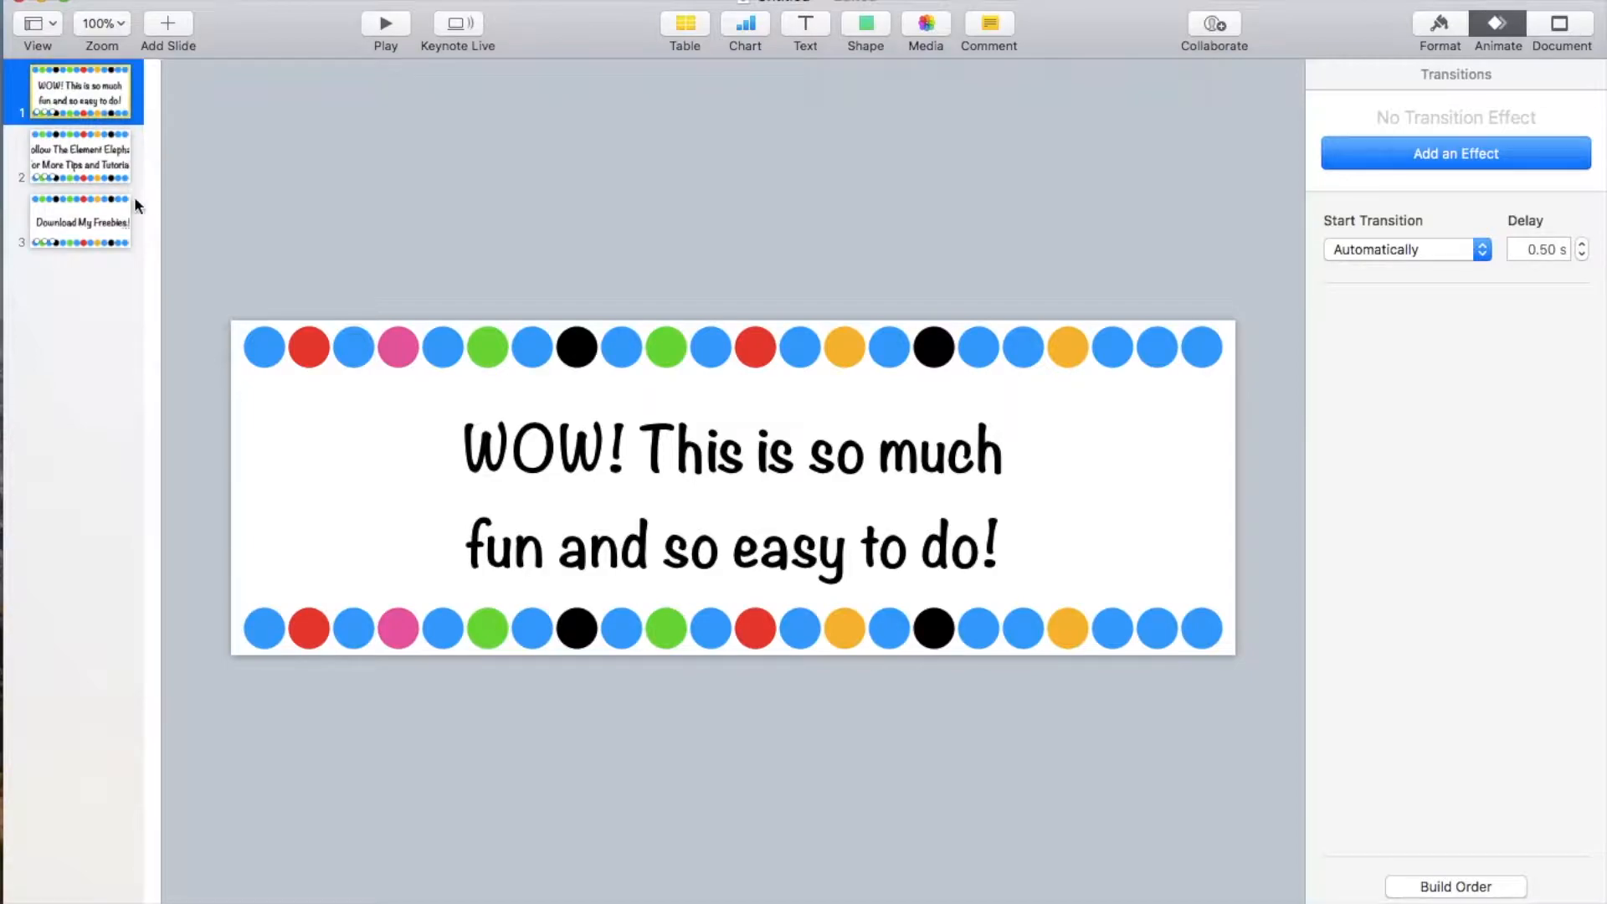
left_click(113, 213)
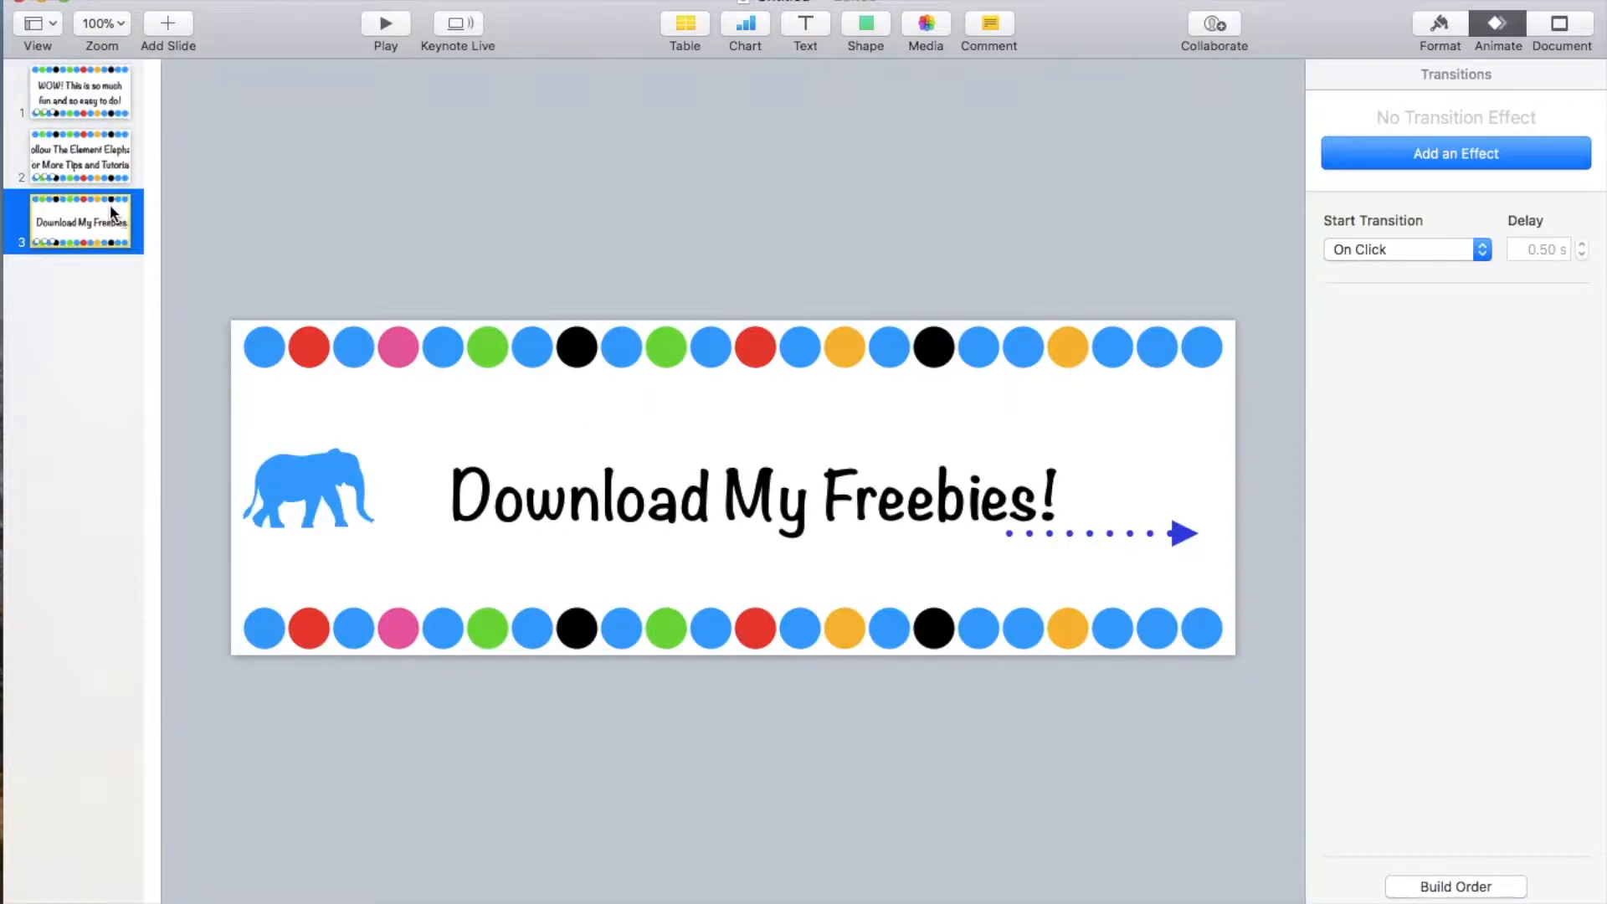
left_click(1420, 257)
left_click(1384, 250)
left_click(111, 104)
left_click(385, 24)
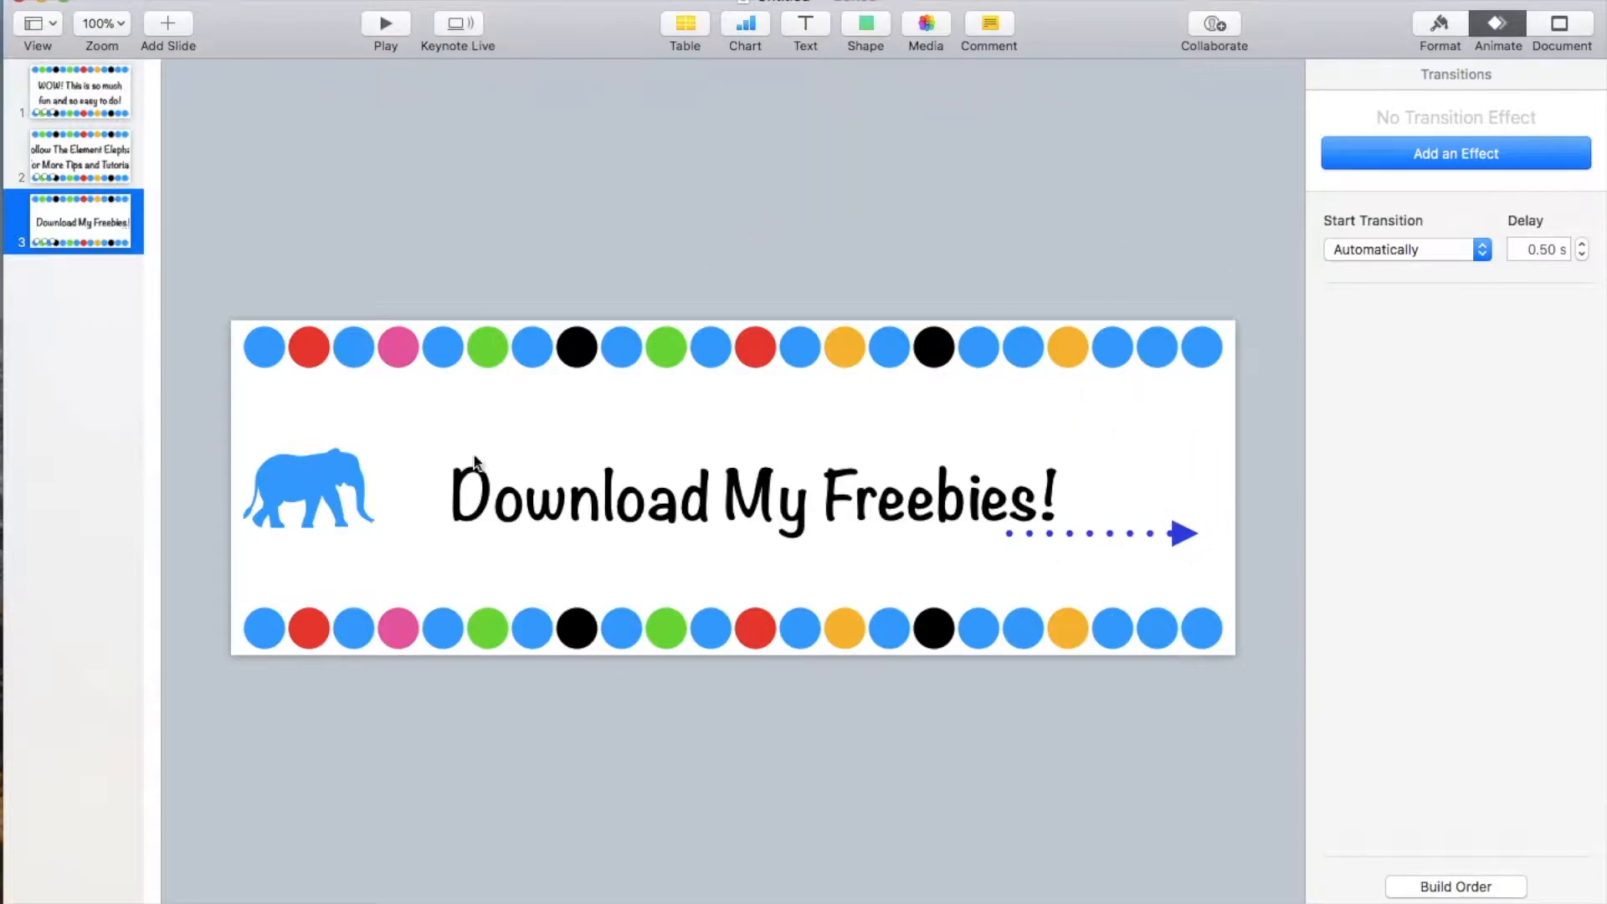
Switch to Google Chrome to view the animated banners on the store page, then return to Keynote
left_click(636, 880)
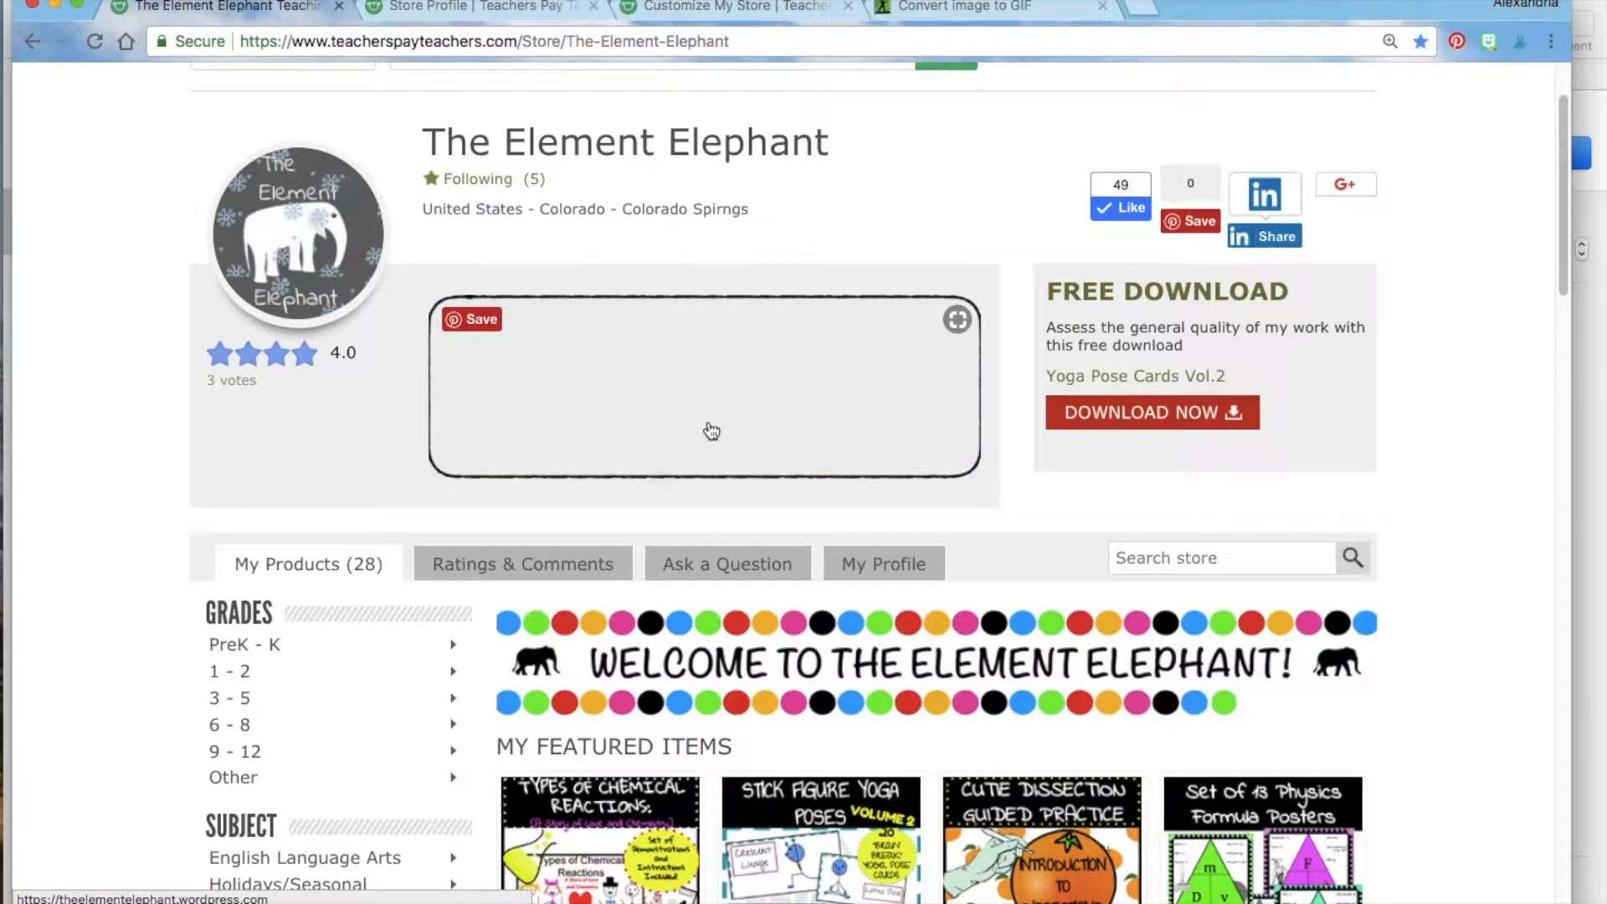
mouse_move(693, 902)
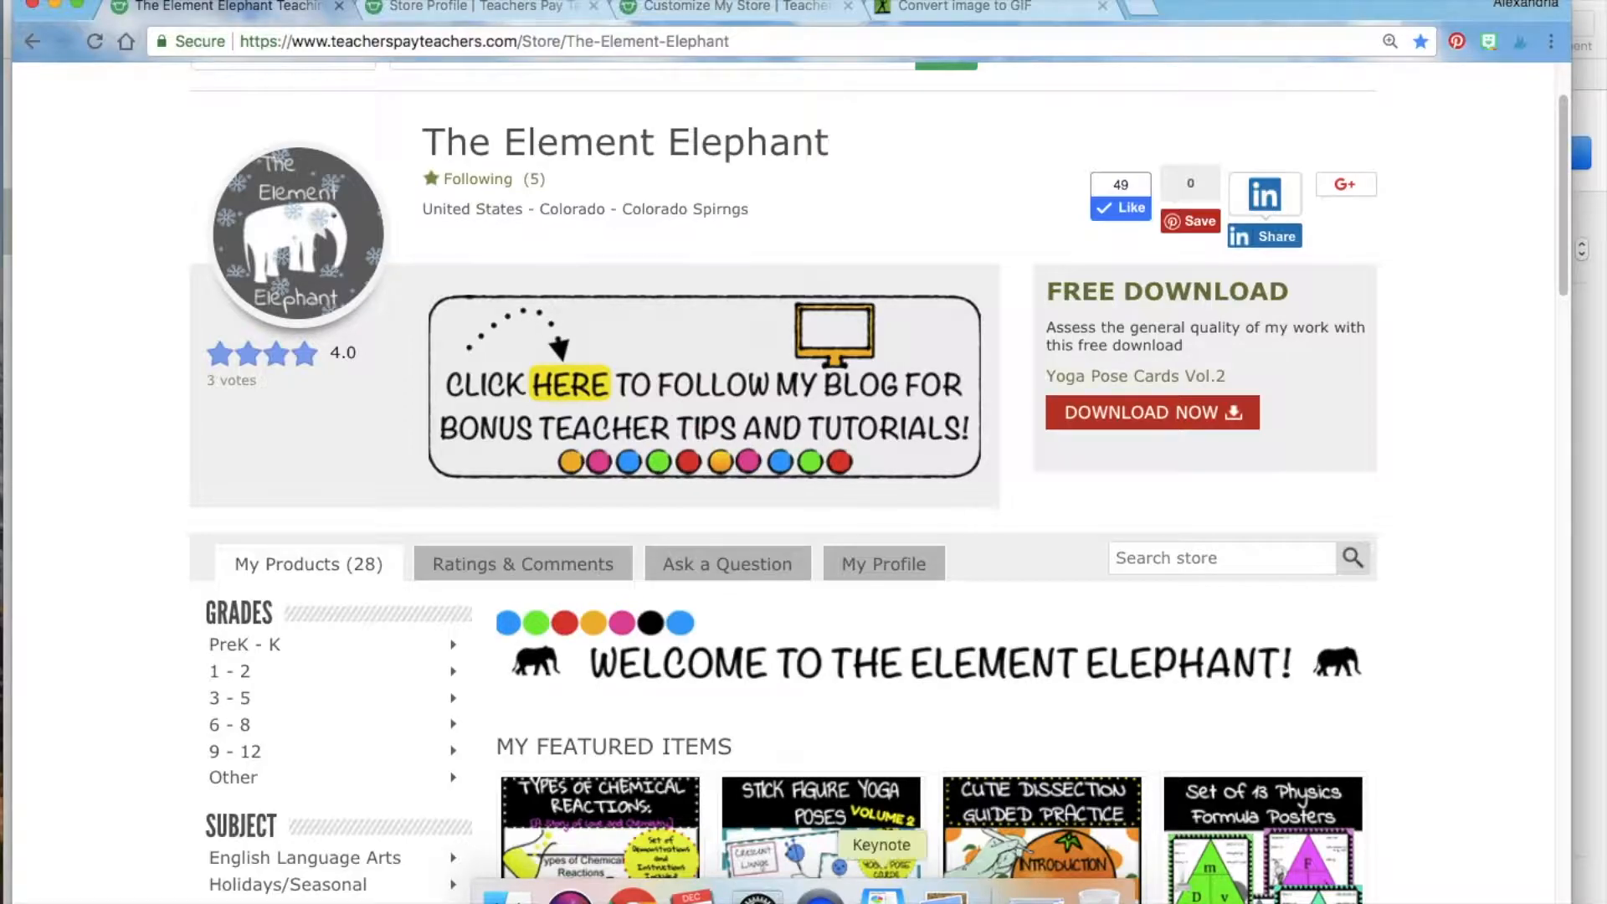
left_click(882, 897)
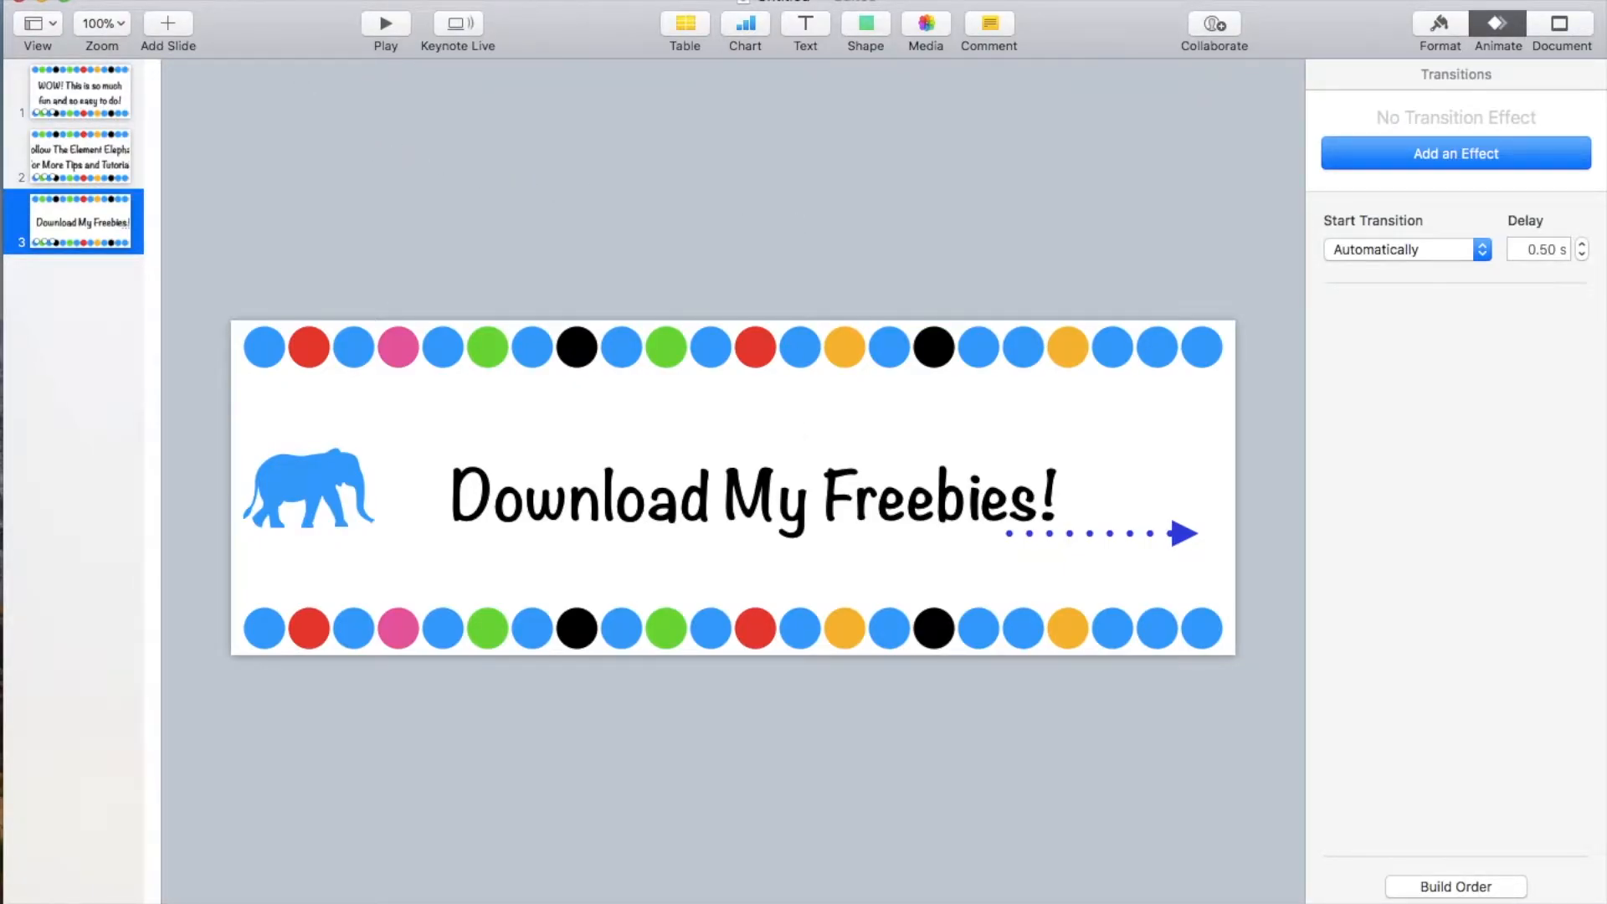
Set up a QuickTime export with 1 second for both slides and builds and the 1080p format
left_click(155, 1)
mouse_move(239, 200)
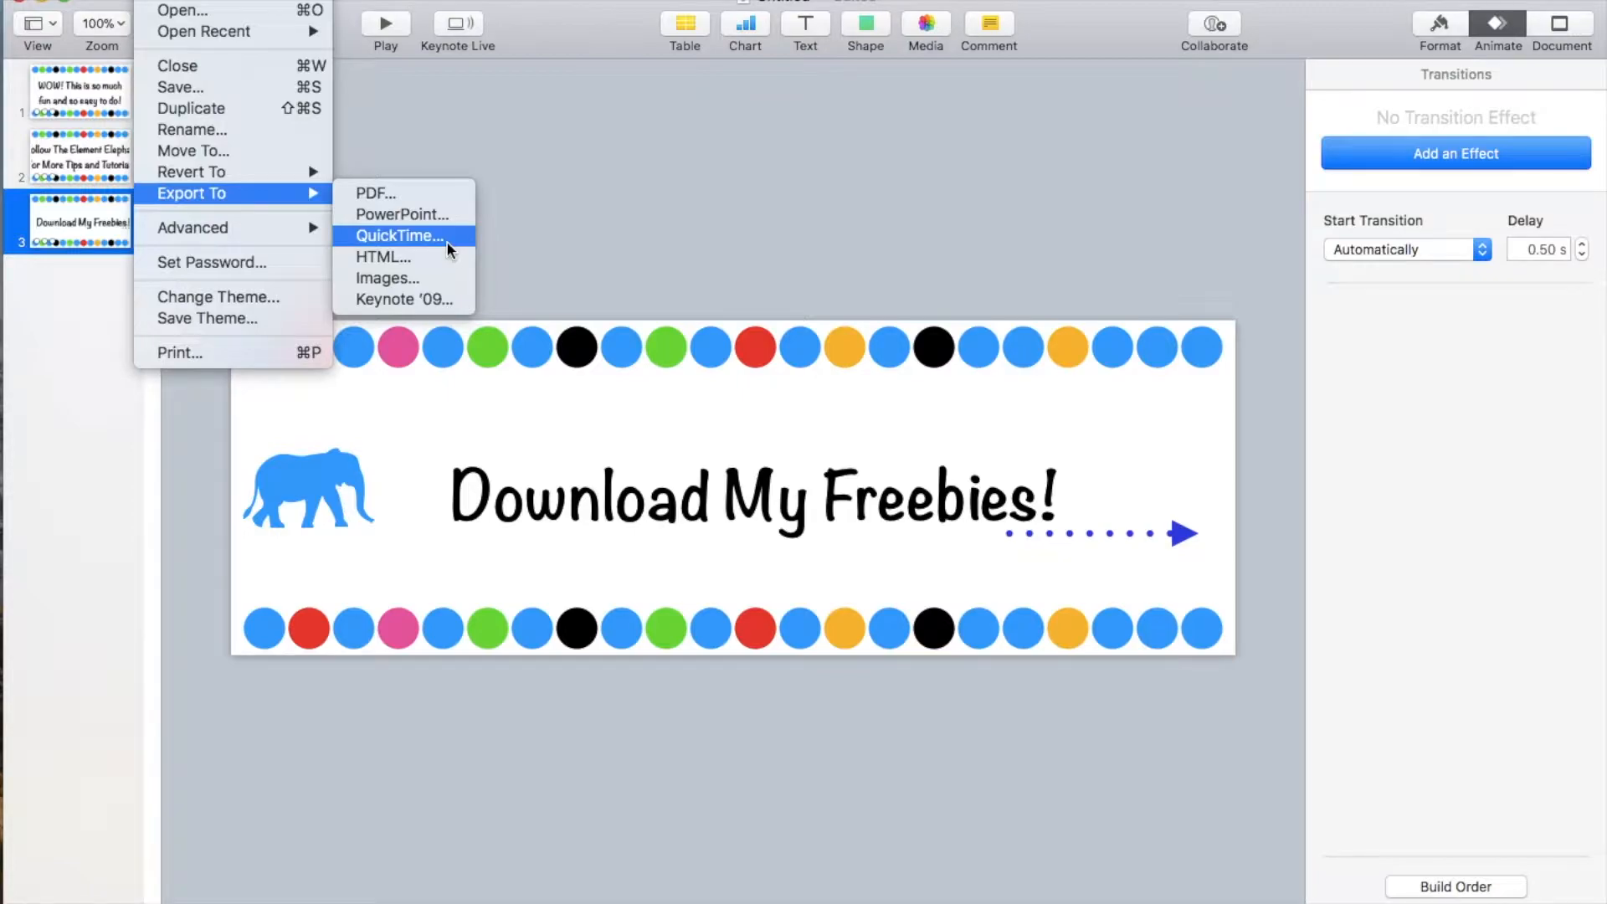
left_click(400, 236)
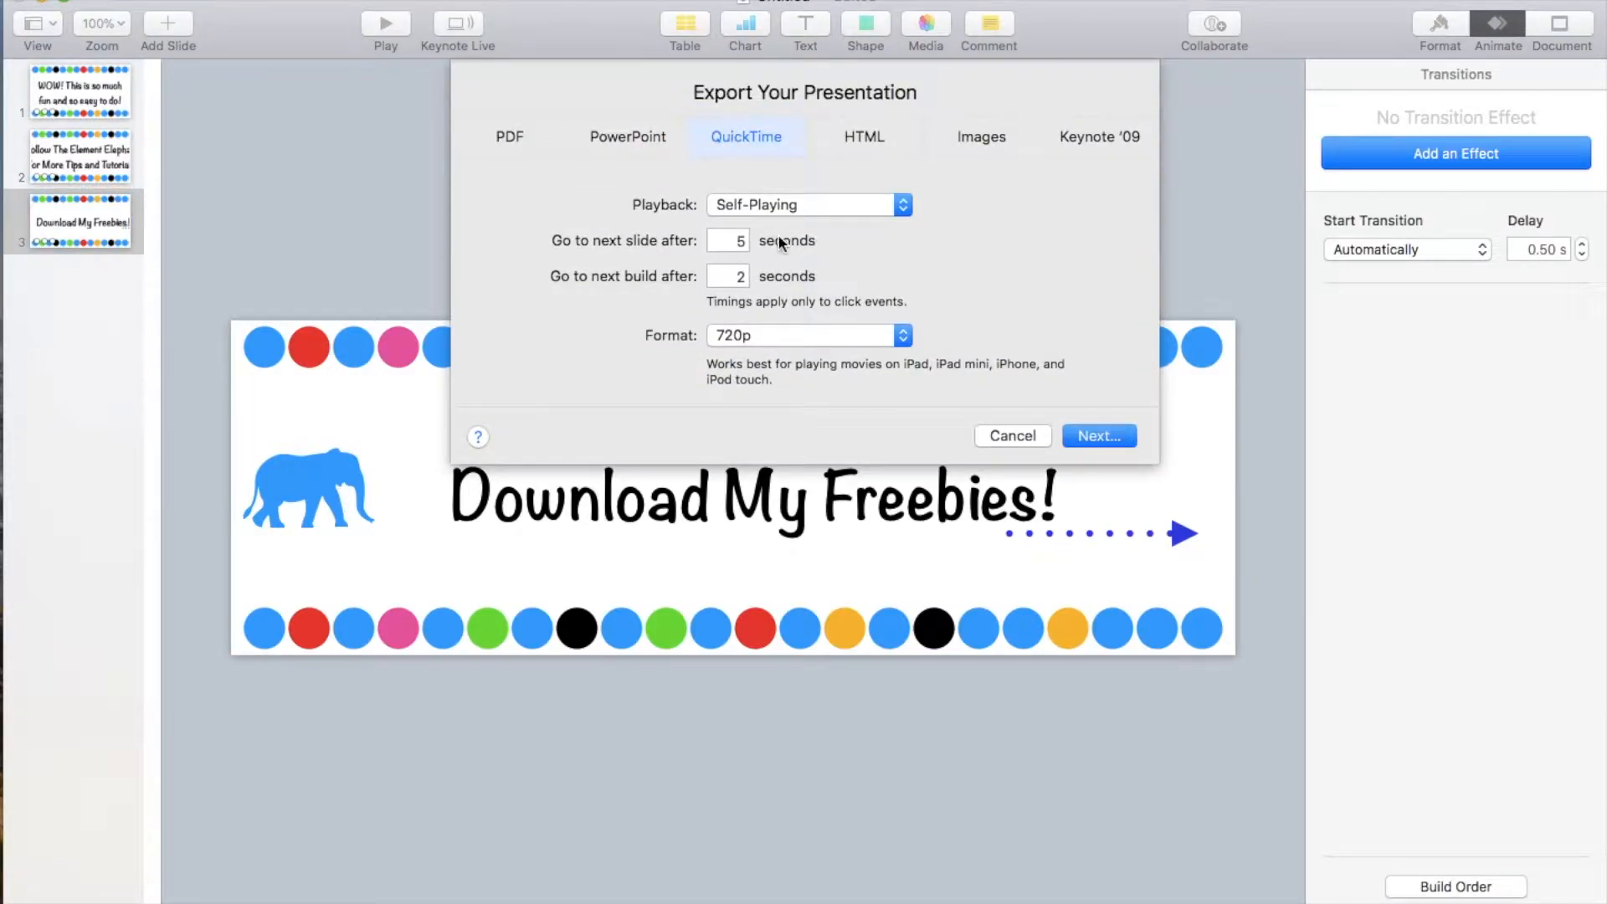
key("BackSpace")
type("1")
left_click(746, 276)
left_click(836, 335)
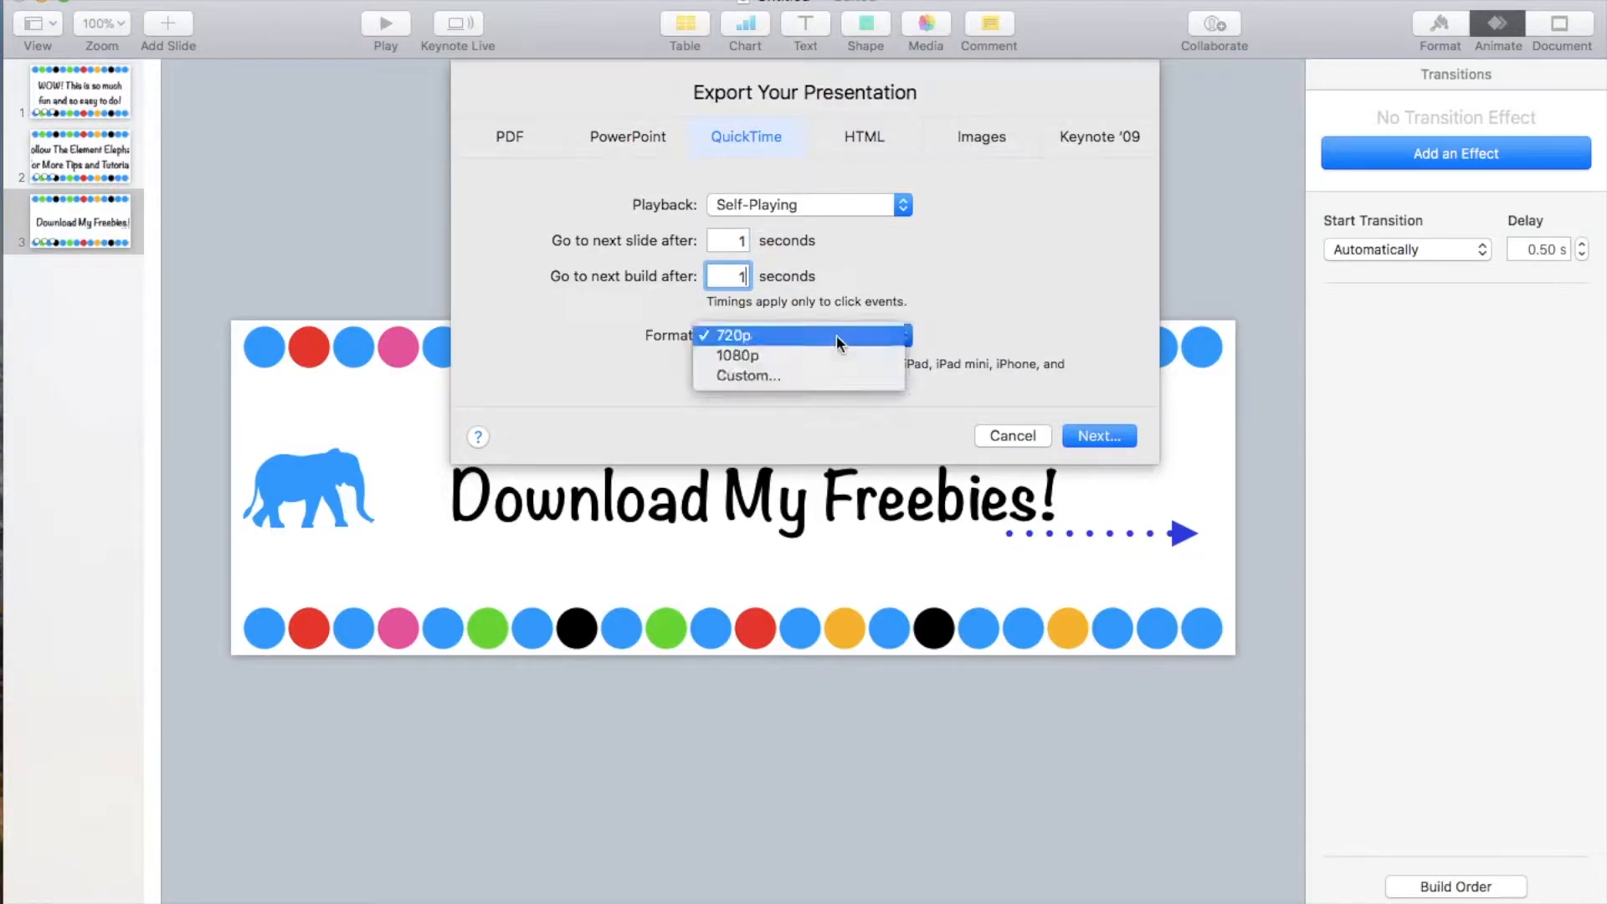
left_click(736, 357)
Export the movie as TEST 1 to the BLOG BANNERS folder
left_click(1107, 435)
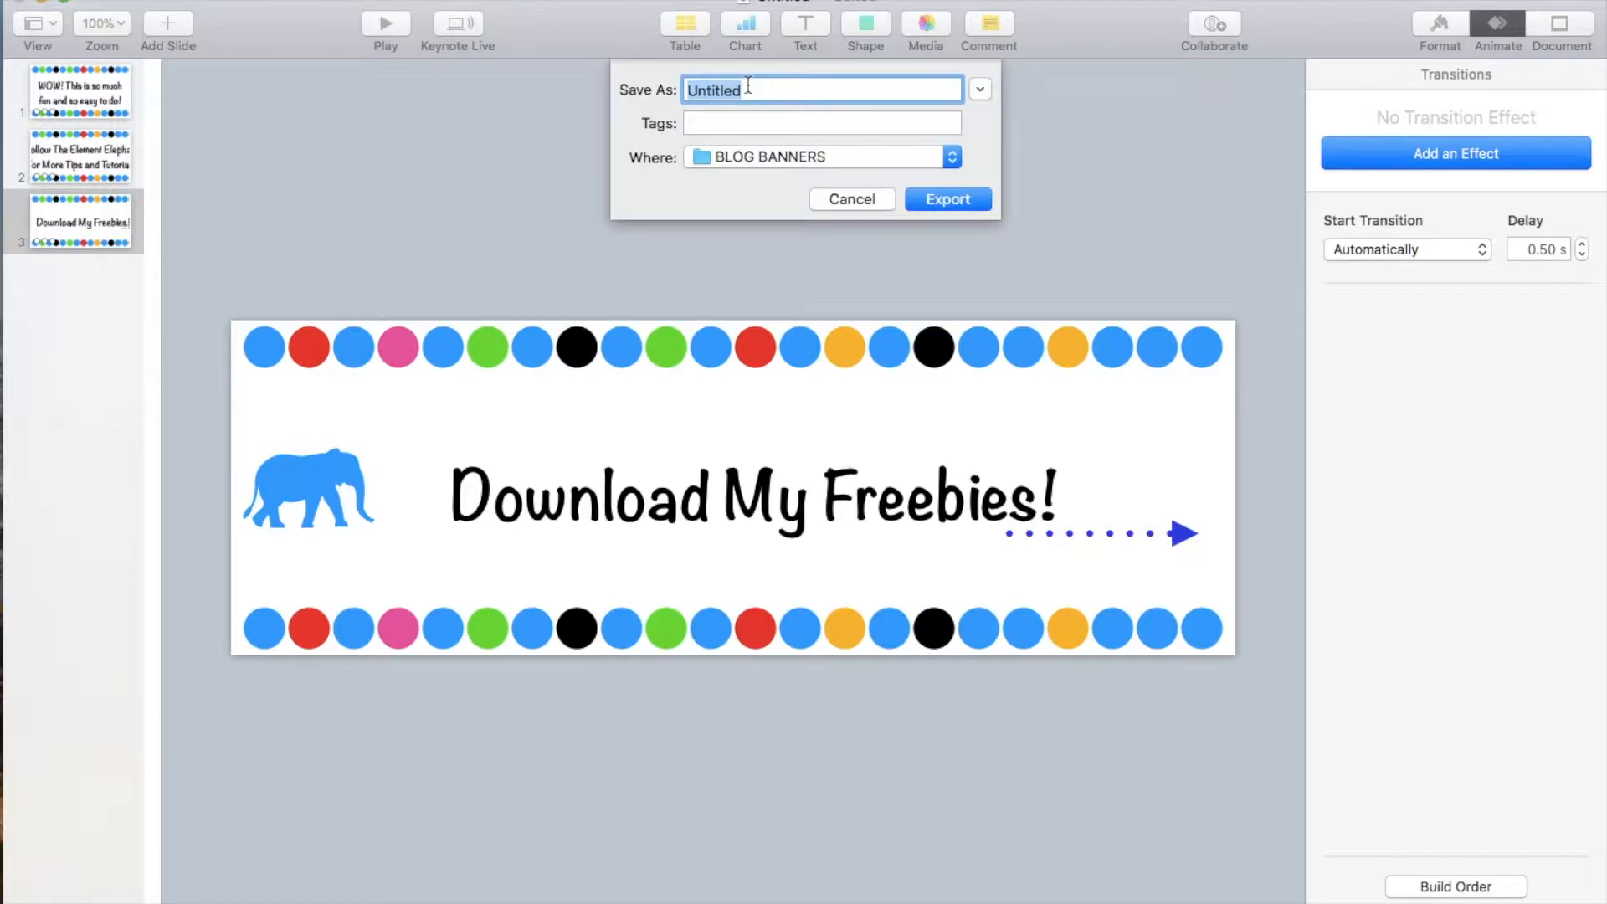
type("TEST 1")
left_click(941, 200)
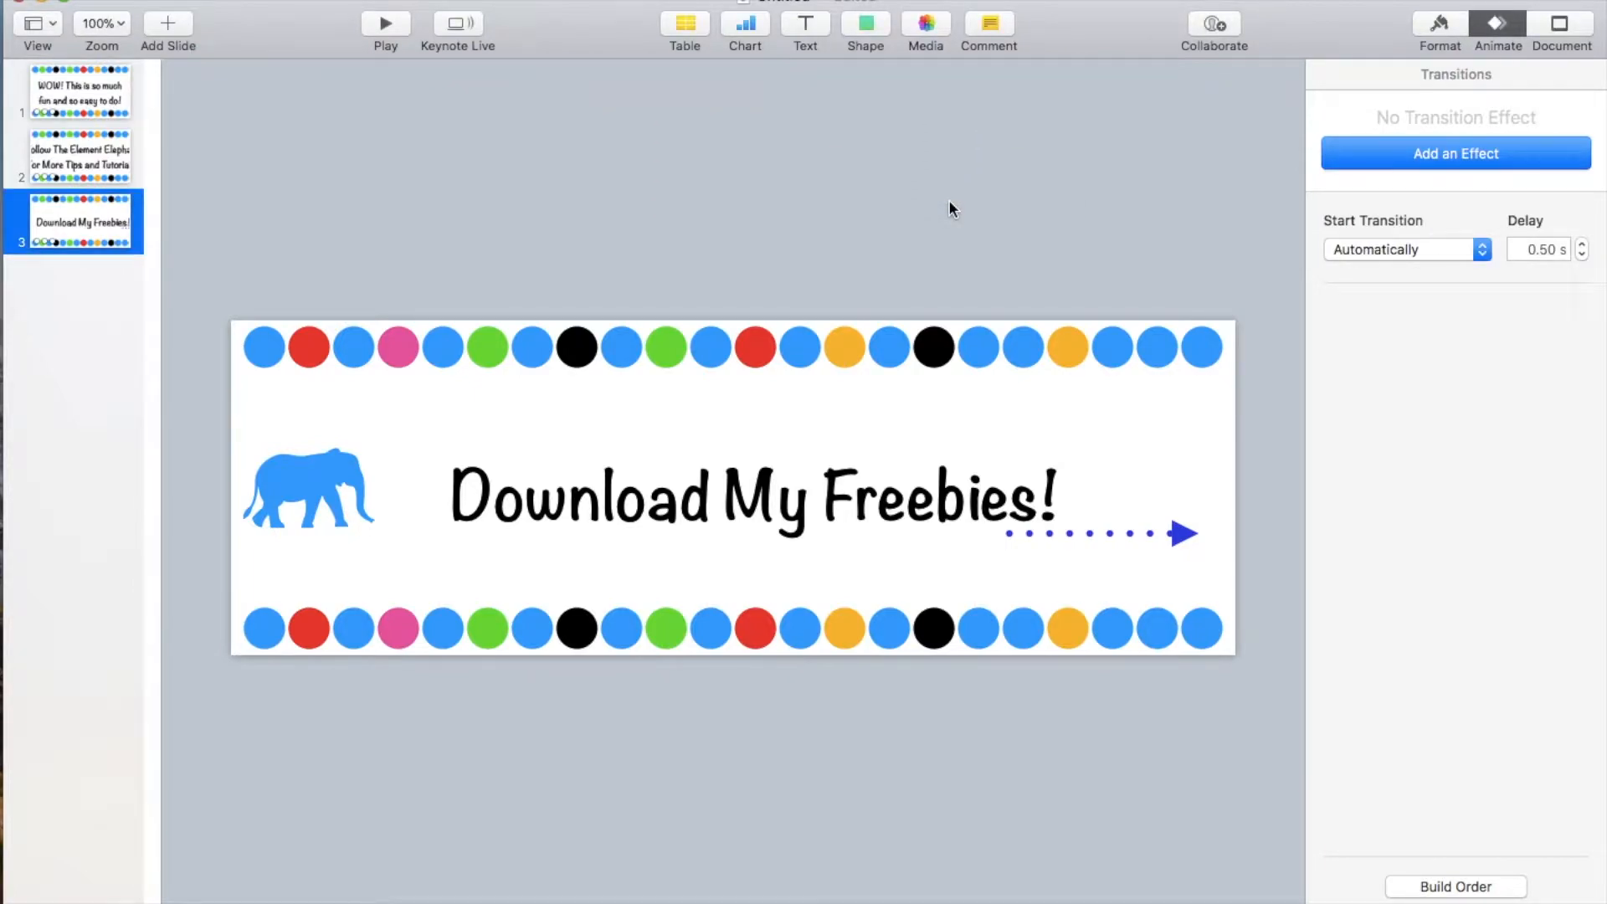
Switch to Google Chrome and choose TEST 1 from the BLOG BANNERS folder as the file to convert to GIF on Online-Convert
mouse_move(753, 903)
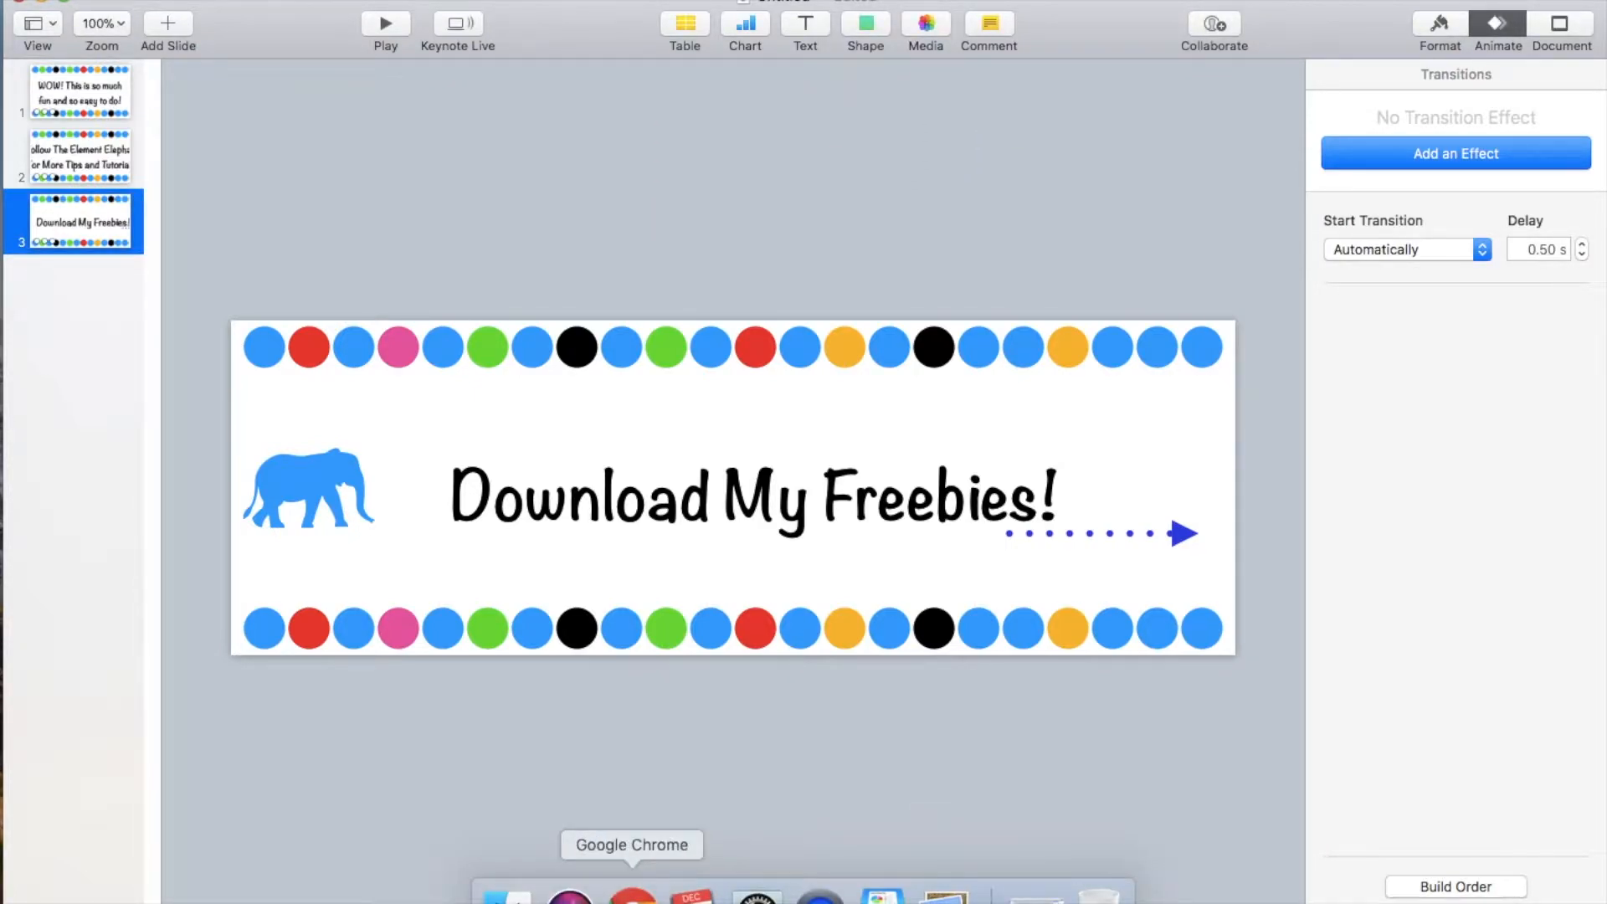
left_click(633, 897)
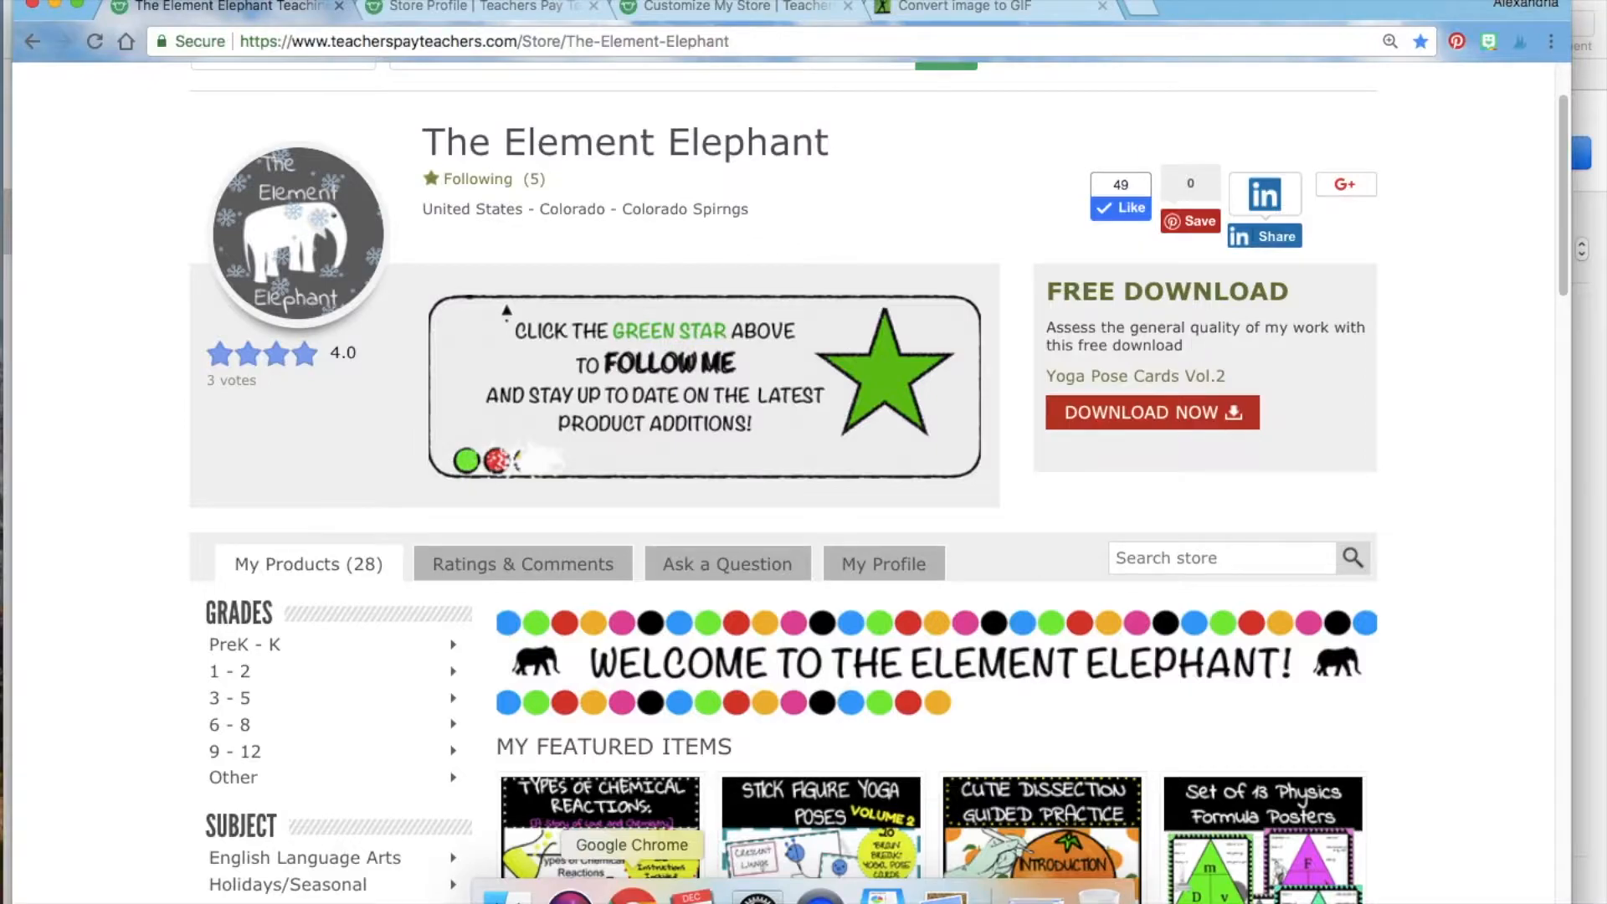
left_click(952, 8)
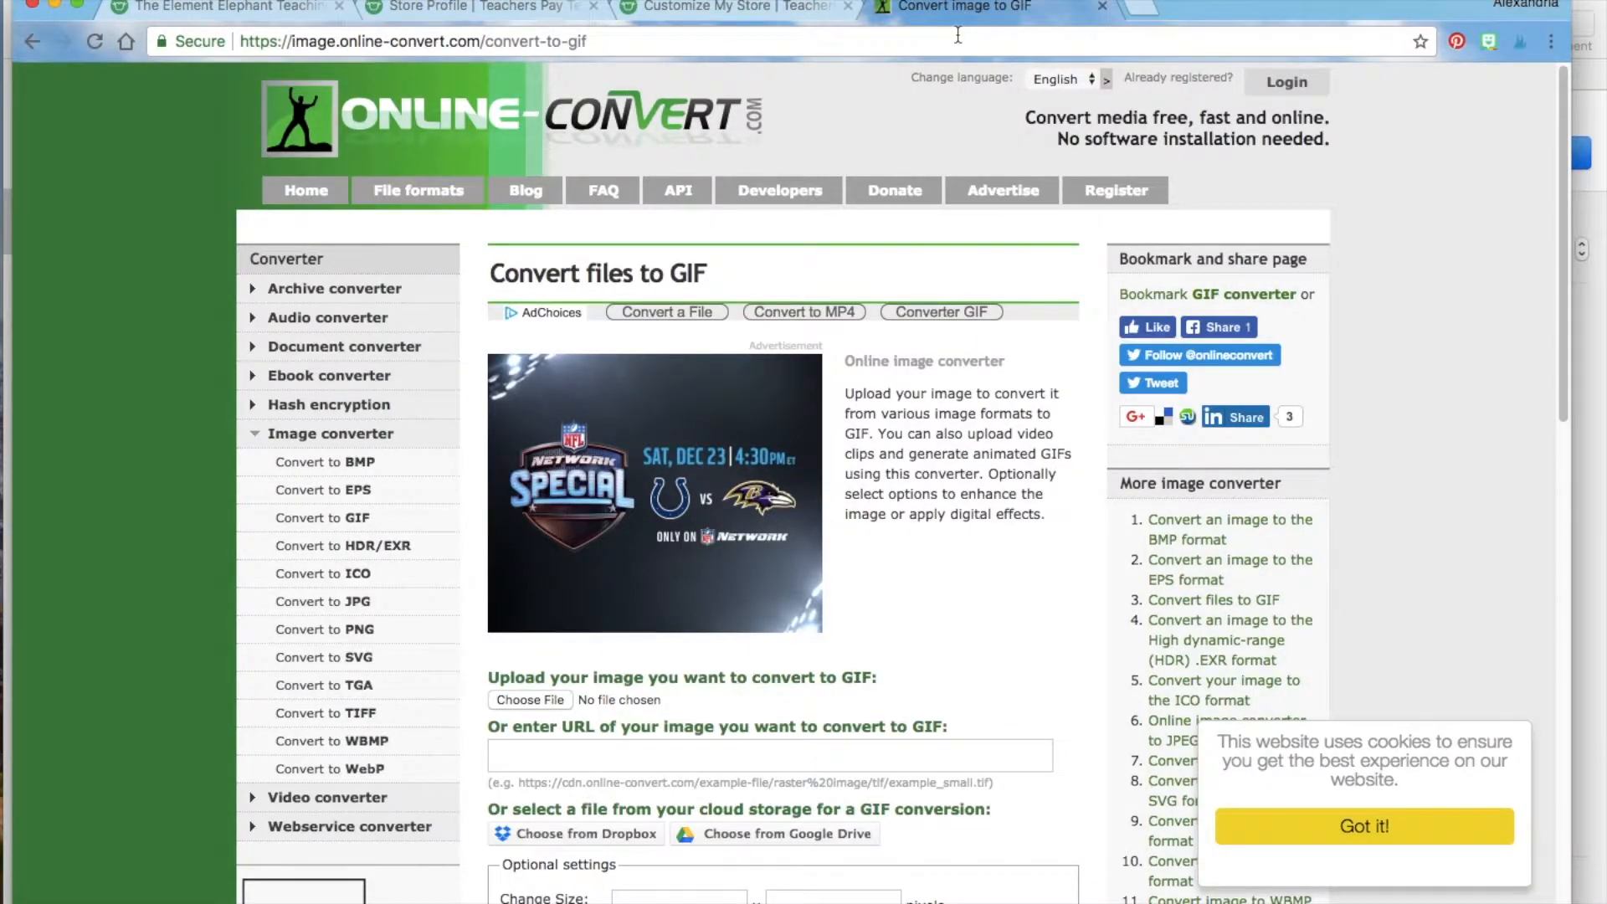
scroll(988, 559, "down", 4)
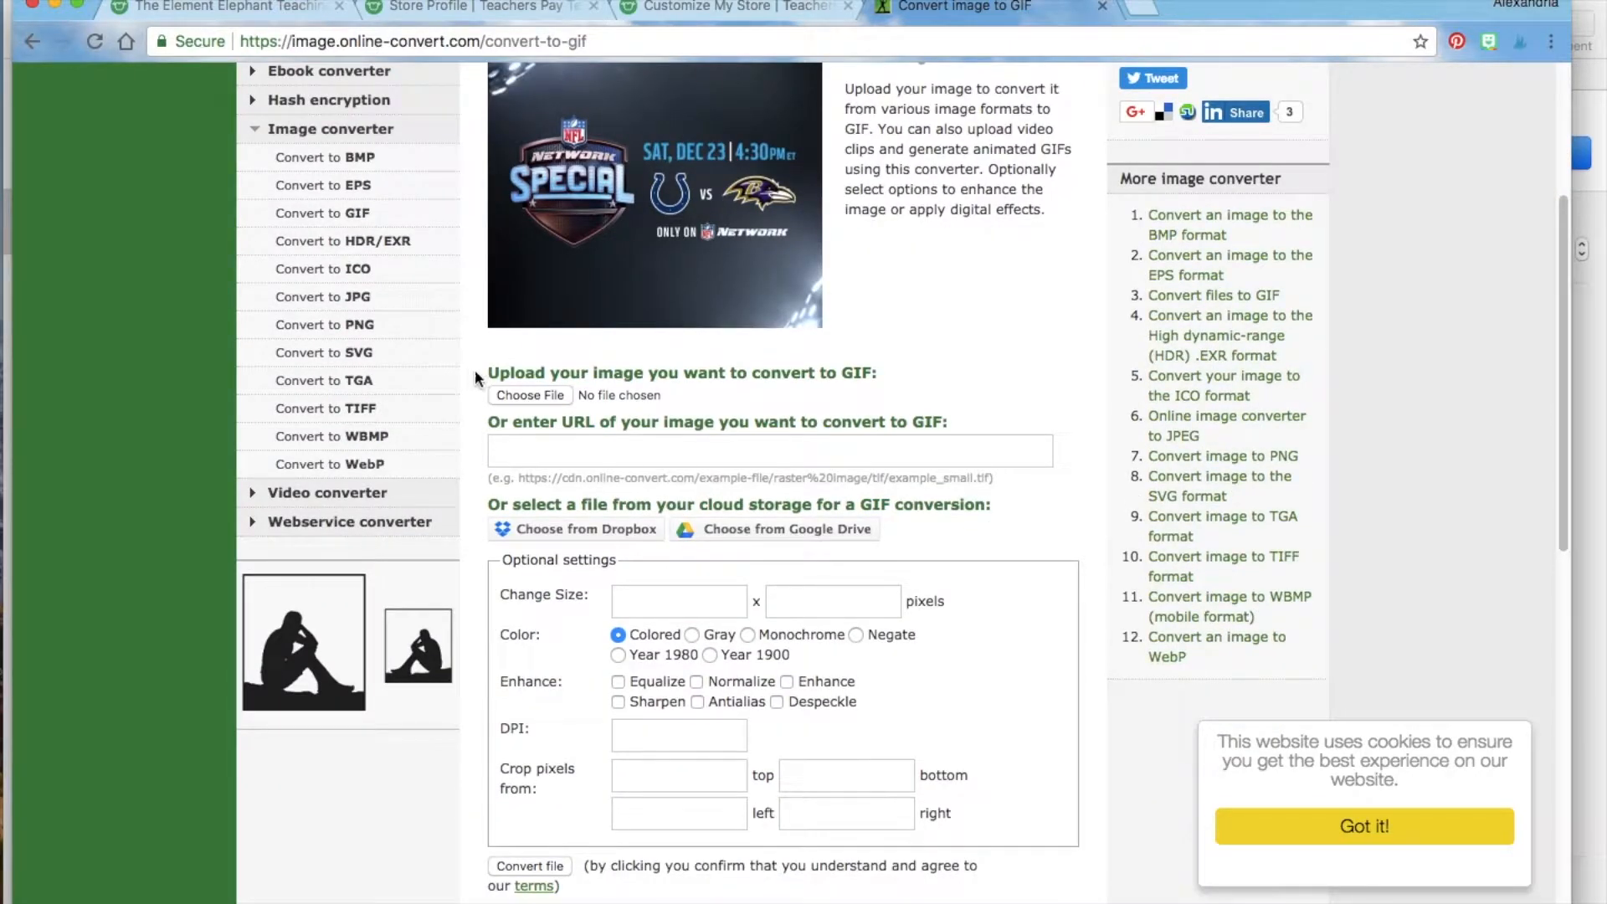
left_click(529, 394)
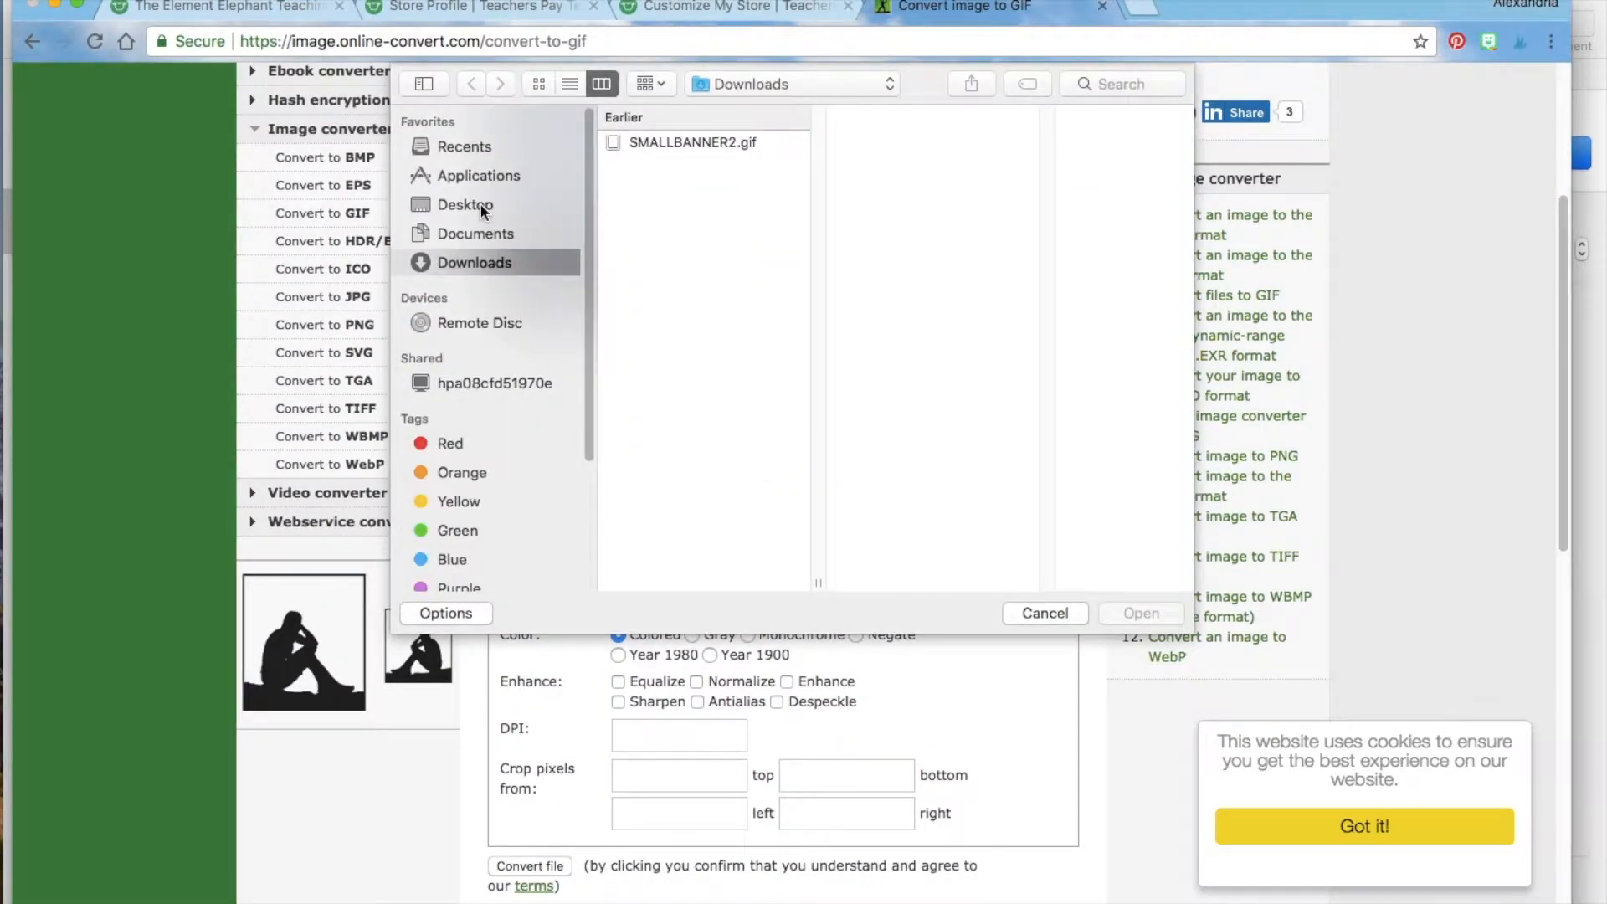
left_click(473, 204)
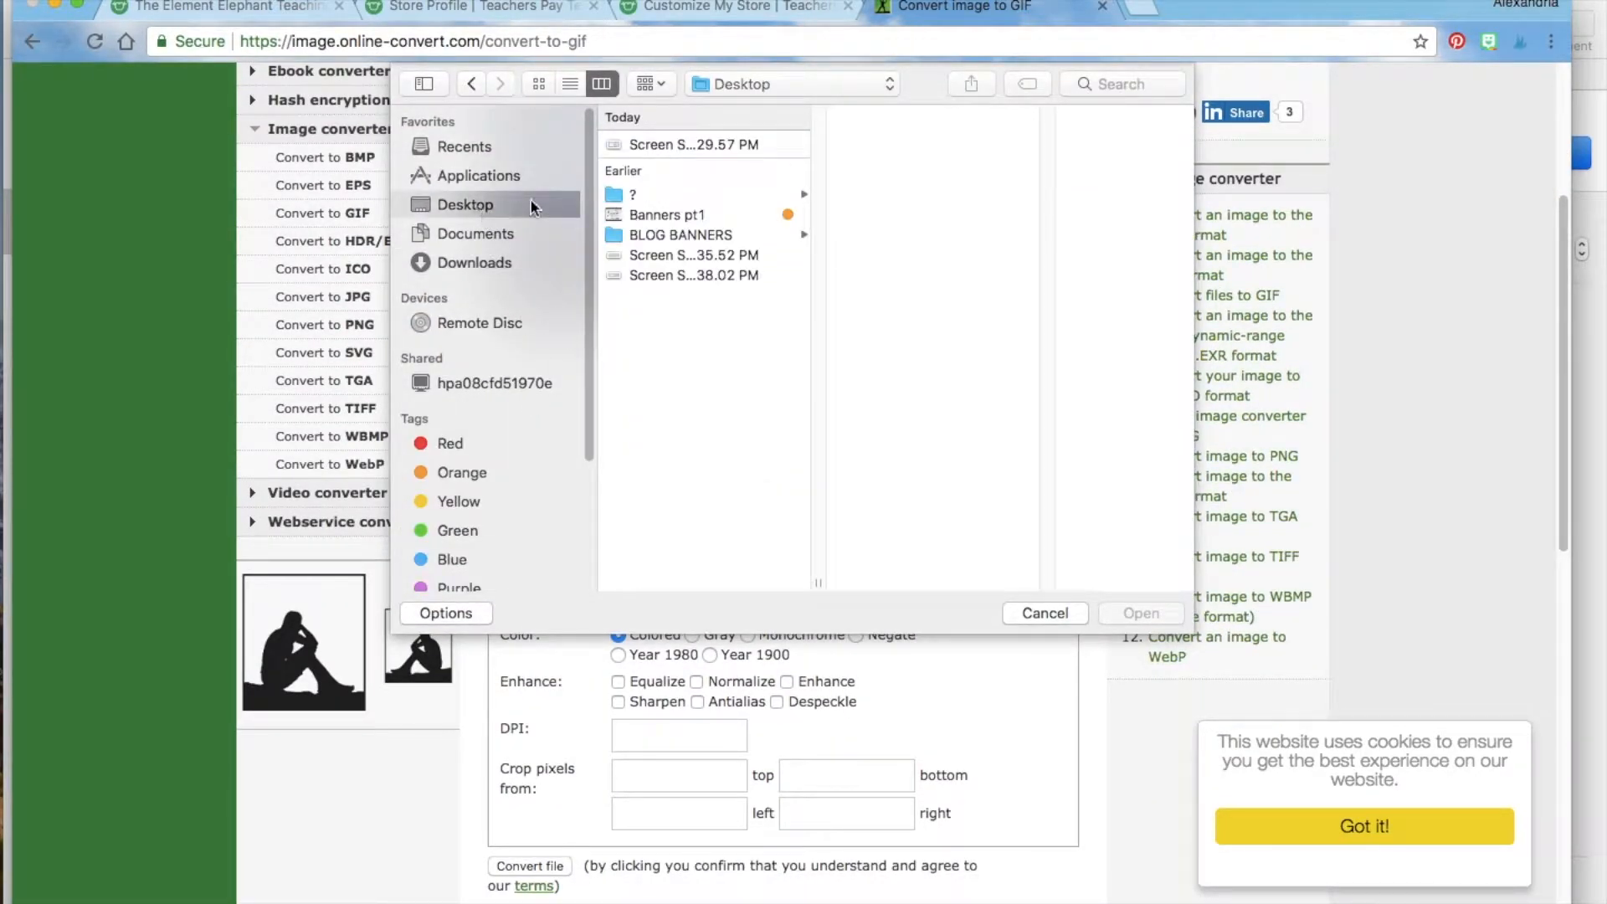
left_click(683, 233)
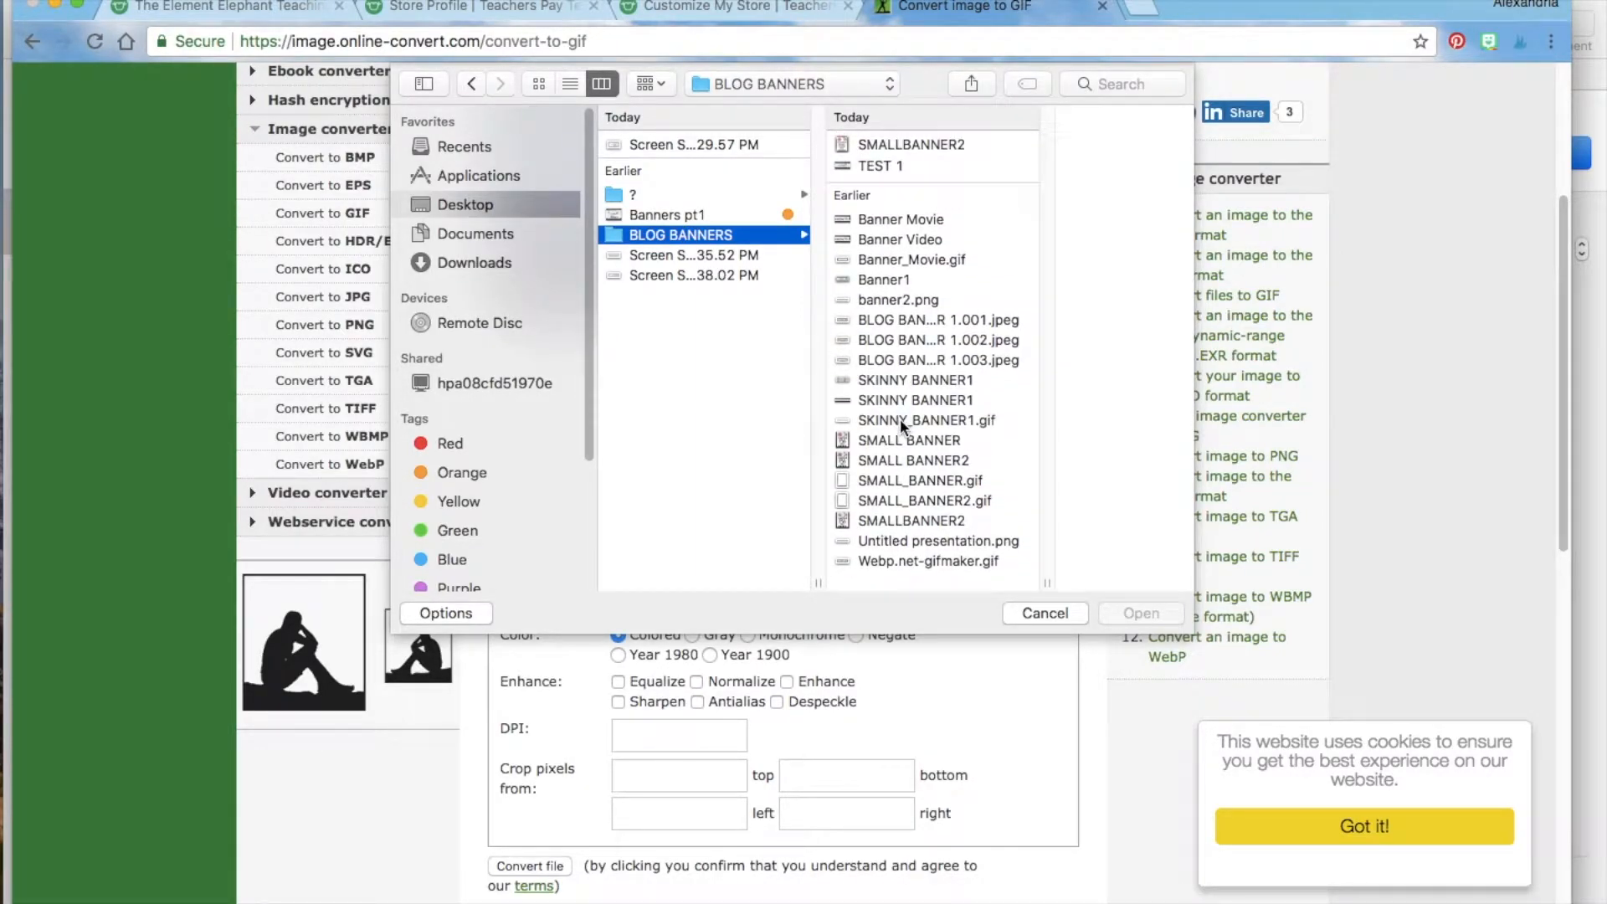
left_click(876, 159)
key("Return")
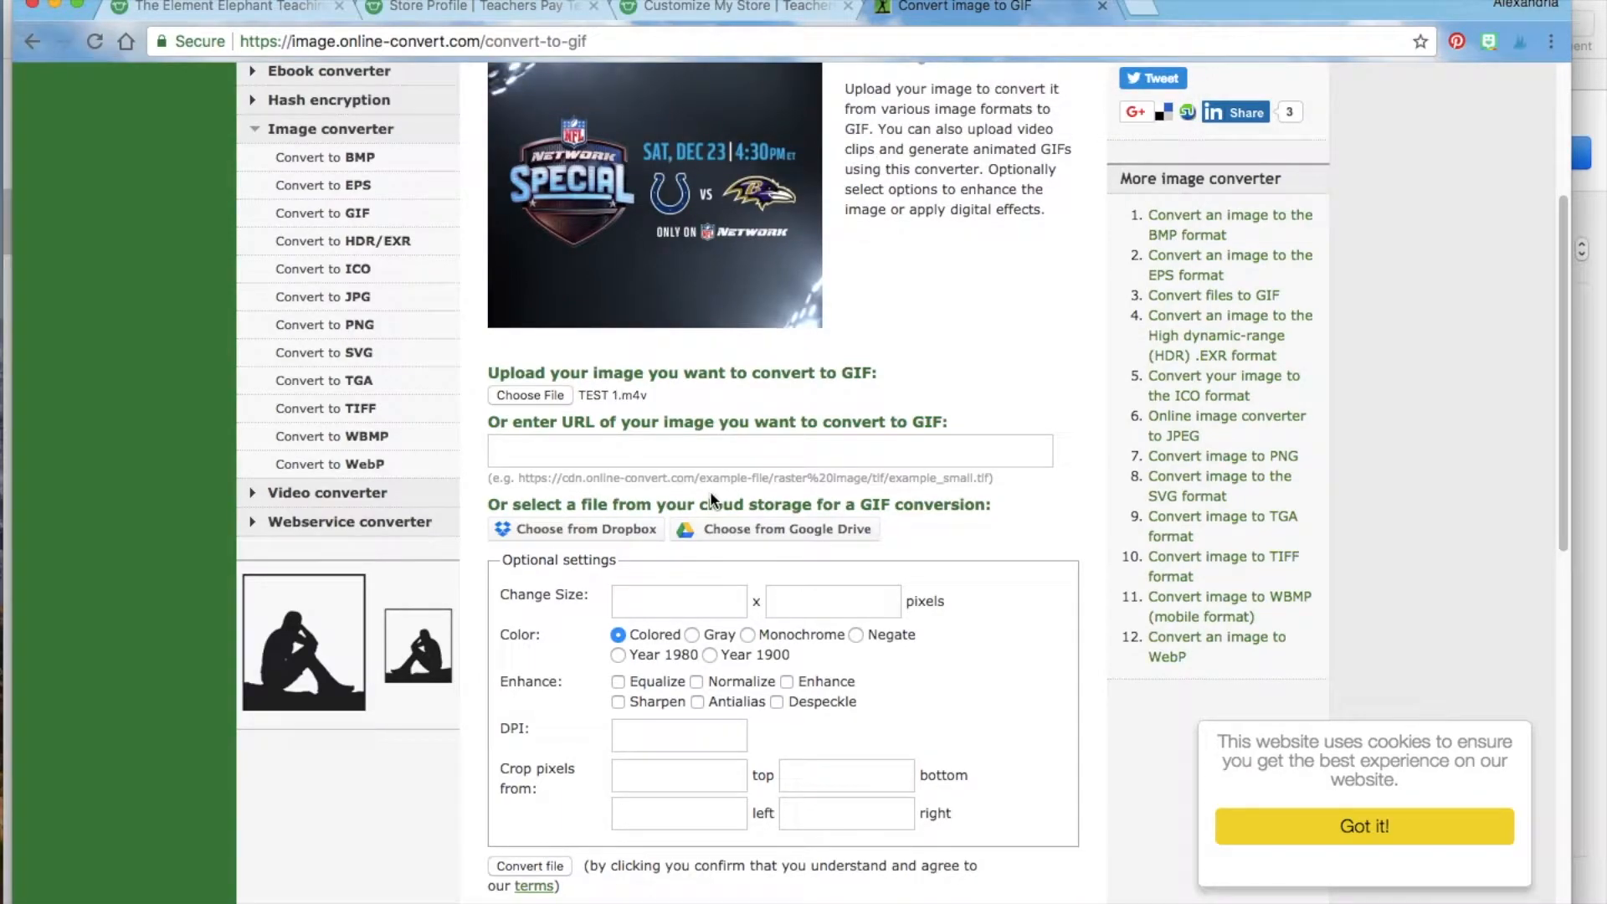
Check the required banner size on the store profile page and set the GIF output size to 450 x 150 pixels
left_click(632, 604)
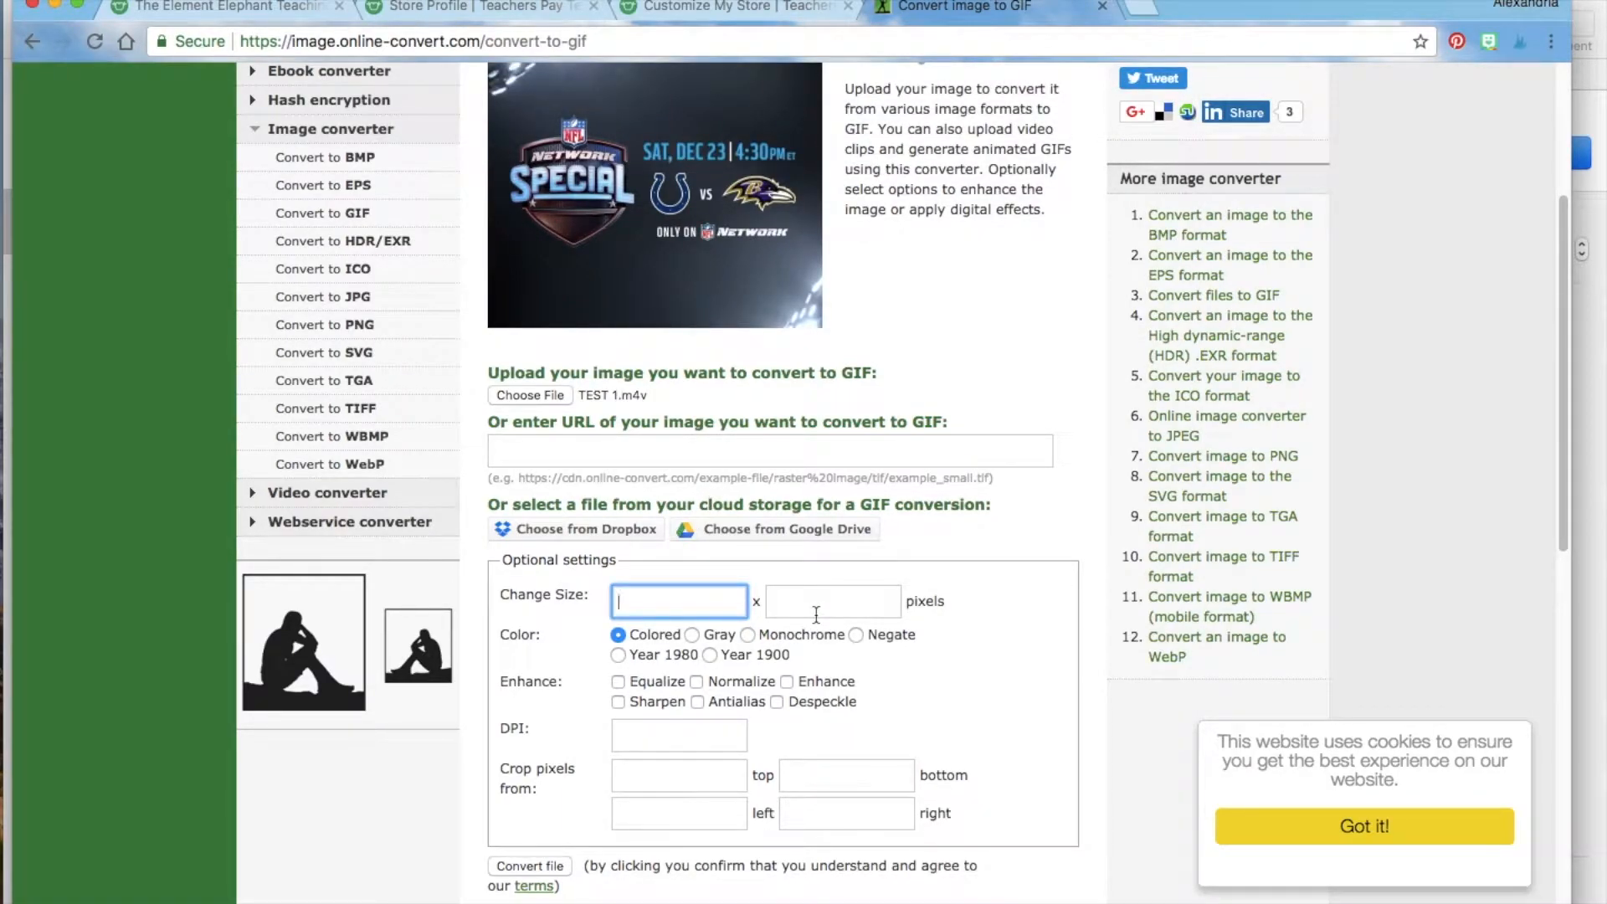
left_click(428, 8)
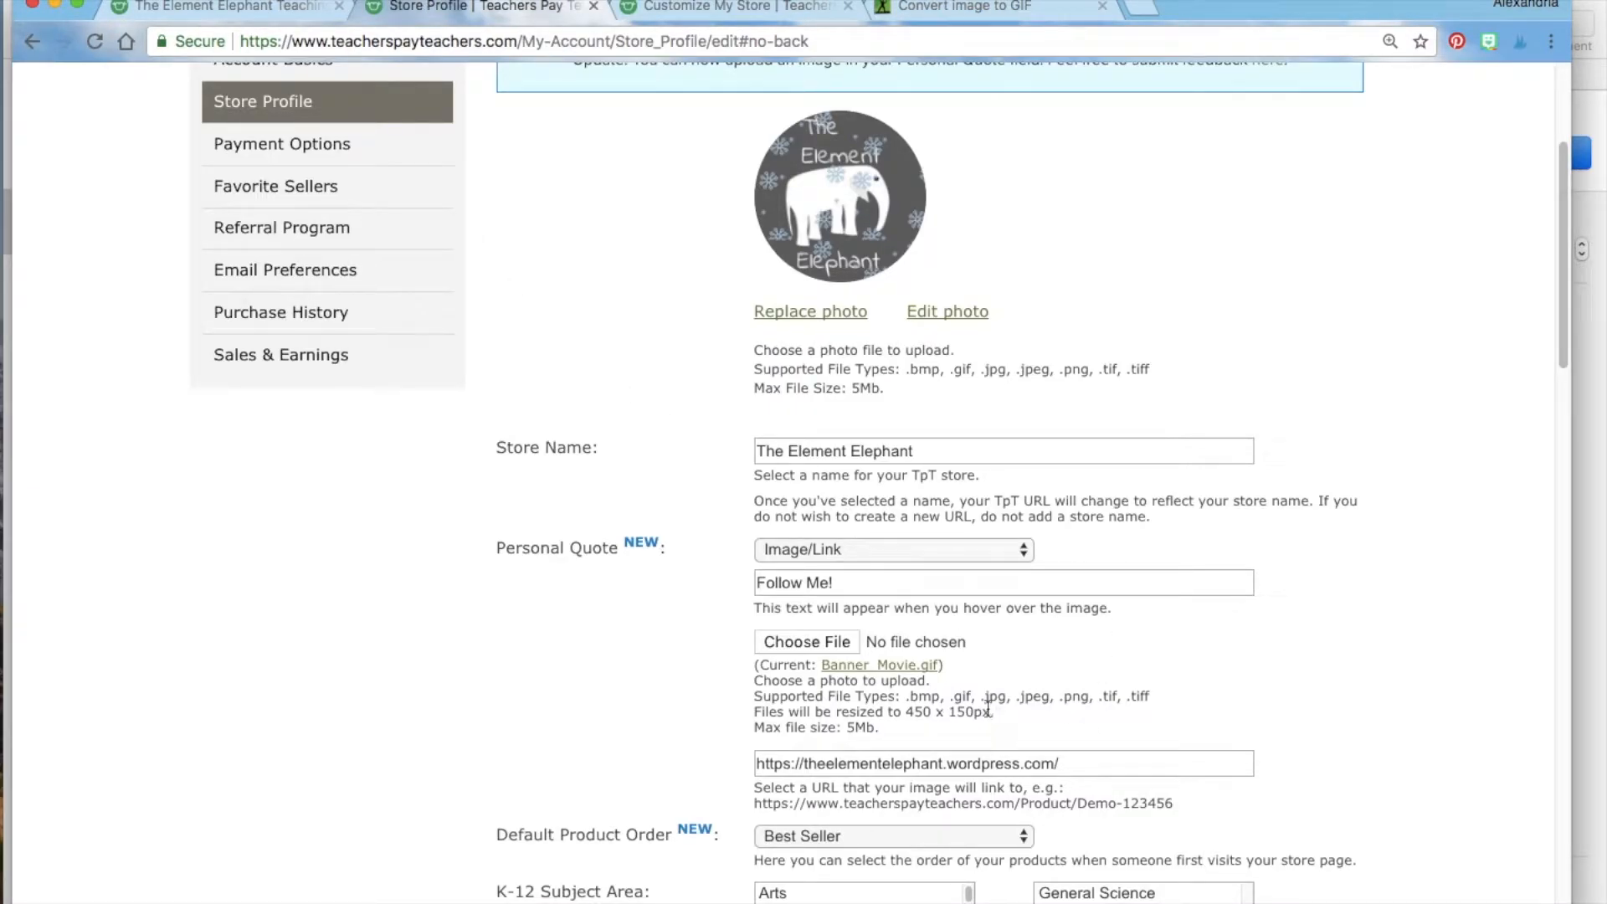
left_click_drag(993, 711, 906, 711)
left_click(1002, 9)
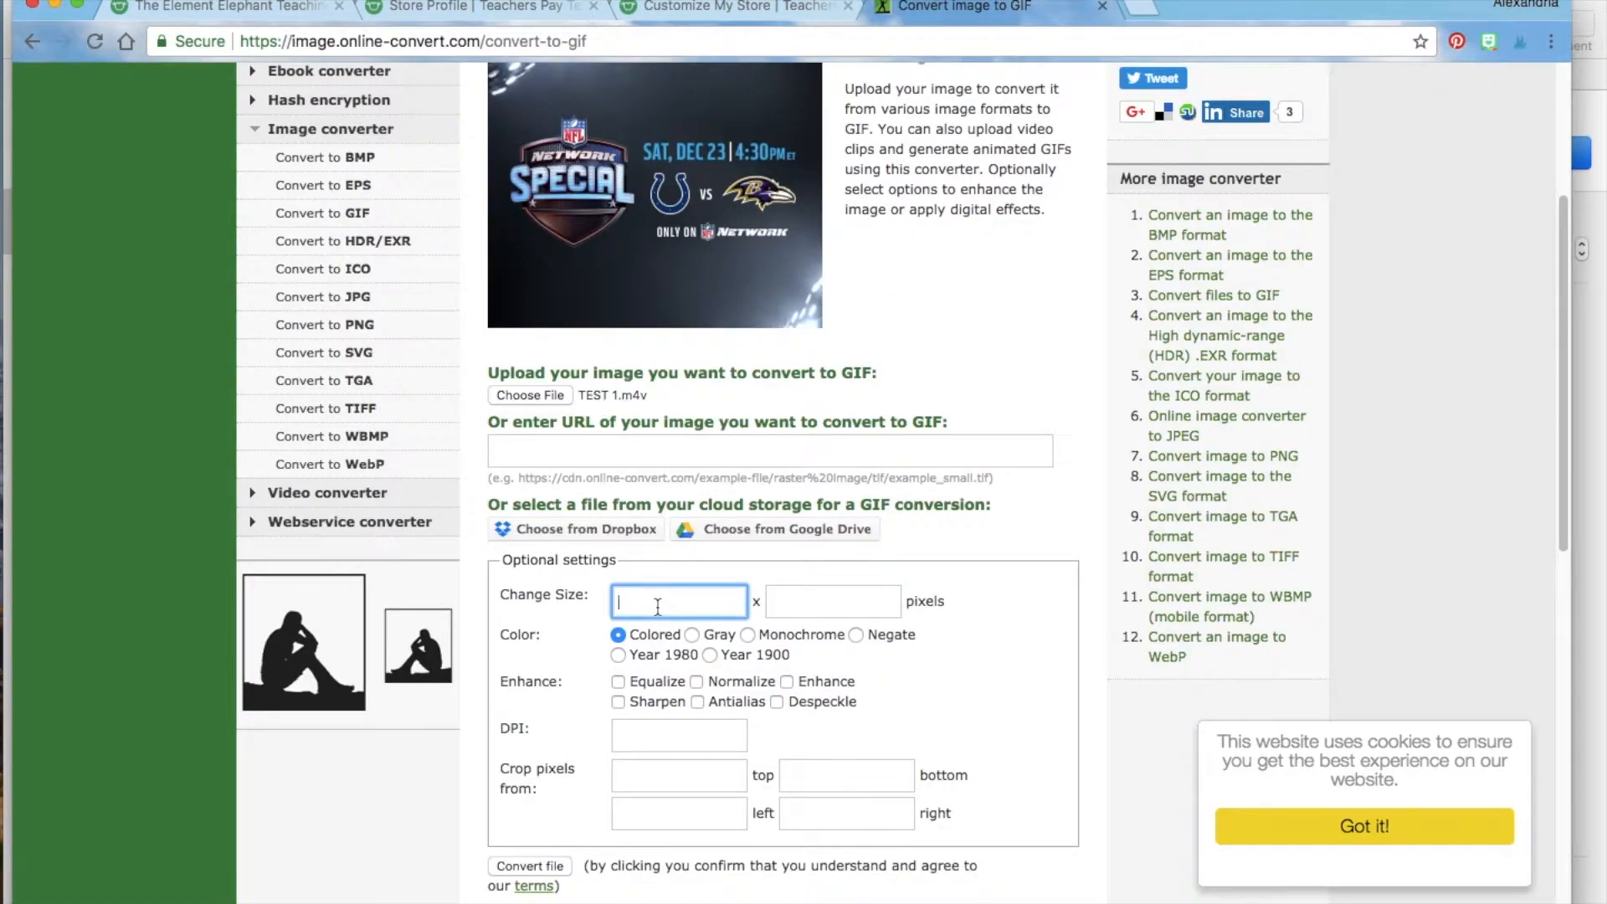
type("450")
left_click(786, 599)
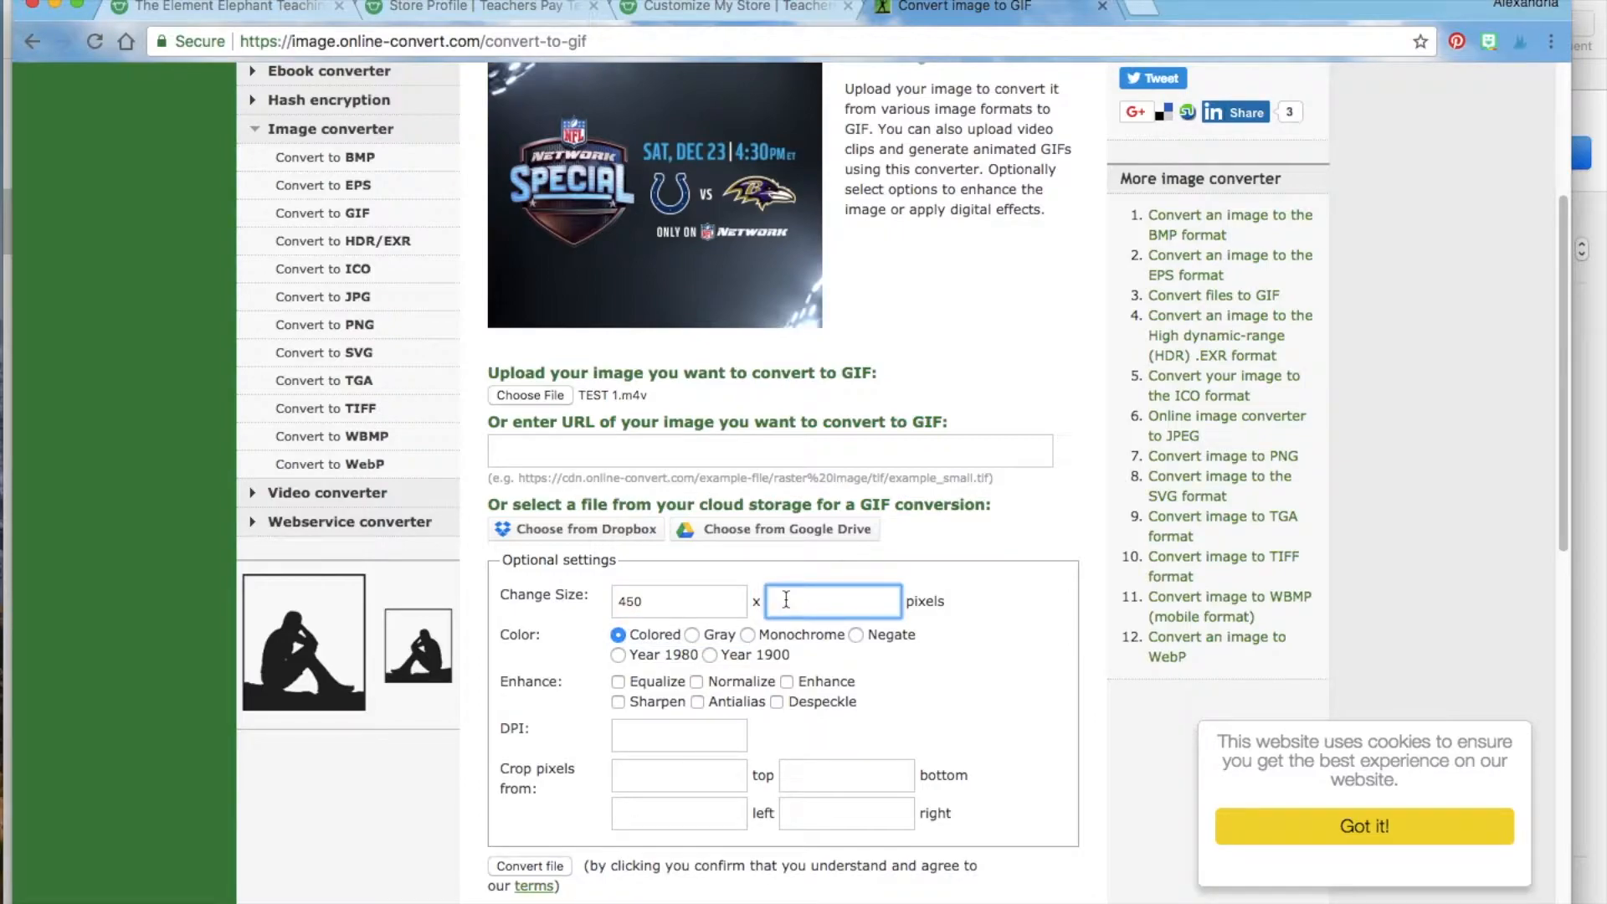
type("15")
left_click(972, 671)
Convert the uploaded TEST 1 movie to GIF and follow the conversion until the file downloads
scroll(972, 672, "down", 3)
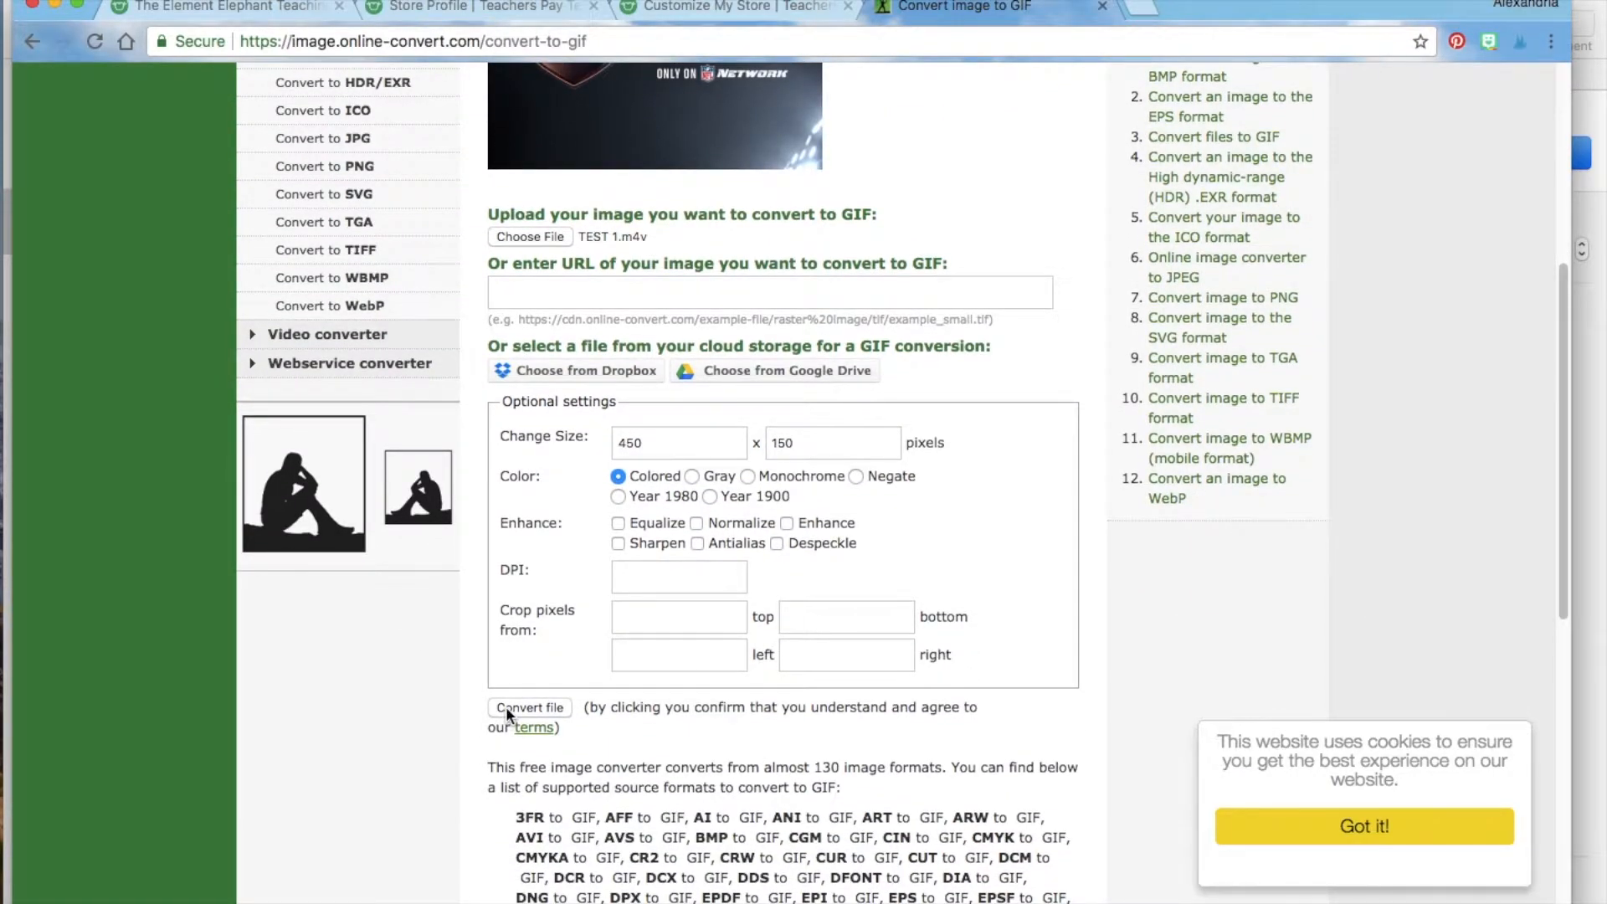
left_click(529, 707)
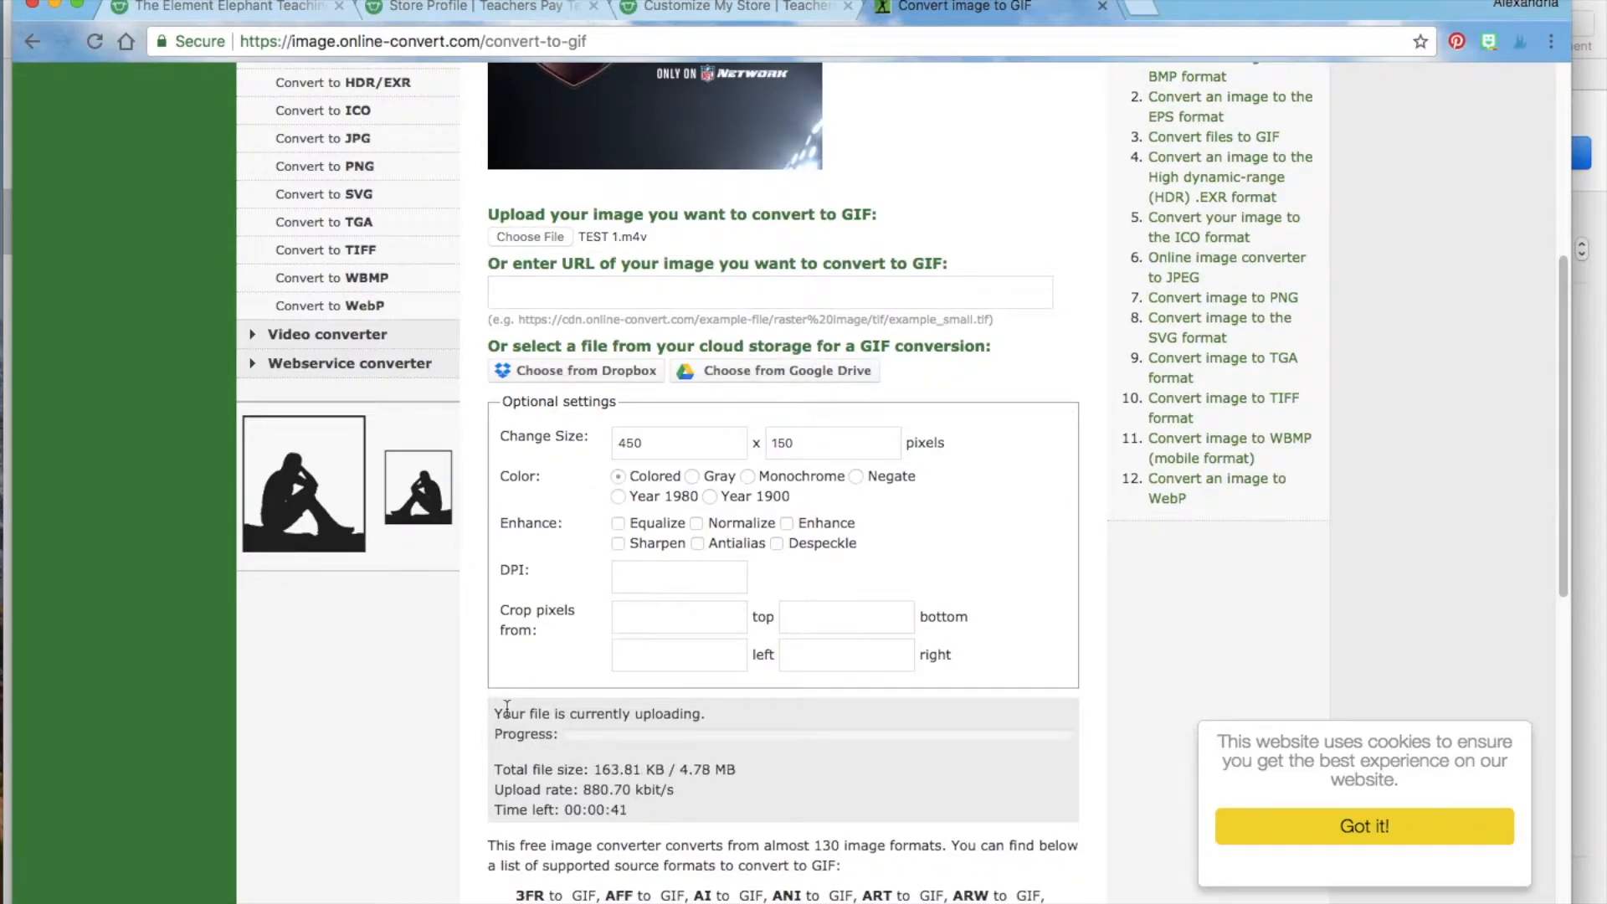
scroll(454, 753, "down", 3)
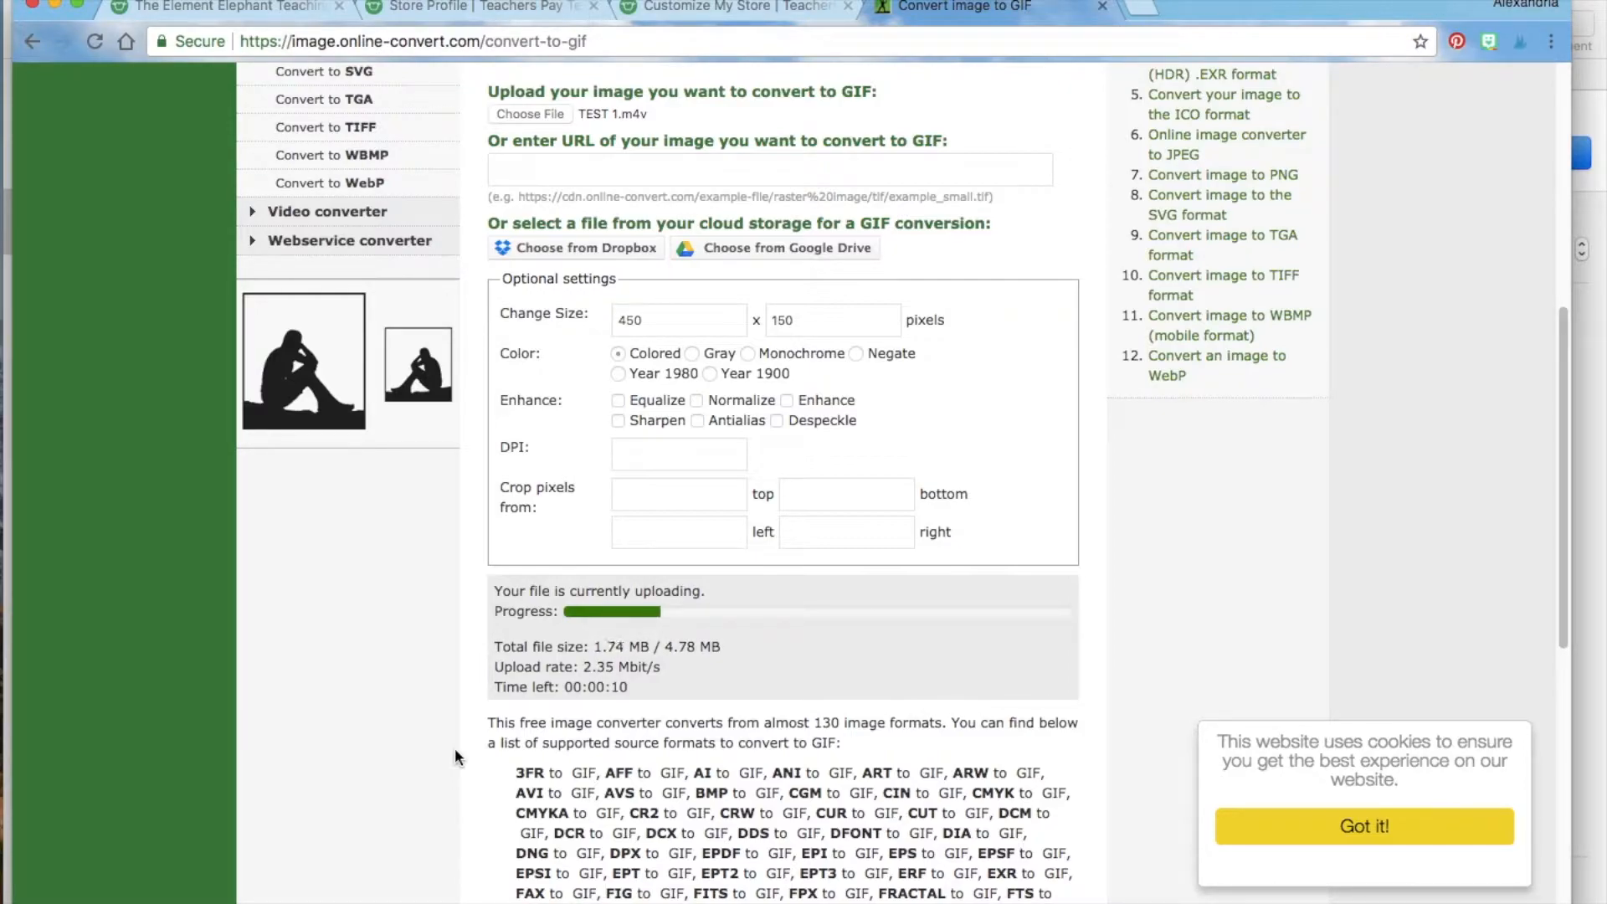
scroll(456, 756, "down", 2)
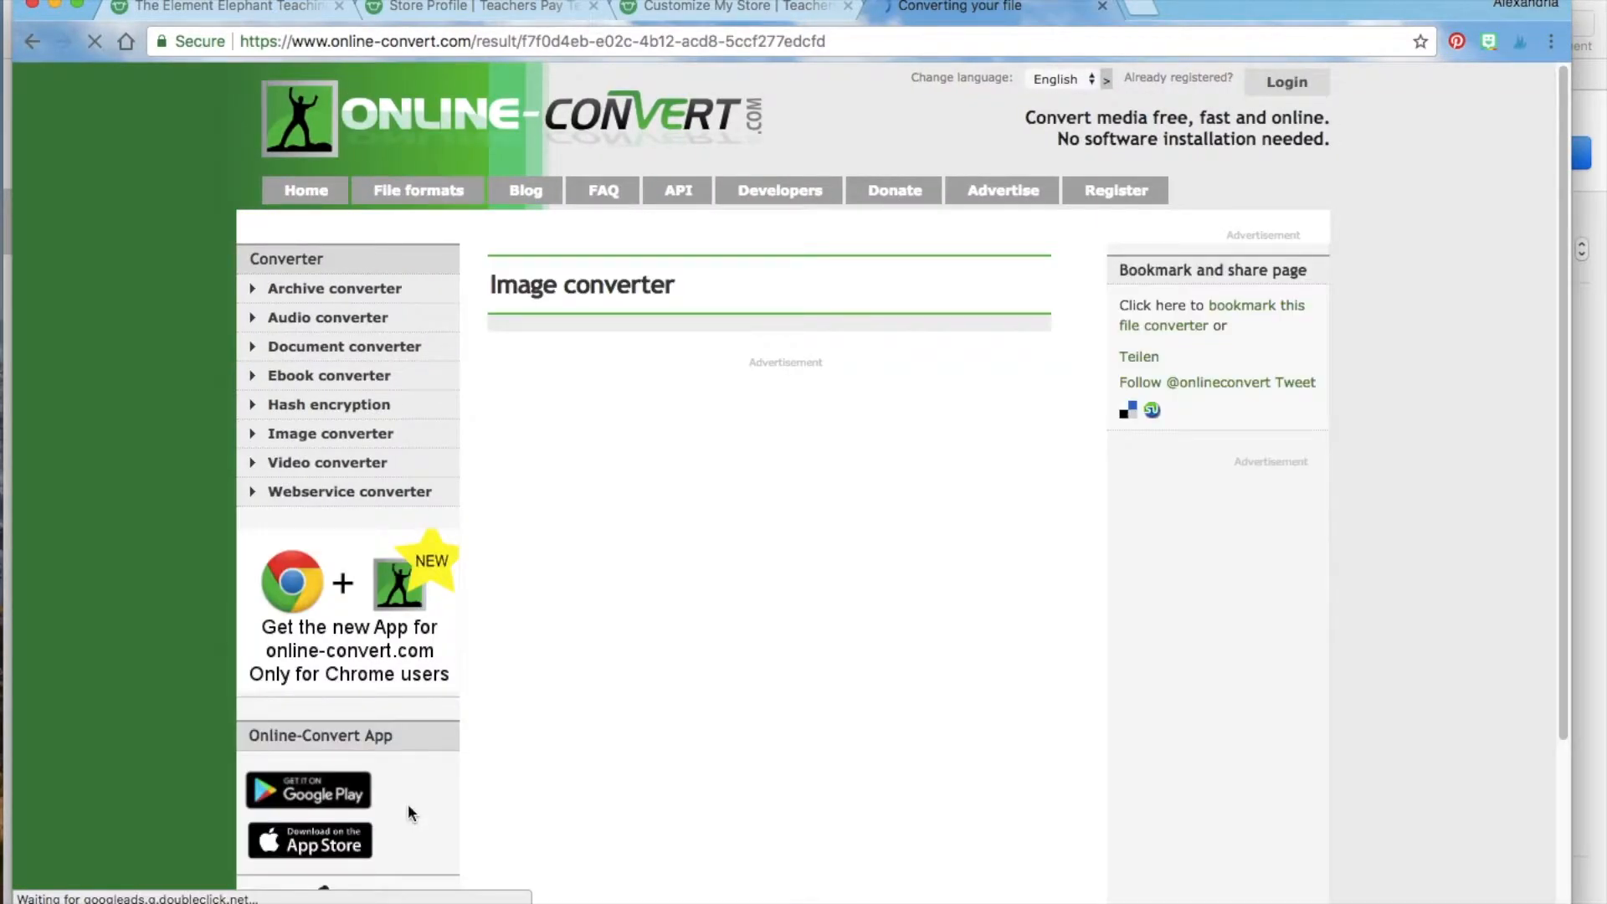
scroll(196, 648, "down", 3)
scroll(196, 651, "down", 5)
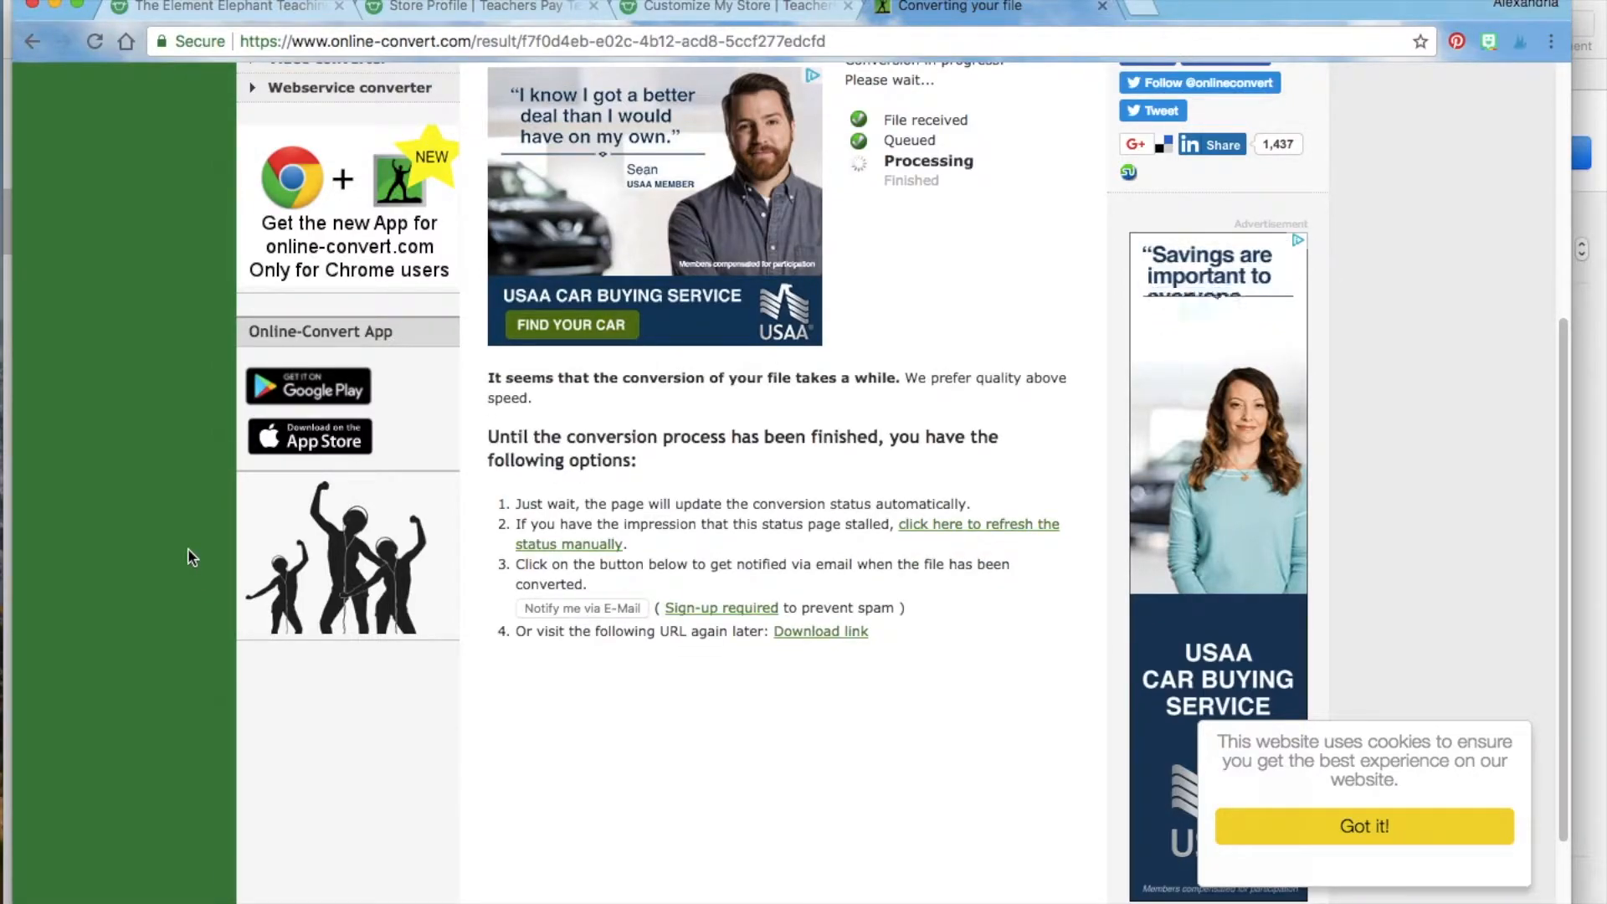
scroll(186, 473, "down", 1)
scroll(186, 473, "down", 1)
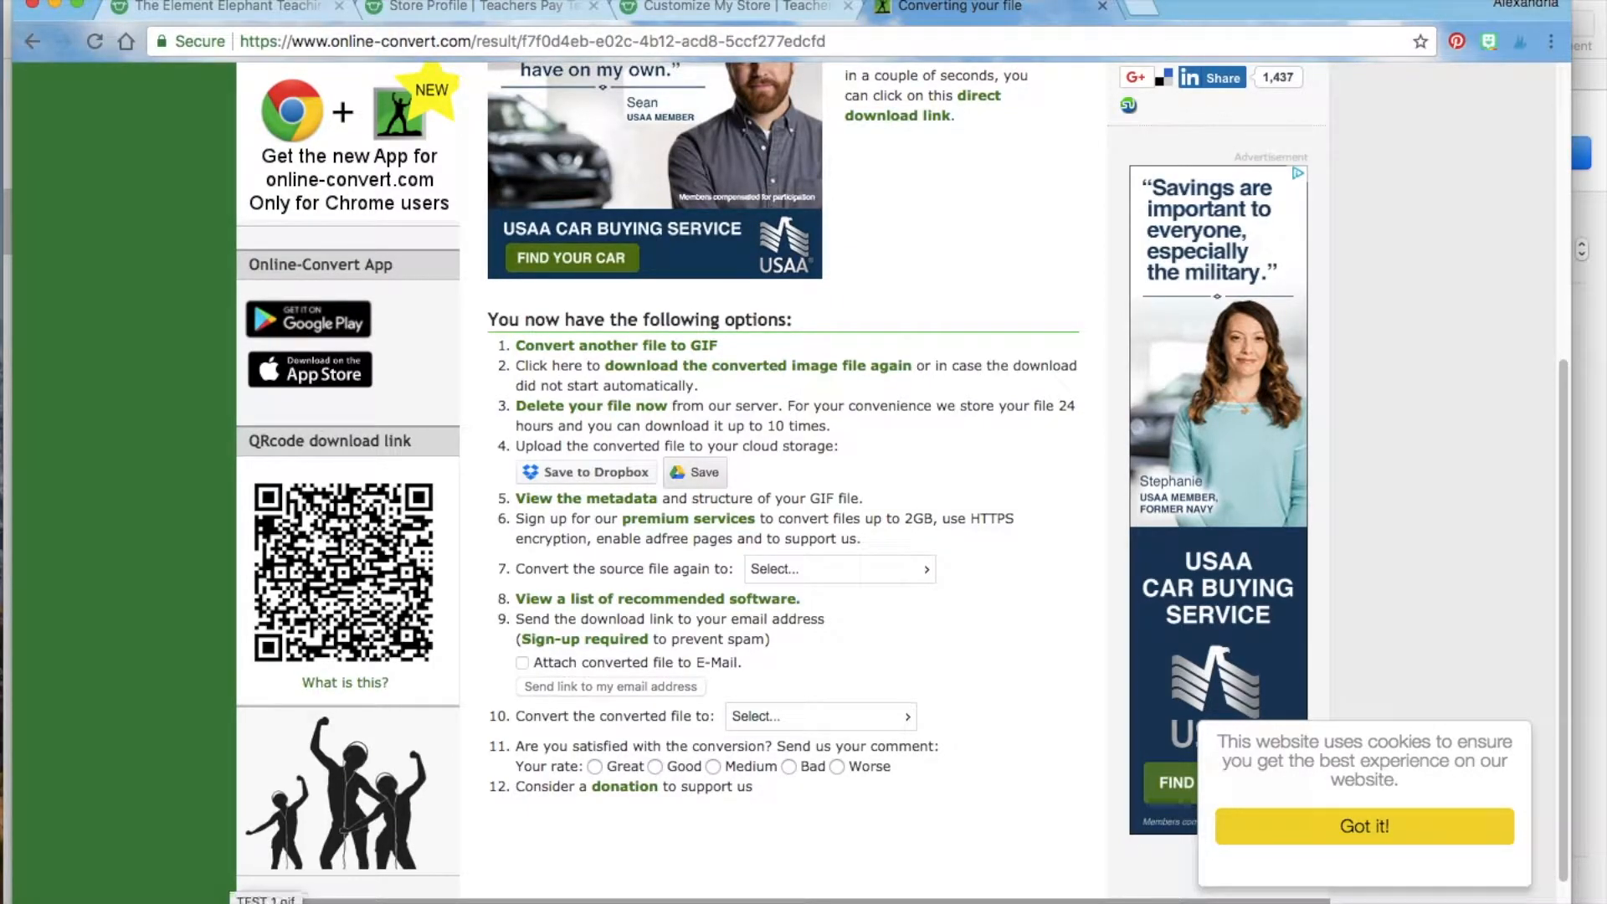
Show the downloaded TEST_1.gif in Finder and move it from Downloads to the Desktop
left_click(245, 903)
left_click(278, 890)
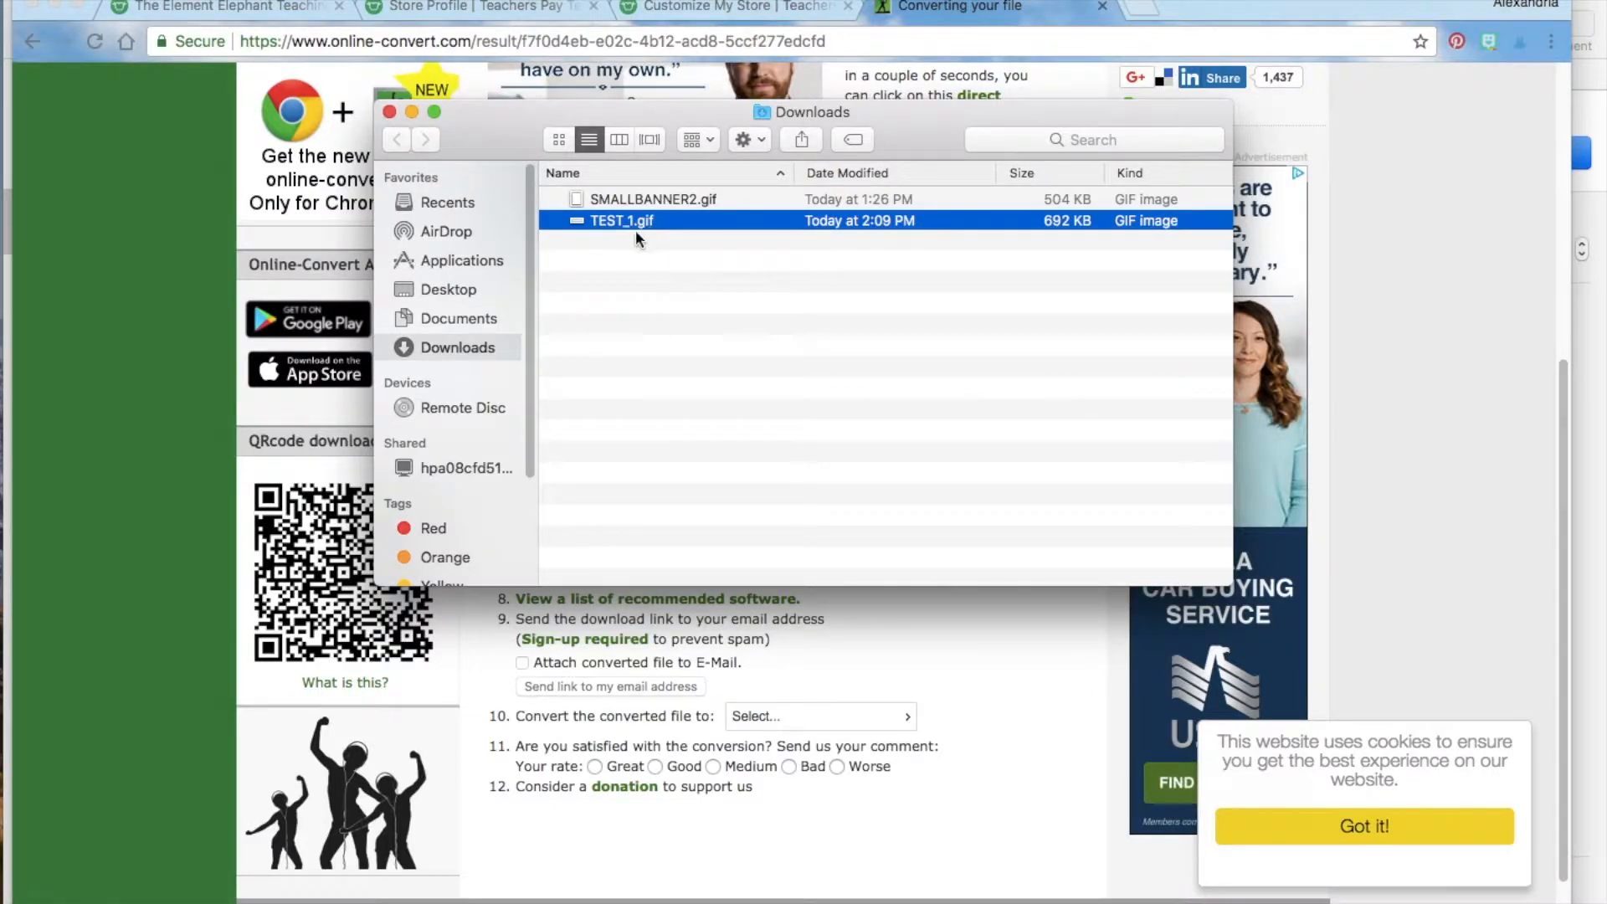
left_click_drag(636, 221, 450, 291)
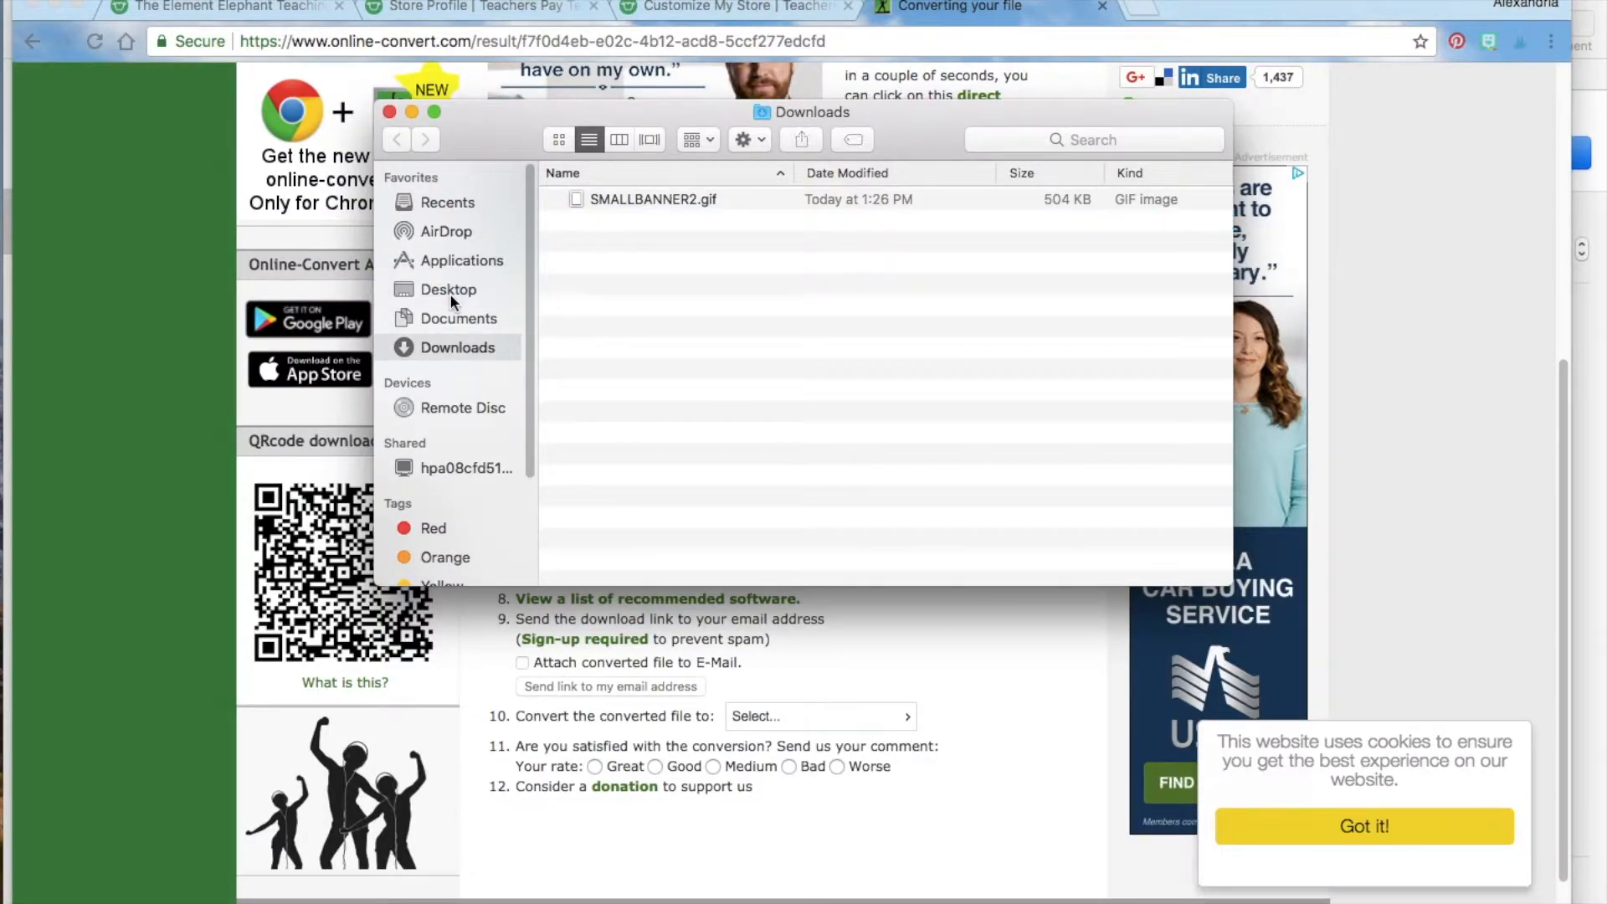
left_click(153, 242)
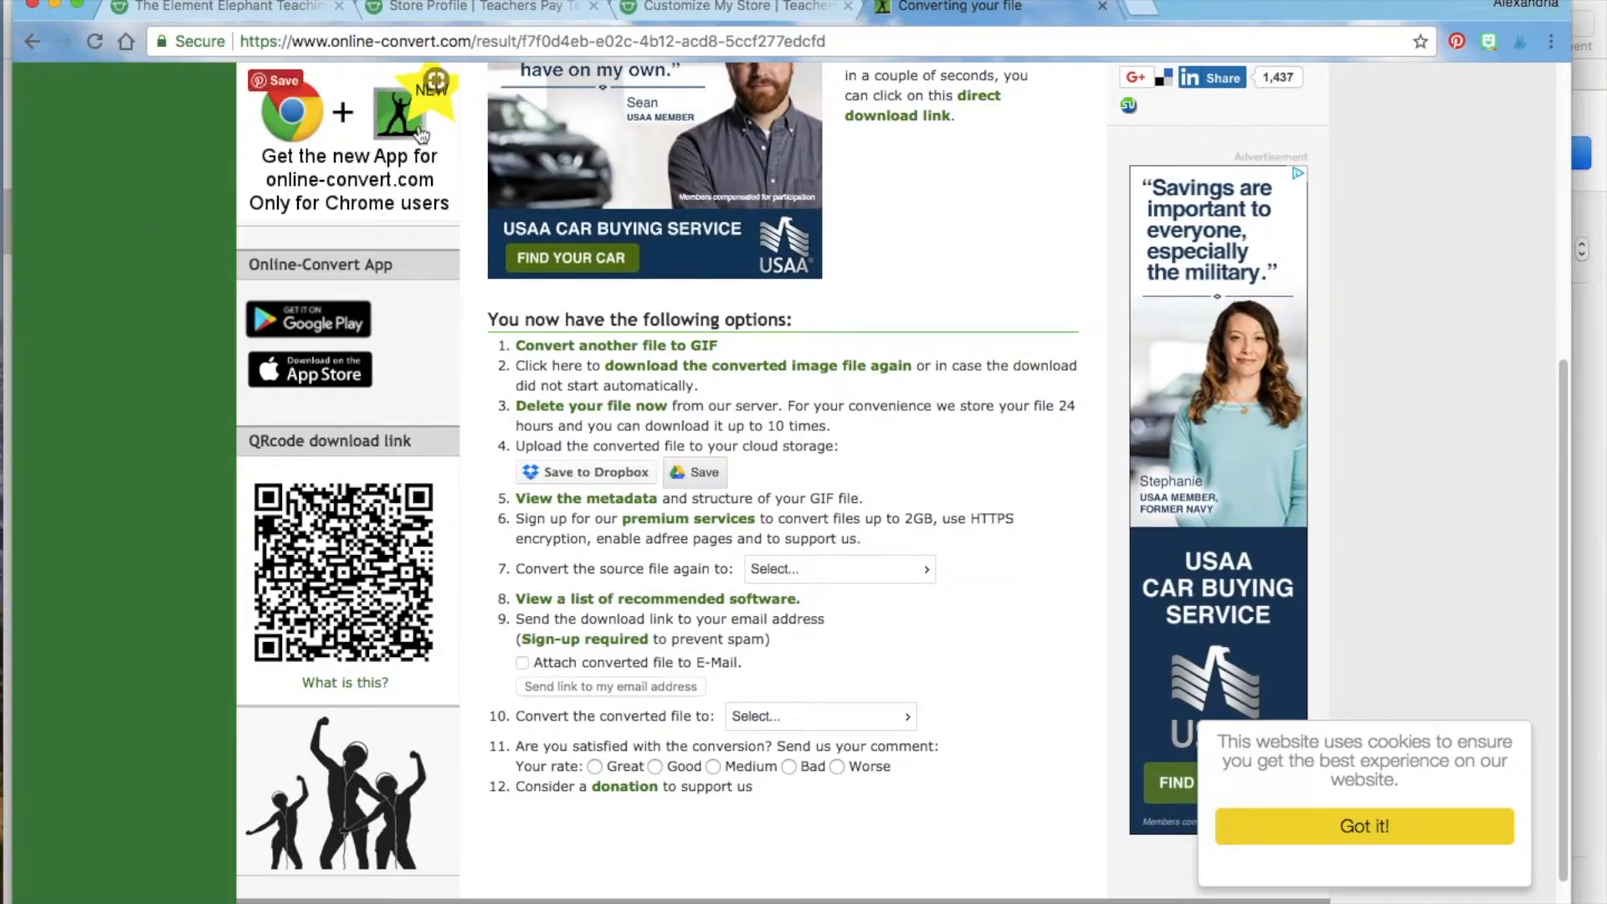
On the store profile page, keep Personal Quote as Image/Link and choose TEST_1.gif from the Desktop as its image
left_click(523, 12)
scroll(596, 544, "down", 3)
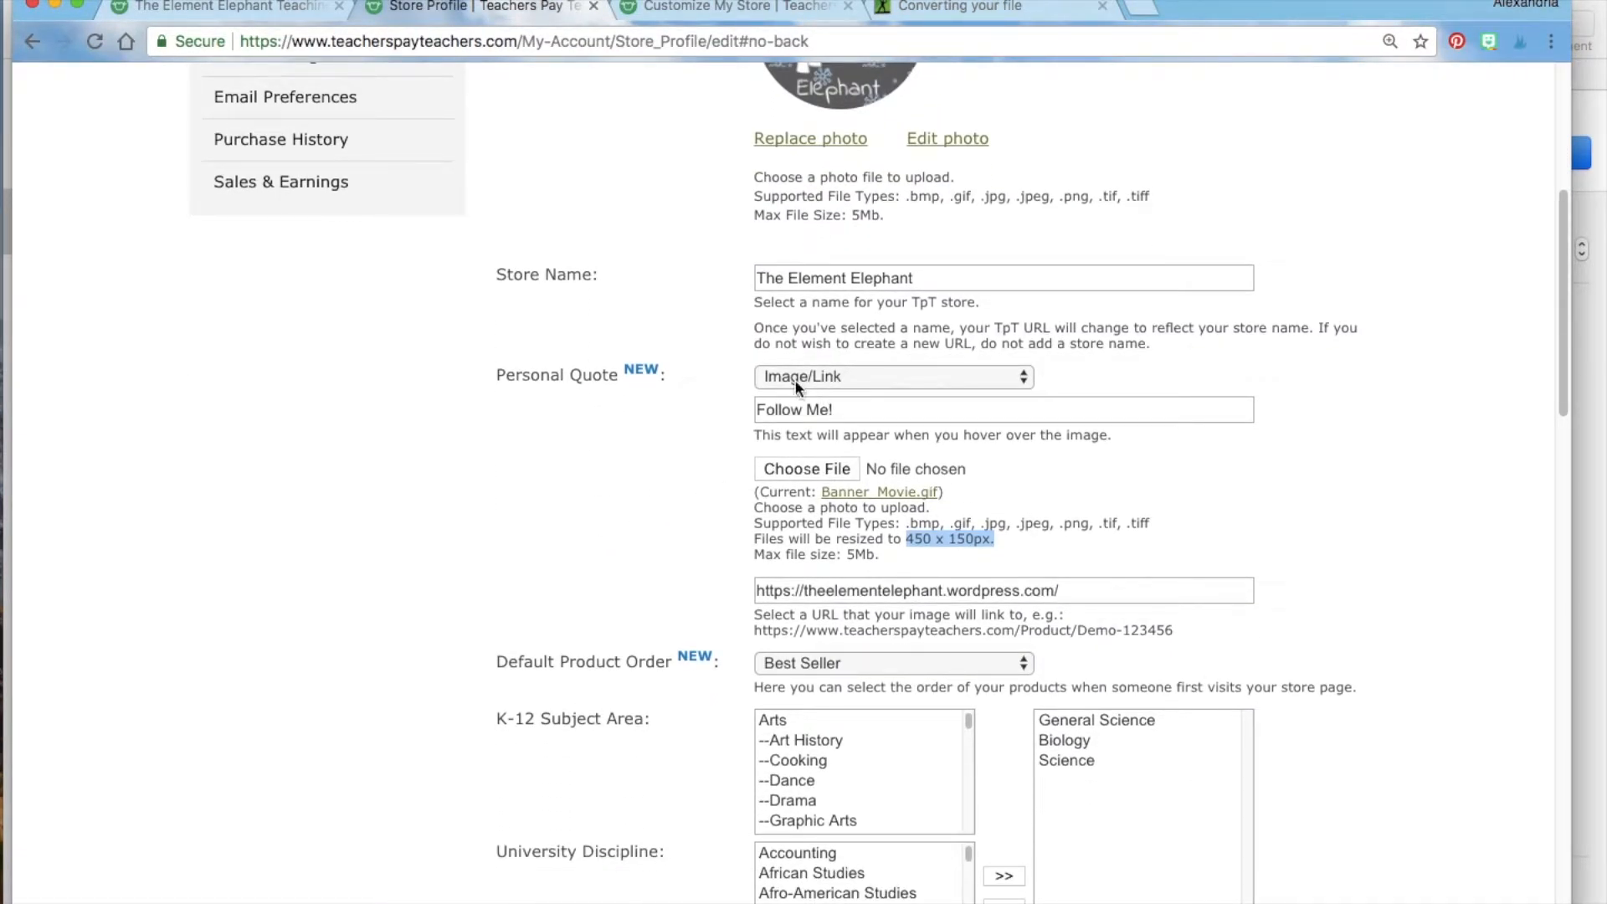
left_click(796, 379)
left_click(806, 379)
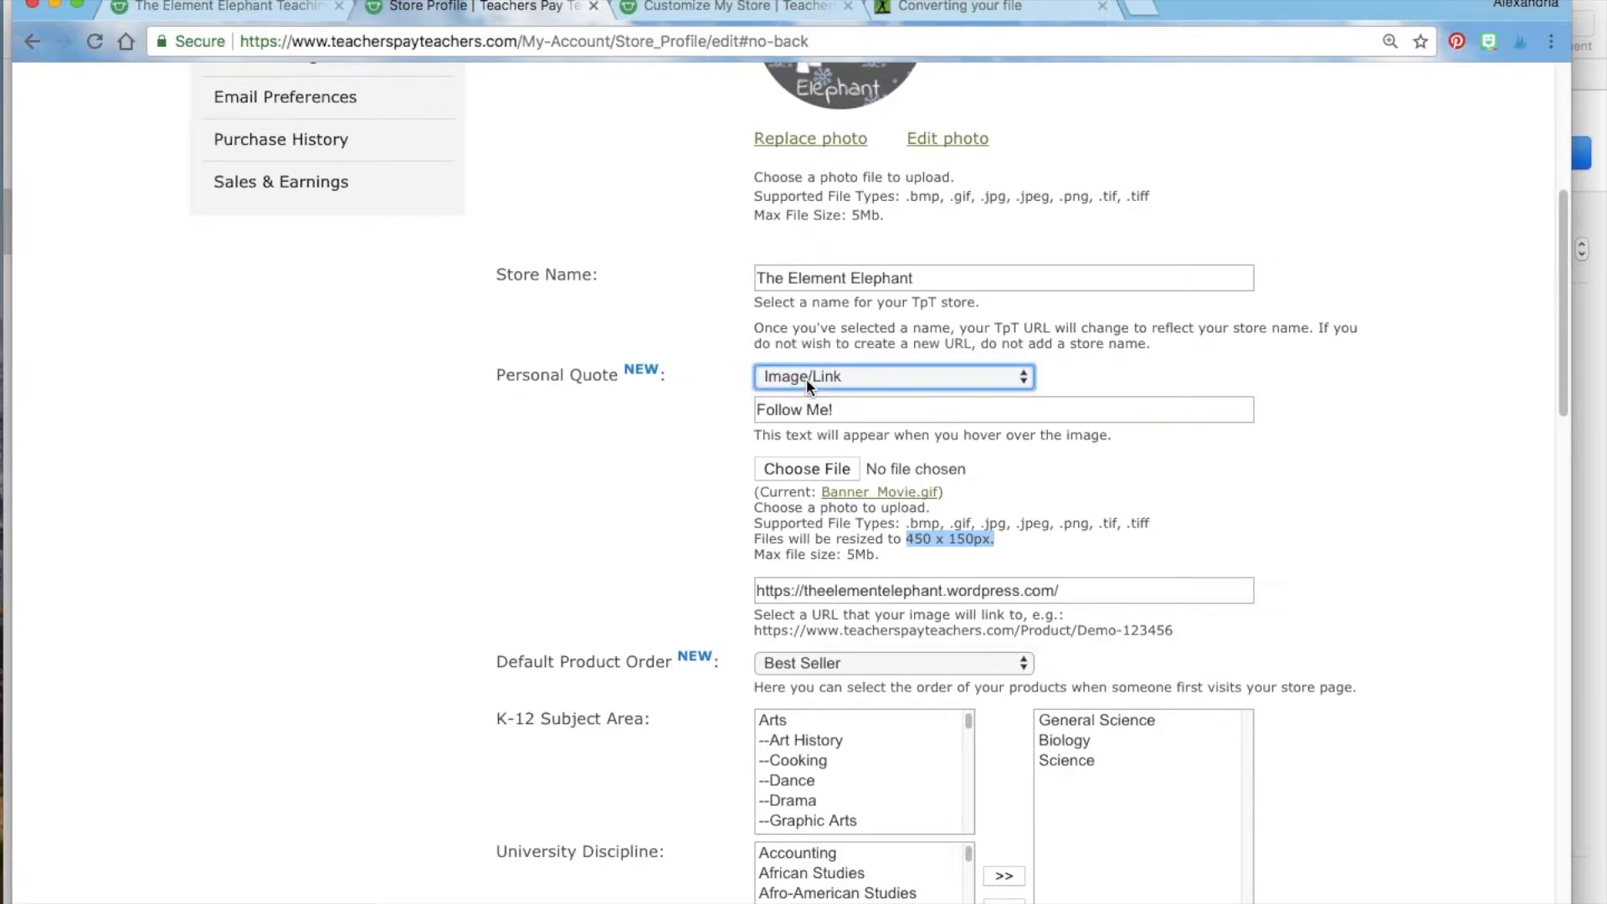
left_click(841, 467)
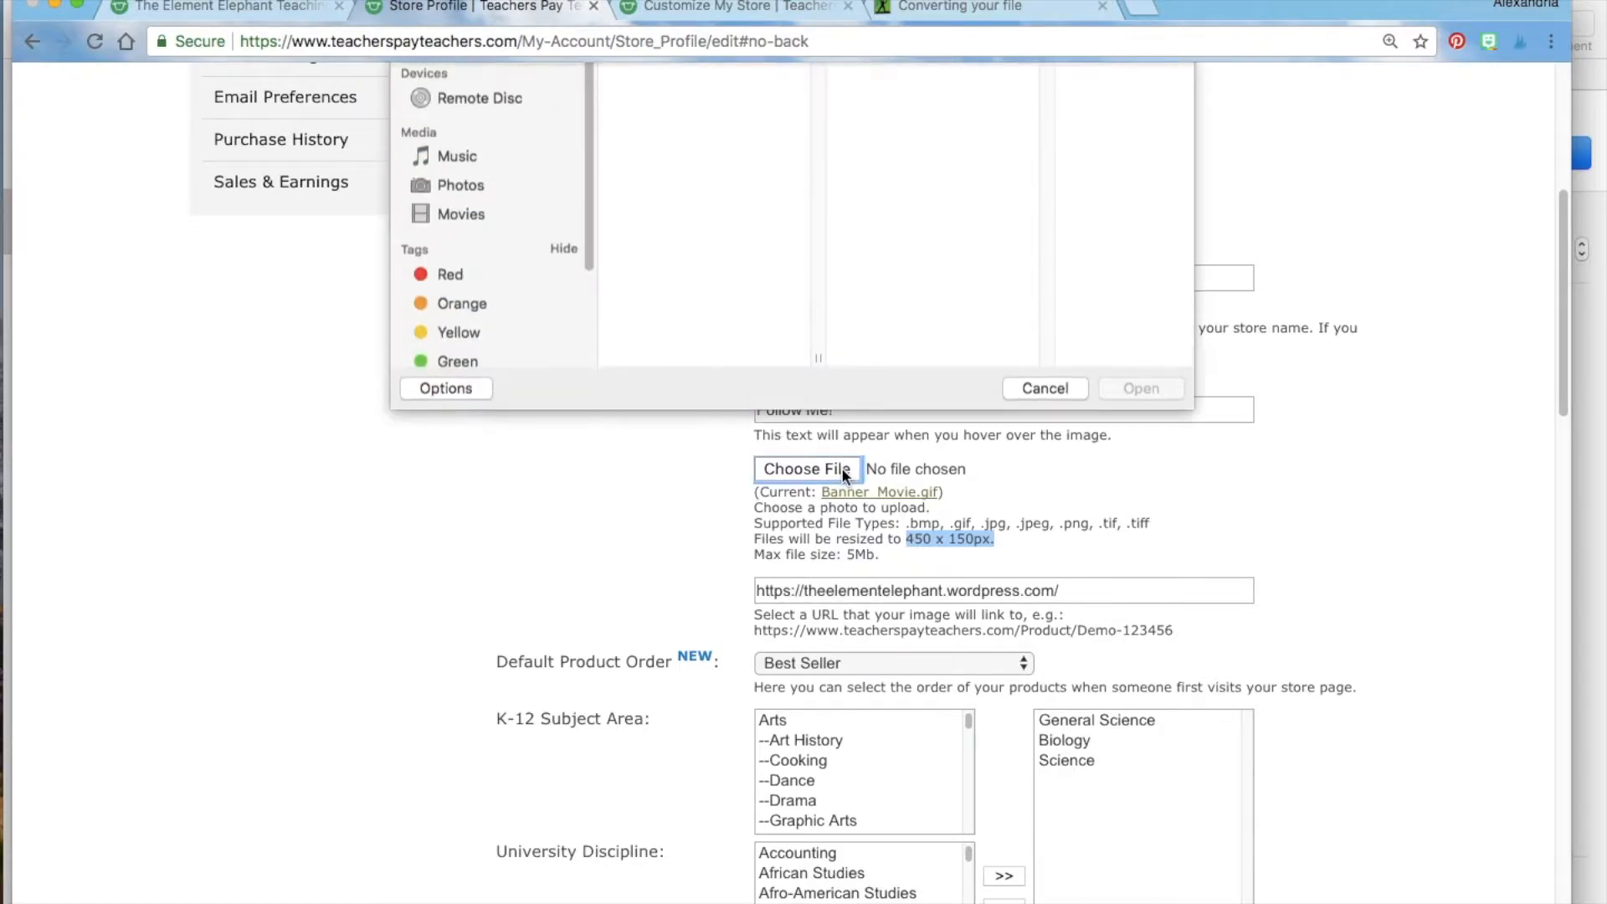
left_click(461, 207)
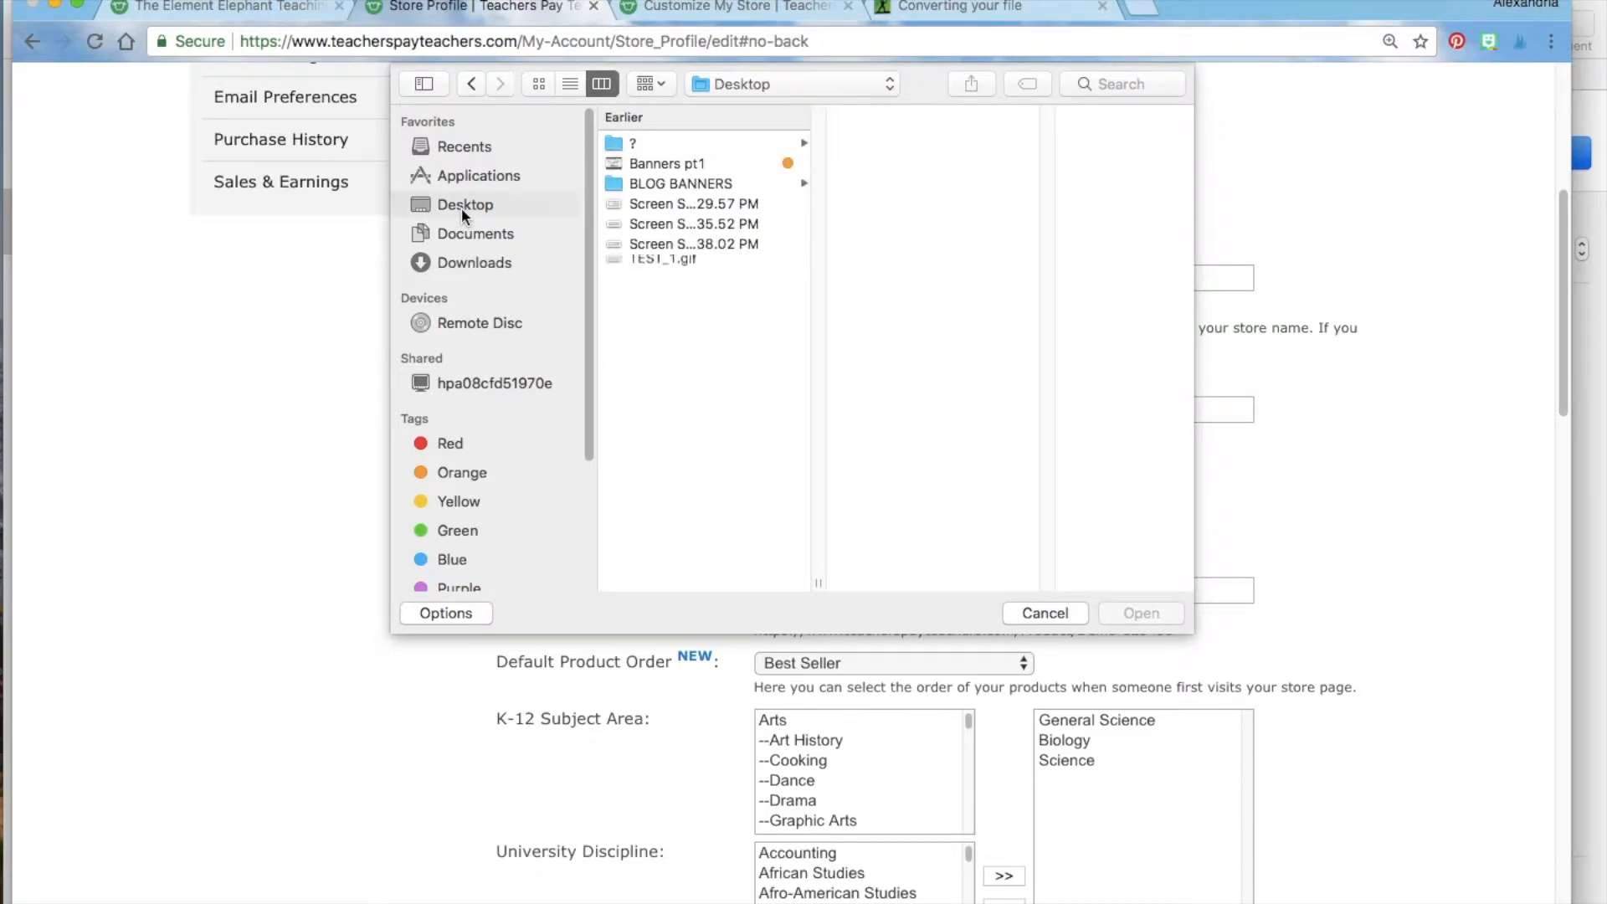
left_click(680, 265)
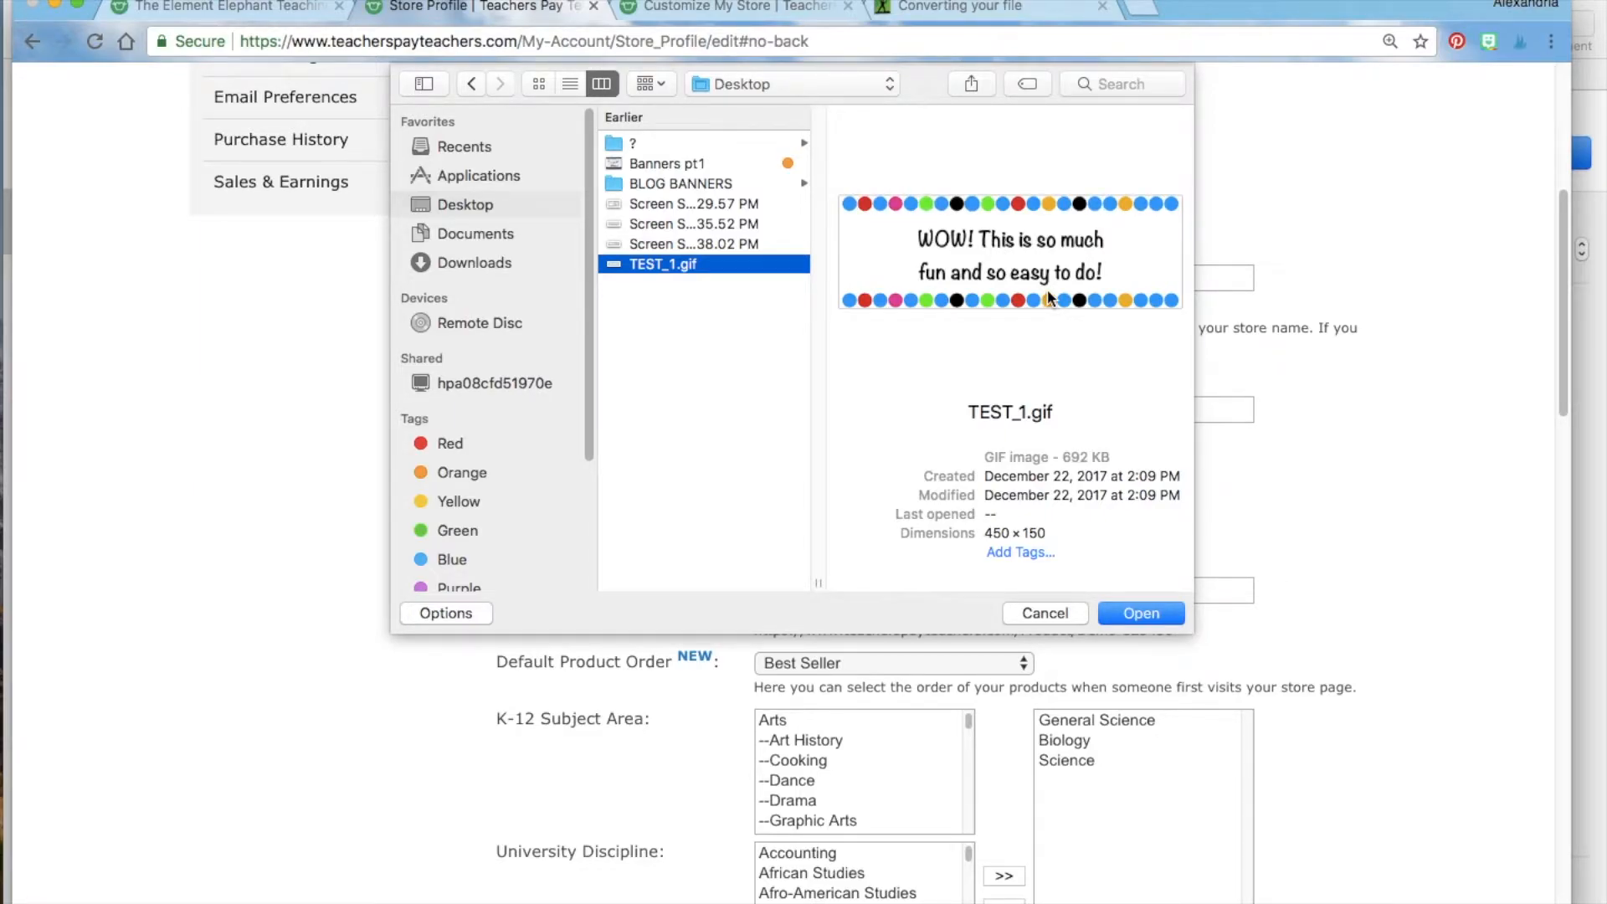
left_click(1129, 616)
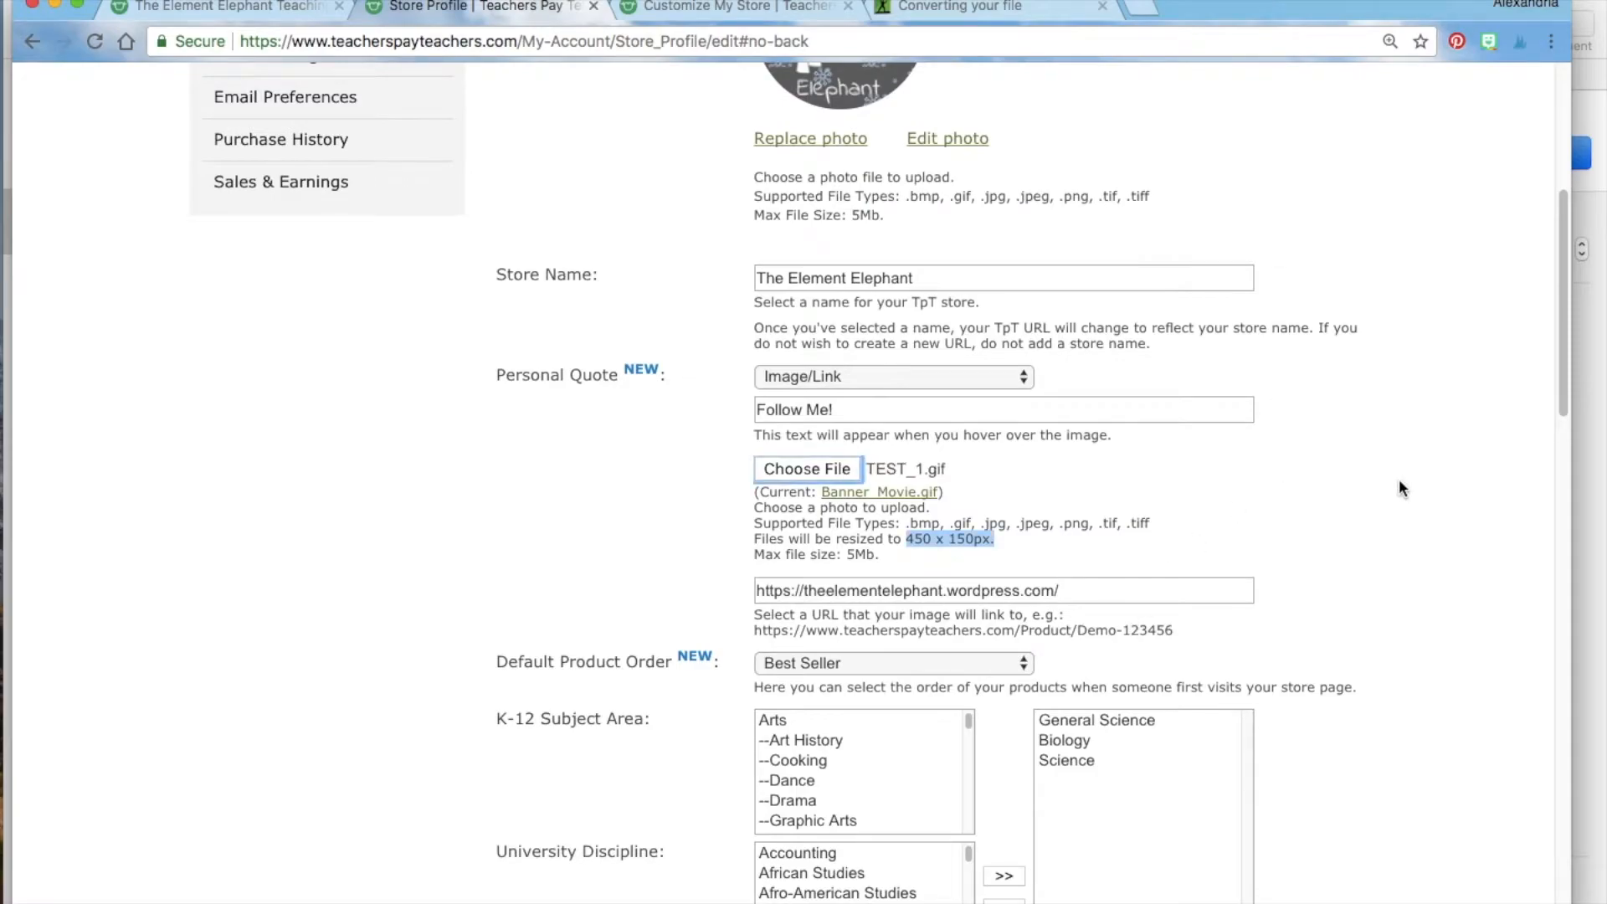
Look through the rest of the store profile form down to its save option
scroll(1399, 489, "down", 15)
scroll(1377, 662, "down", 7)
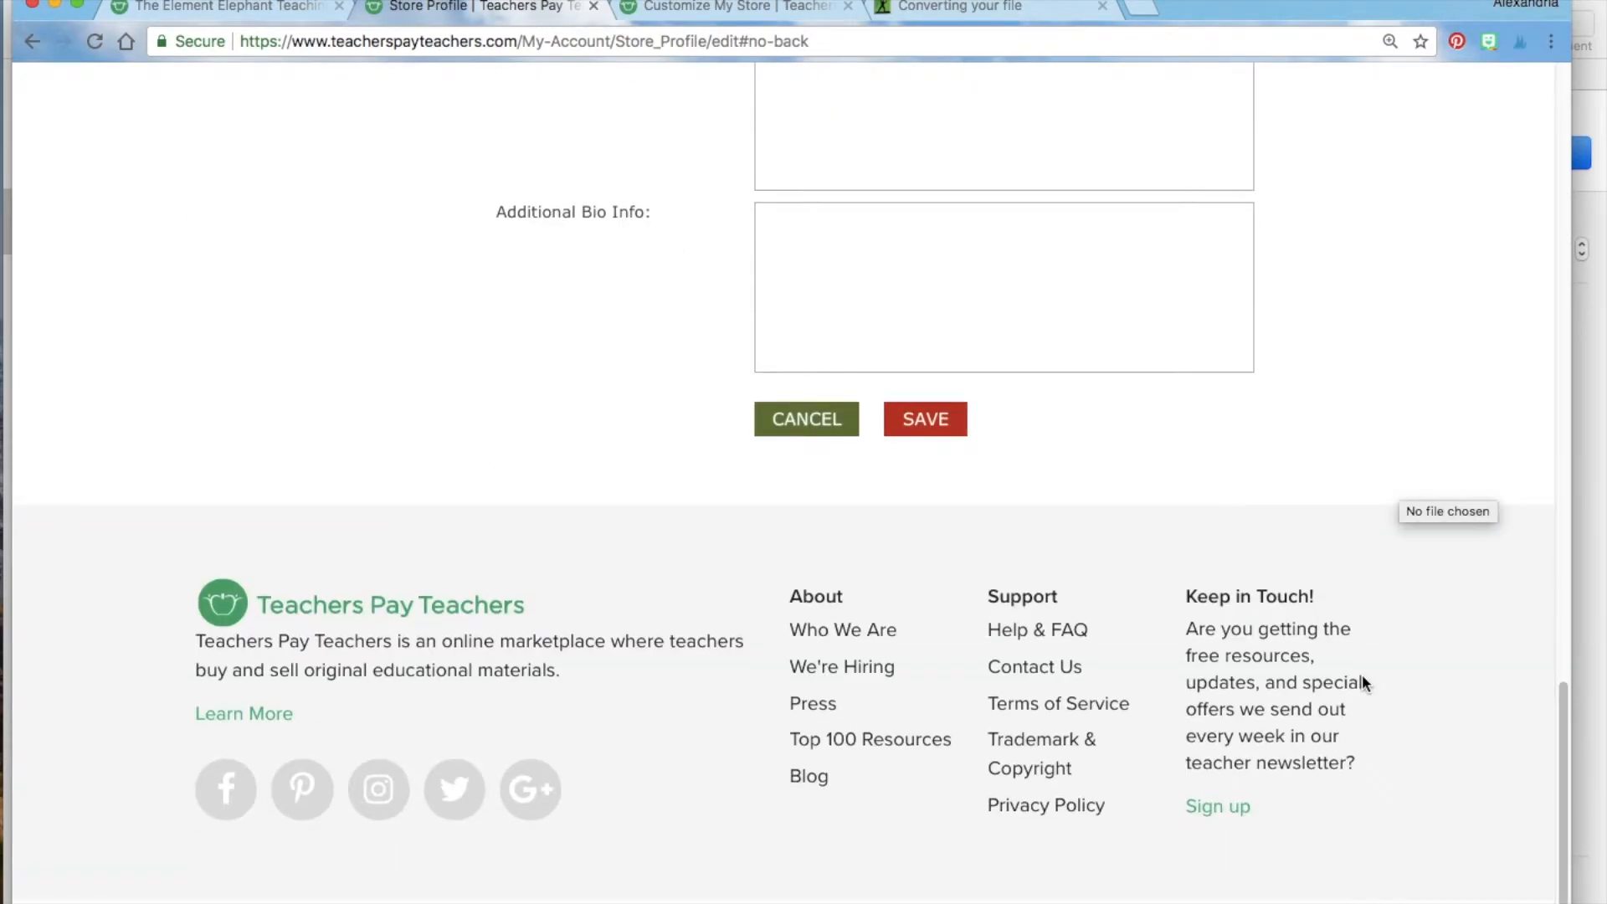
scroll(1363, 678, "up", 20)
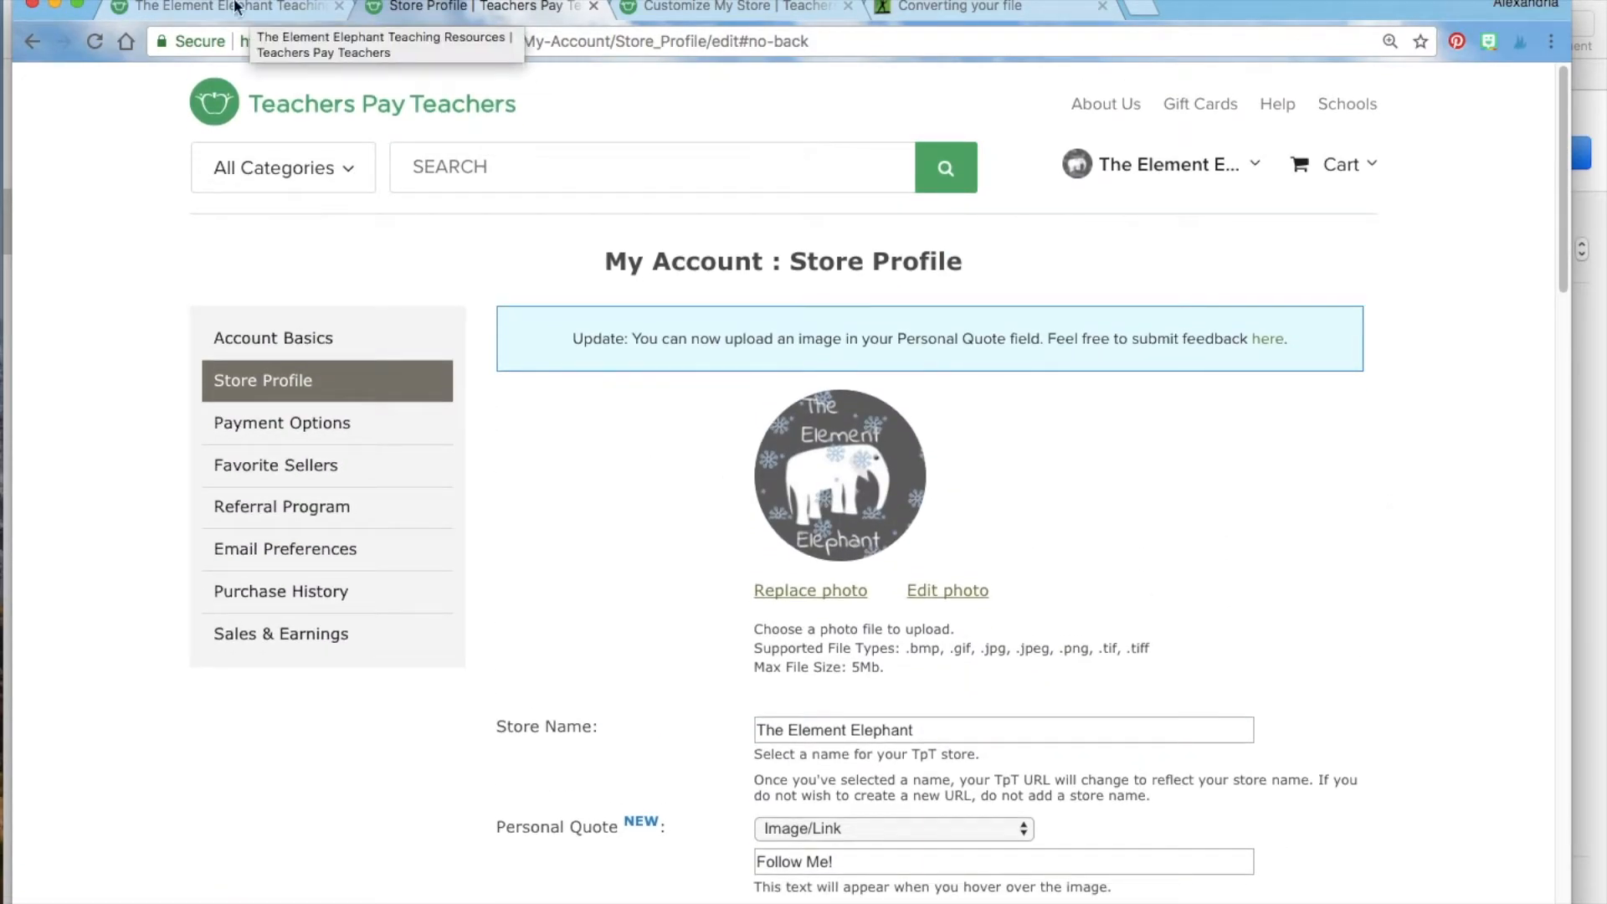
View the animated banners on the store page and open the blog linked from the Personal Quote banner
left_click(213, 5)
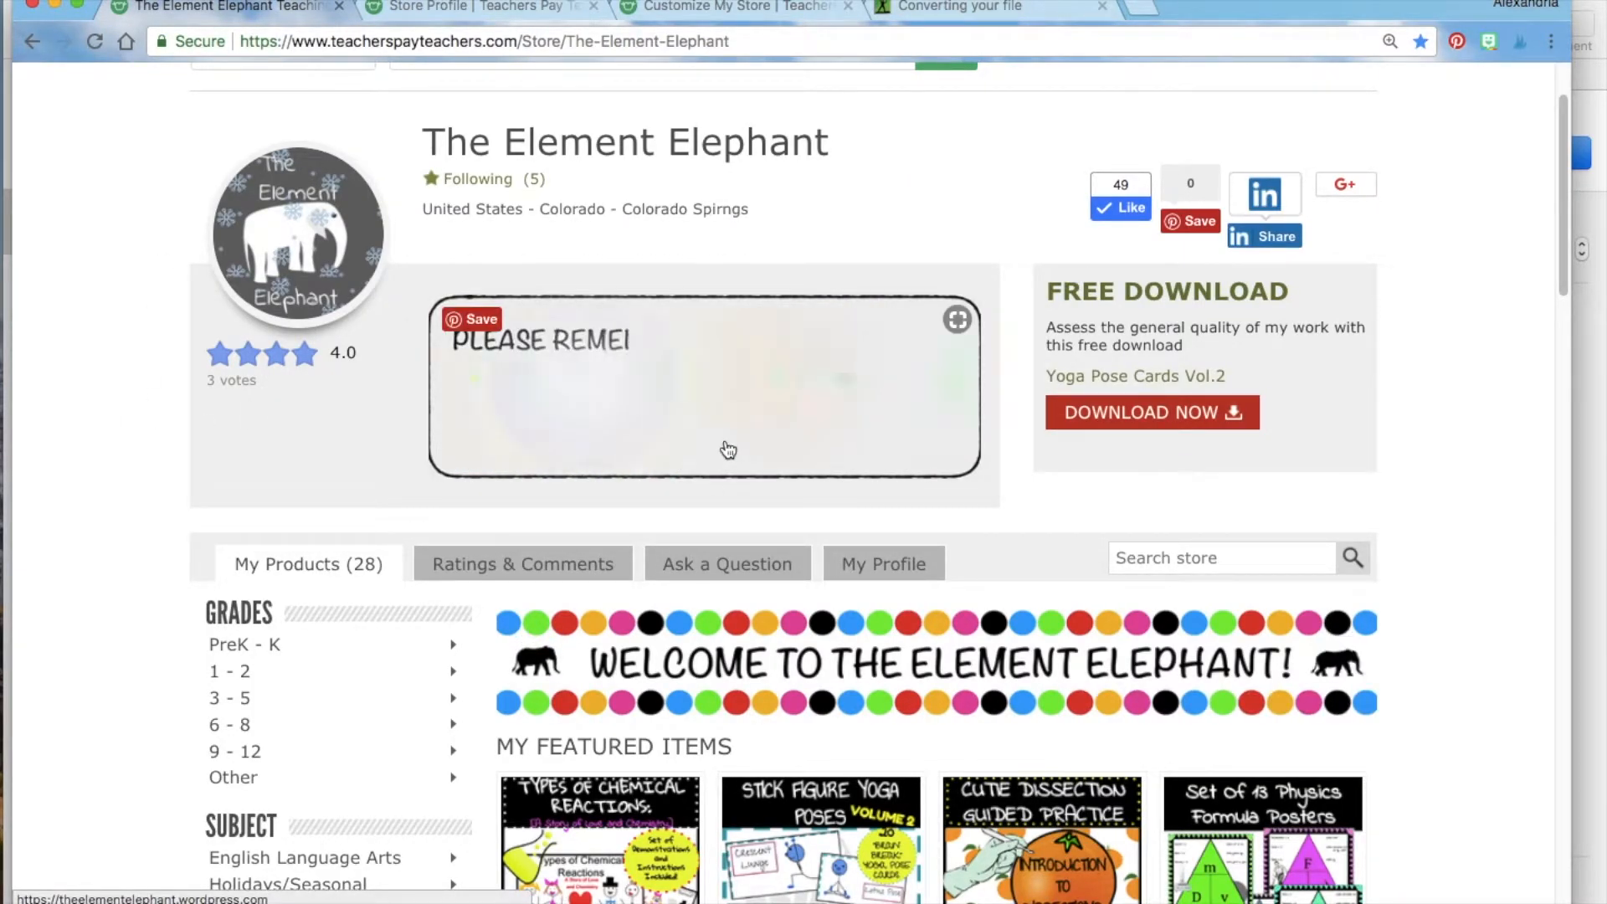
scroll(1451, 397, "down", 3)
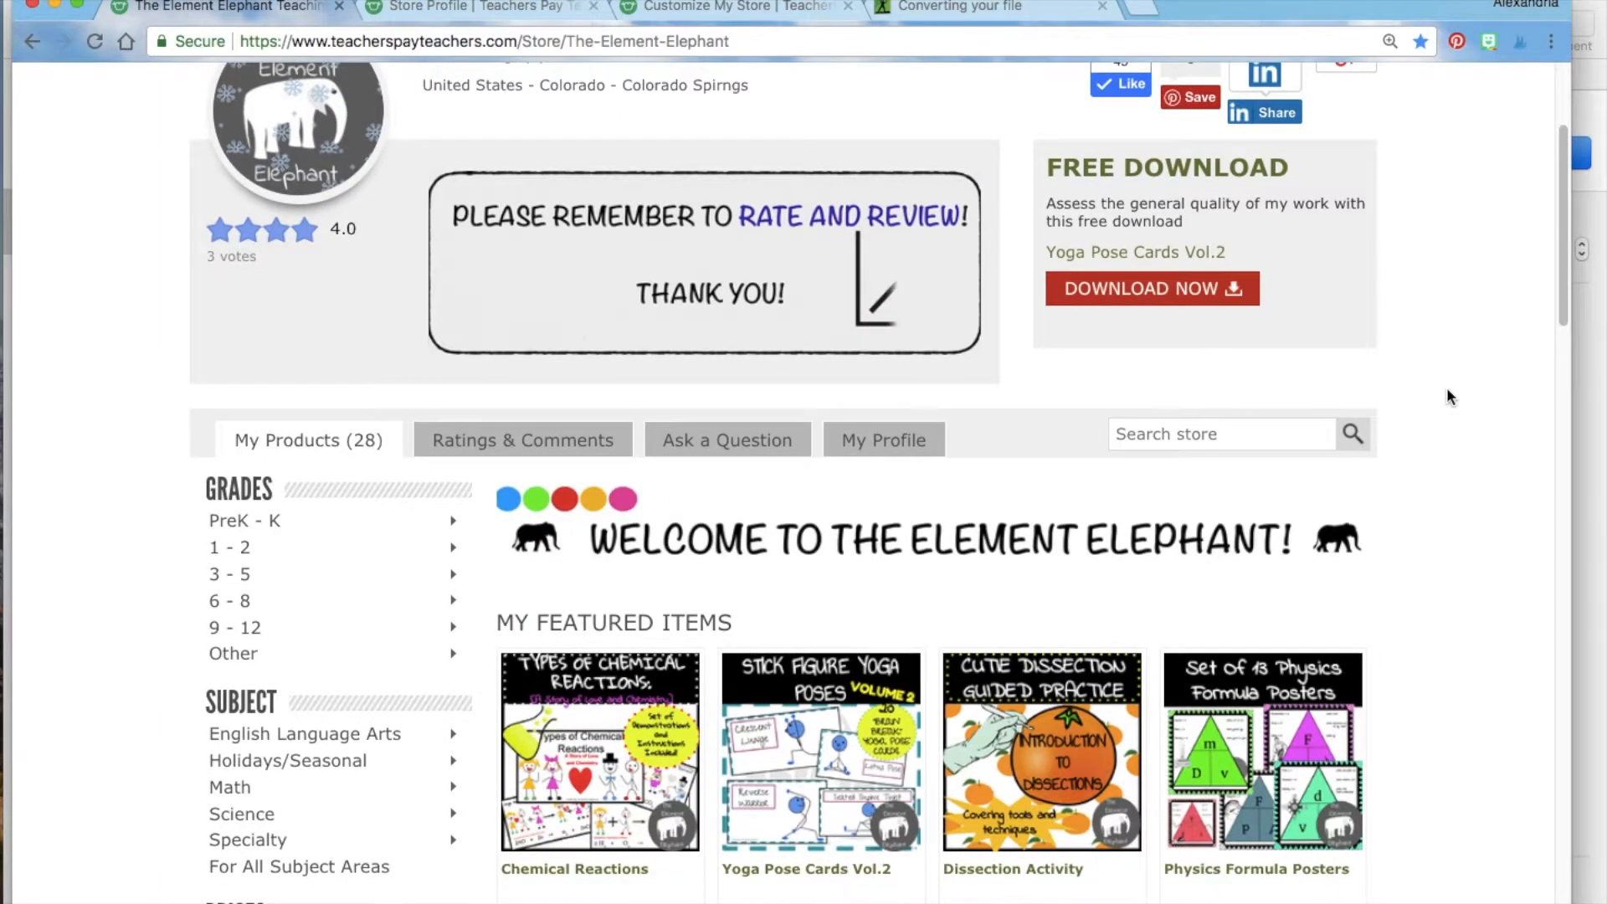
scroll(1449, 392, "down", 2)
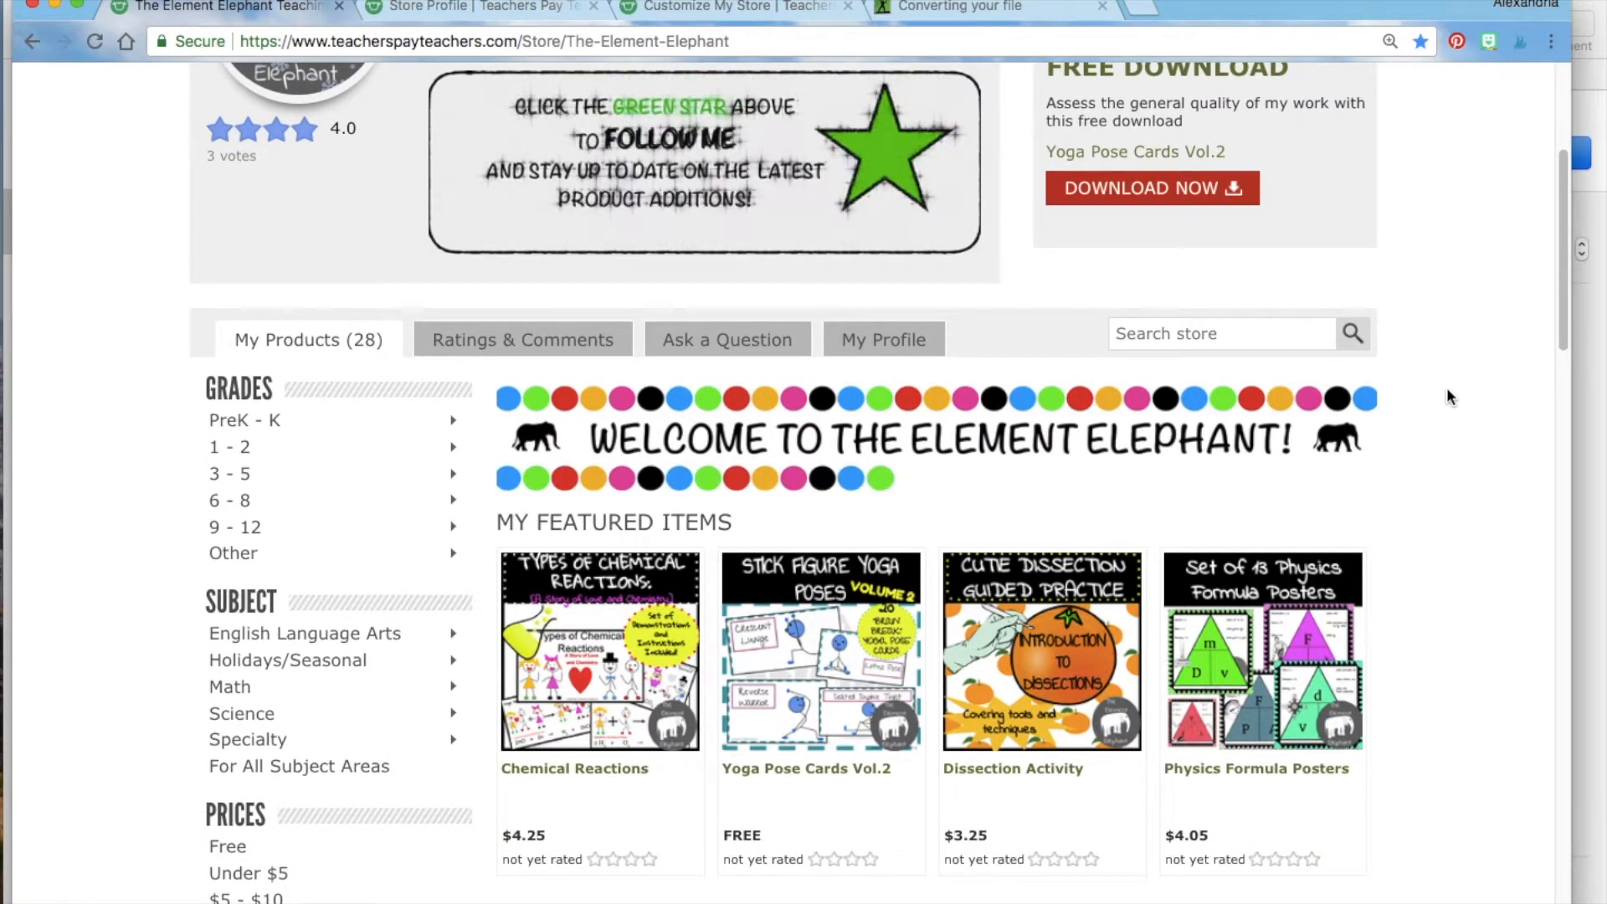
scroll(1451, 397, "down", 3)
scroll(1451, 397, "up", 5)
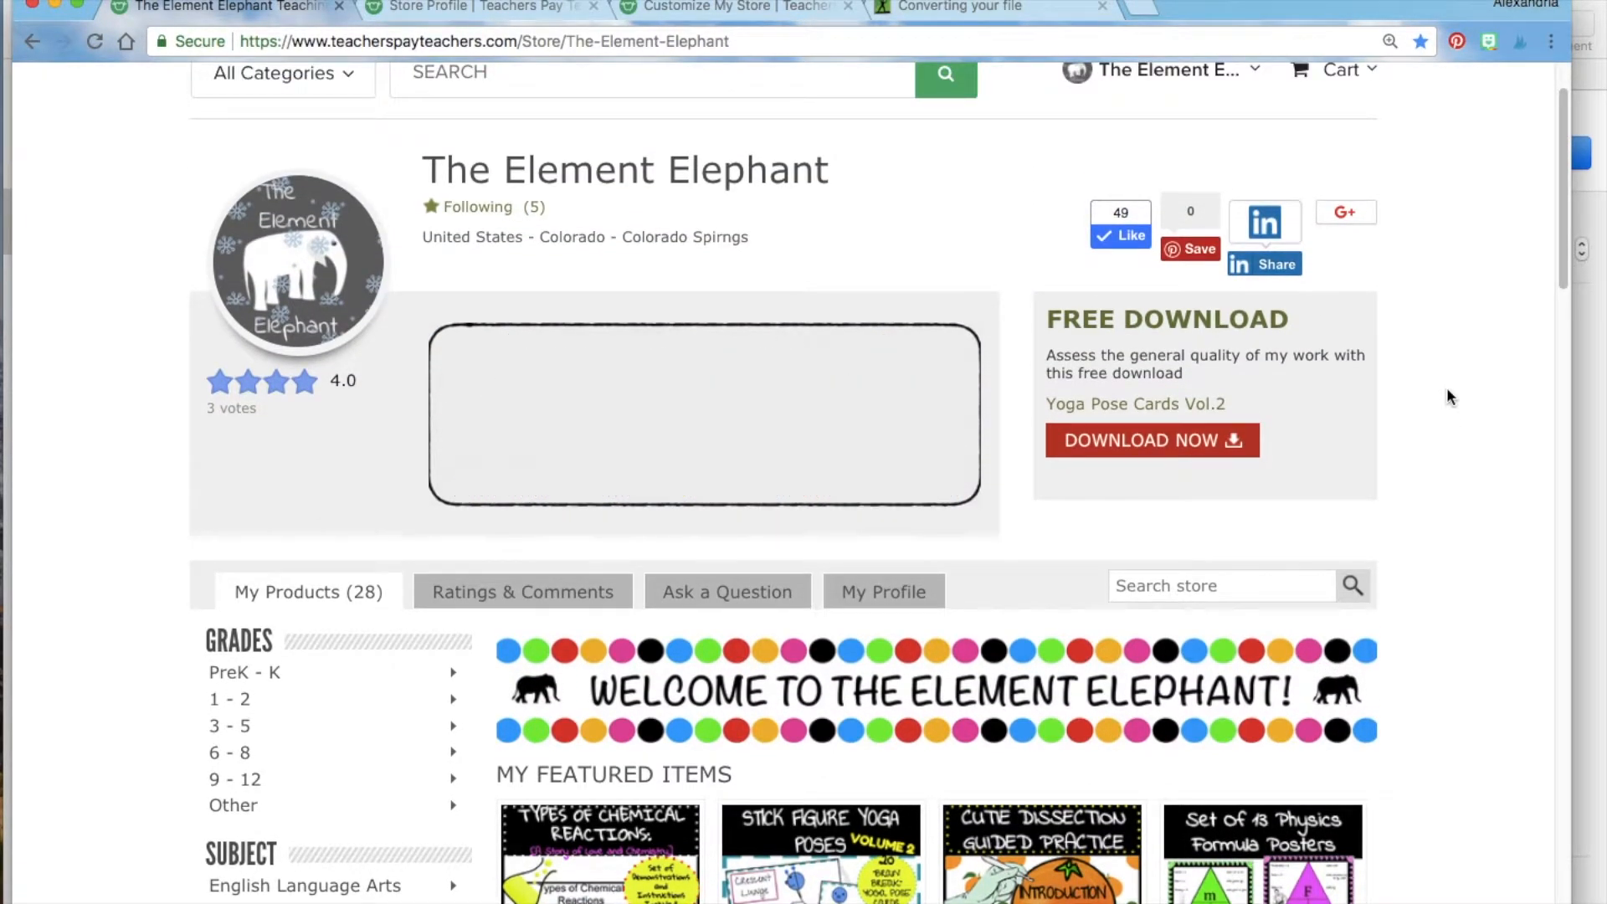
scroll(1451, 397, "up", 2)
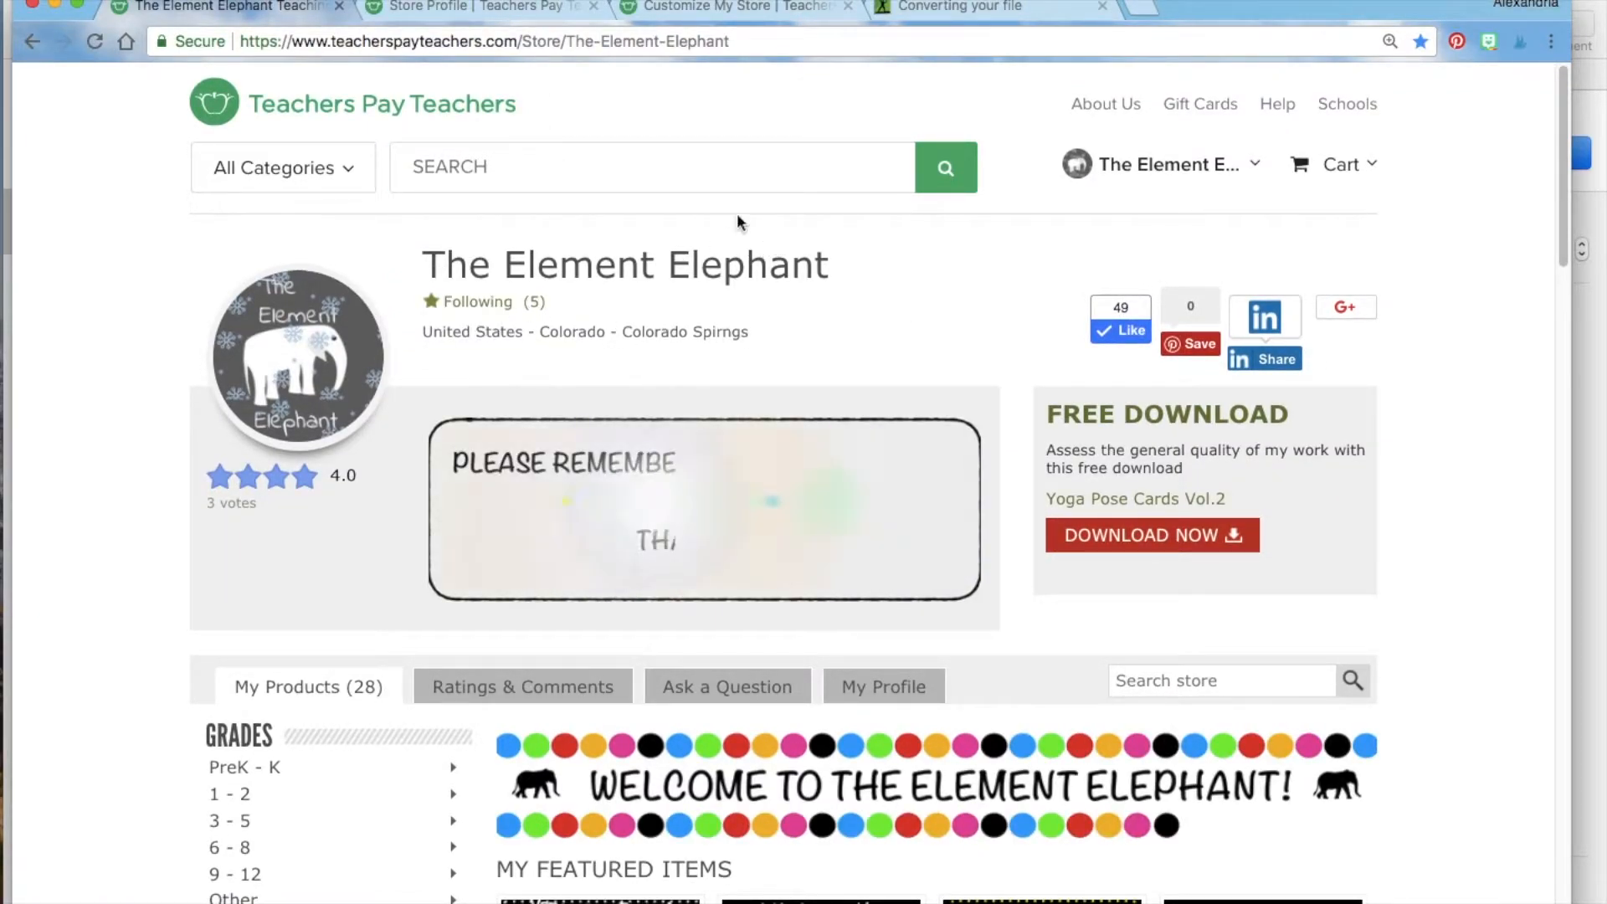
left_click(683, 509)
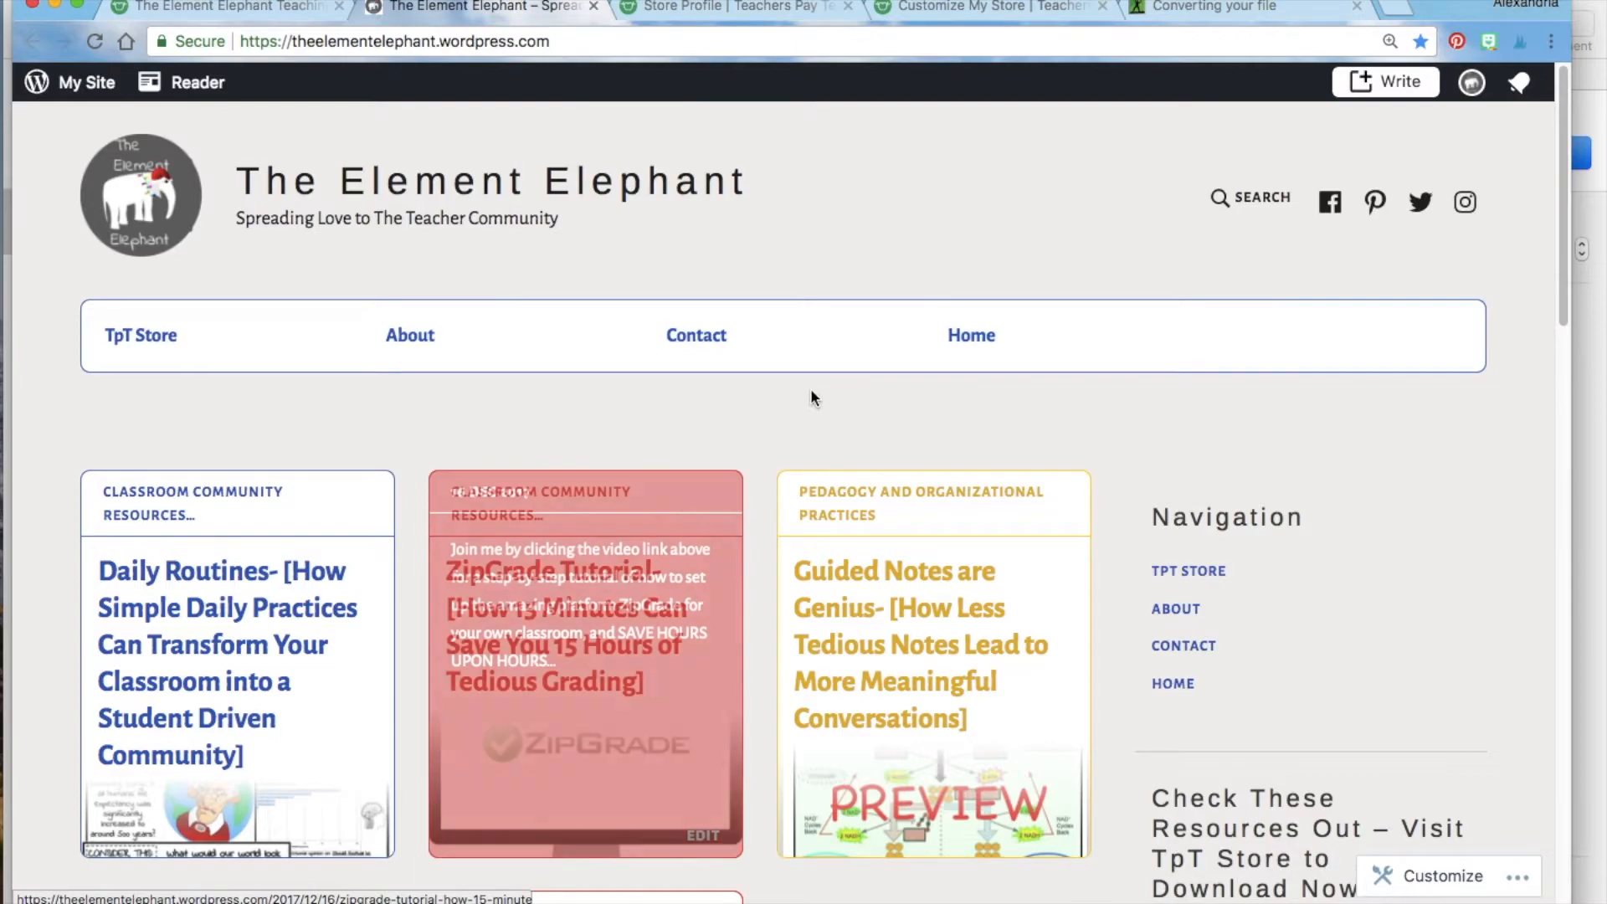
Look through the blog's home page from the header and posts down to the footer
scroll(816, 395, "down", 1)
scroll(820, 390, "down", 3)
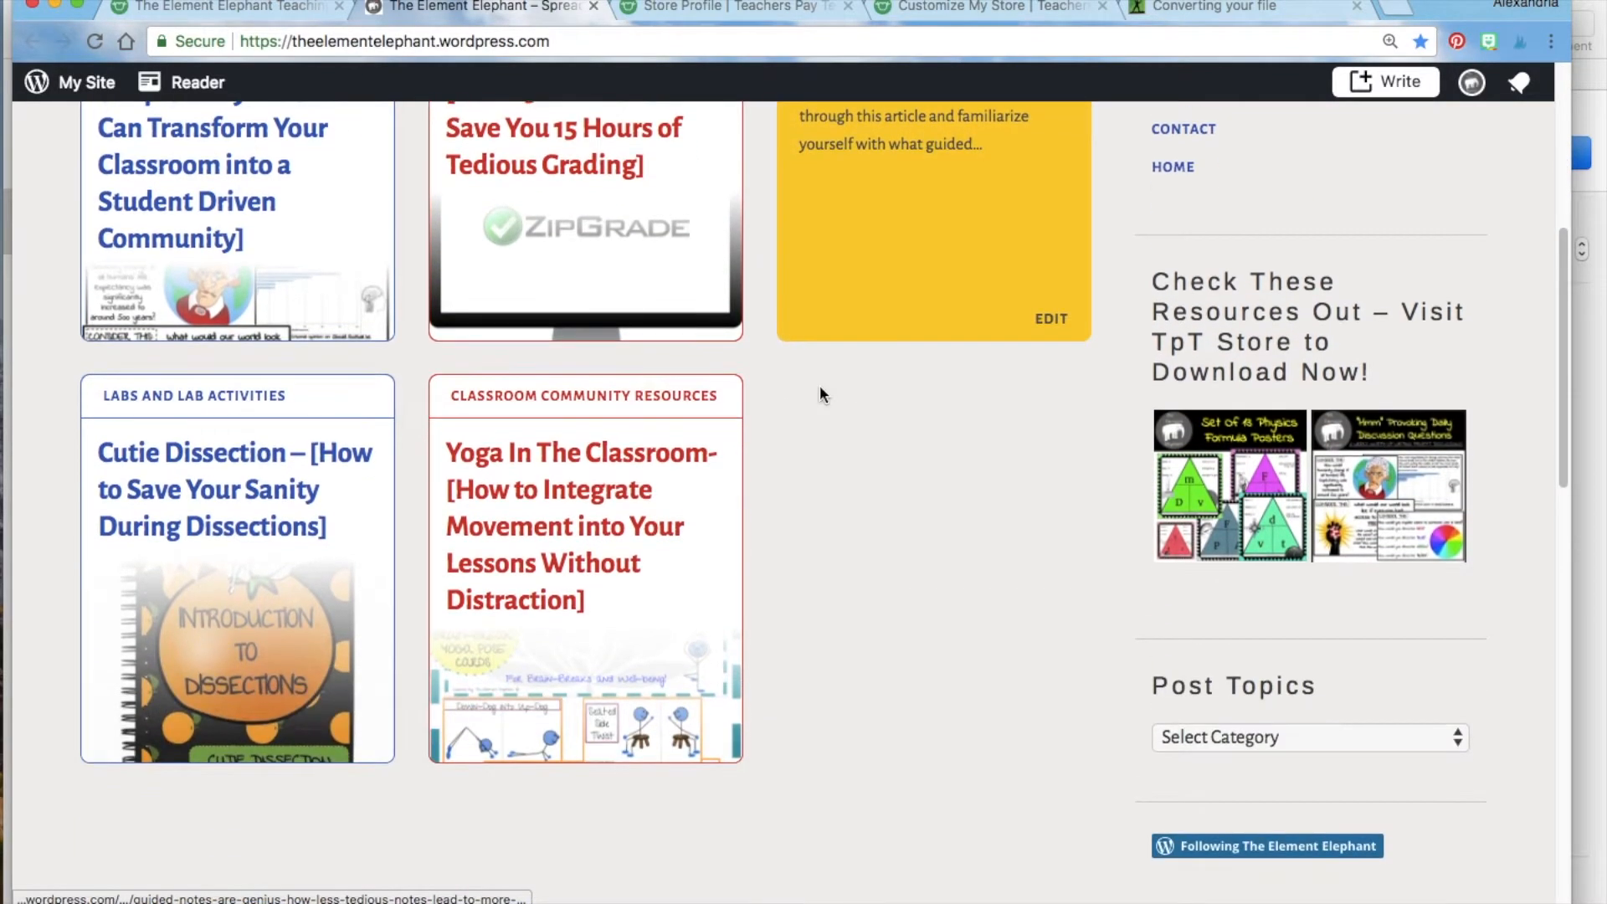
scroll(821, 385, "up", 6)
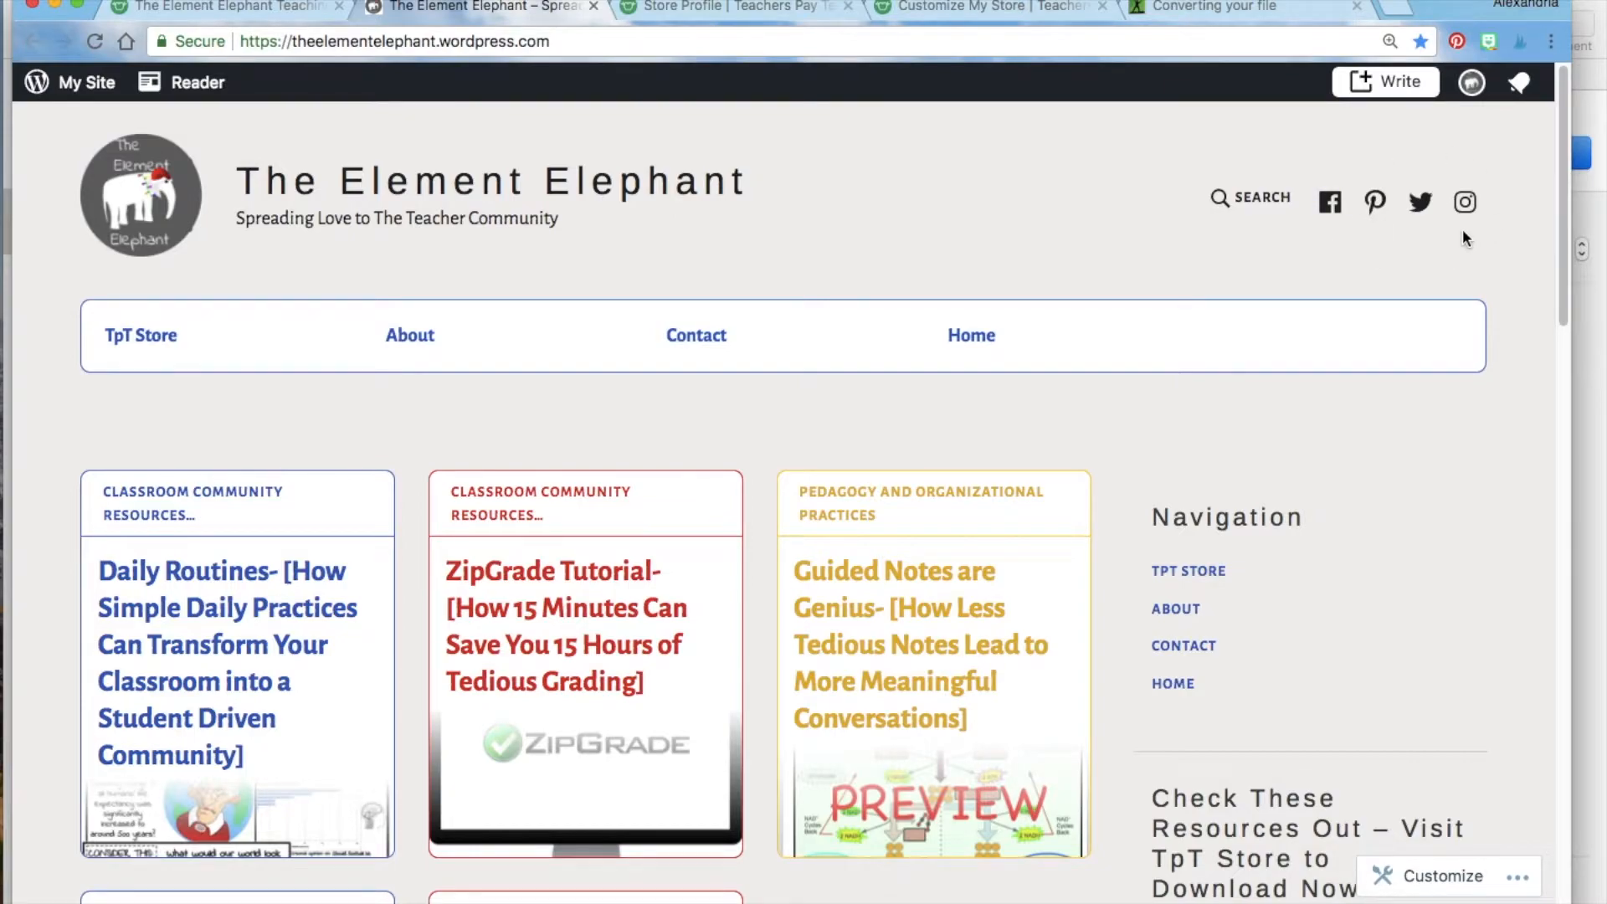
scroll(1503, 301, "down", 10)
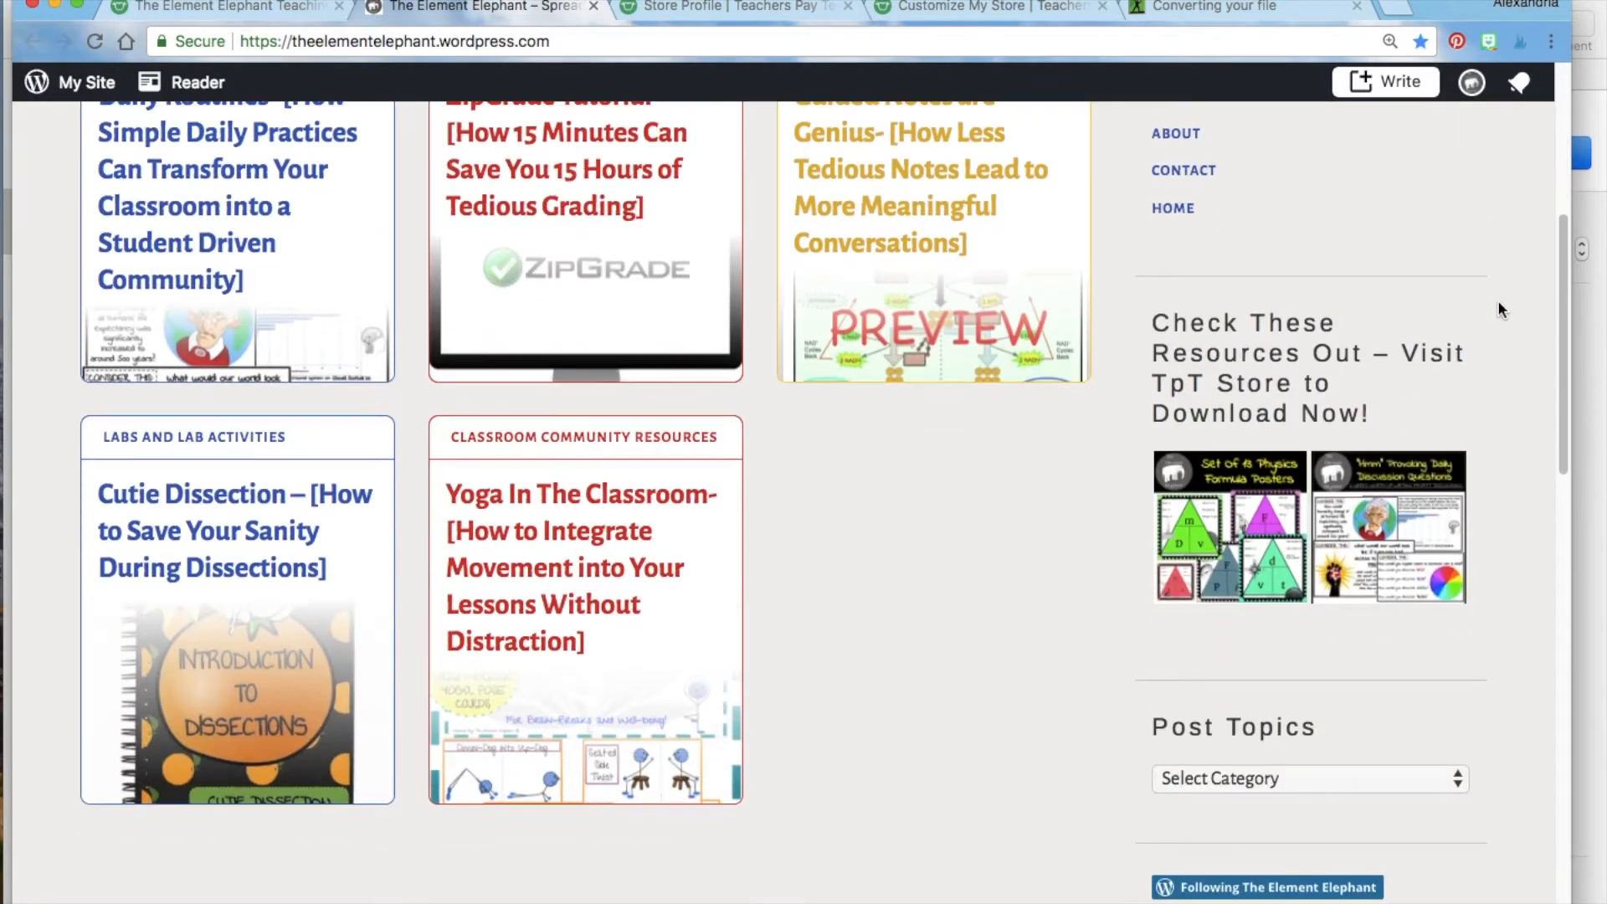
scroll(1499, 308, "down", 2)
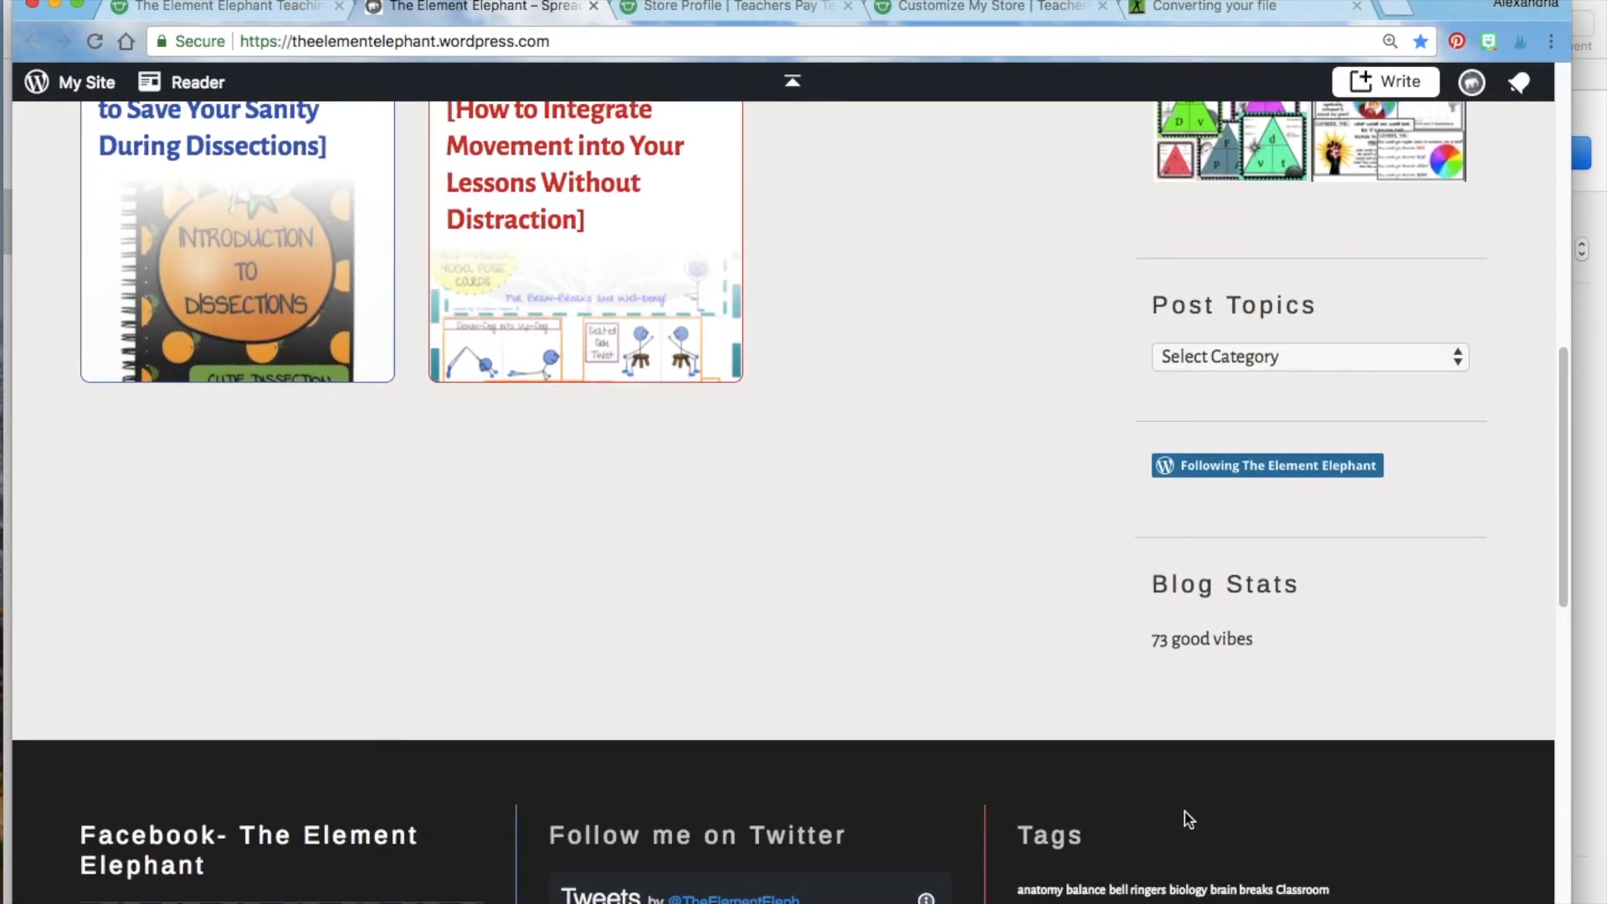
scroll(1214, 816, "down", 11)
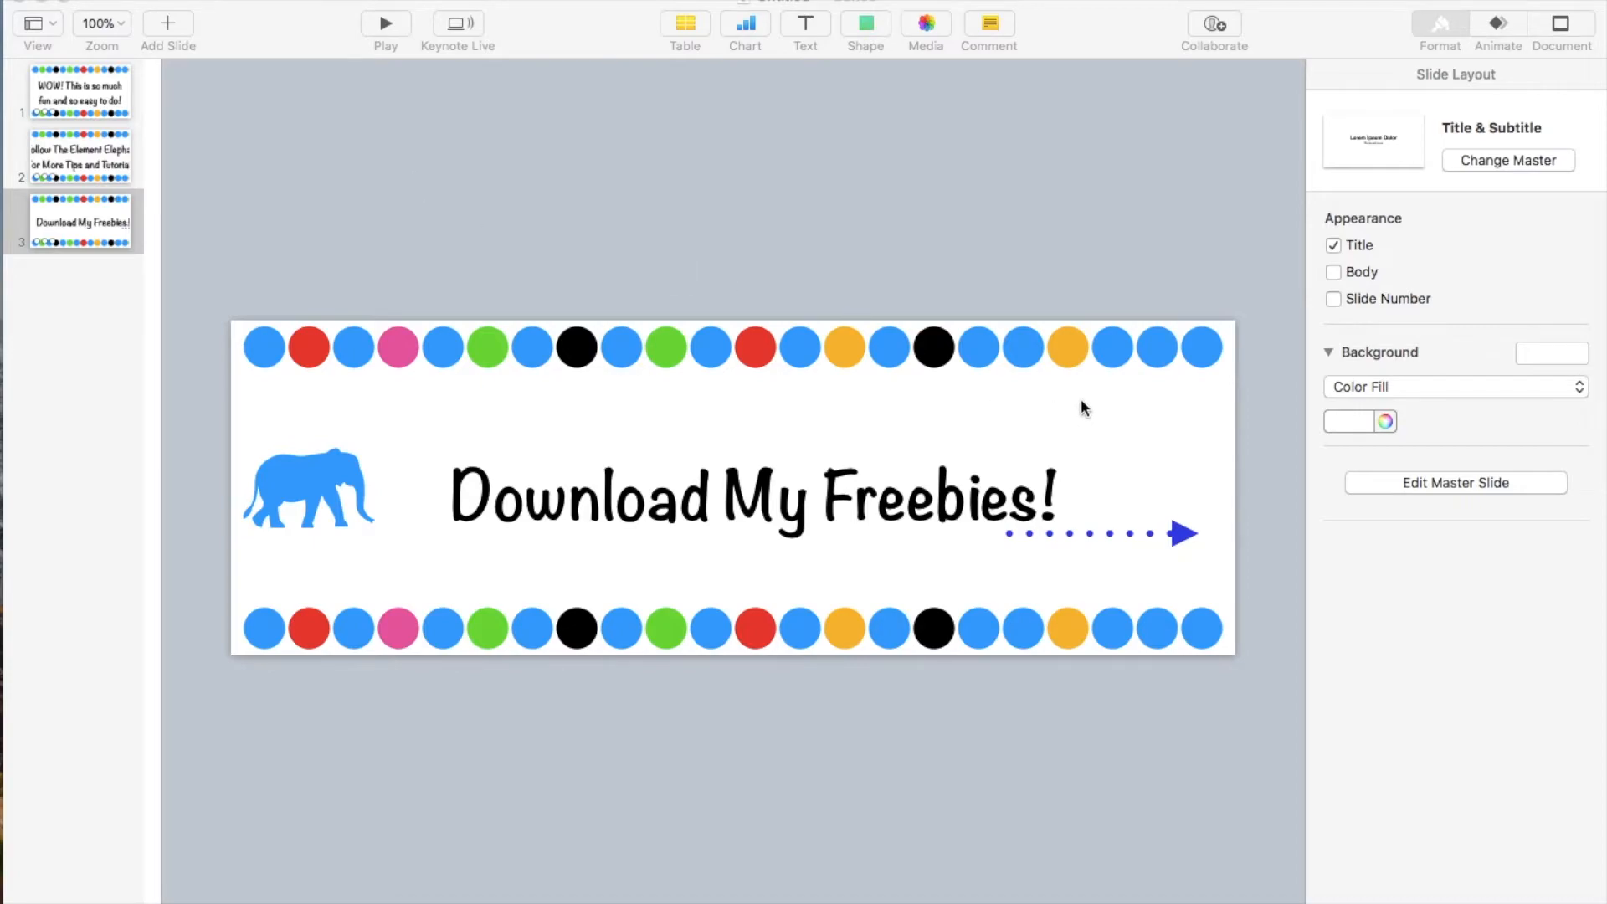
View the animated banner on the store page in Chrome and return to the "Download My Freebies!" slide in Keynote
left_click(1215, 399)
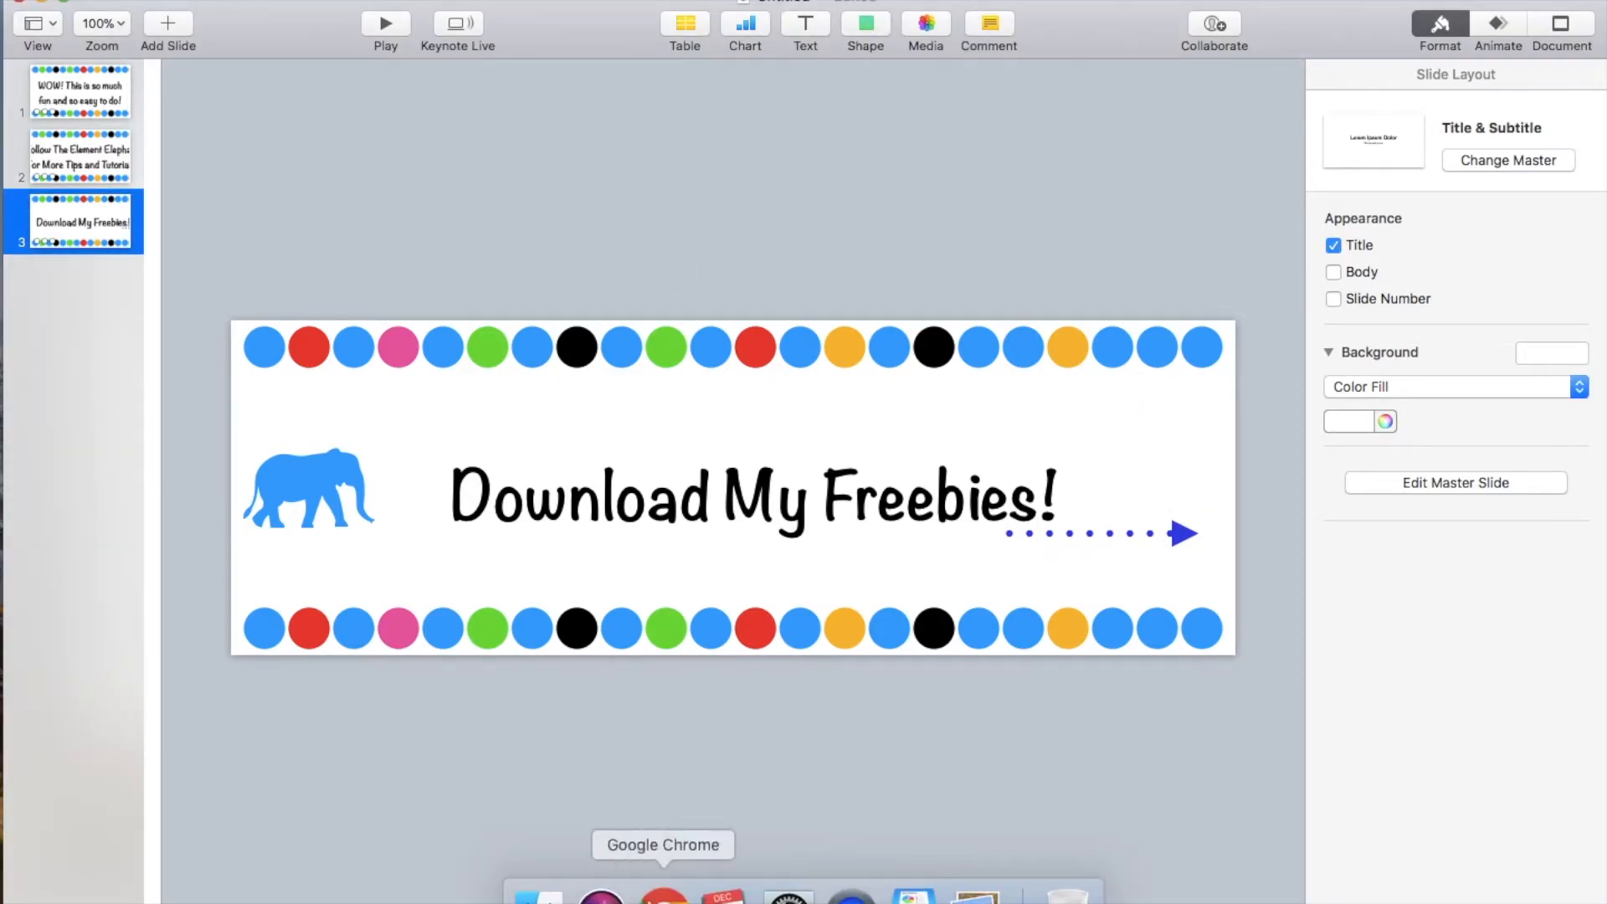
left_click(664, 883)
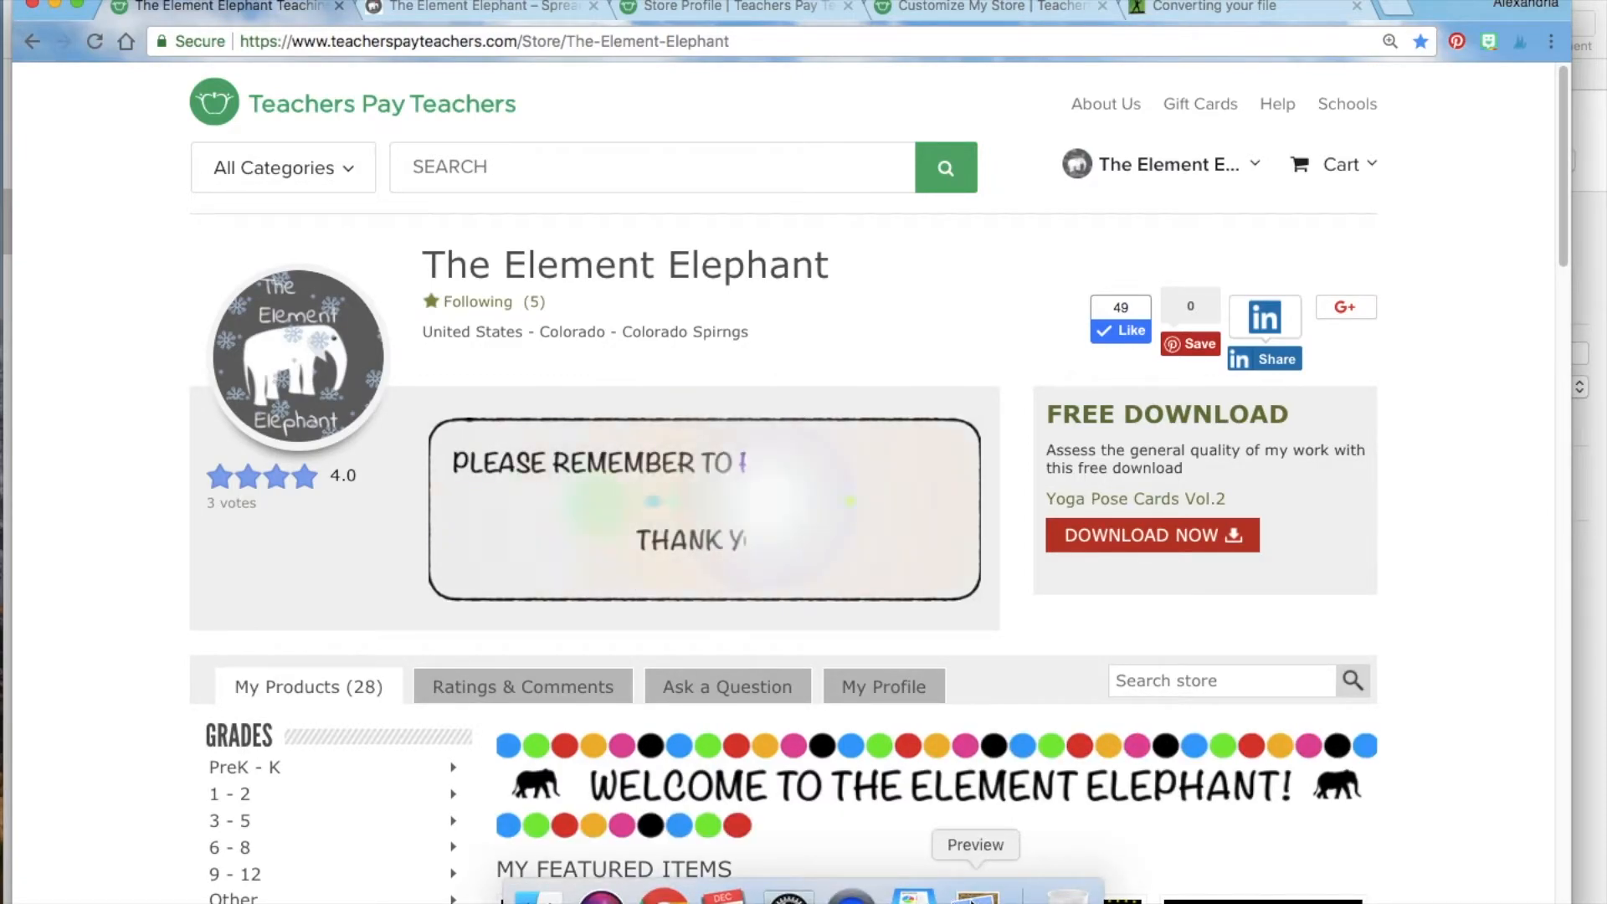
left_click(912, 896)
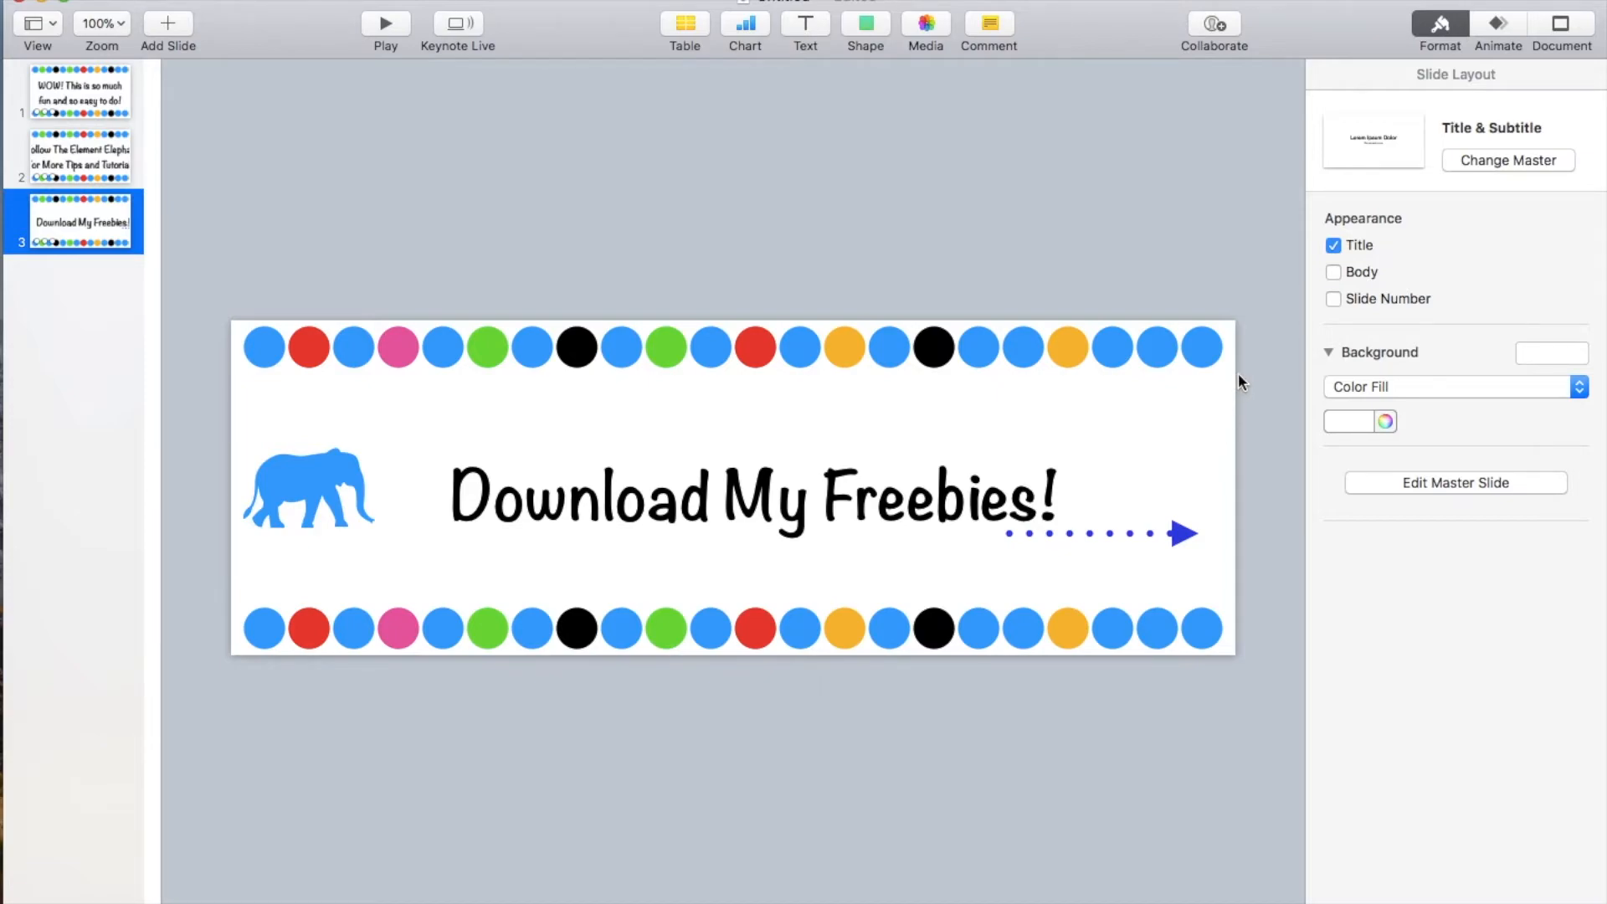
Keep Color Fill as the background of the "Download My Freebies!" slide and open its custom color chooser with RGB sliders
left_click(1444, 30)
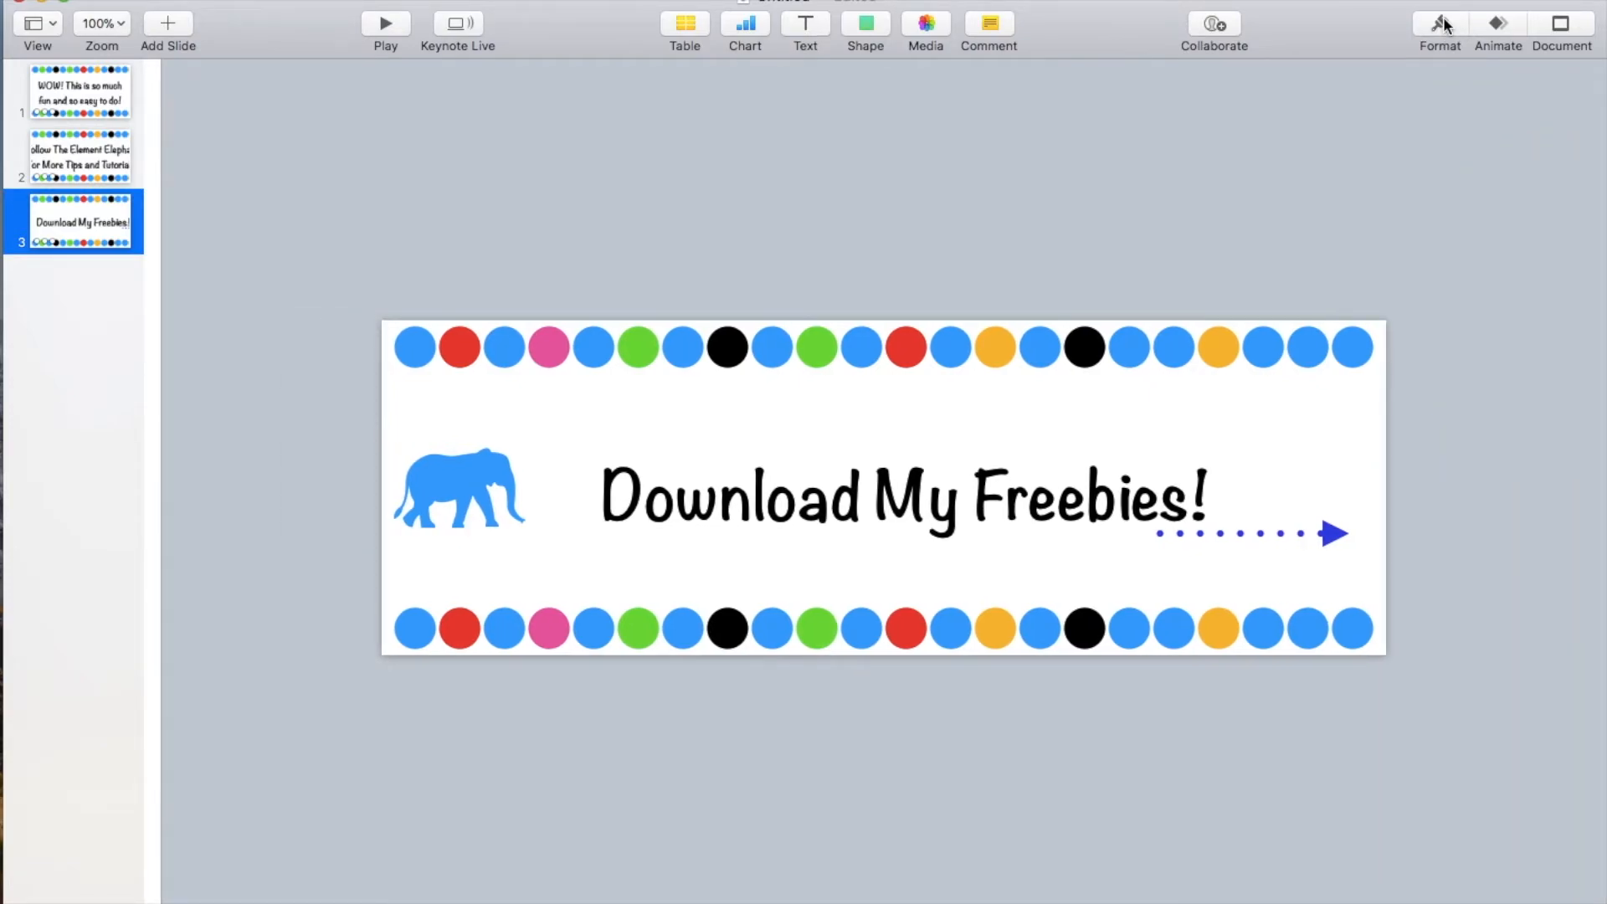
left_click(1444, 28)
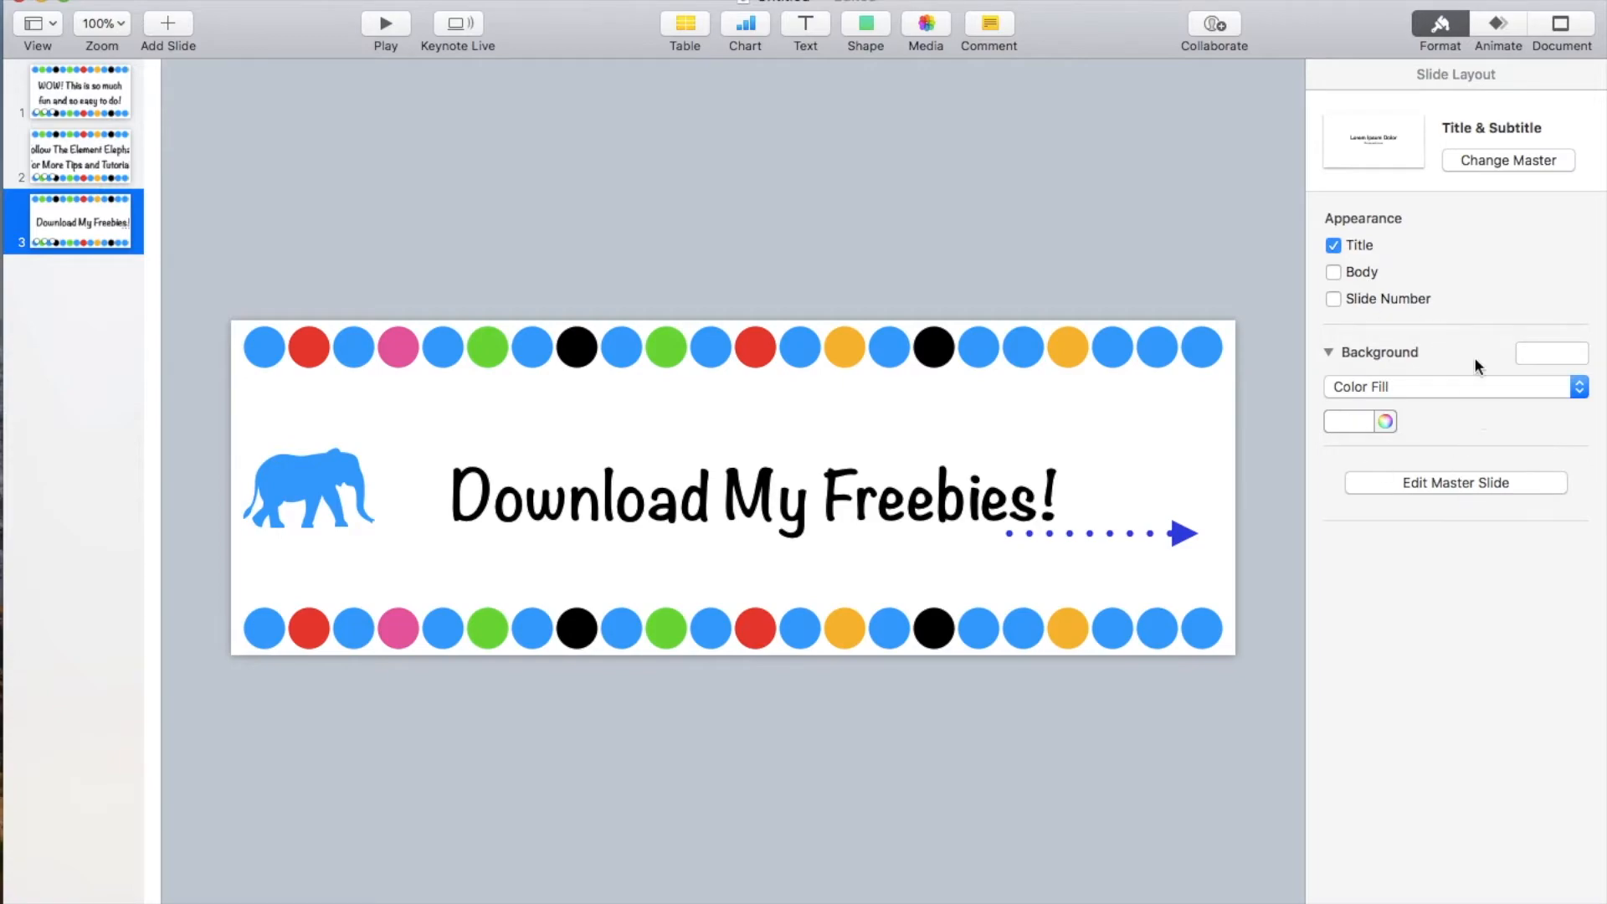
left_click(1403, 384)
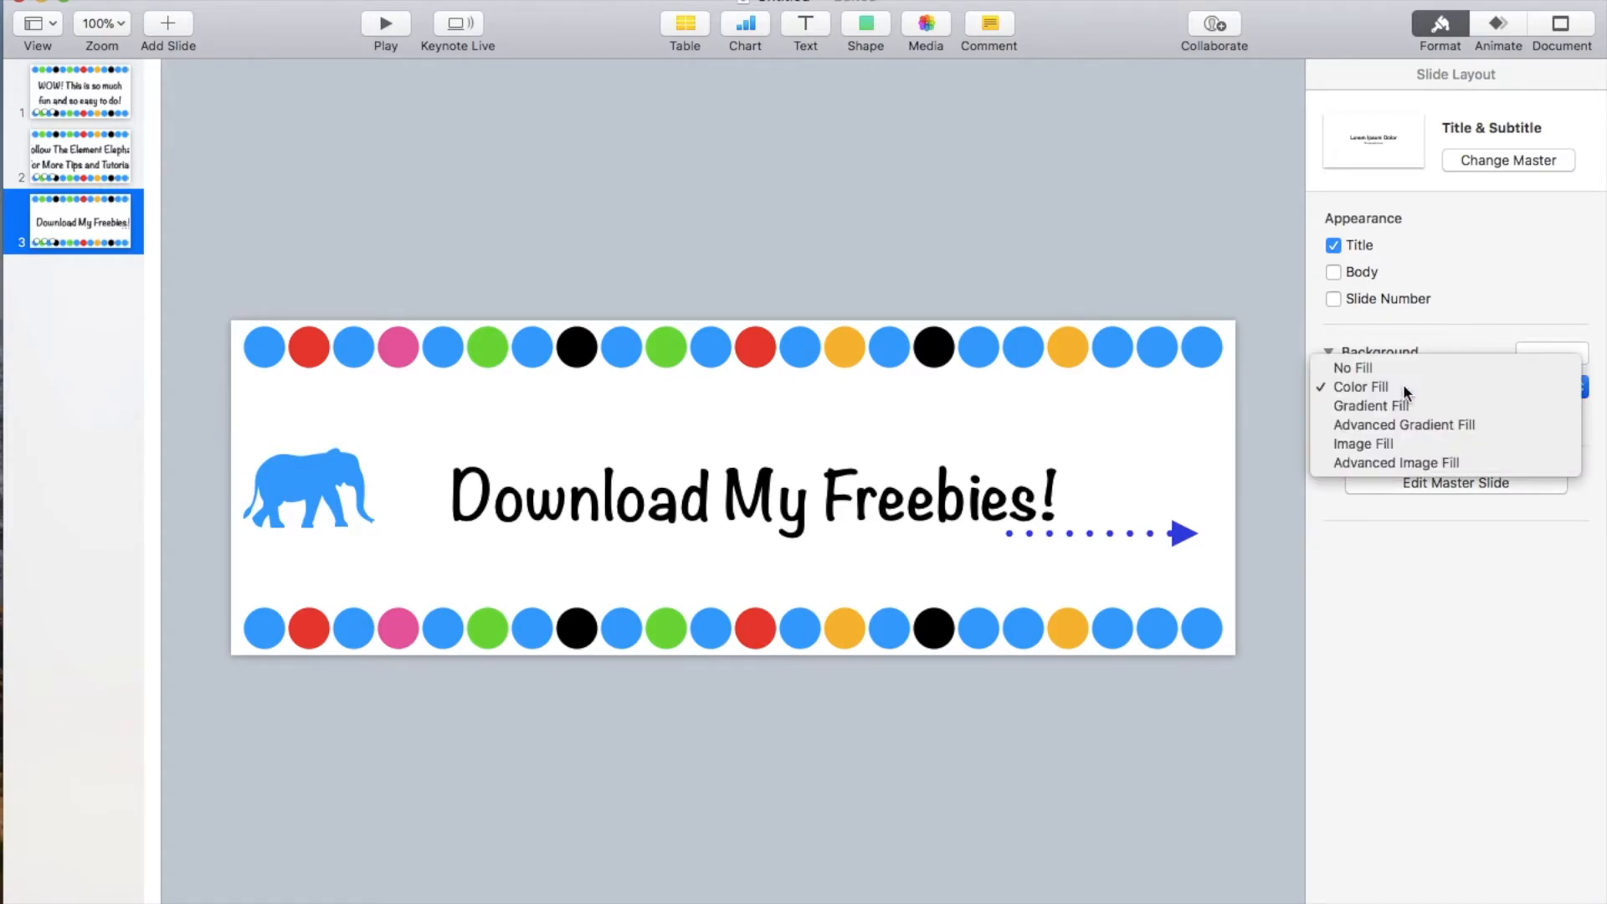
left_click(1403, 383)
left_click(1343, 423)
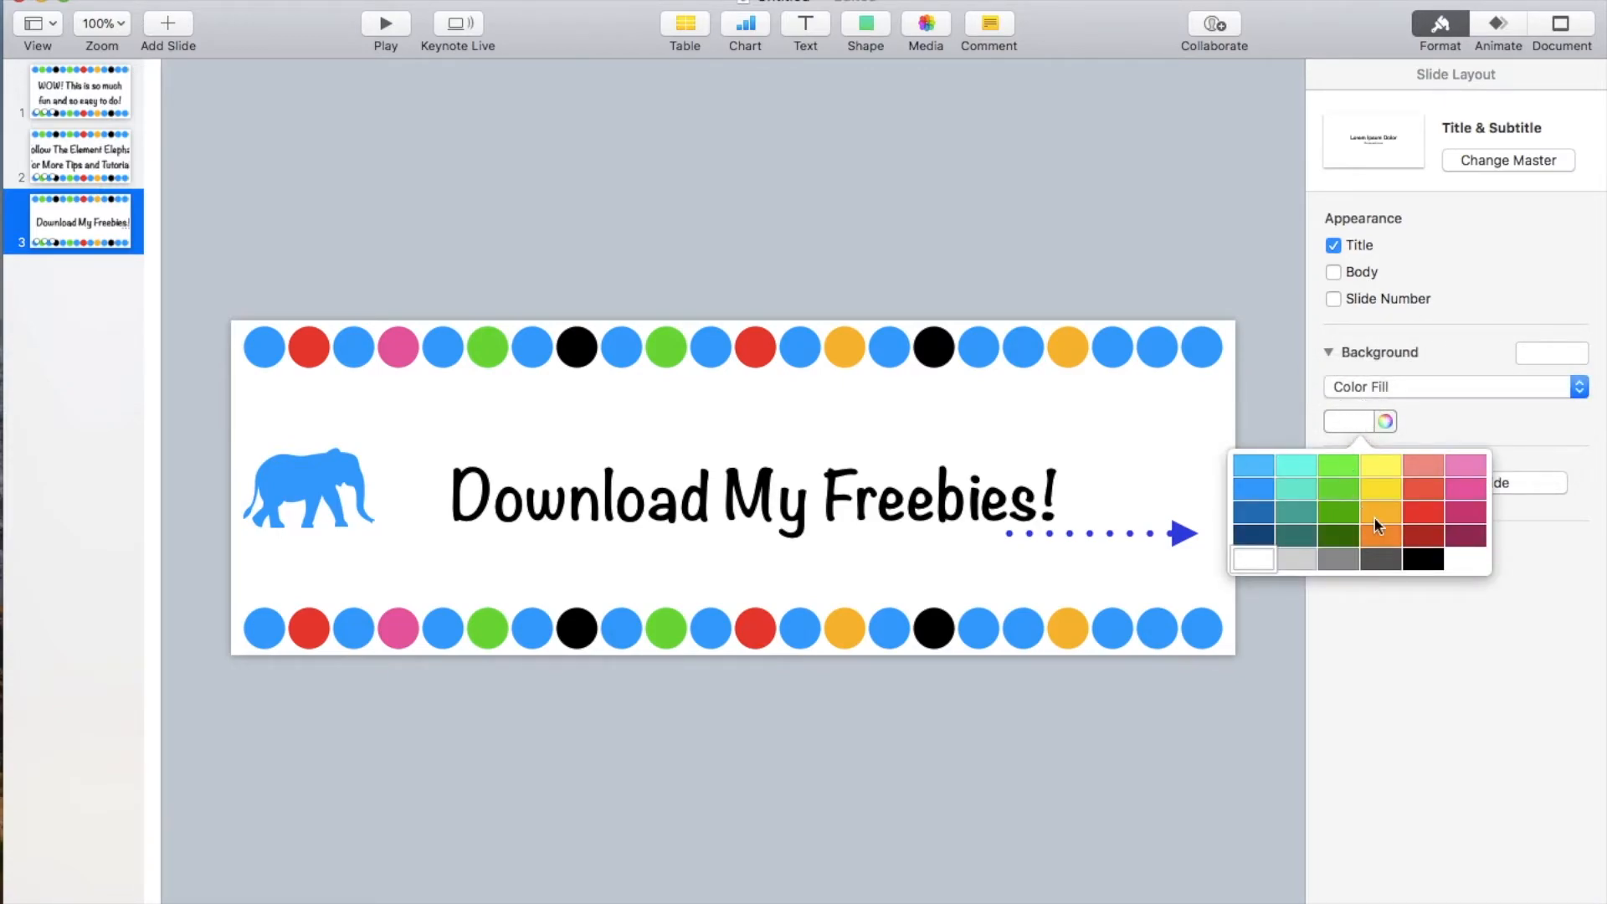
left_click(1387, 424)
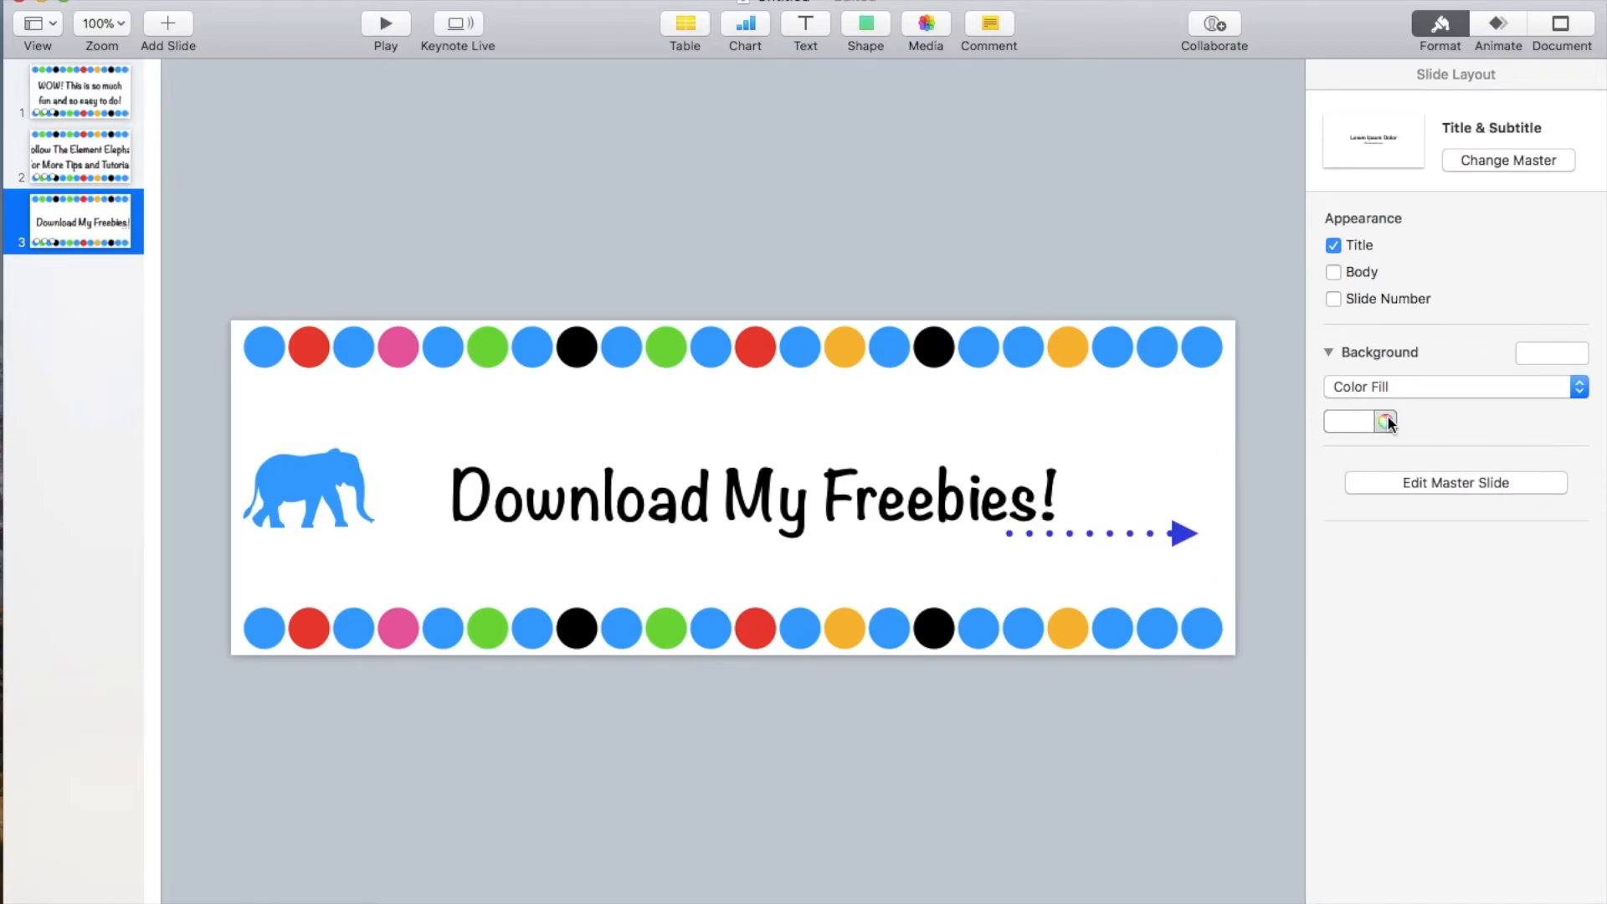
left_click(1386, 420)
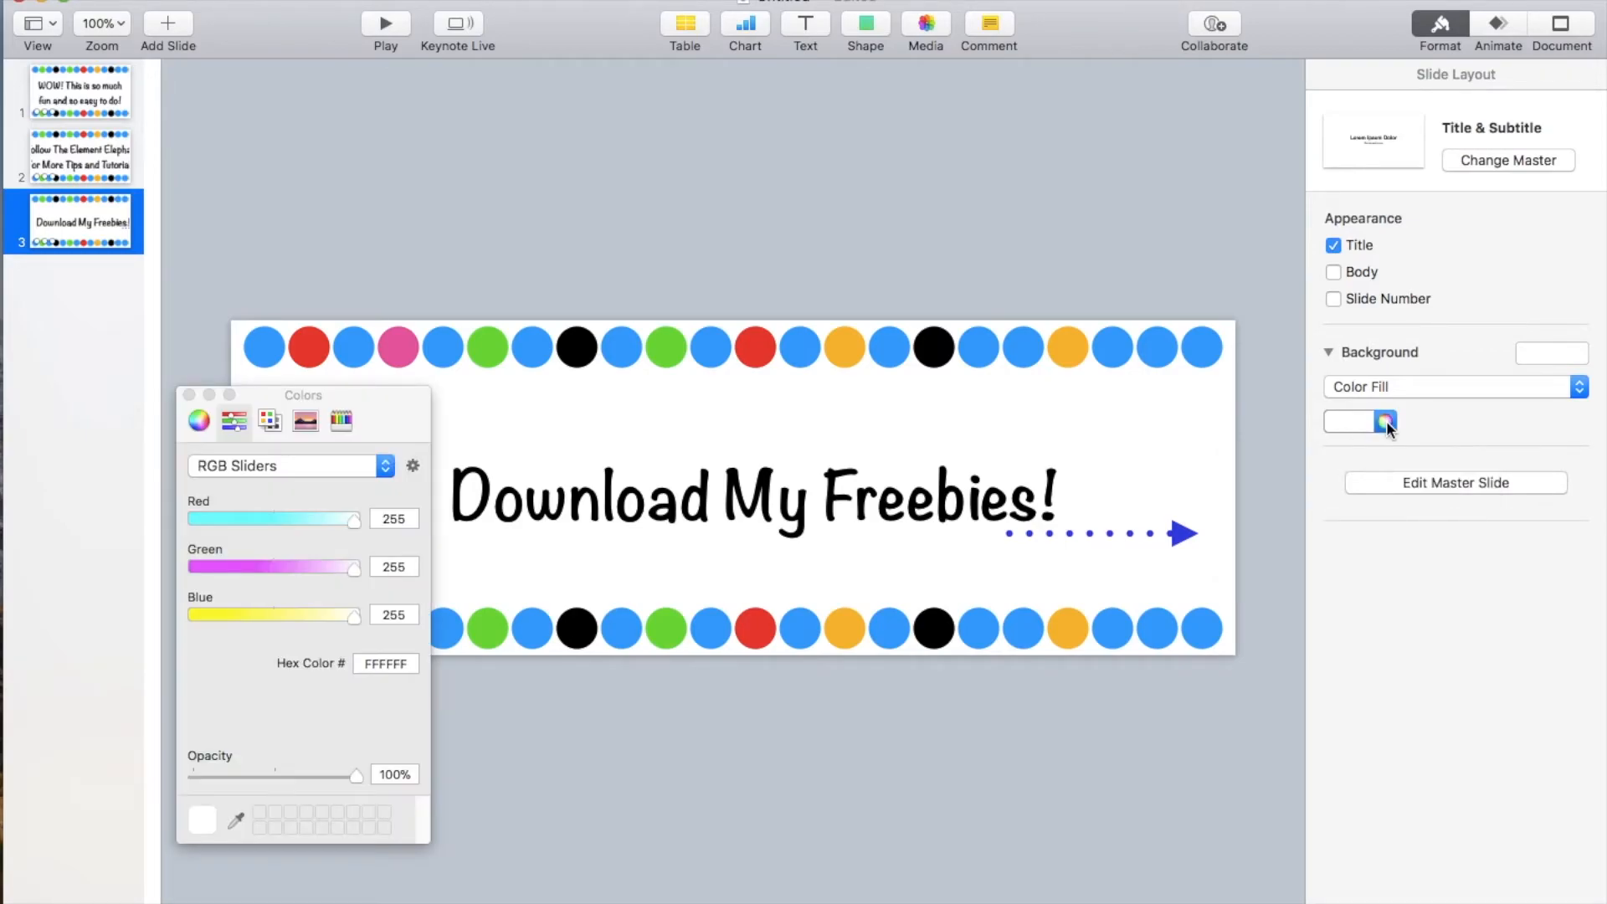
left_click(199, 422)
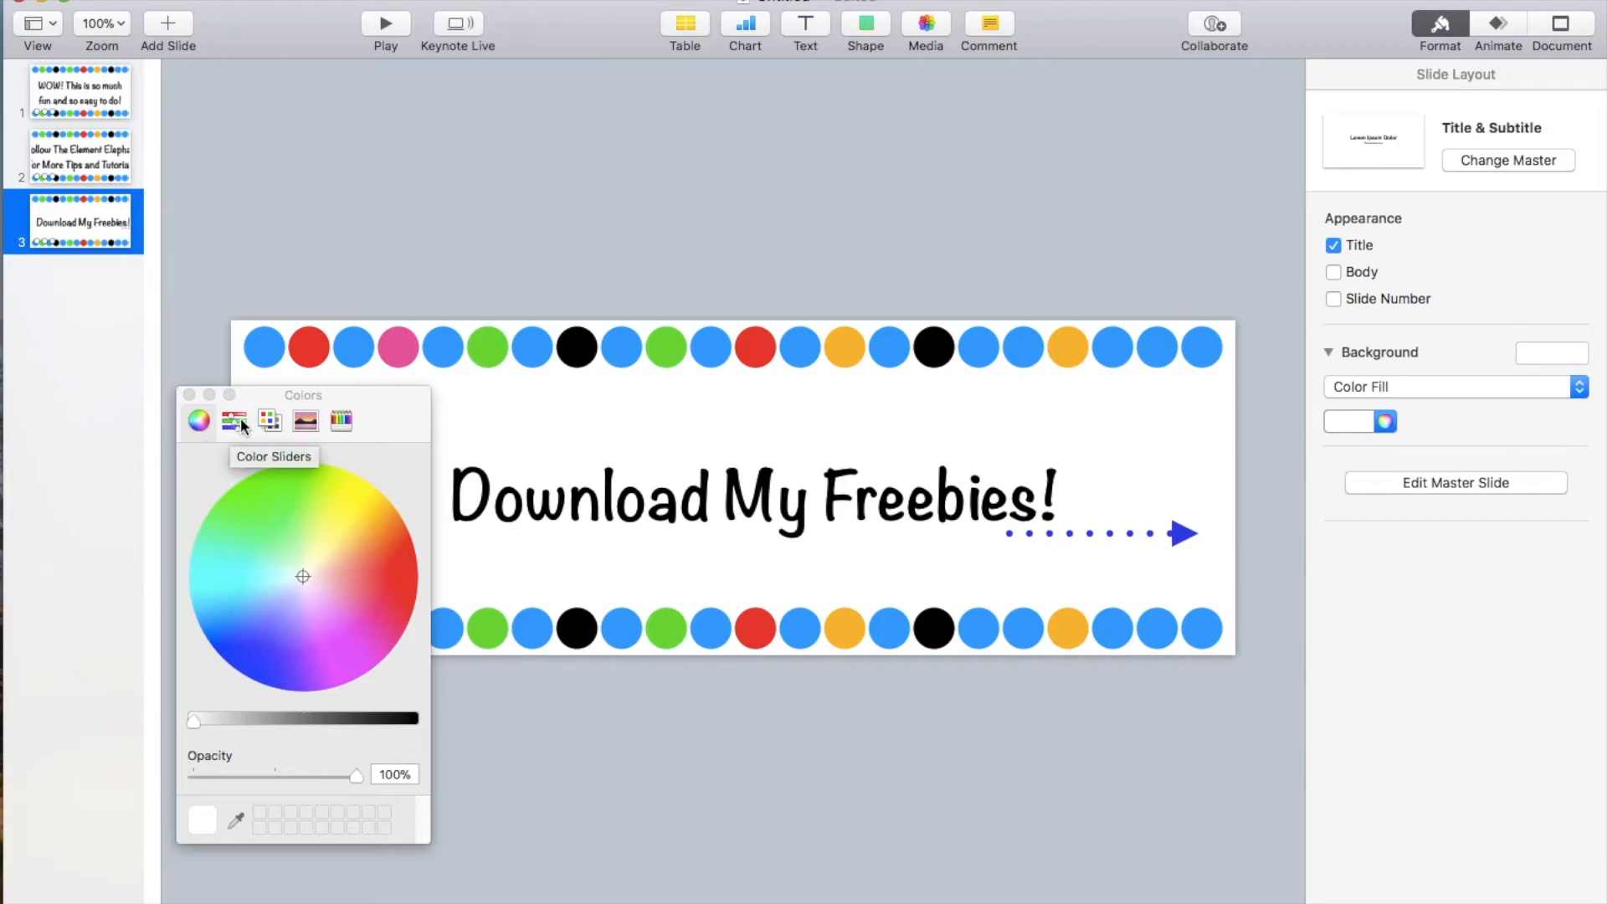
left_click(240, 423)
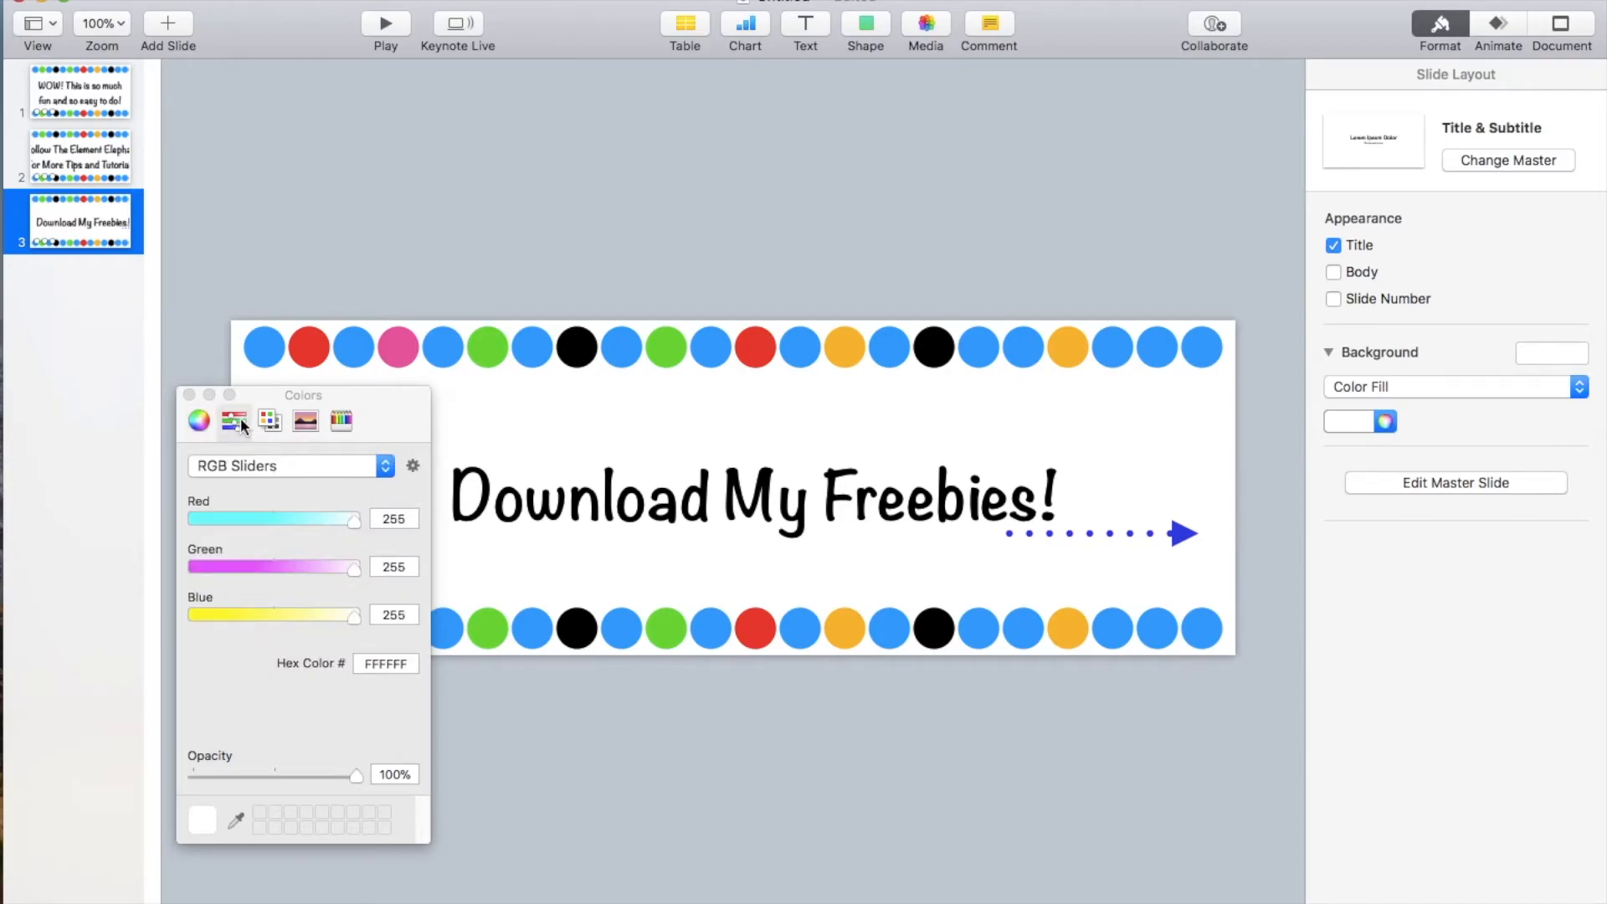
Set the slide's background color to hex F1F1F1 and close the color chooser
left_click(383, 664)
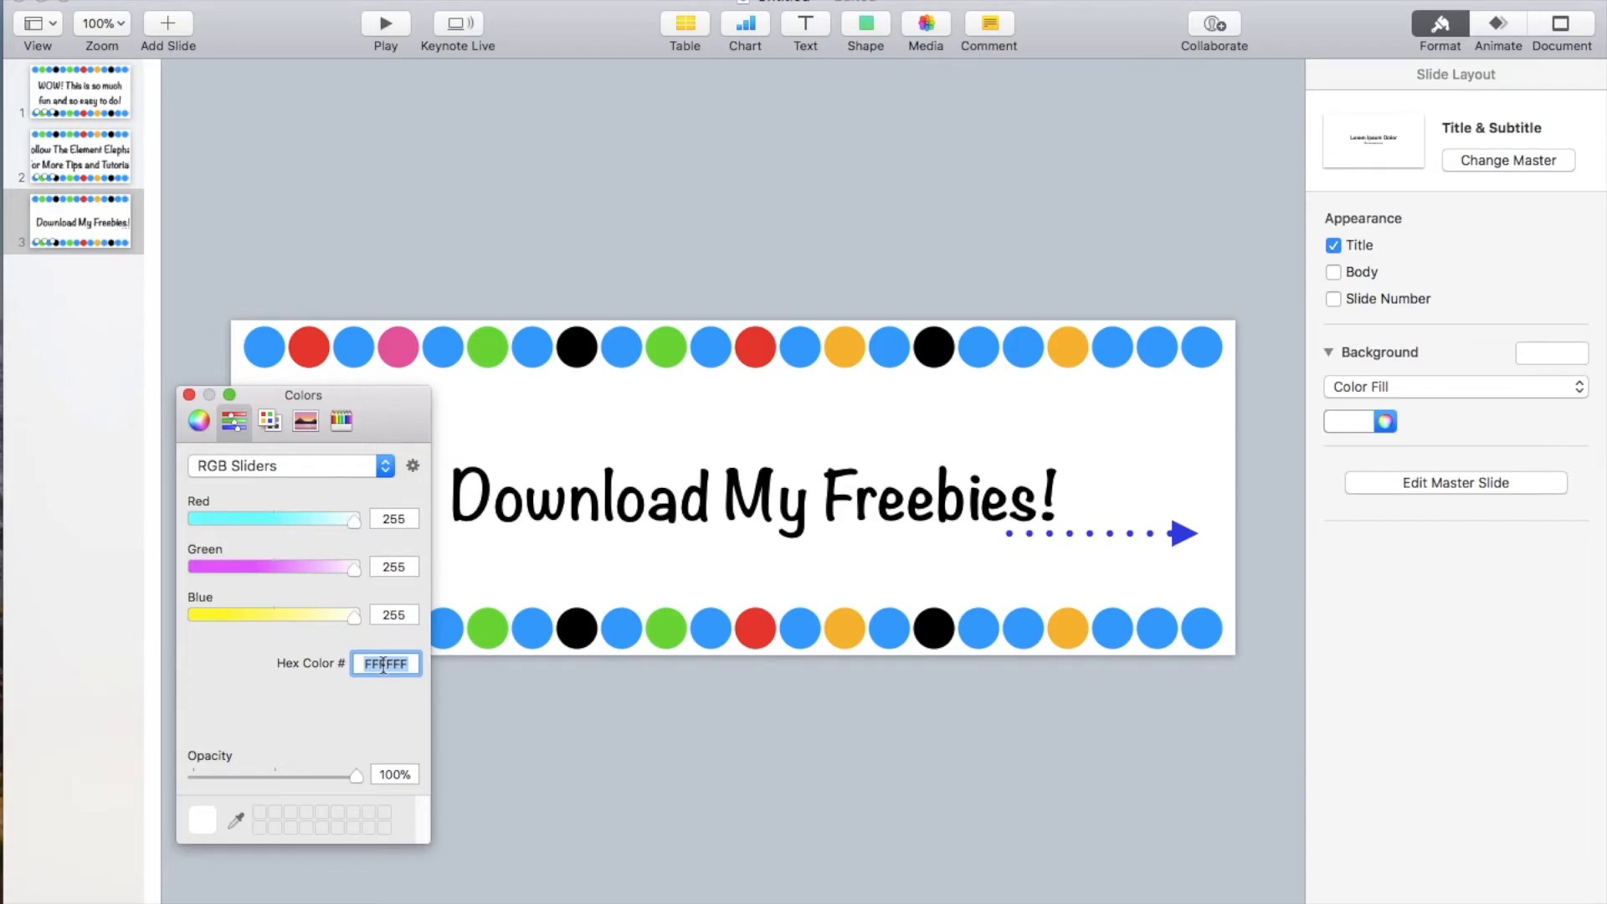
type("FFF")
key("BackSpace")
key("BackSpace")
type("1F1F1")
key("Return")
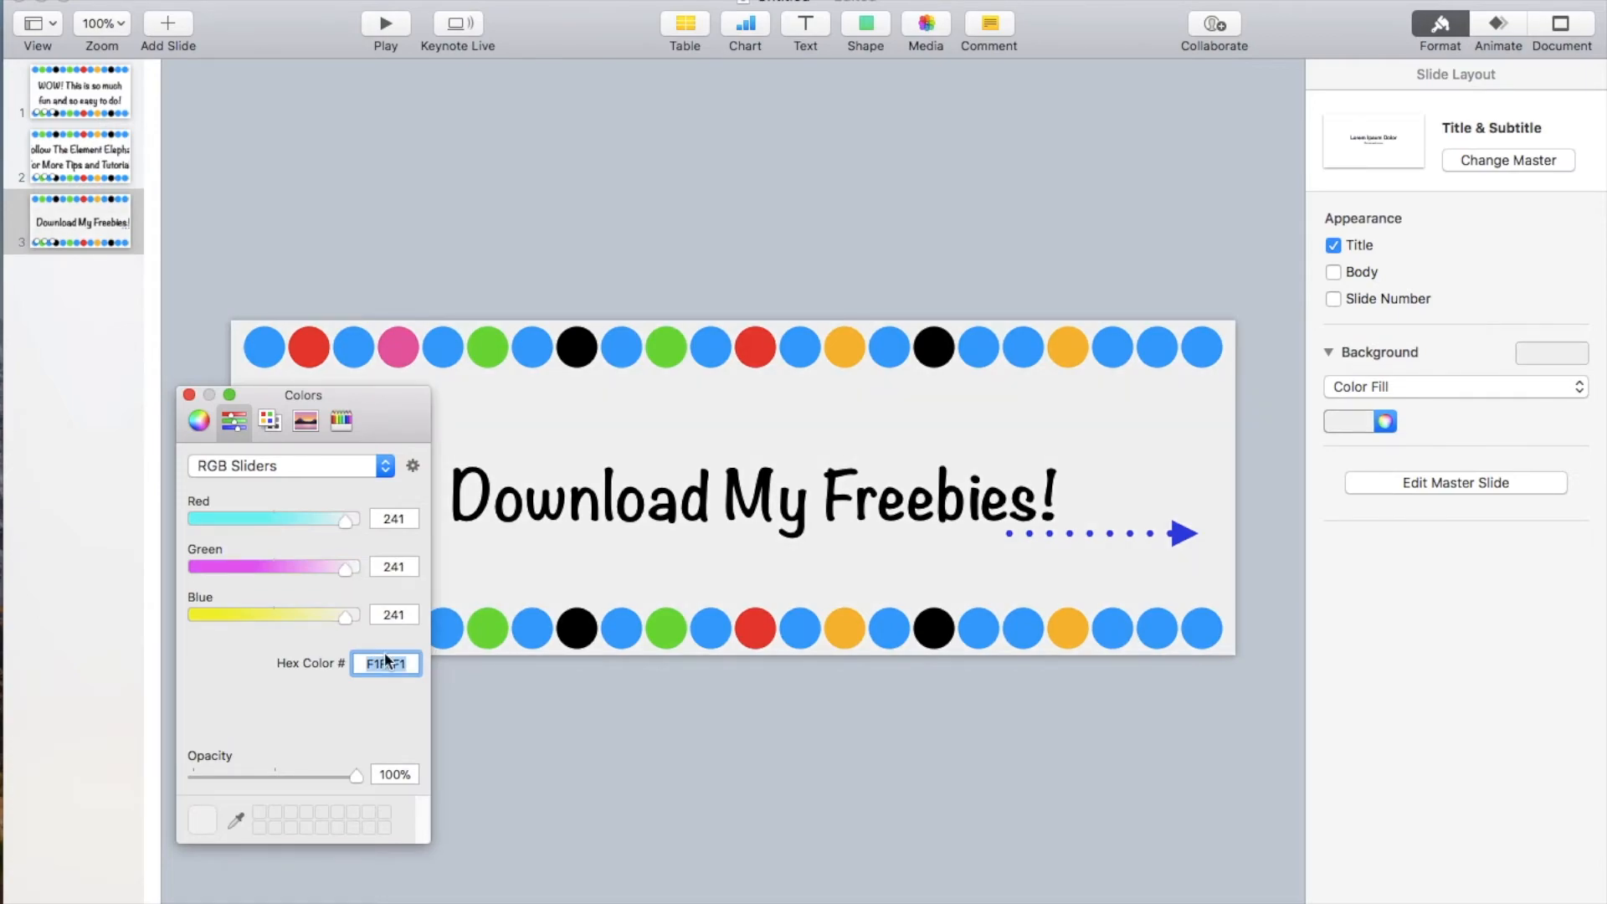
left_click(189, 395)
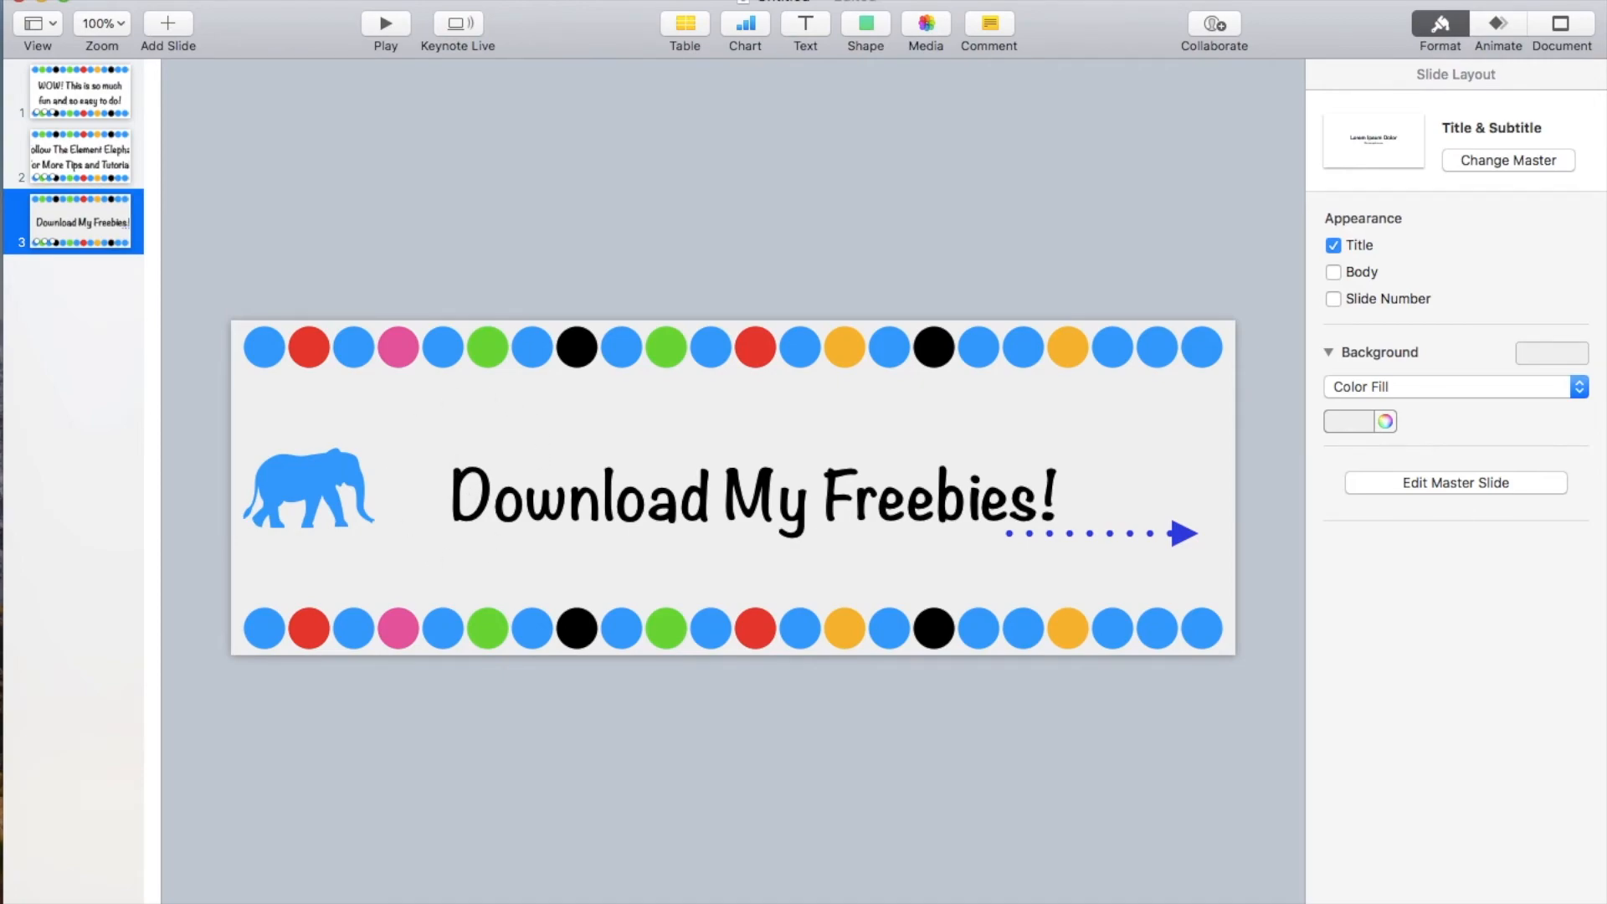
Compare the slide background with the banner area on the store page in Chrome, and return to Keynote
mouse_move(538, 902)
left_click(664, 896)
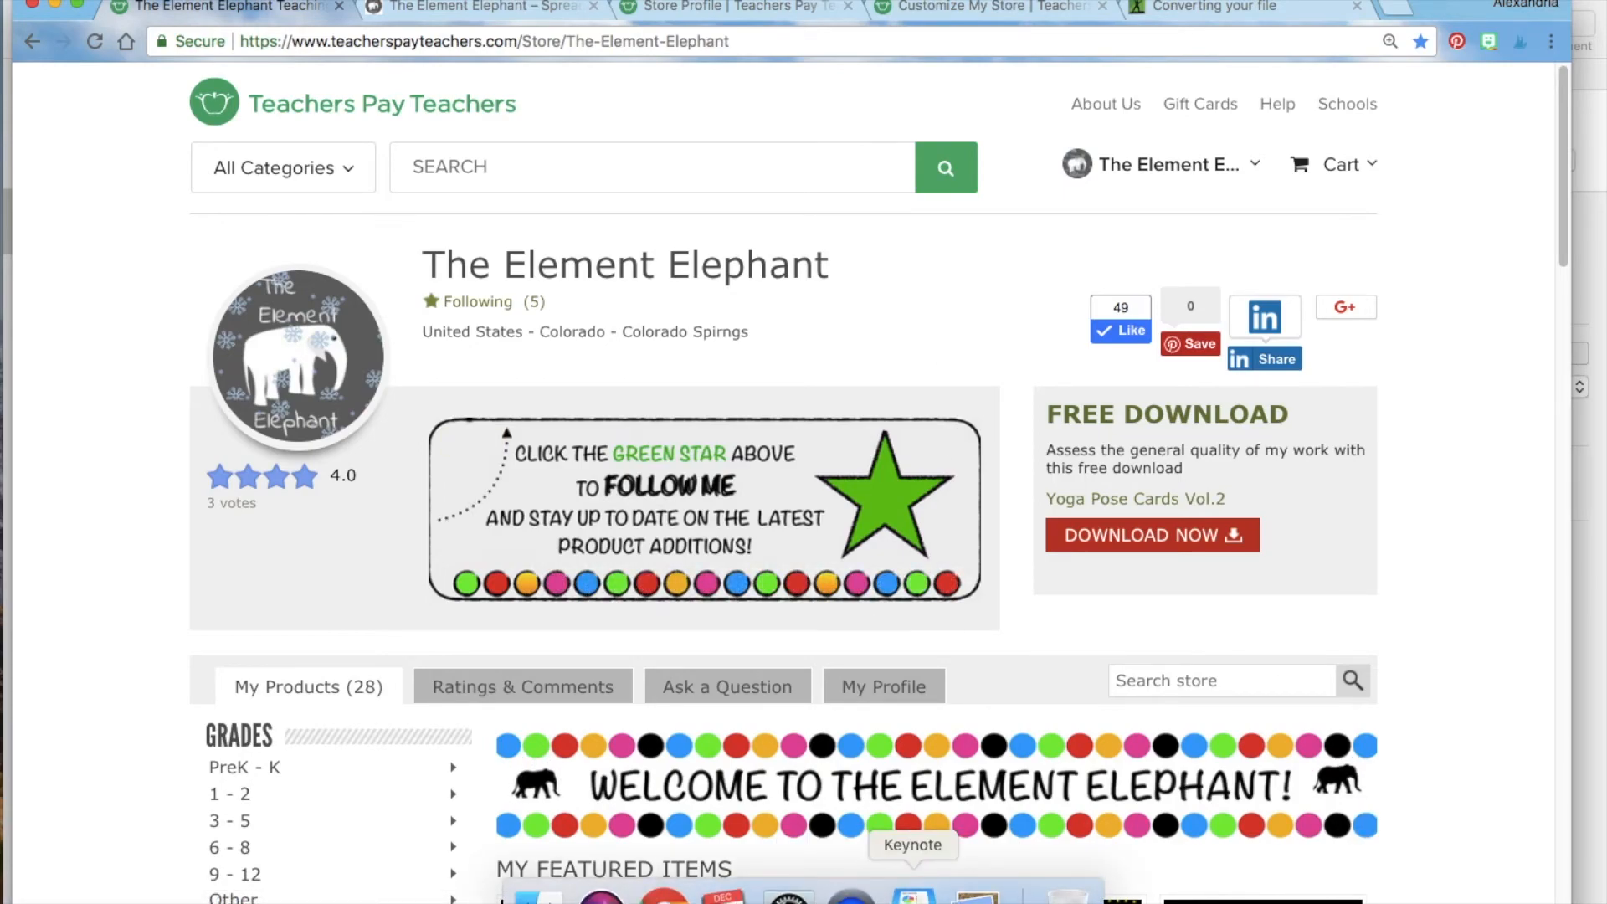
left_click(912, 883)
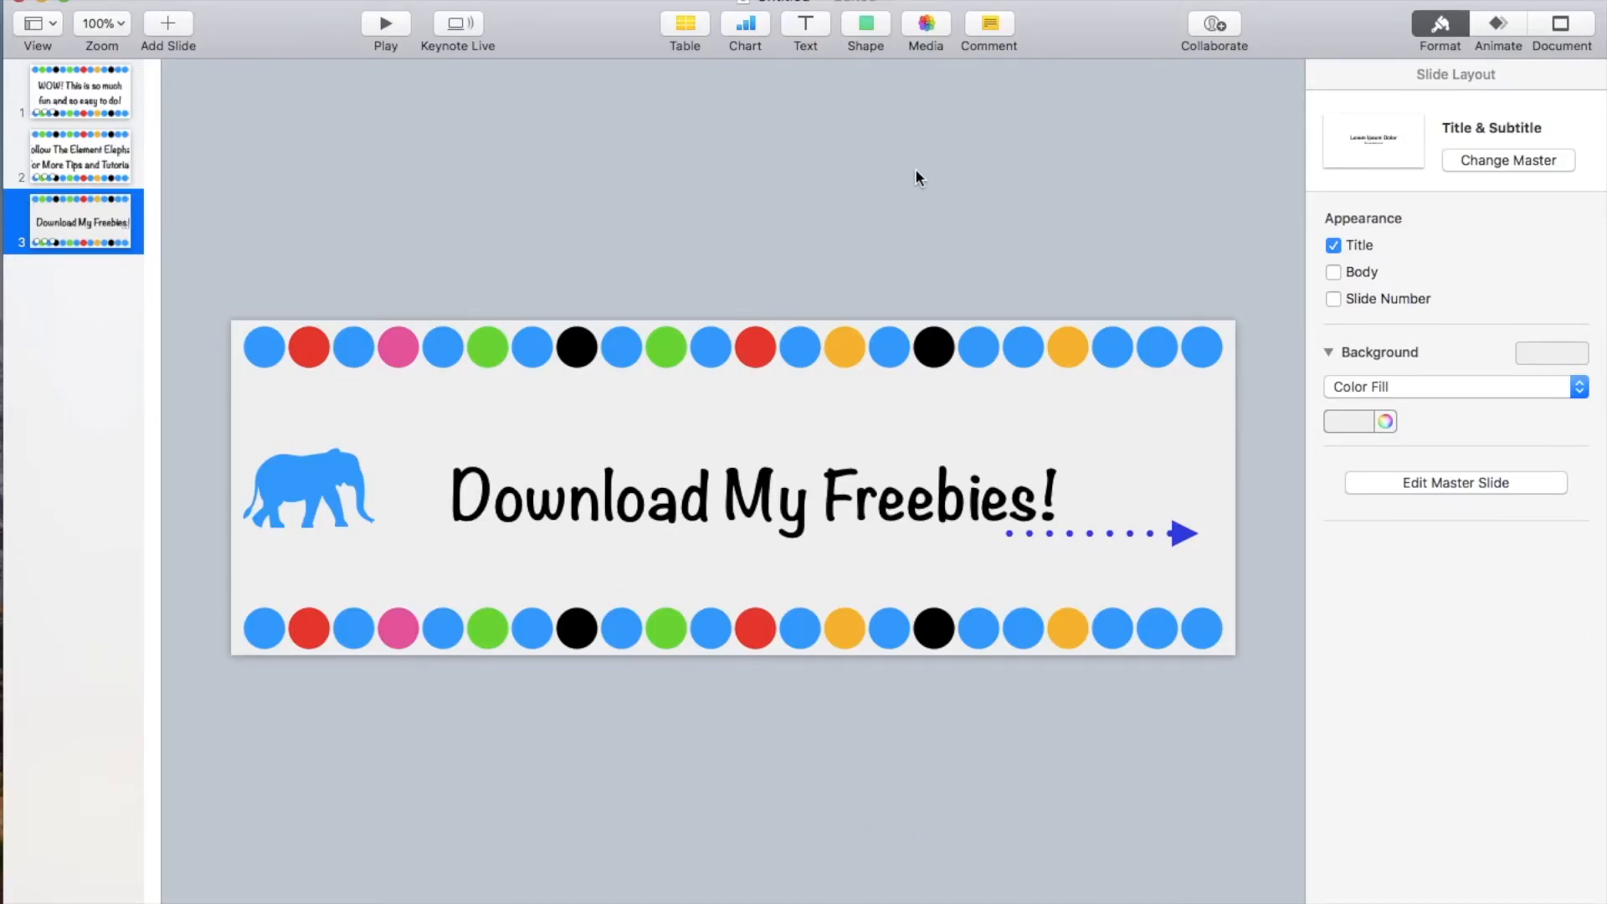